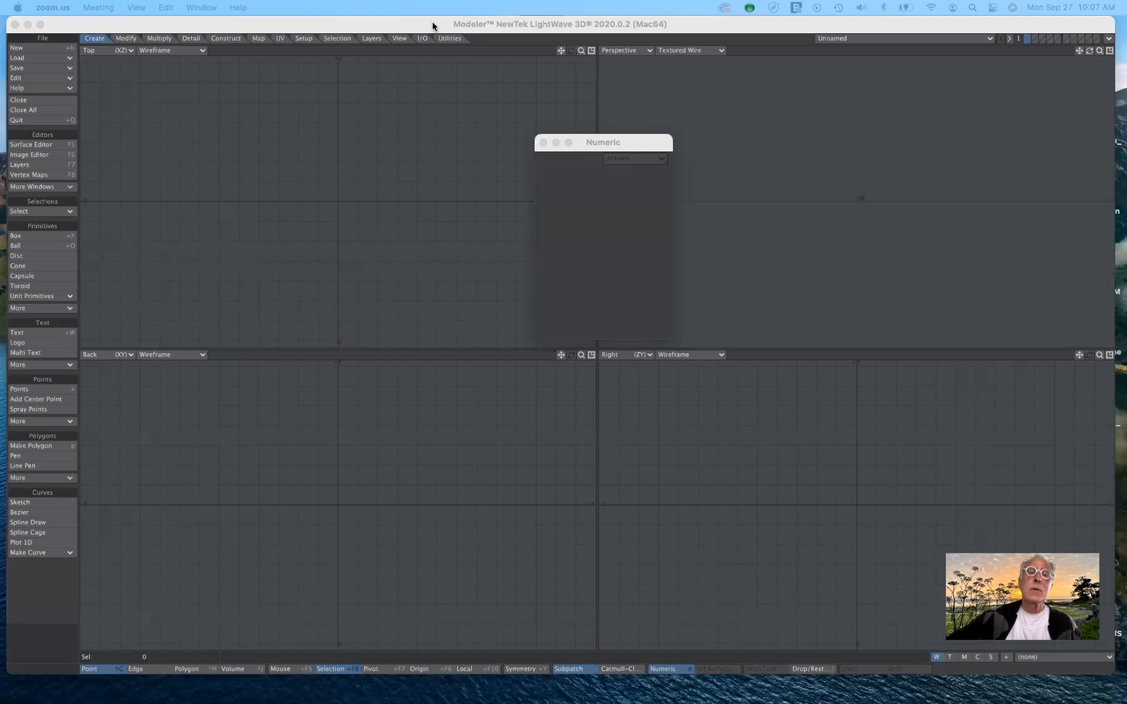
{"action": "left_click_drag", "start_coordinate": [432, 26], "coordinate": [437, 21]}
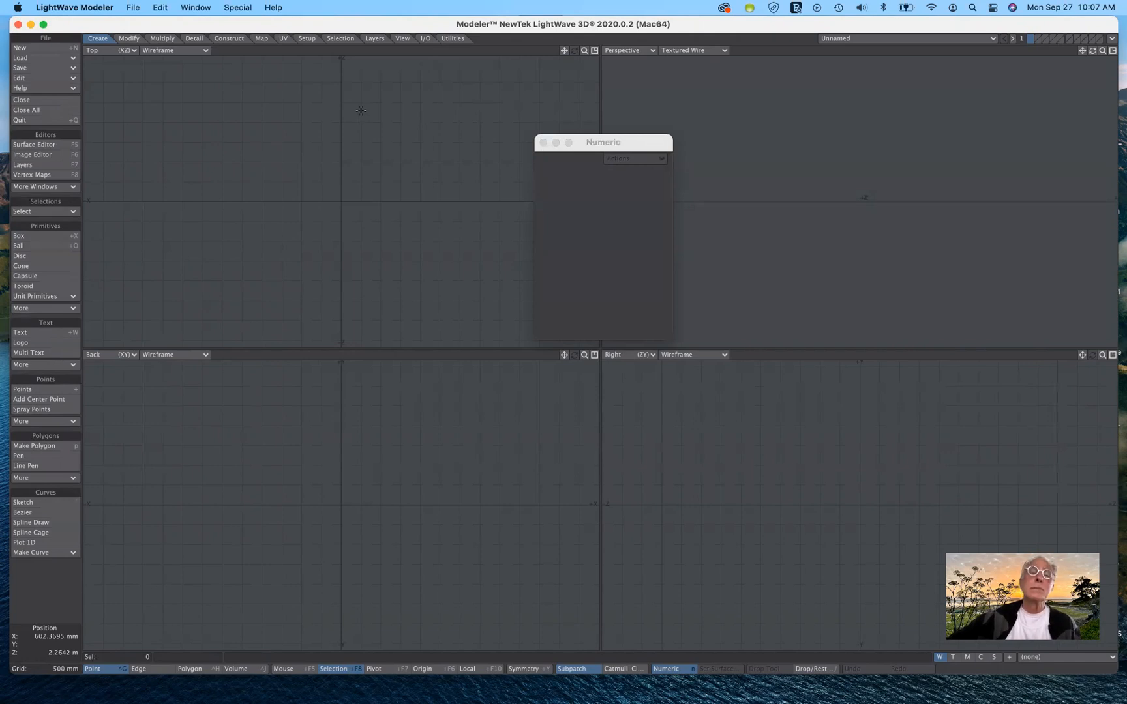
{"action": "key", "text": "n"}
{"action": "left_click", "coordinate": [162, 39]}
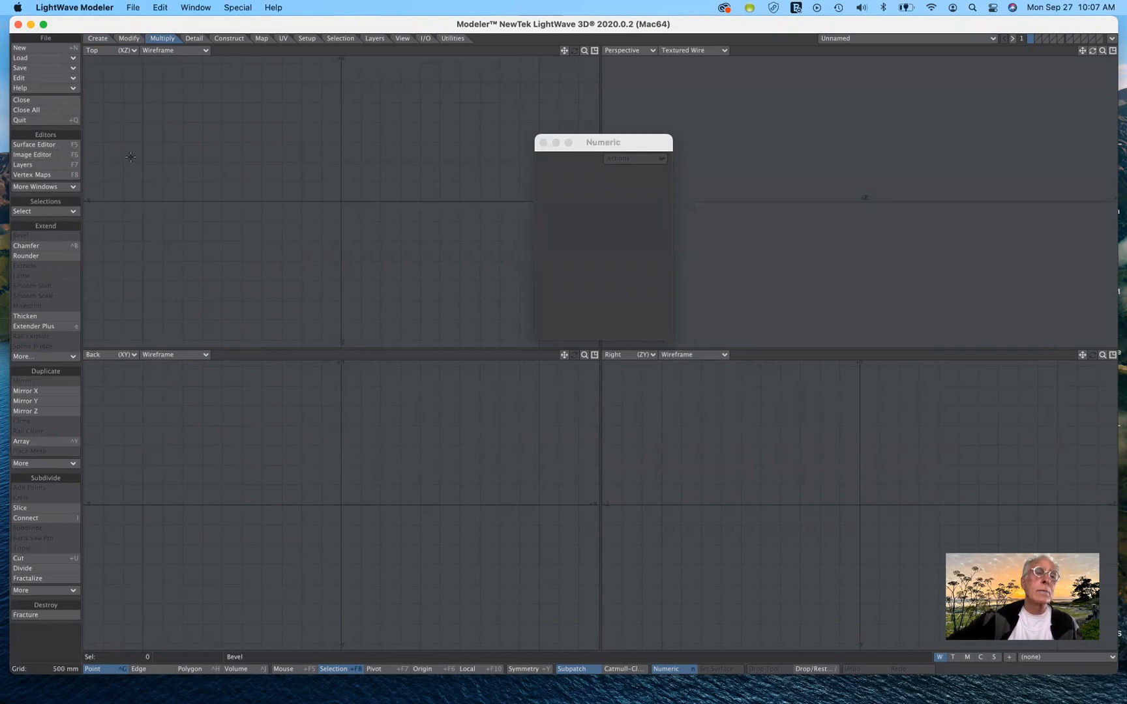
{"action": "left_click", "coordinate": [98, 39]}
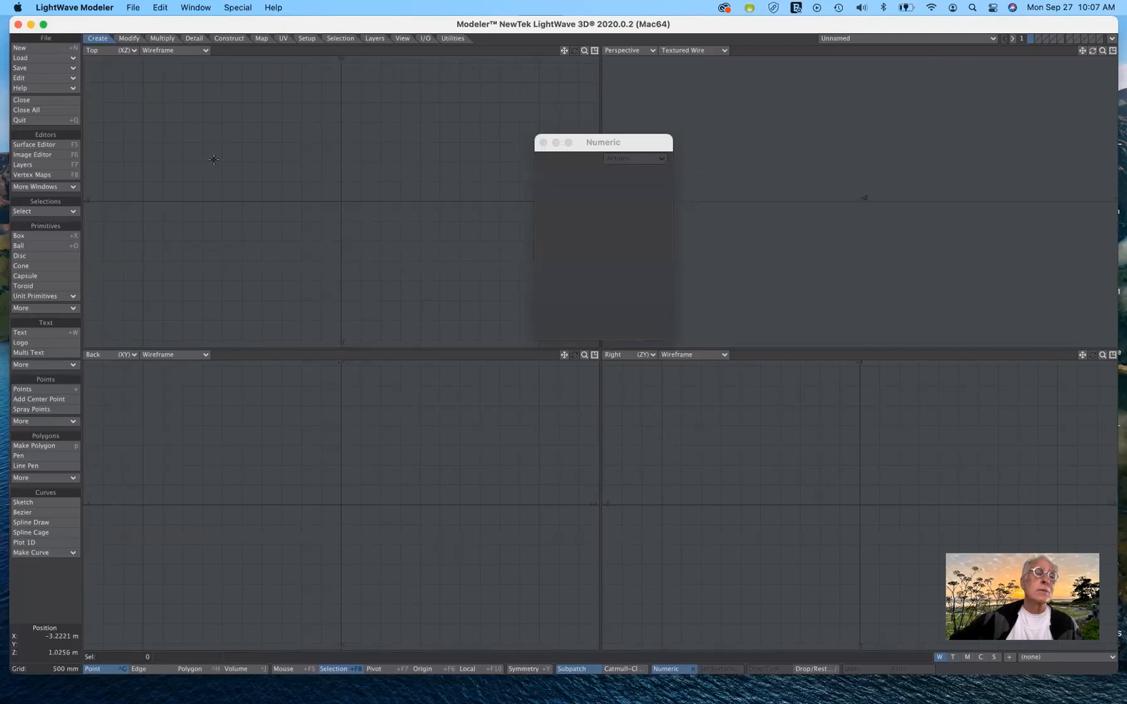
Step: Create a 1 m by 1 m by 1 m box centred at the origin using the Box tool's numeric settings
{"action": "left_click", "coordinate": [40, 236]}
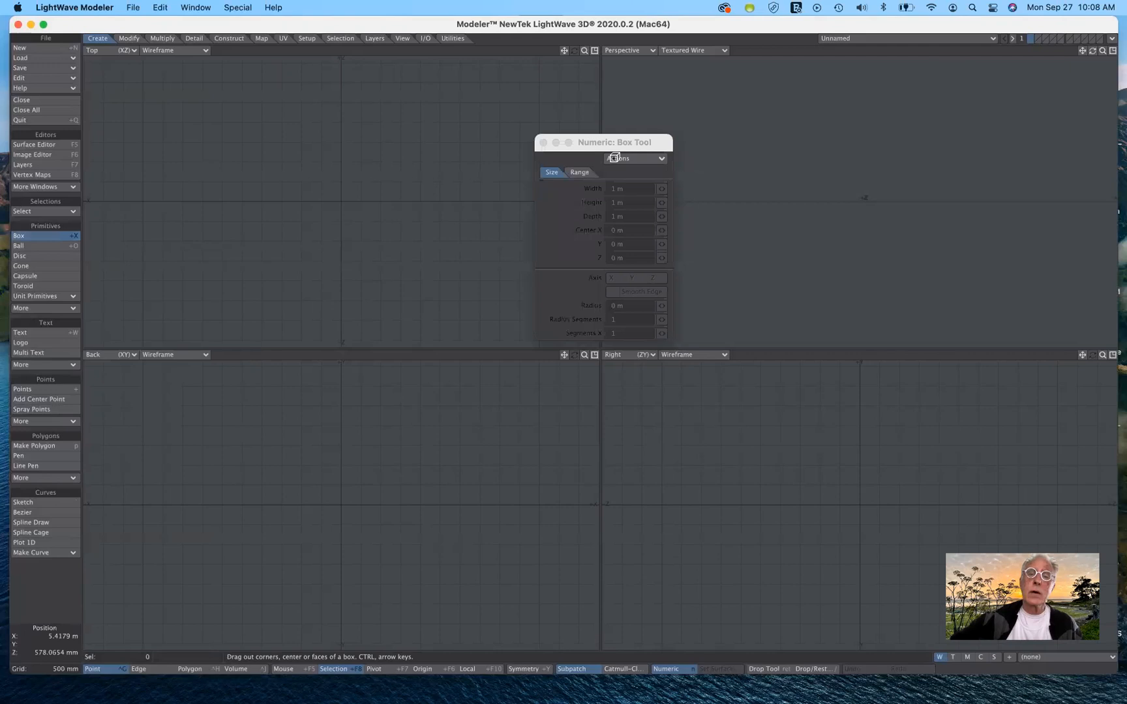
{"action": "left_click", "coordinate": [634, 159]}
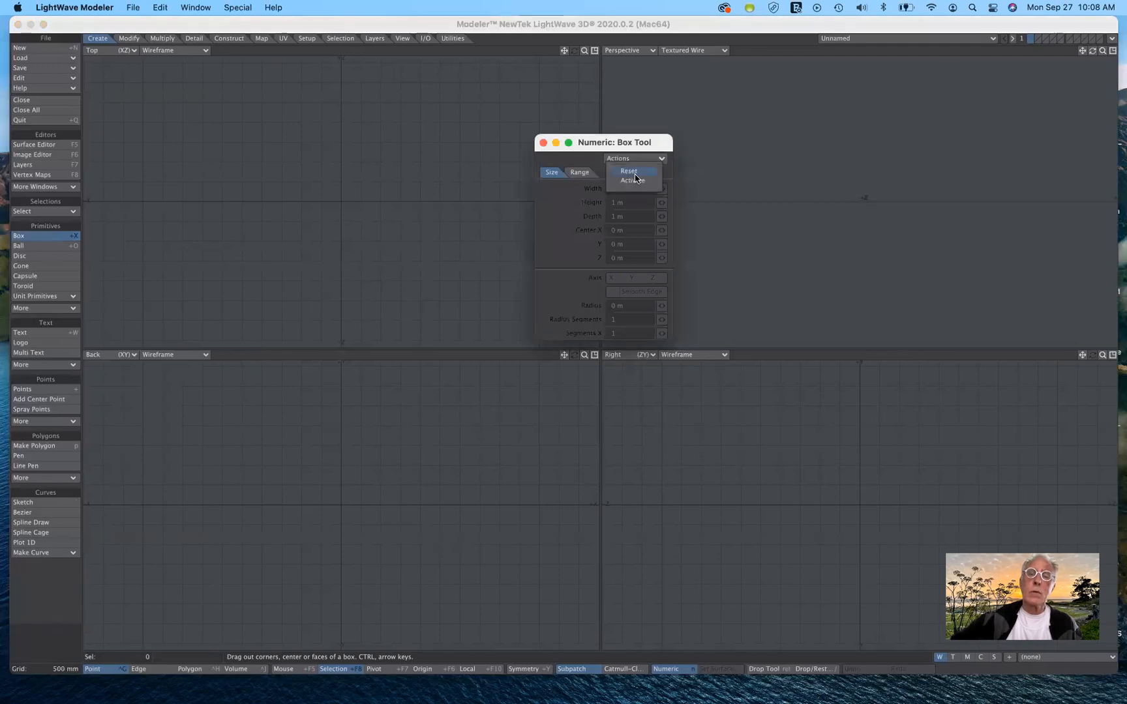
{"action": "left_click", "coordinate": [629, 158]}
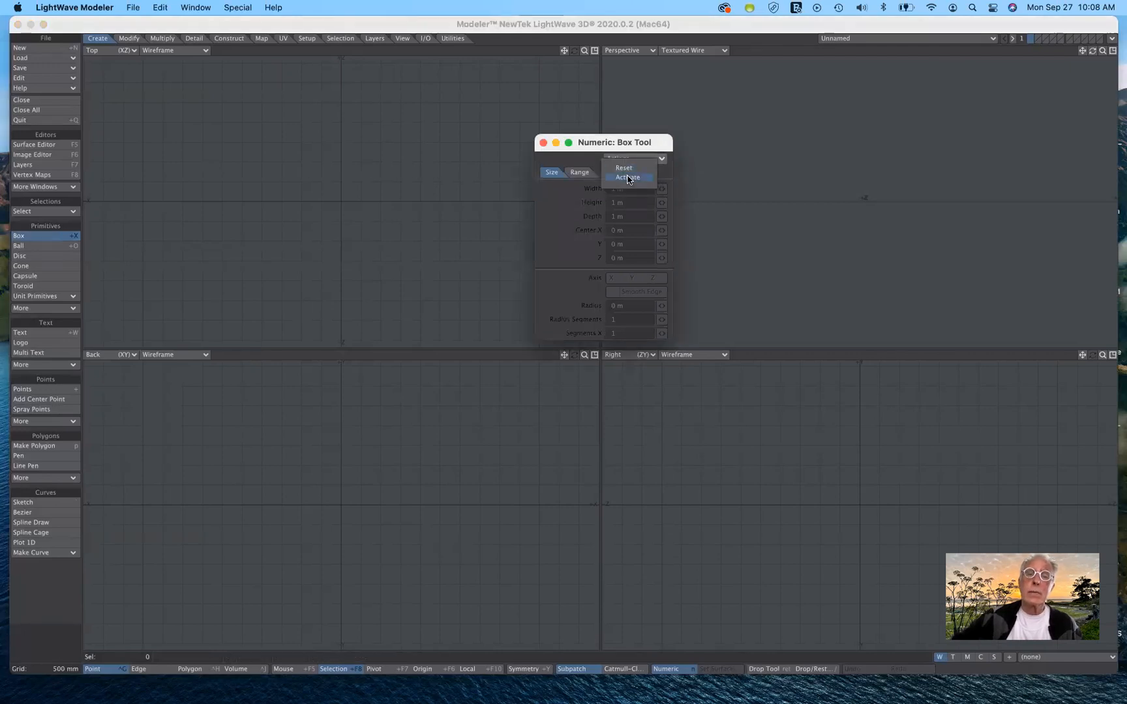
{"action": "left_click", "coordinate": [628, 178]}
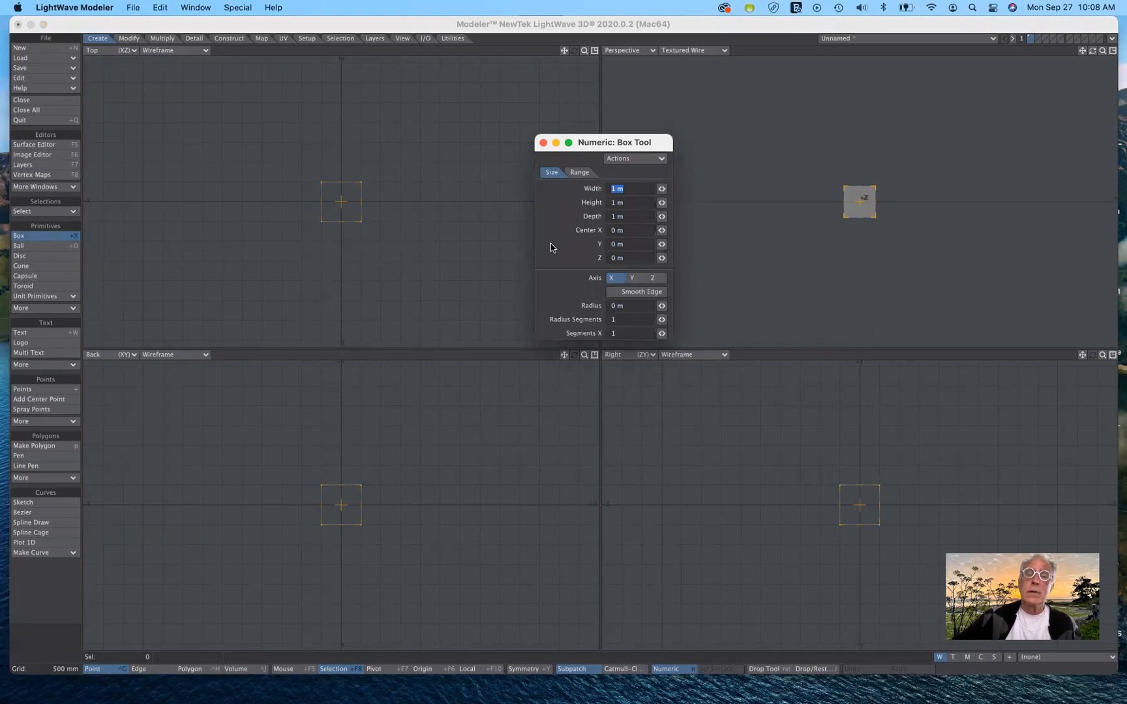
{"action": "left_click_drag", "start_coordinate": [647, 143], "coordinate": [671, 103]}
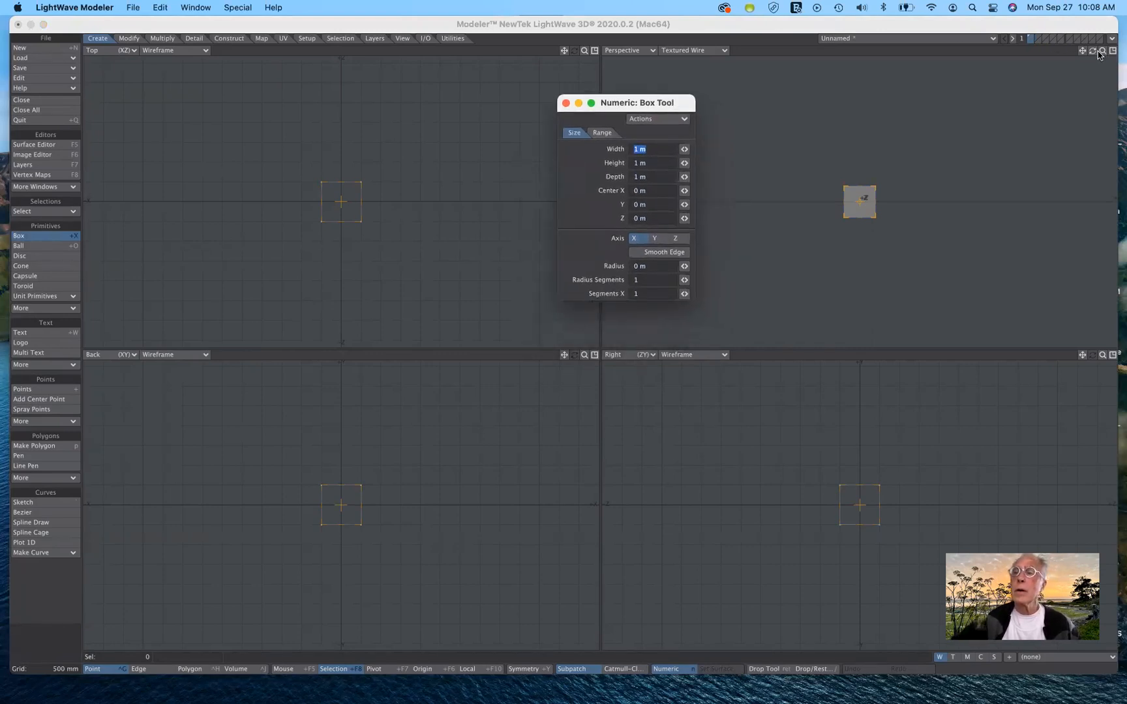
{"action": "left_click_drag", "start_coordinate": [1102, 51], "coordinate": [1058, 66]}
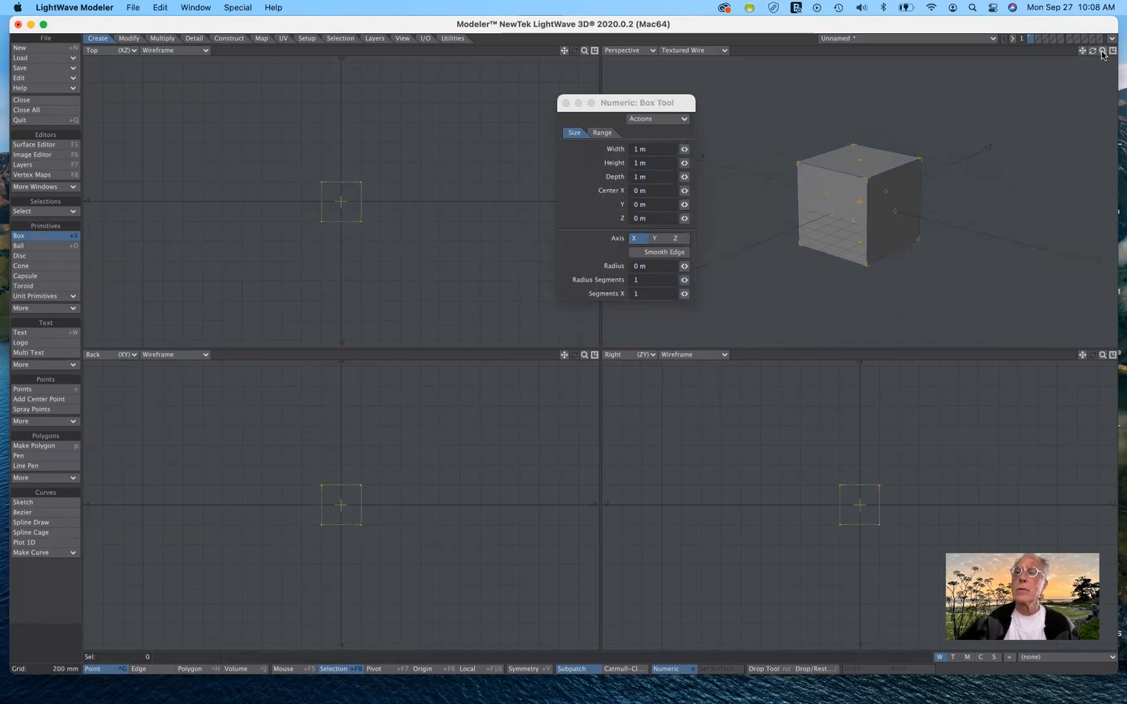
{"action": "left_click_drag", "start_coordinate": [1102, 50], "coordinate": [621, 110]}
{"action": "left_click_drag", "start_coordinate": [585, 53], "coordinate": [483, 153]}
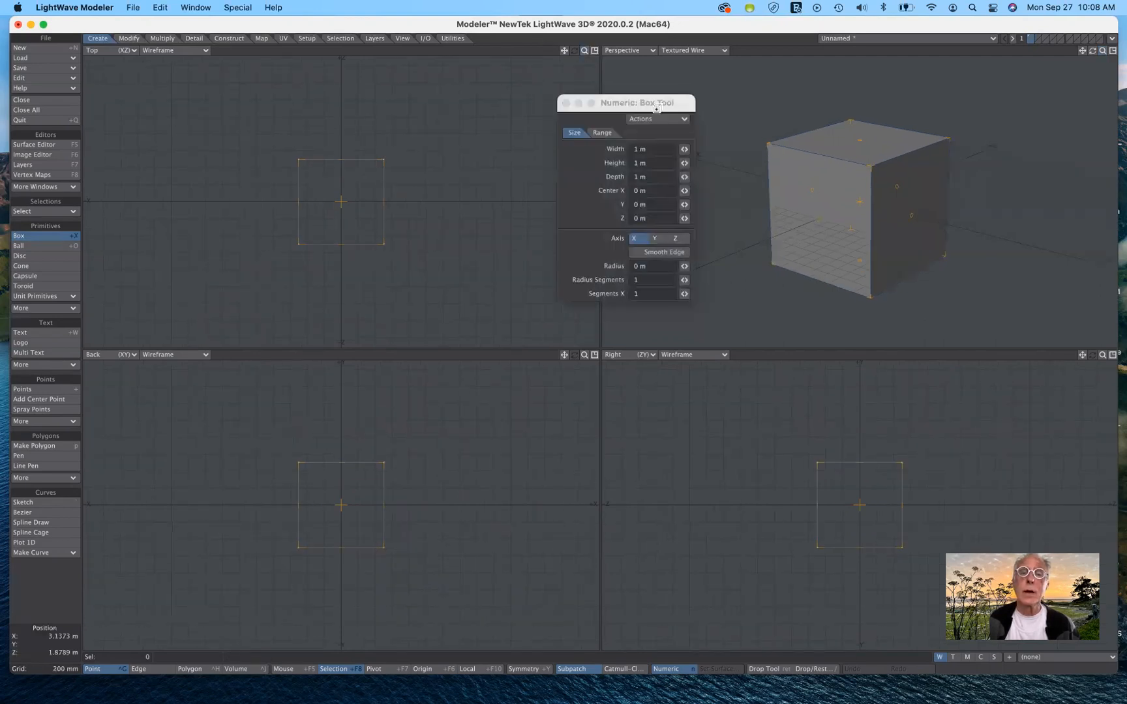
{"action": "left_click_drag", "start_coordinate": [630, 103], "coordinate": [579, 97]}
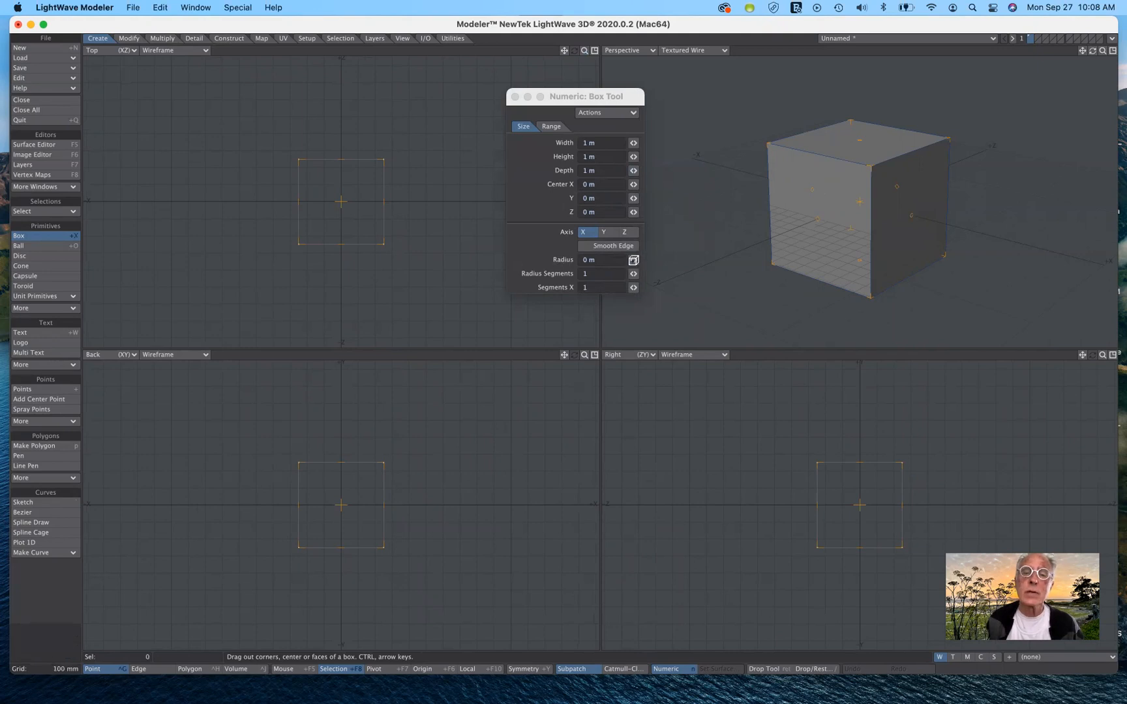
Step: Try a 65 mm edge radius with 9 radius segments on the box, and restore them to 0 m and 1
{"action": "left_click_drag", "start_coordinate": [633, 259], "coordinate": [667, 260]}
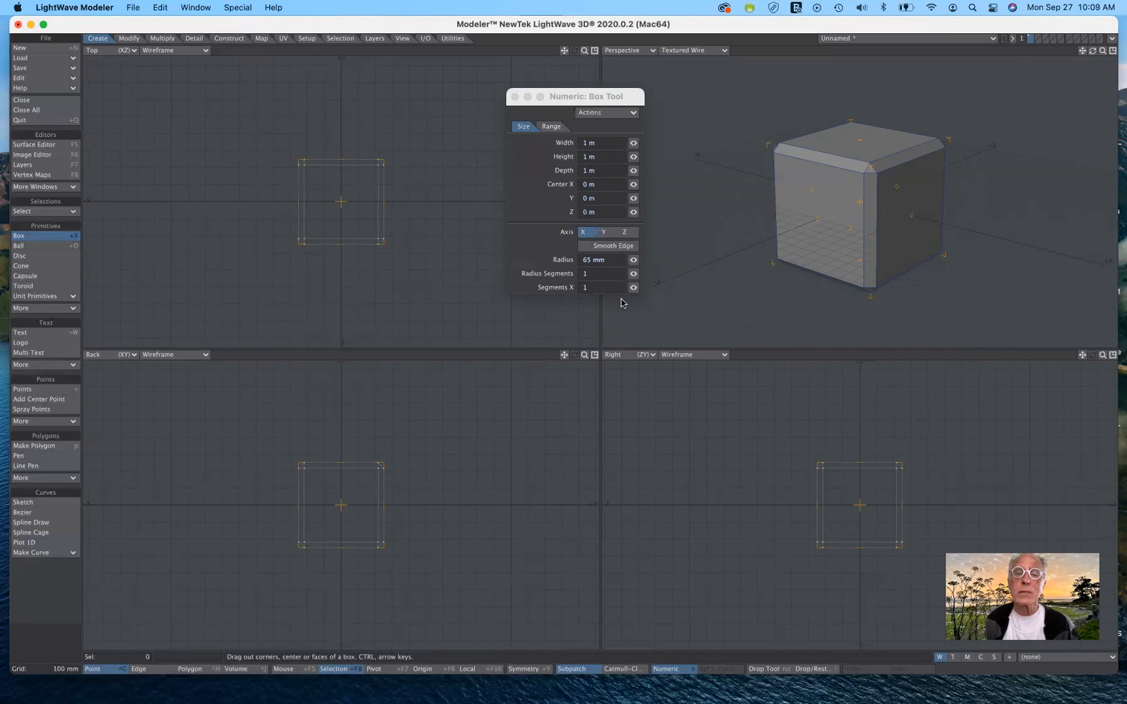
{"action": "left_click_drag", "start_coordinate": [632, 274], "coordinate": [598, 327]}
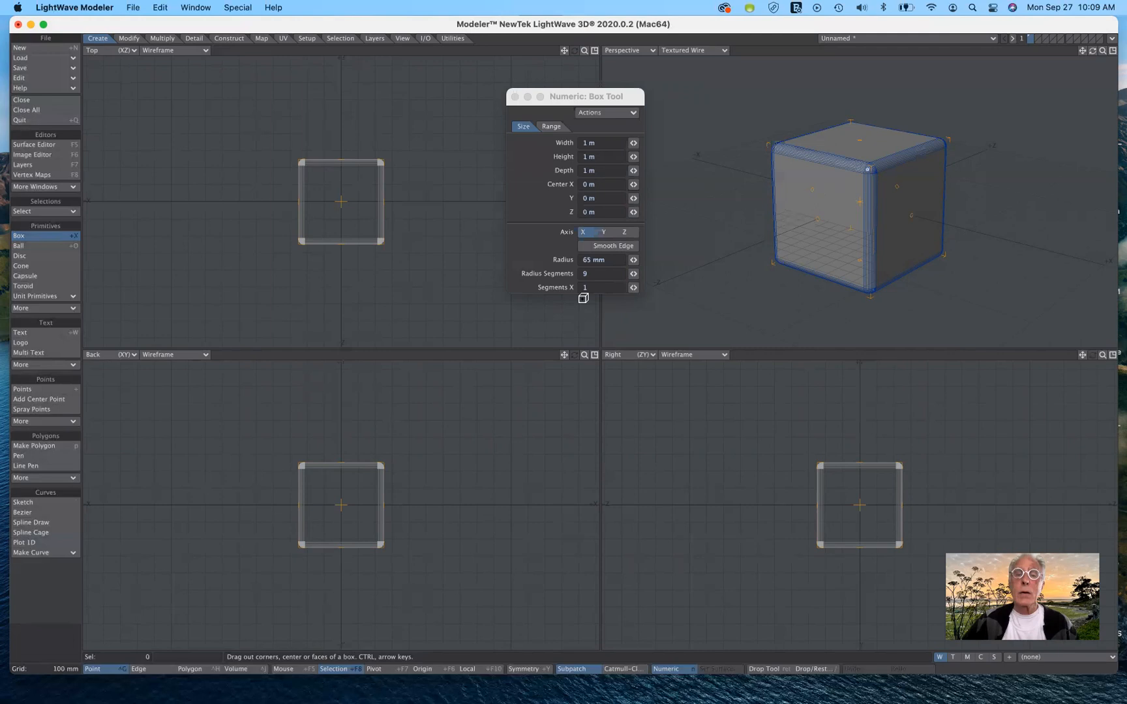
{"action": "left_click_drag", "start_coordinate": [633, 260], "coordinate": [580, 259]}
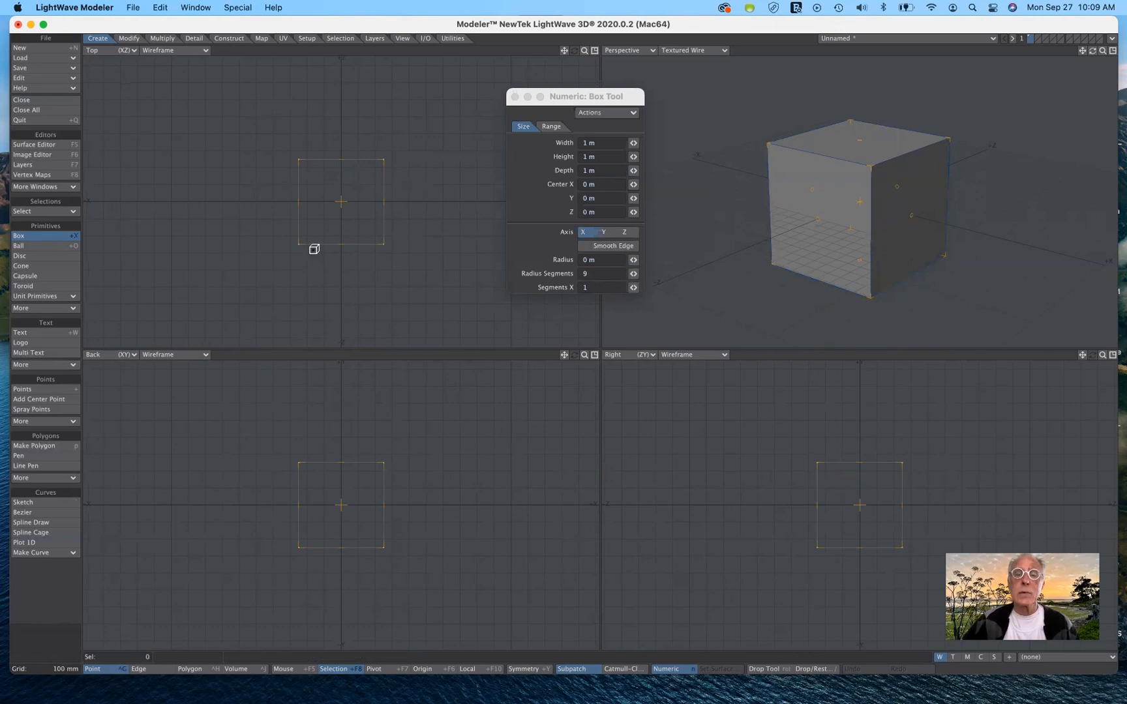
{"action": "left_click_drag", "start_coordinate": [634, 274], "coordinate": [607, 274]}
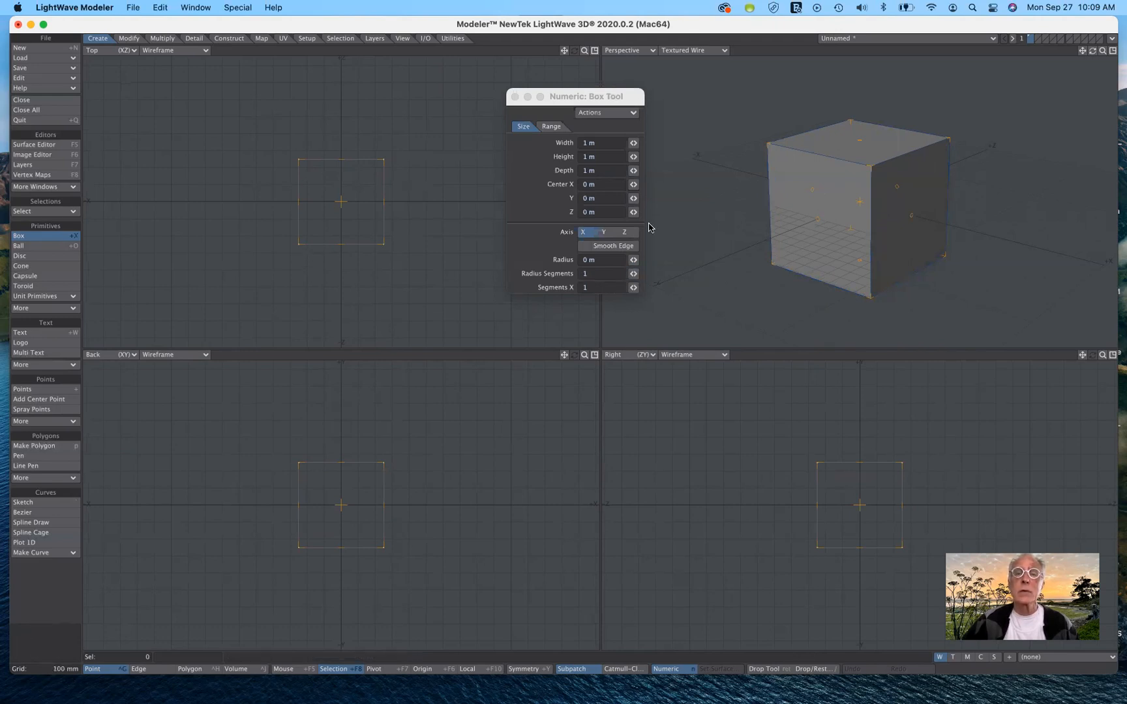
Step: Finish the box by leaving the Box tool and close the numeric settings
{"action": "left_click_drag", "start_coordinate": [525, 104], "coordinate": [562, 238]}
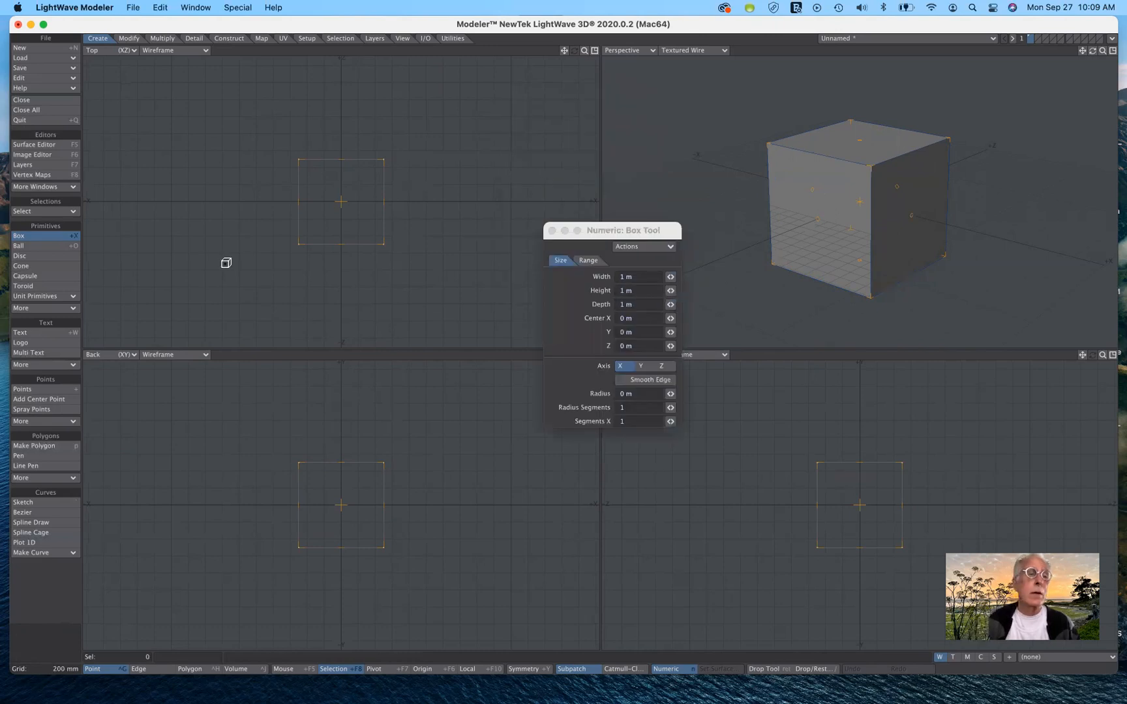
{"action": "left_click", "coordinate": [47, 237]}
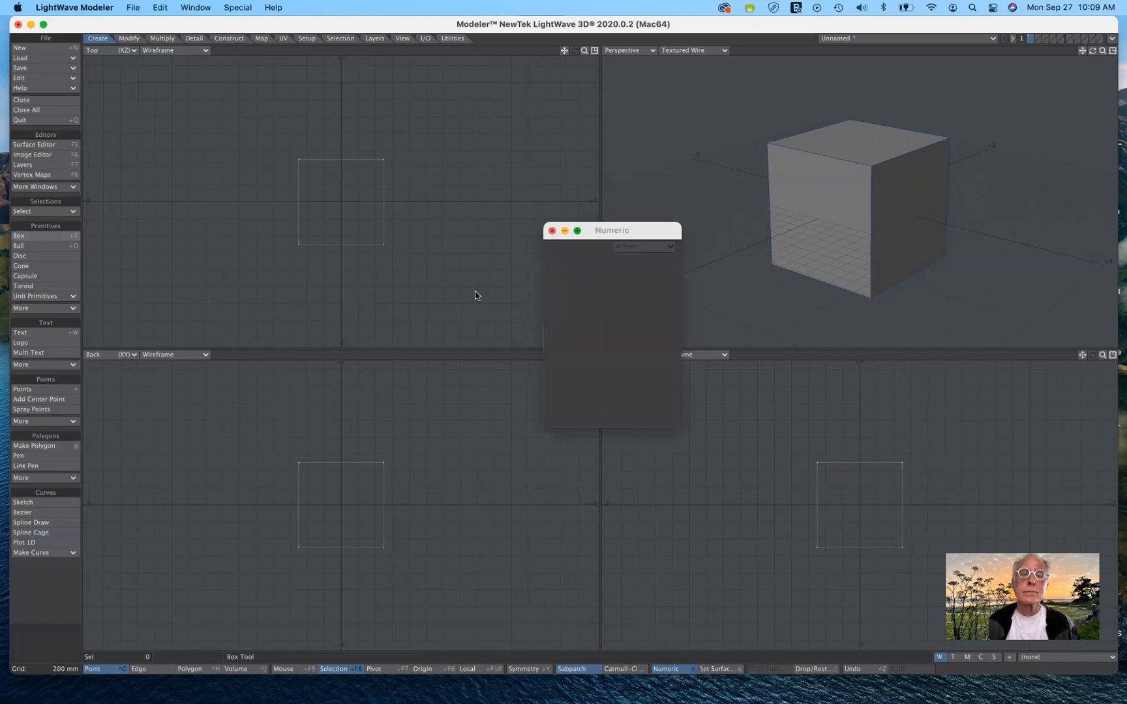
{"action": "key", "text": "n"}
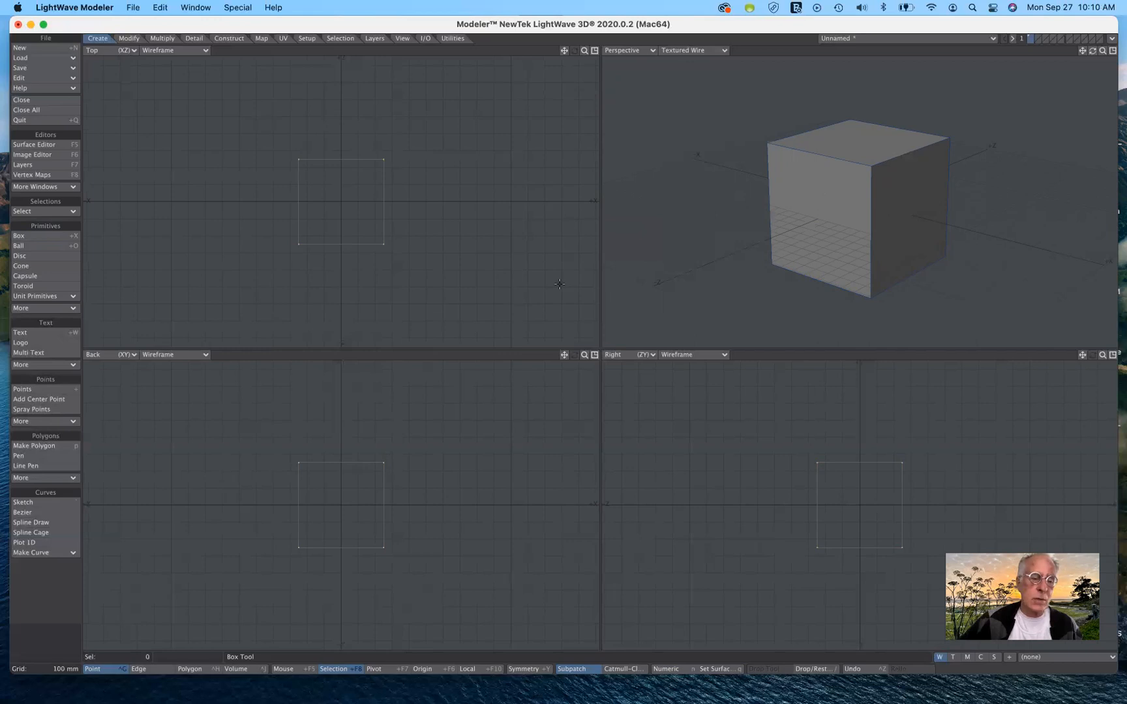
Step: Select the box's top front edge in edge mode and apply Rounder to it with the numeric settings open
{"action": "left_click", "coordinate": [157, 673]}
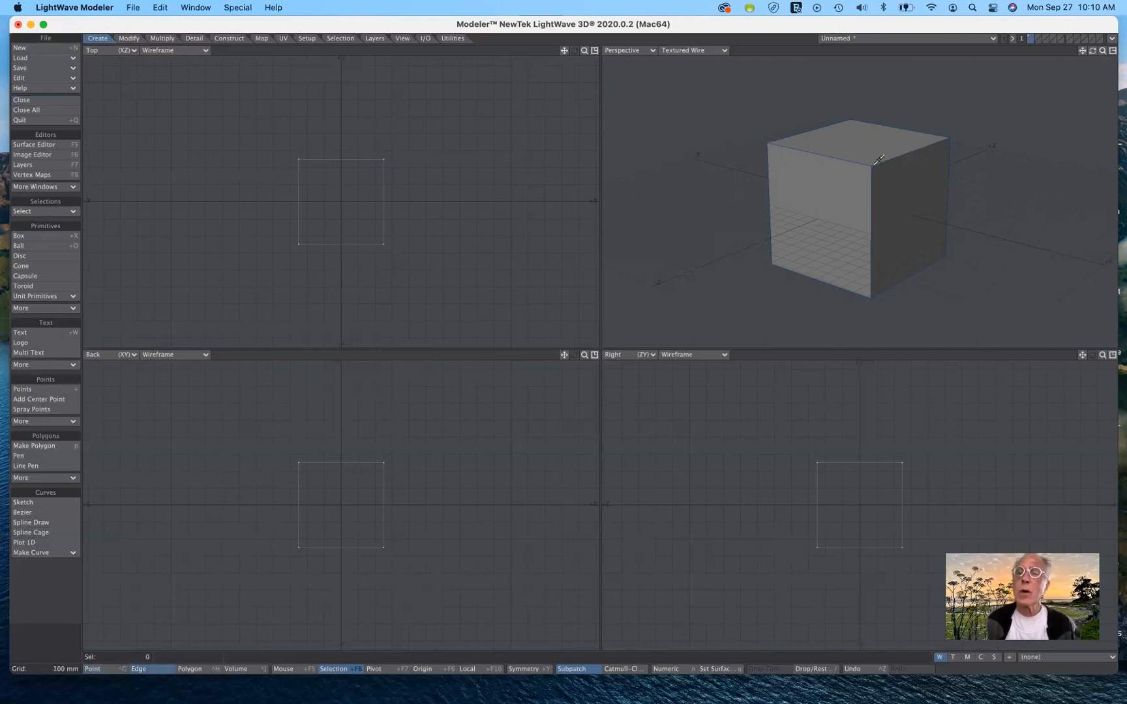
{"action": "left_click", "coordinate": [829, 157]}
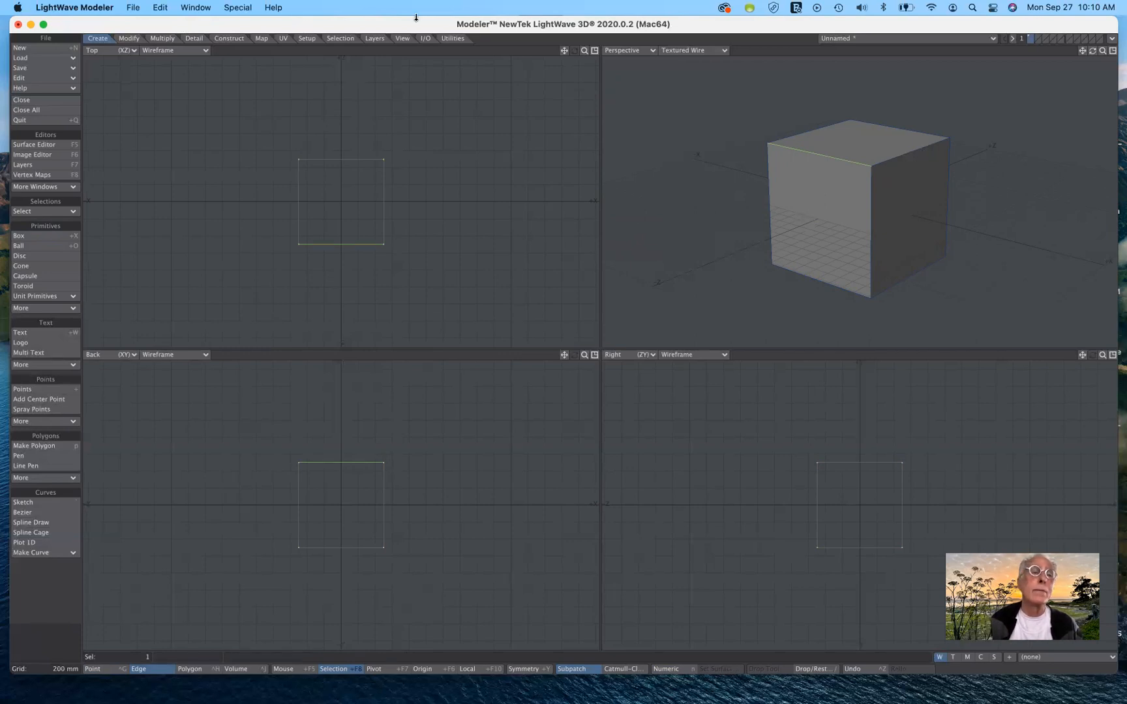
{"action": "left_click", "coordinate": [162, 39]}
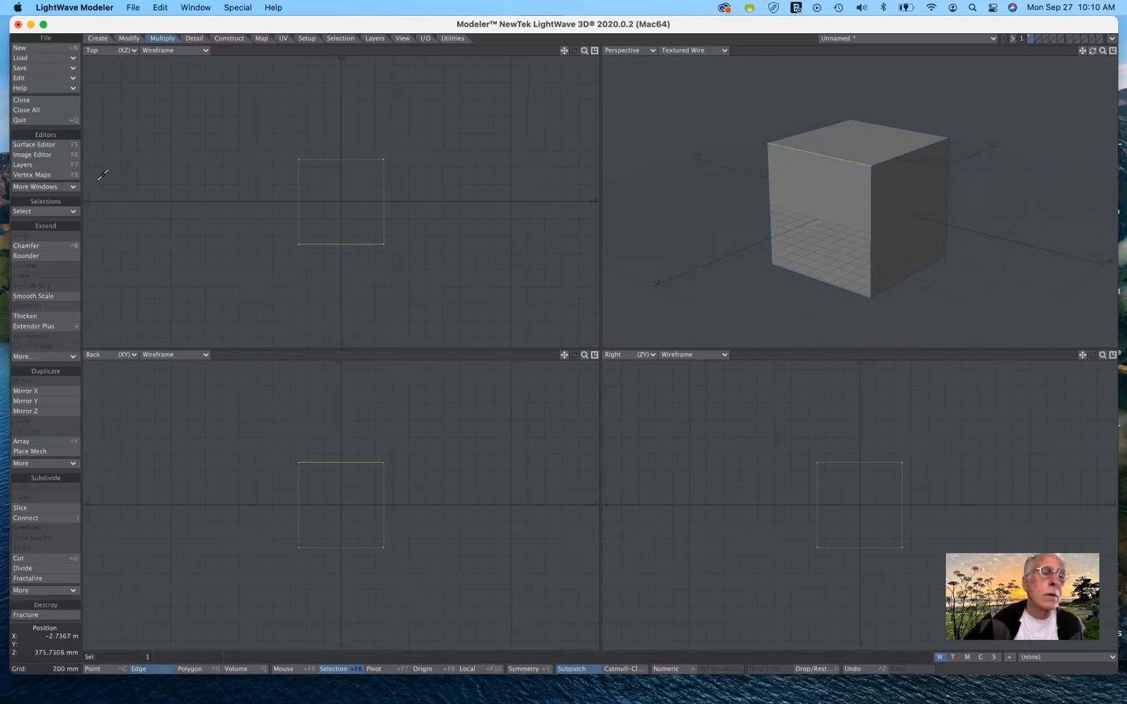
{"action": "left_click", "coordinate": [52, 257]}
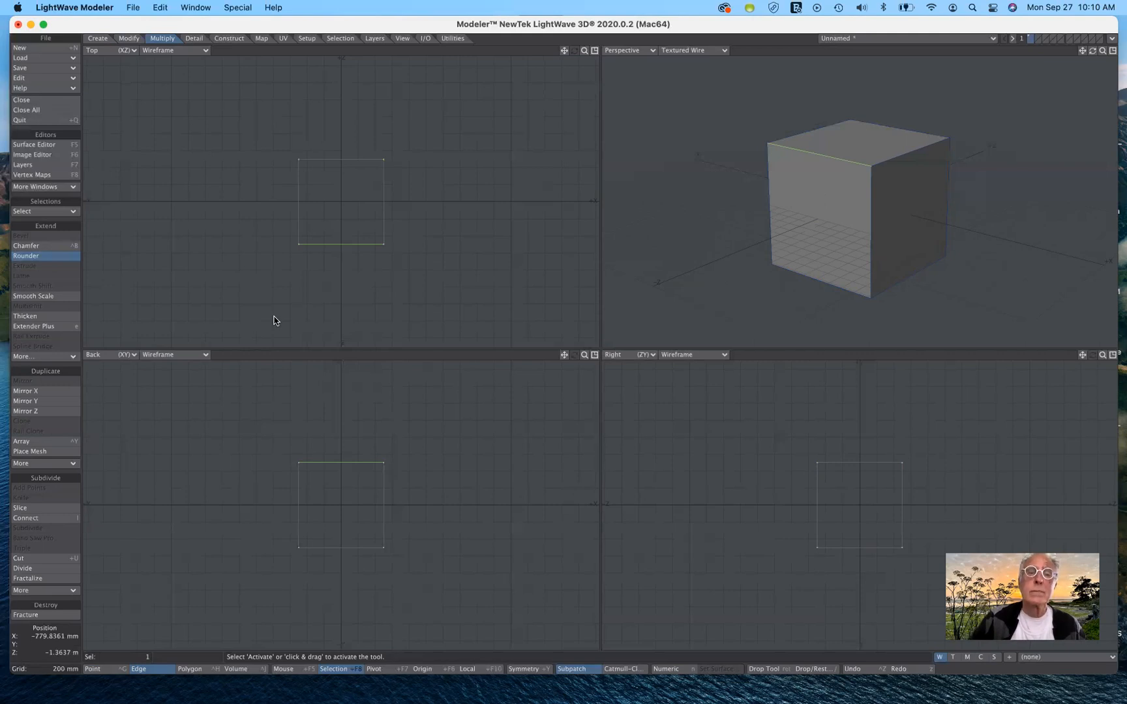
{"action": "key", "text": "n"}
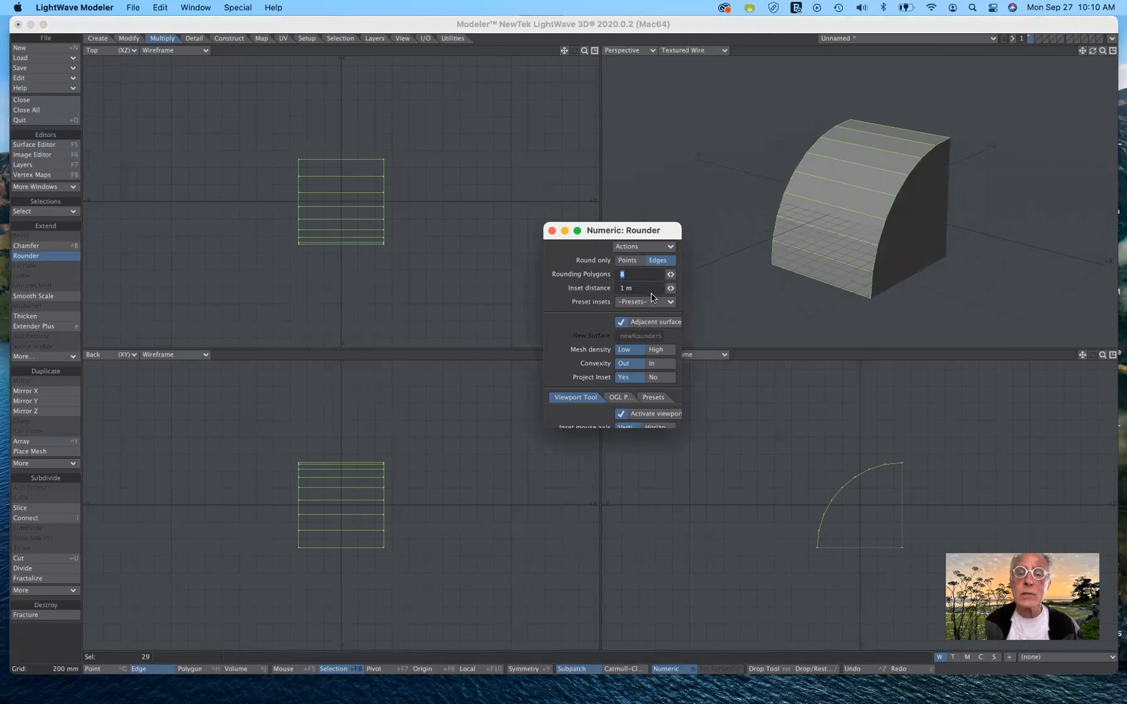
Step: Reduce the Rounder inset distance on the top front edge to 197 mm
{"action": "left_click_drag", "start_coordinate": [671, 287], "coordinate": [665, 288]}
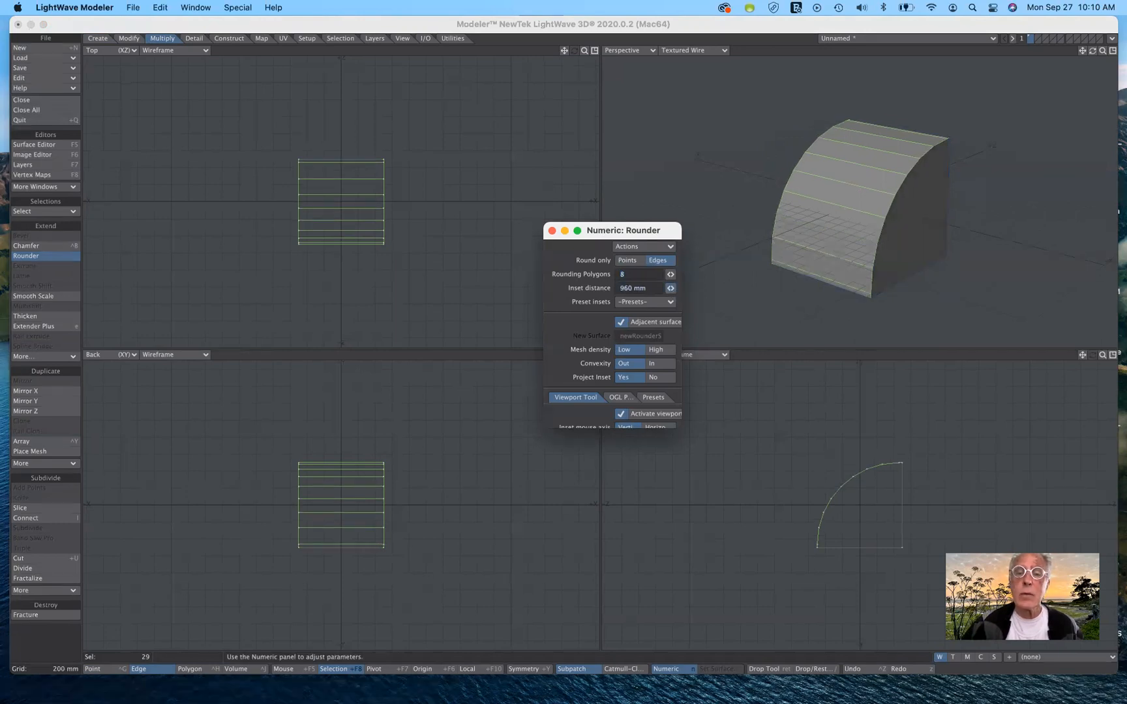
{"action": "left_click_drag", "start_coordinate": [666, 288], "coordinate": [663, 287]}
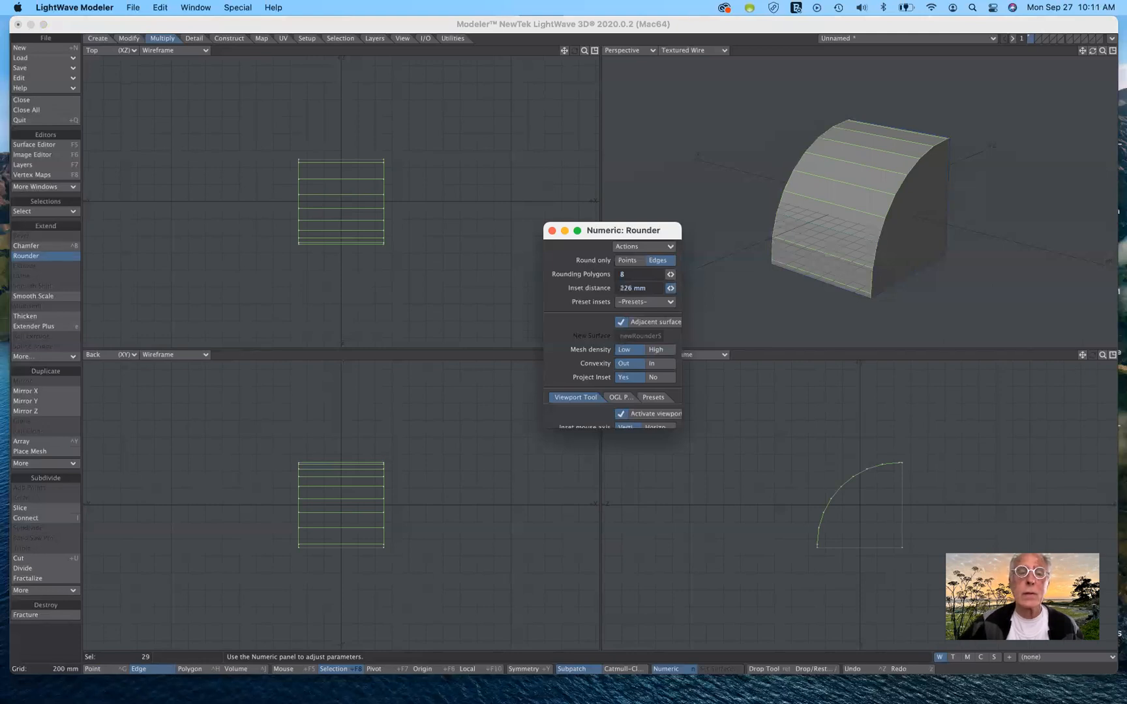
{"action": "left_click_drag", "start_coordinate": [669, 288], "coordinate": [669, 288]}
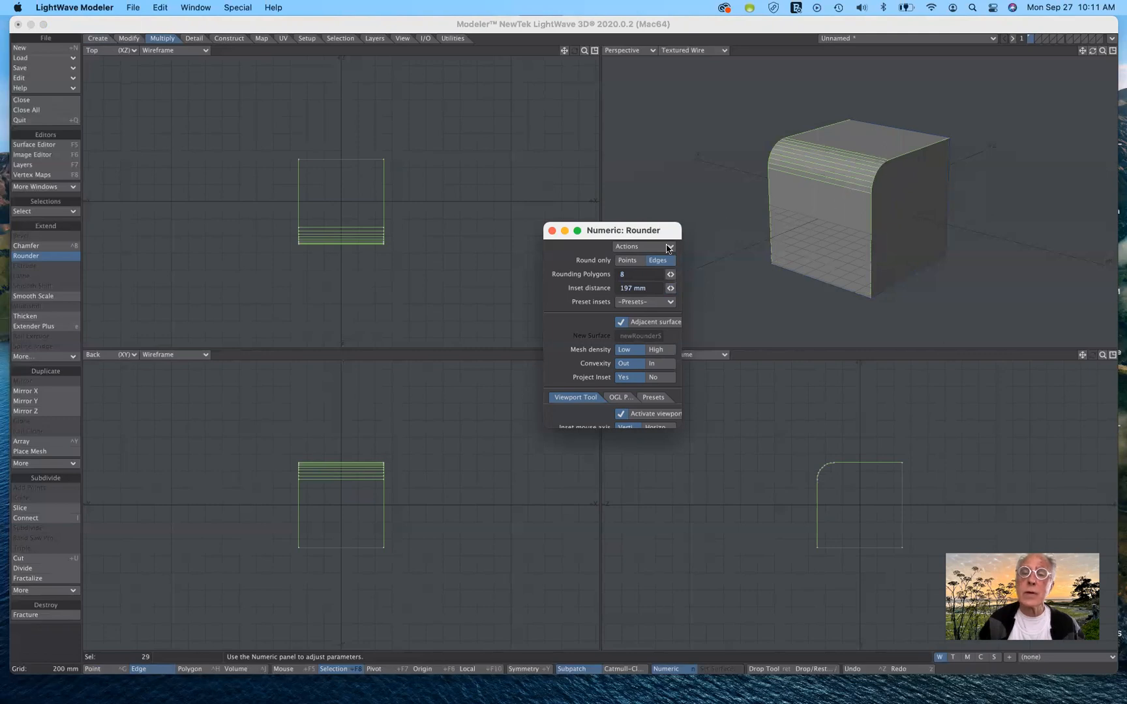
Step: Try 1 and 4 rounding polygons on the rounded edge, ending with 21
{"action": "left_click_drag", "start_coordinate": [670, 274], "coordinate": [645, 276]}
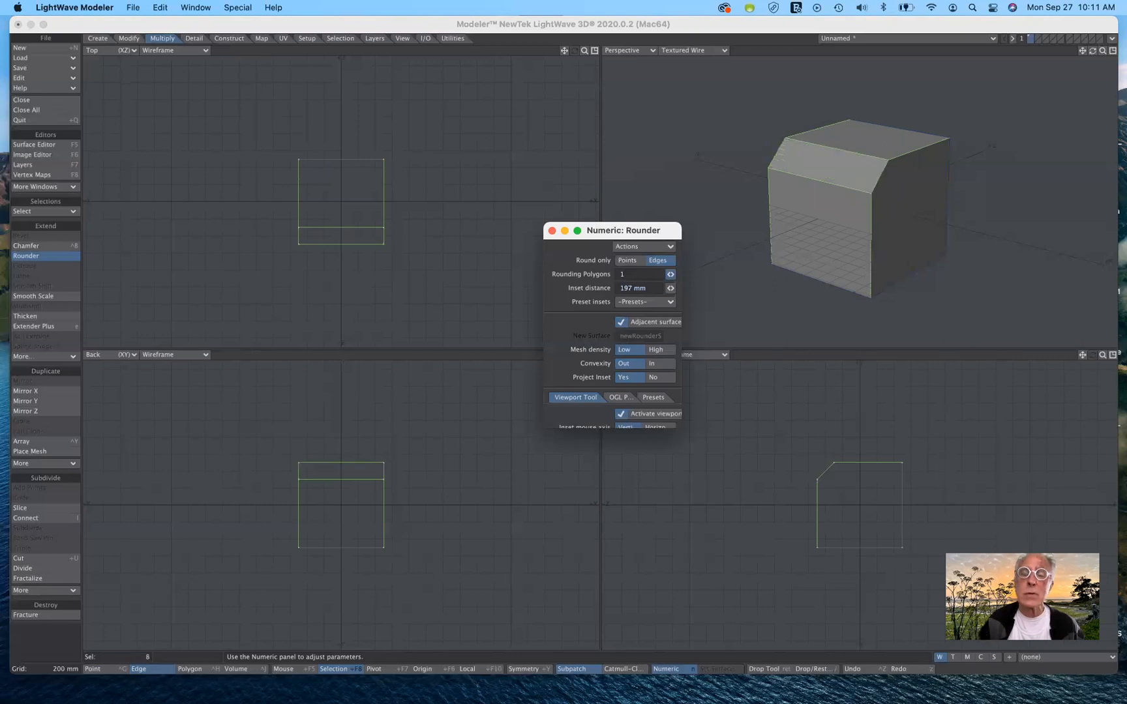
{"action": "mouse_move", "coordinate": [645, 275]}
{"action": "left_mouse_down"}
{"action": "mouse_move", "coordinate": [681, 274]}
{"action": "mouse_move", "coordinate": [662, 274]}
{"action": "left_mouse_up"}
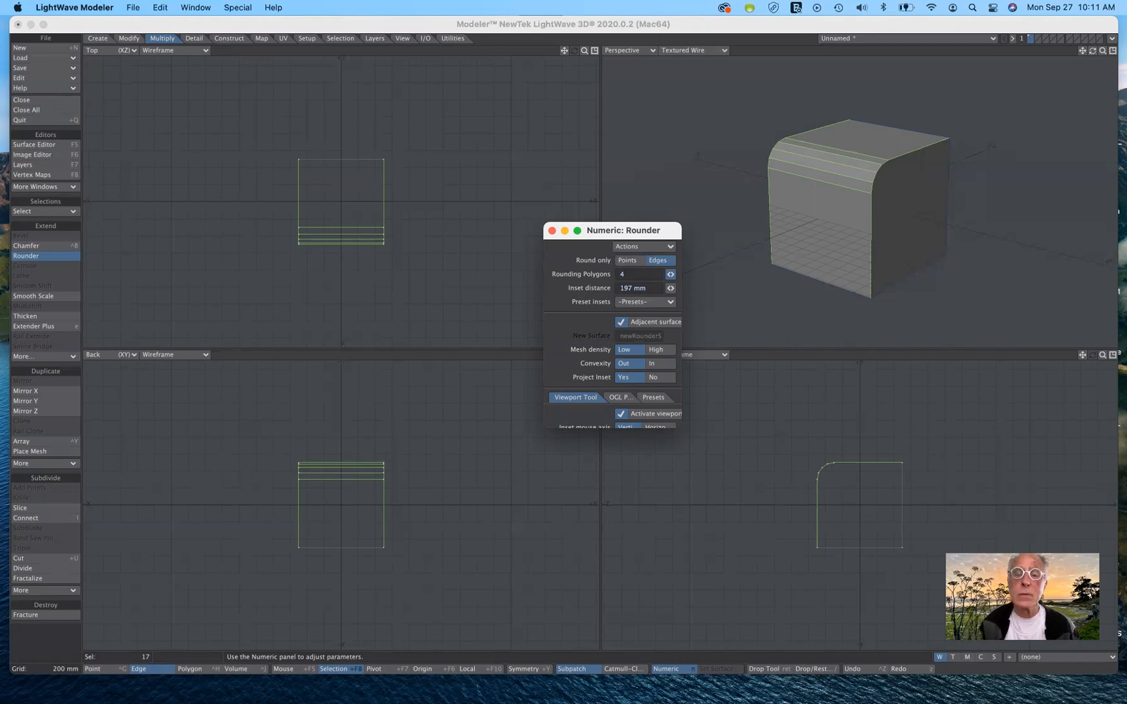
{"action": "left_click_drag", "start_coordinate": [671, 275], "coordinate": [682, 274]}
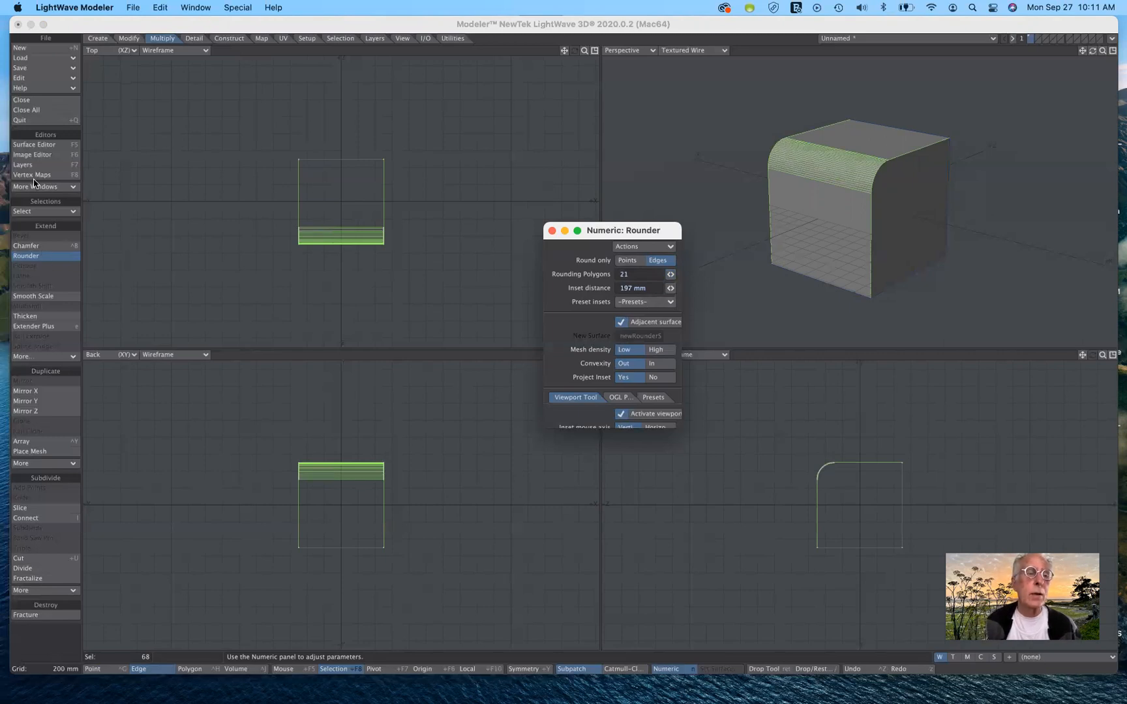
Step: Leave the Rounder tool, undo the edge rounding and clear the edge selection
{"action": "left_click", "coordinate": [57, 256]}
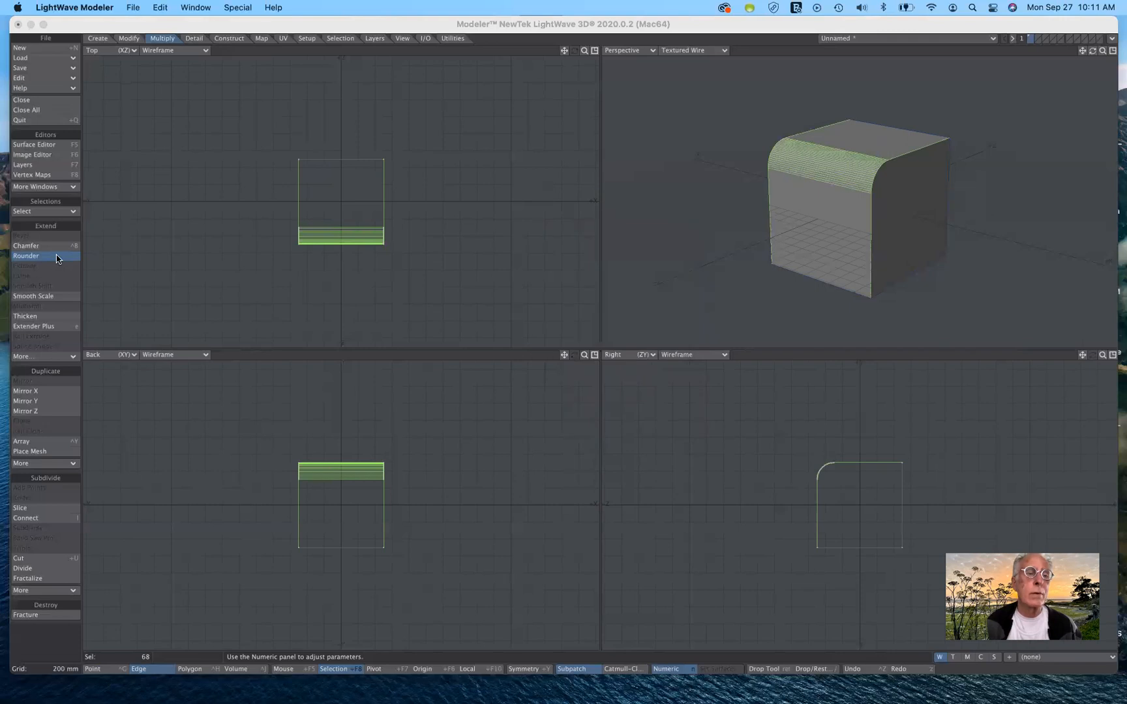
{"action": "left_click", "coordinate": [46, 650]}
{"action": "key", "text": "super+z"}
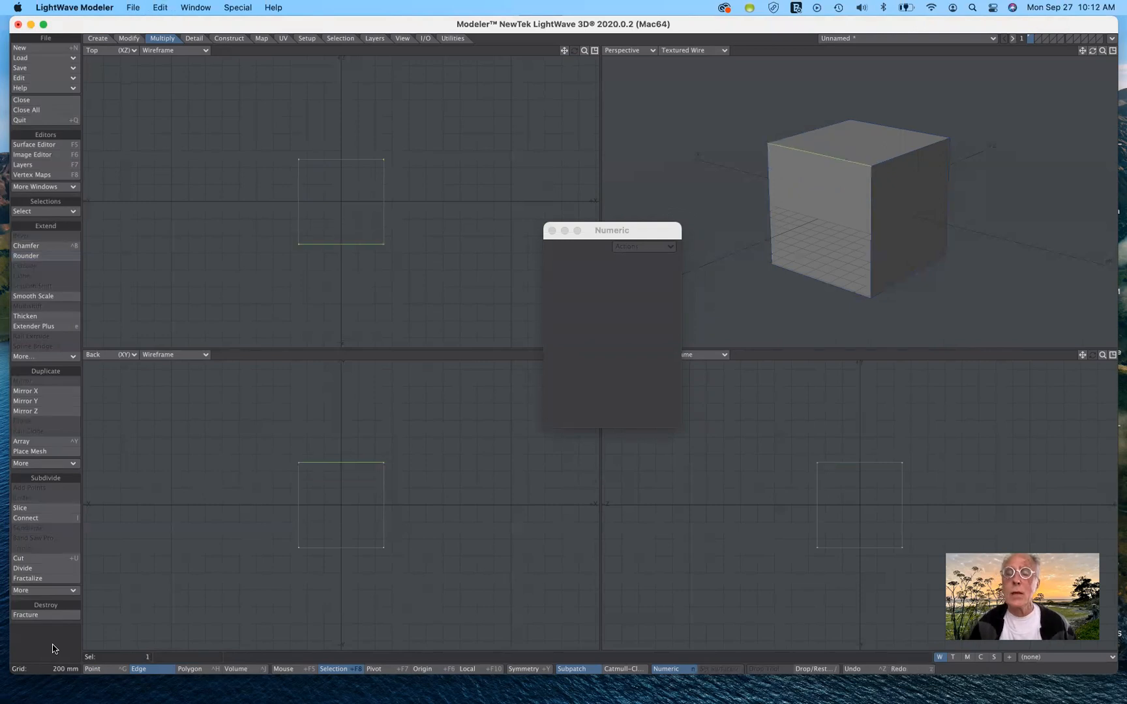
{"action": "left_click", "coordinate": [46, 649]}
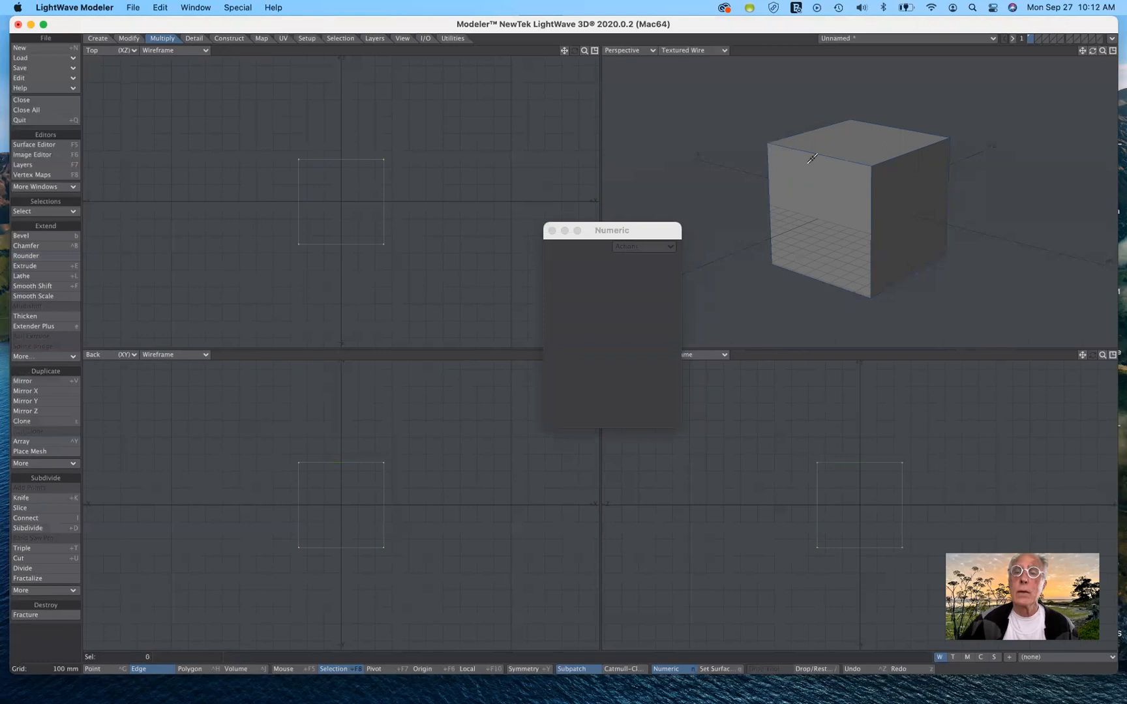
Step: Select the box's top polygon in polygon mode and activate Rounder on it with 21 rounding polygons and a 197 mm inset distance
{"action": "left_click", "coordinate": [189, 670]}
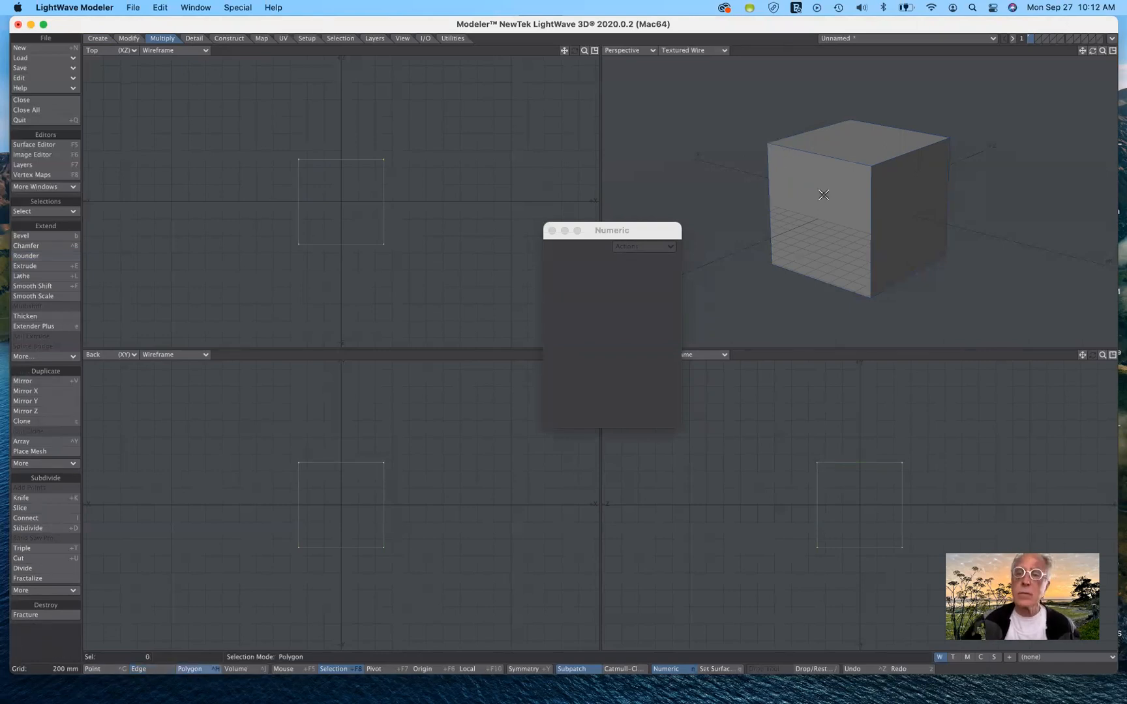
{"action": "left_click", "coordinate": [867, 135]}
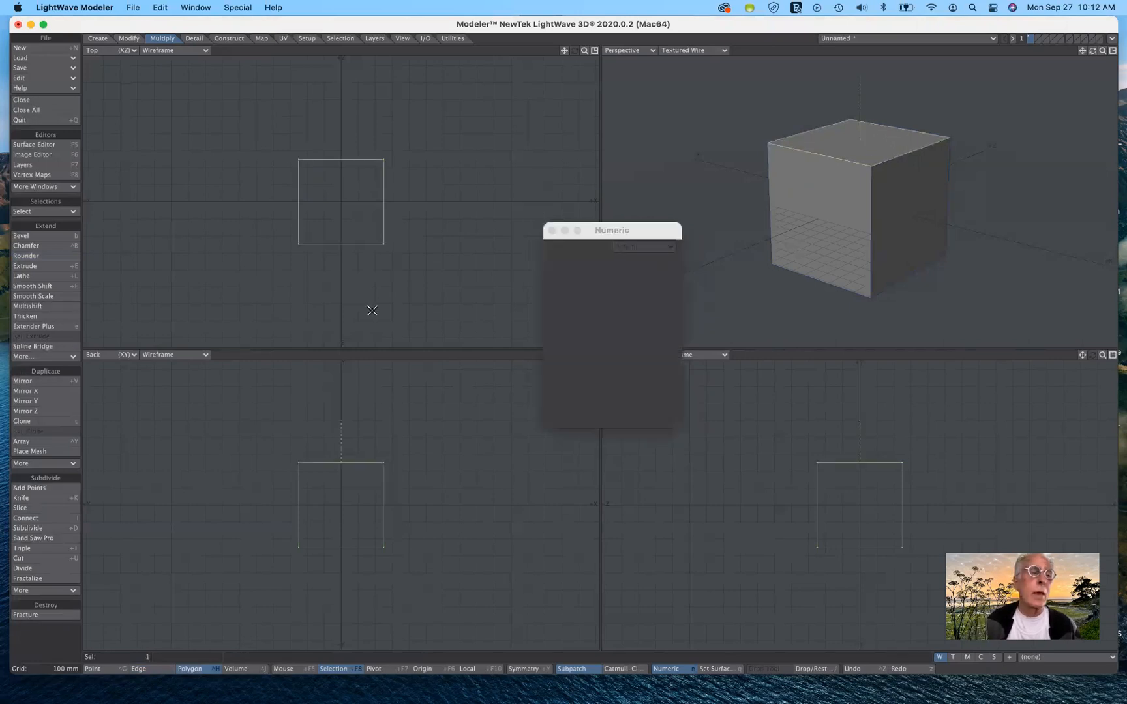
{"action": "left_click", "coordinate": [41, 258]}
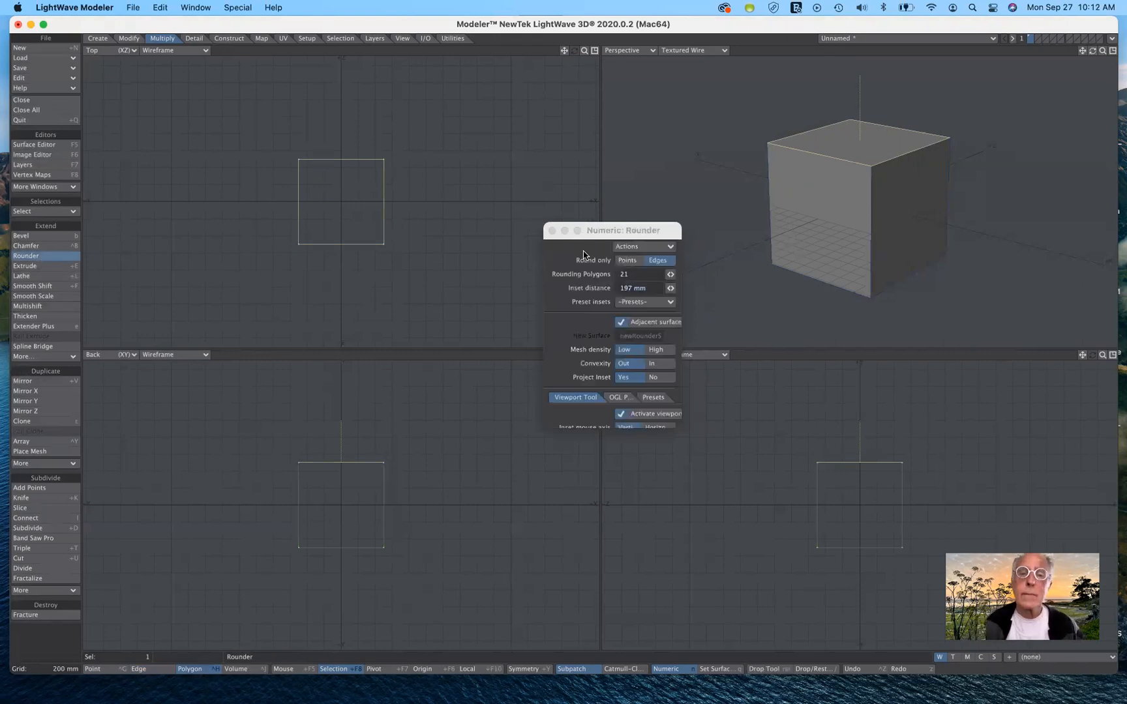
{"action": "key", "text": "n"}
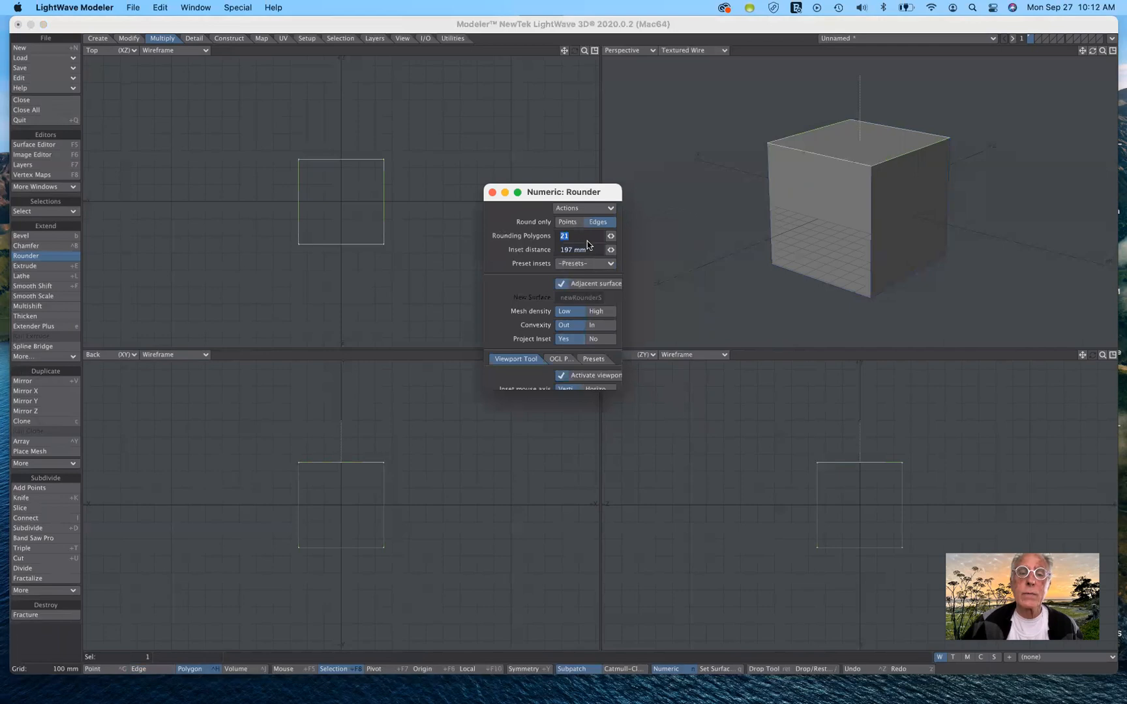
{"action": "left_click", "coordinate": [585, 208]}
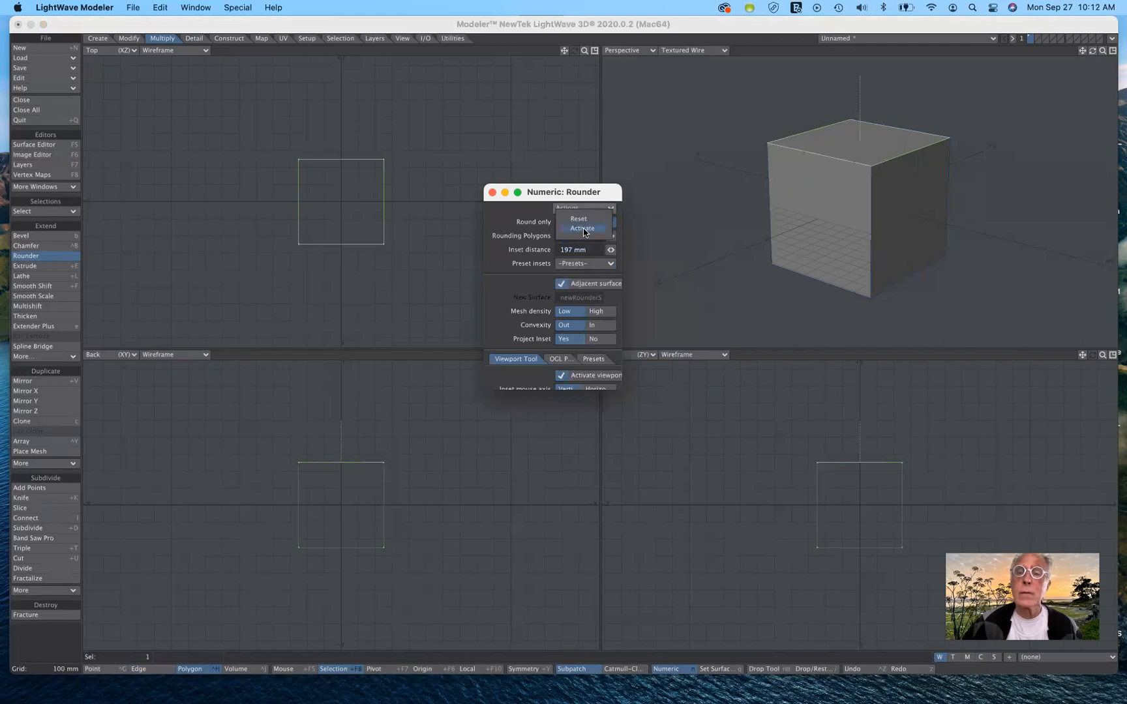
{"action": "left_click", "coordinate": [582, 229]}
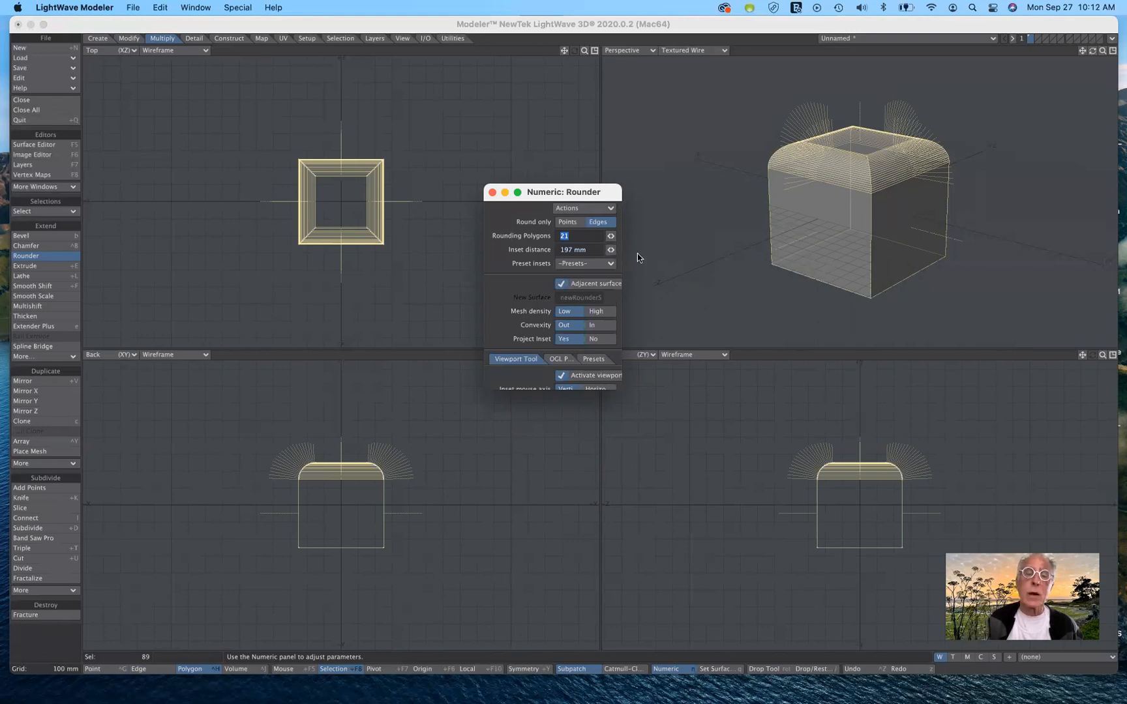
Step: Leave the Rounder tool, undo the top polygon's rounding and clear the polygon selection
{"action": "left_click", "coordinate": [49, 257]}
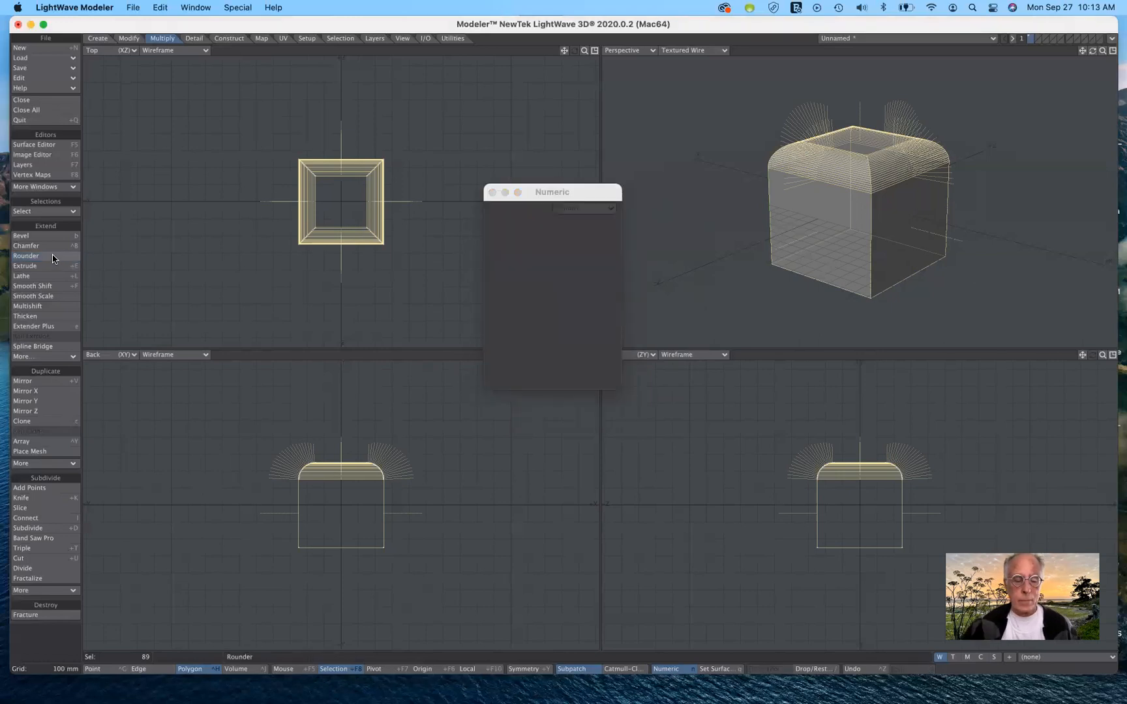
{"action": "key", "text": "ctrl+z"}
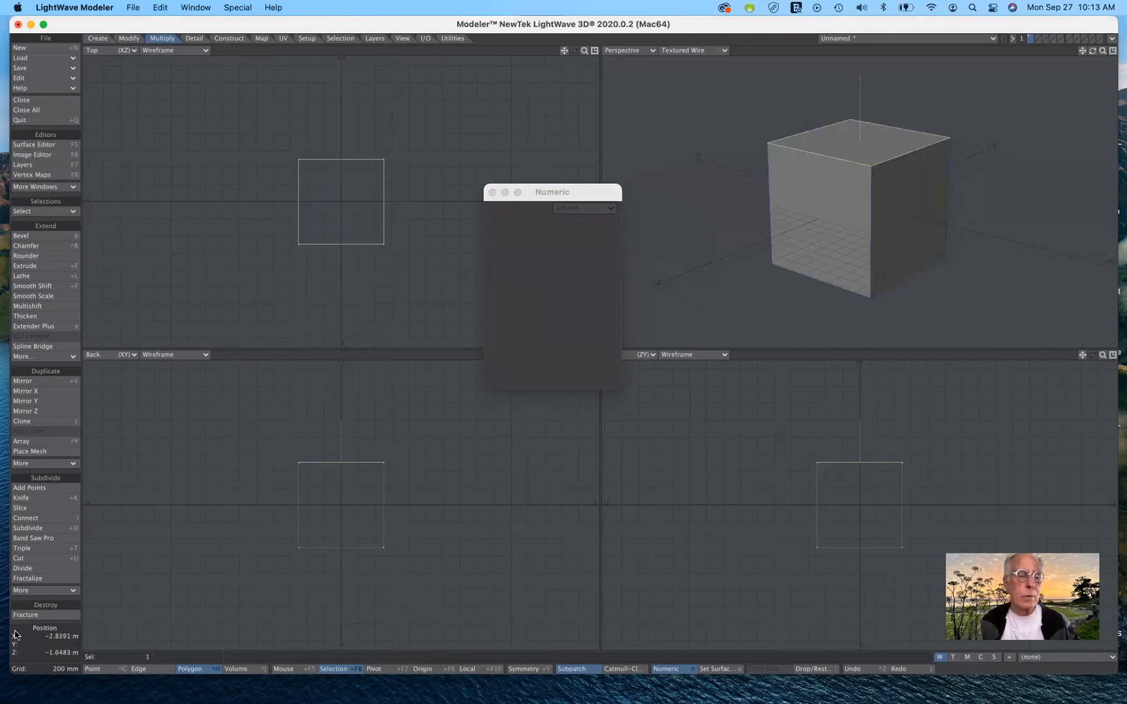
{"action": "left_click", "coordinate": [49, 649]}
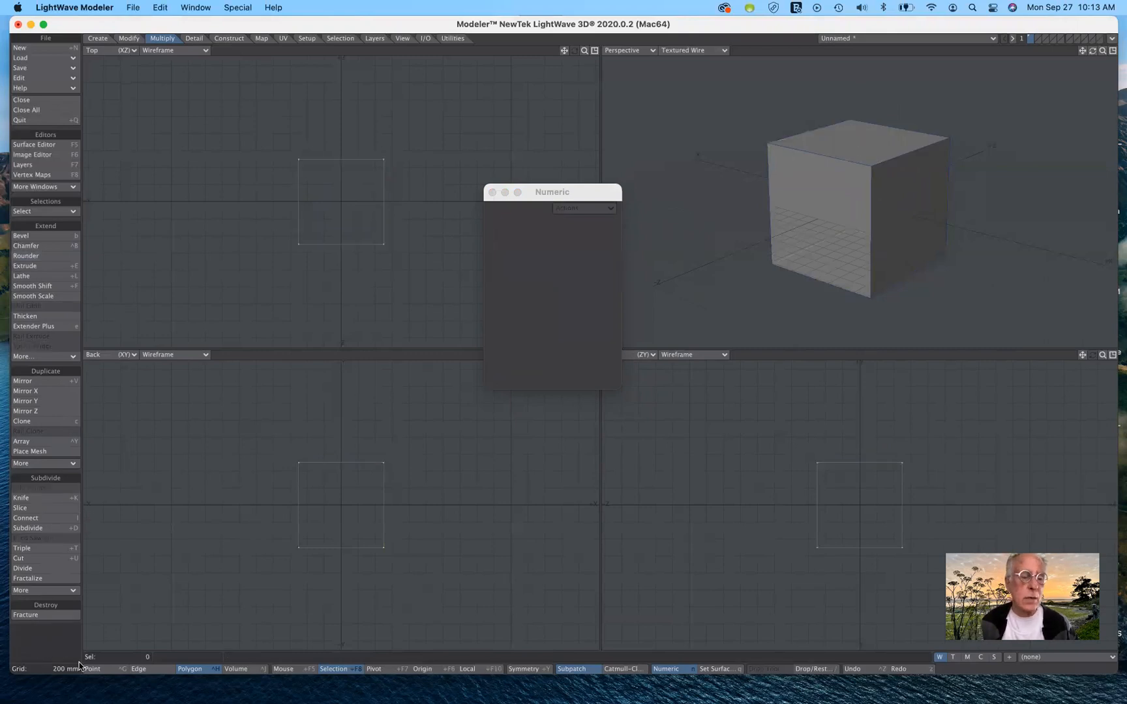
Step: Select the four top corner points of the box in point mode
{"action": "left_click", "coordinate": [120, 672]}
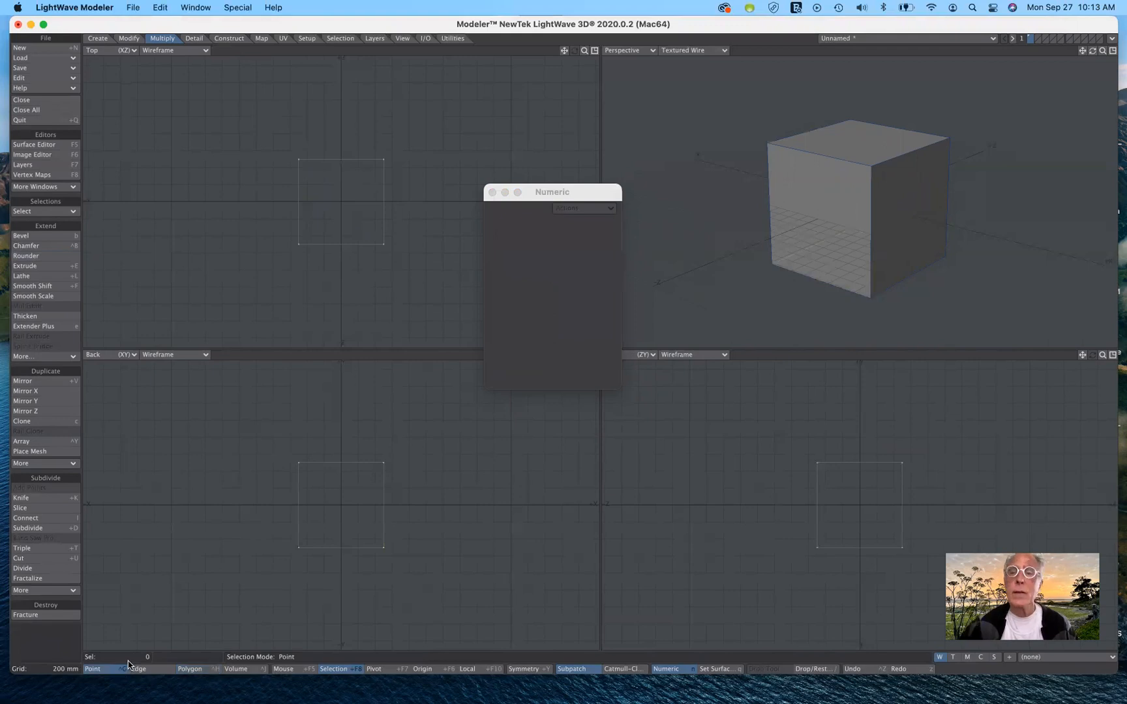
{"action": "left_click", "coordinate": [767, 142]}
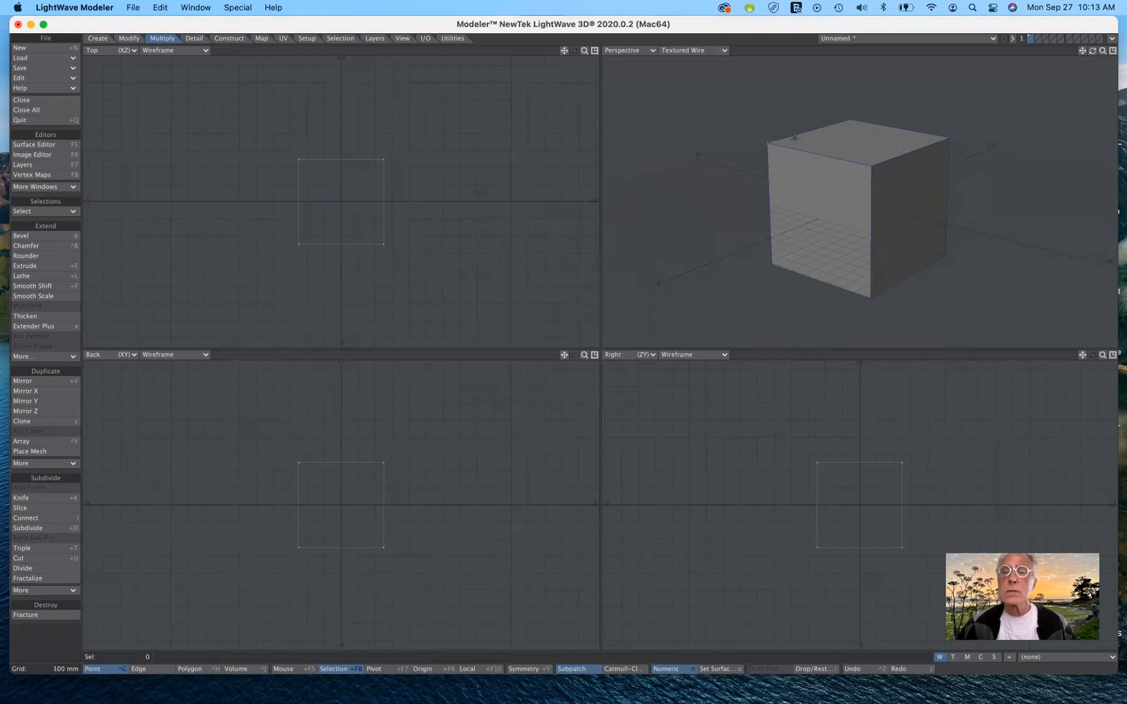
{"action": "left_click", "coordinate": [851, 118]}
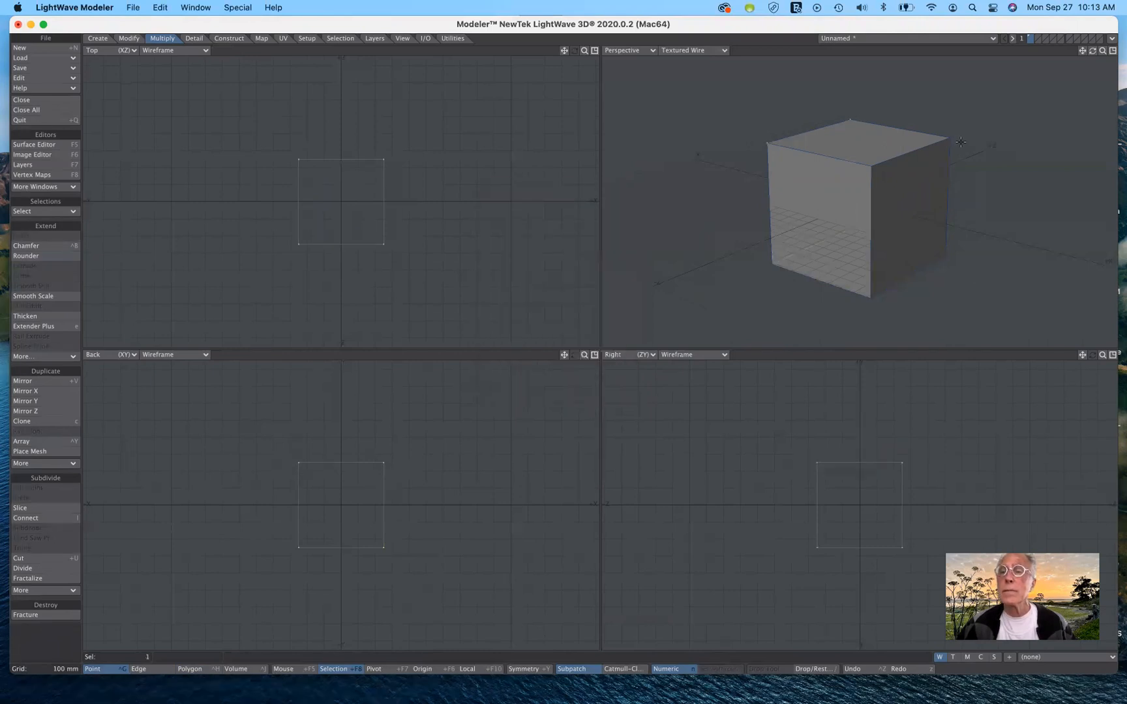
{"action": "left_click", "coordinate": [949, 138]}
{"action": "left_click", "coordinate": [871, 167]}
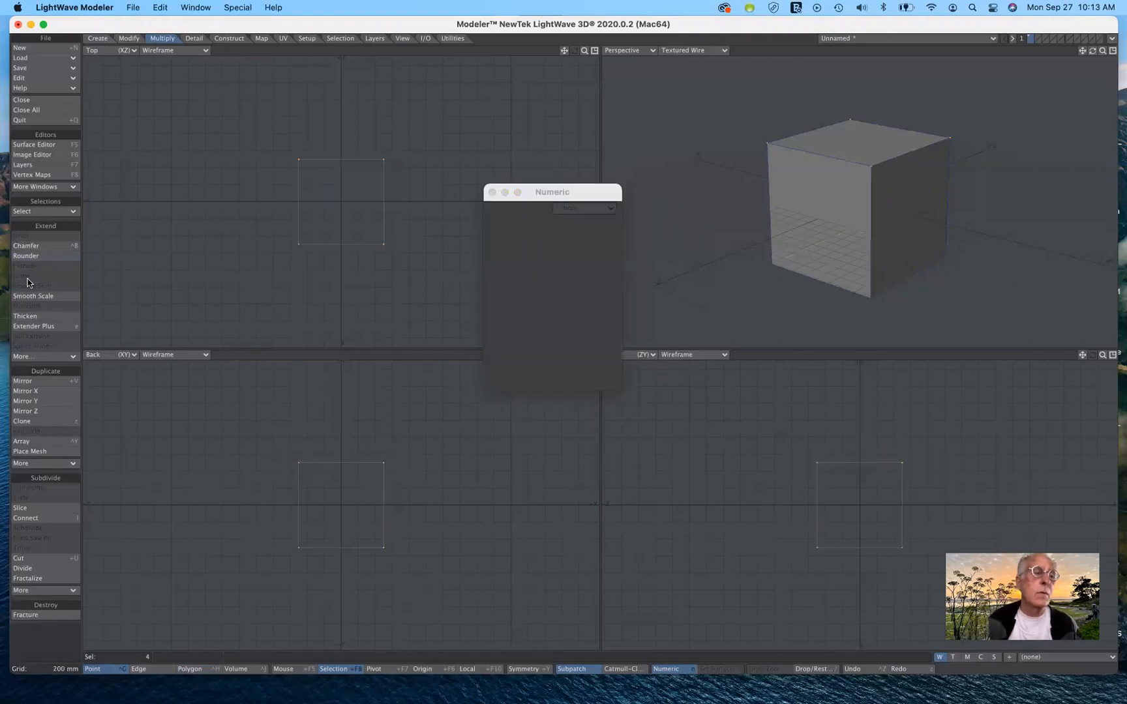
Step: Apply Rounder to the selected corner points, rounding points only, with an inset distance of 216 mm
{"action": "left_click", "coordinate": [55, 258]}
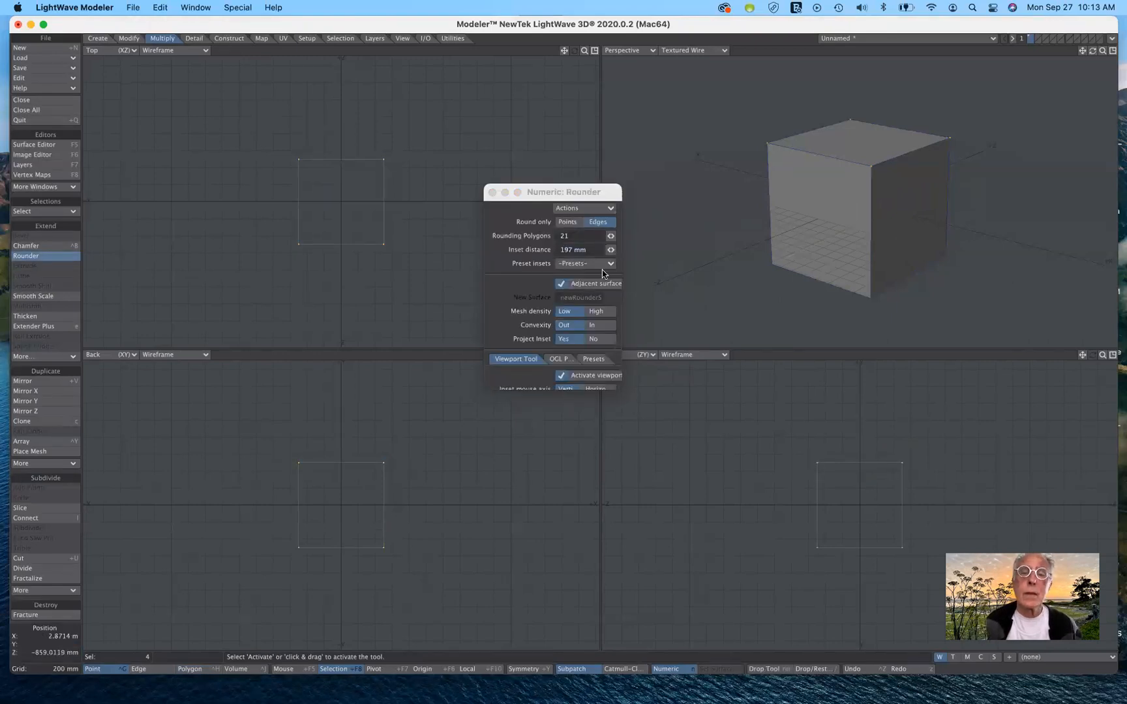
{"action": "left_click", "coordinate": [567, 223]}
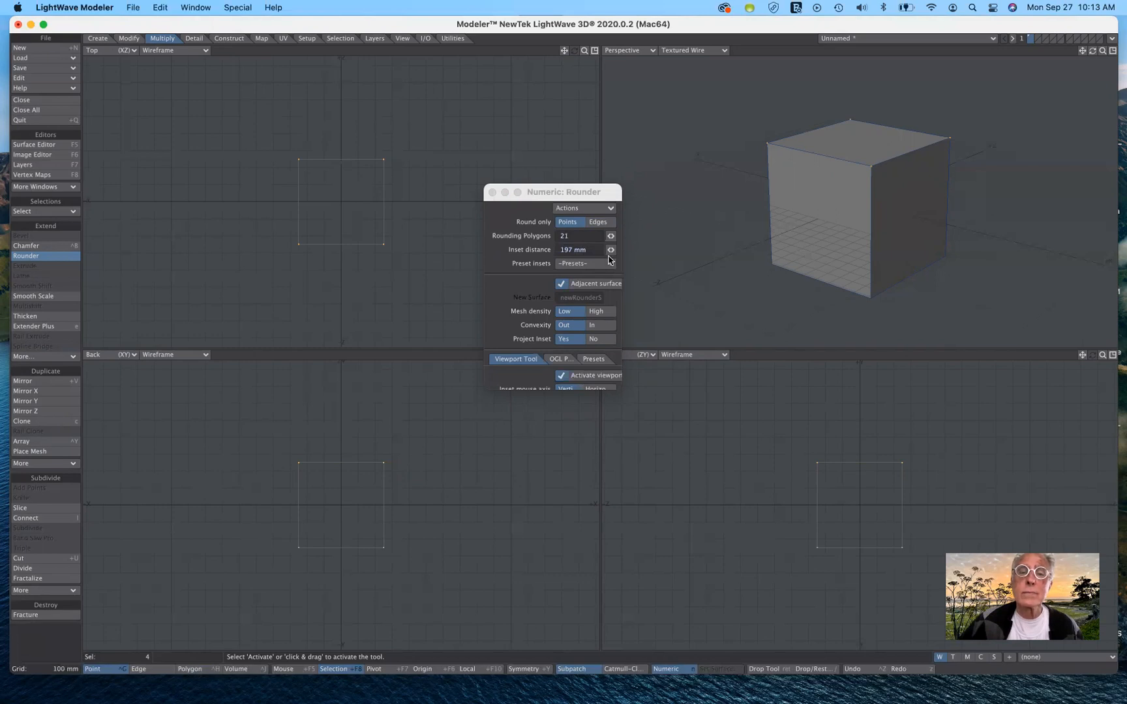
{"action": "left_click_drag", "start_coordinate": [610, 250], "coordinate": [611, 251]}
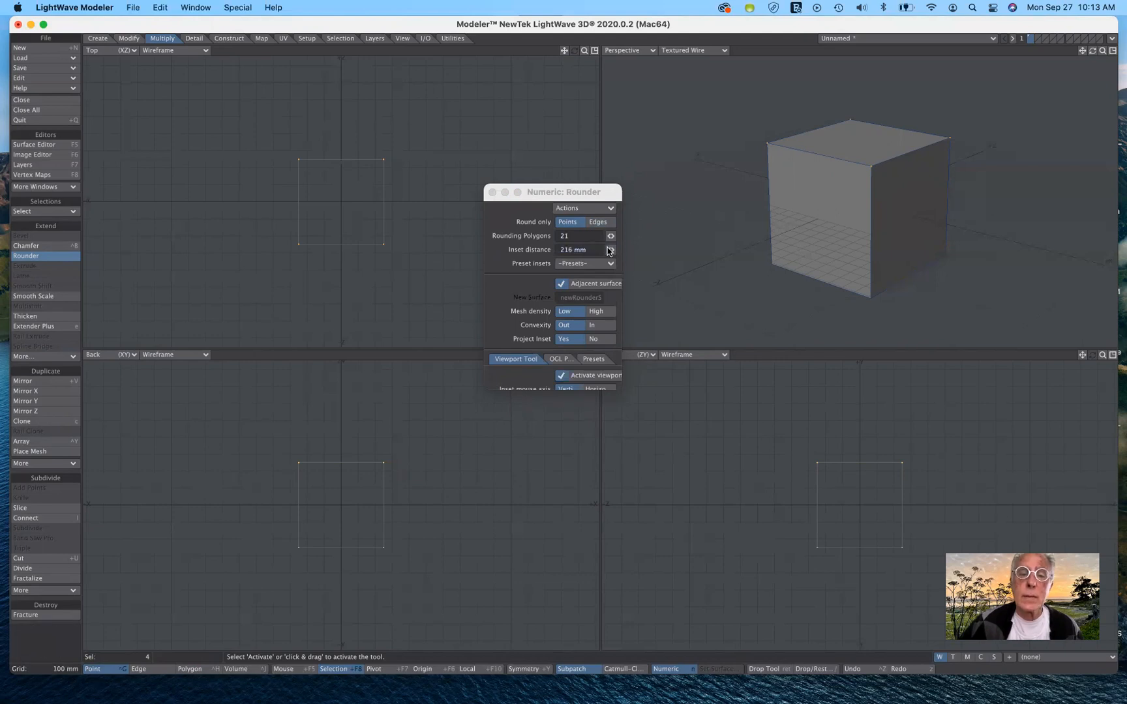
{"action": "left_click", "coordinate": [593, 209]}
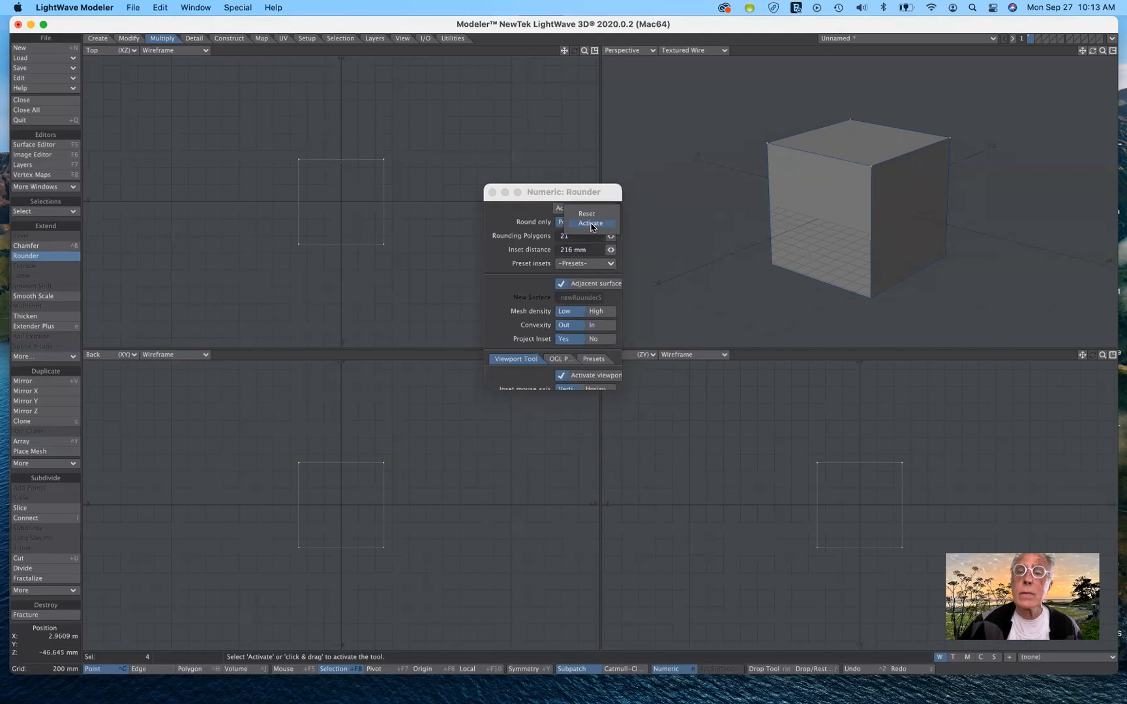
{"action": "left_click", "coordinate": [590, 224]}
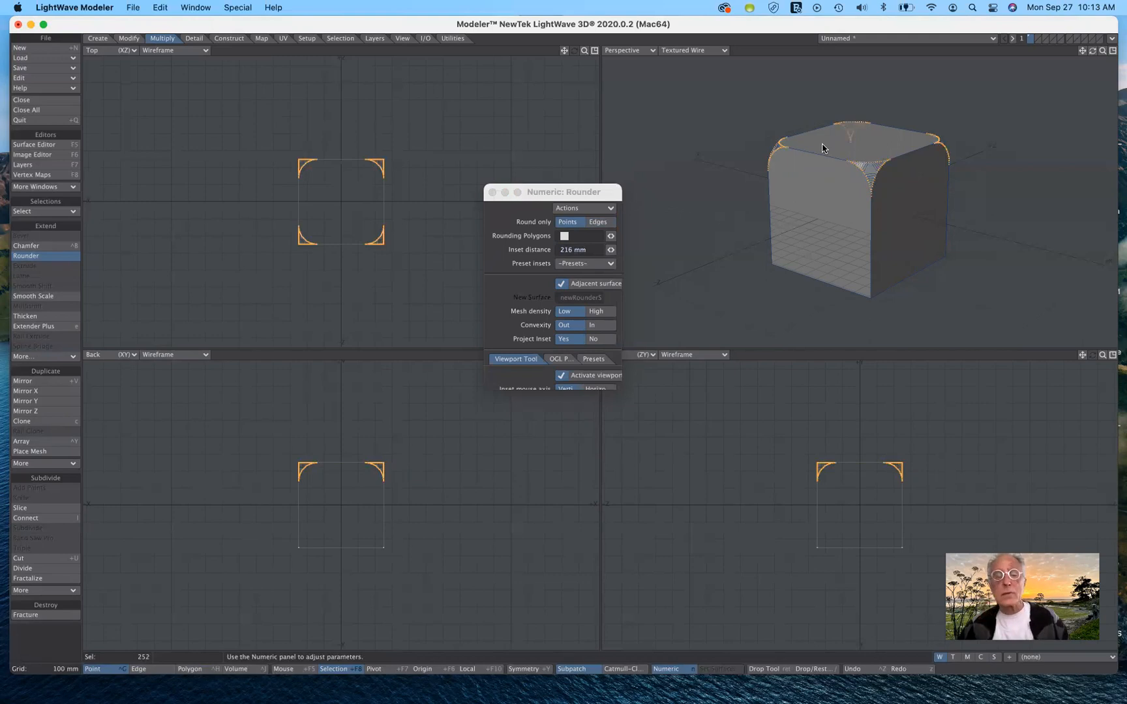
Step: Leave the Rounder tool, undo the corner rounding and clear the point selection
{"action": "left_click", "coordinate": [28, 257]}
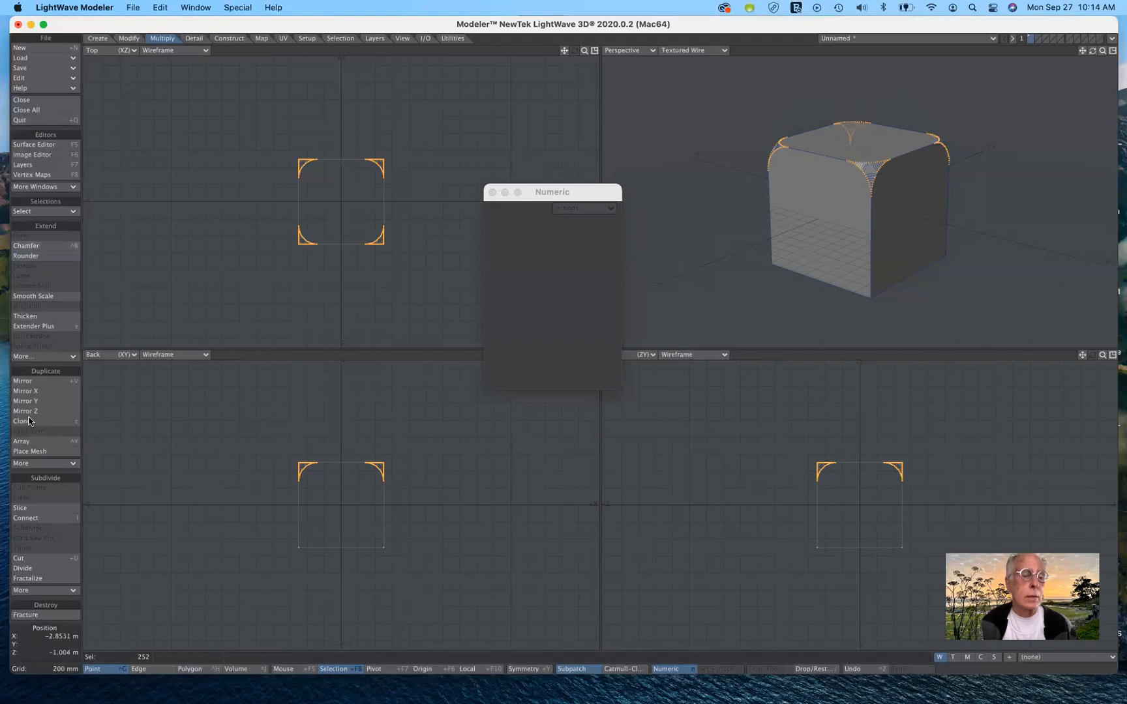
{"action": "left_click", "coordinate": [32, 653]}
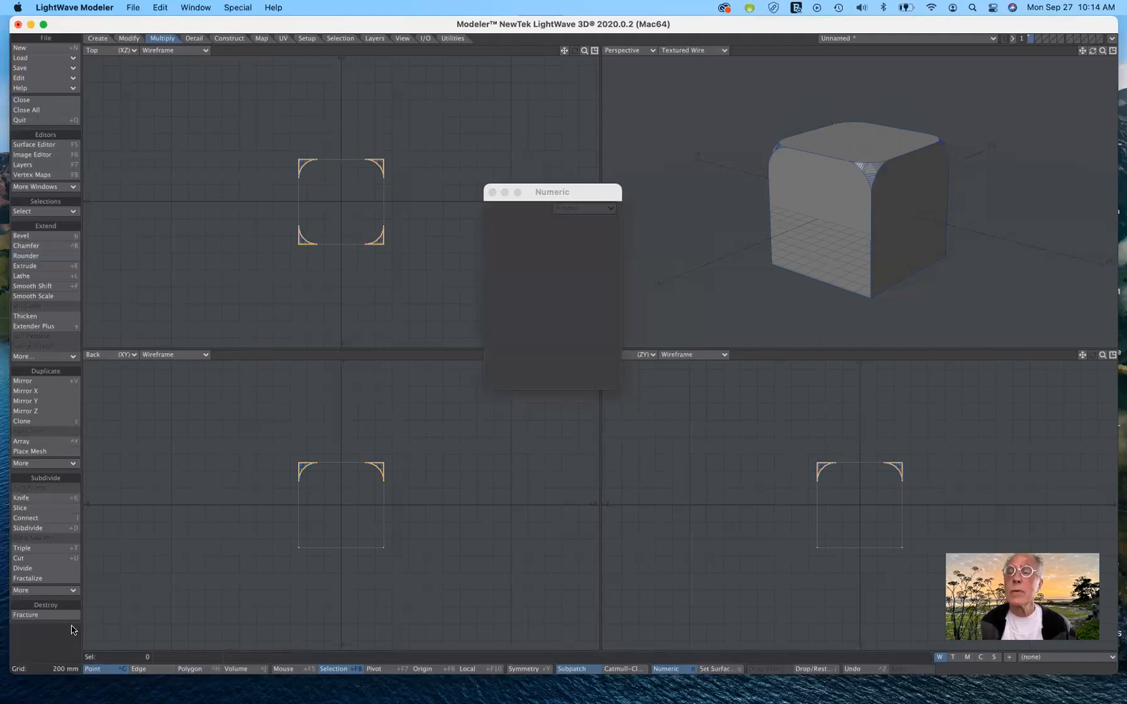
{"action": "left_click_drag", "start_coordinate": [1092, 50], "coordinate": [1092, 50]}
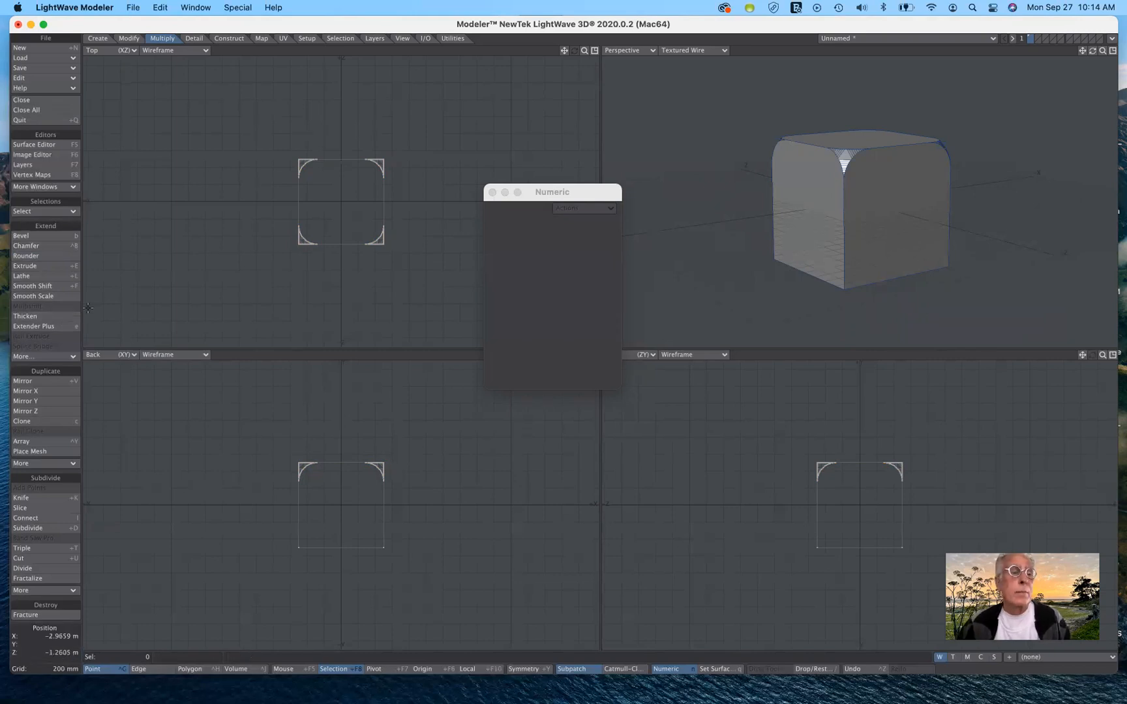
{"action": "left_click", "coordinate": [69, 277]}
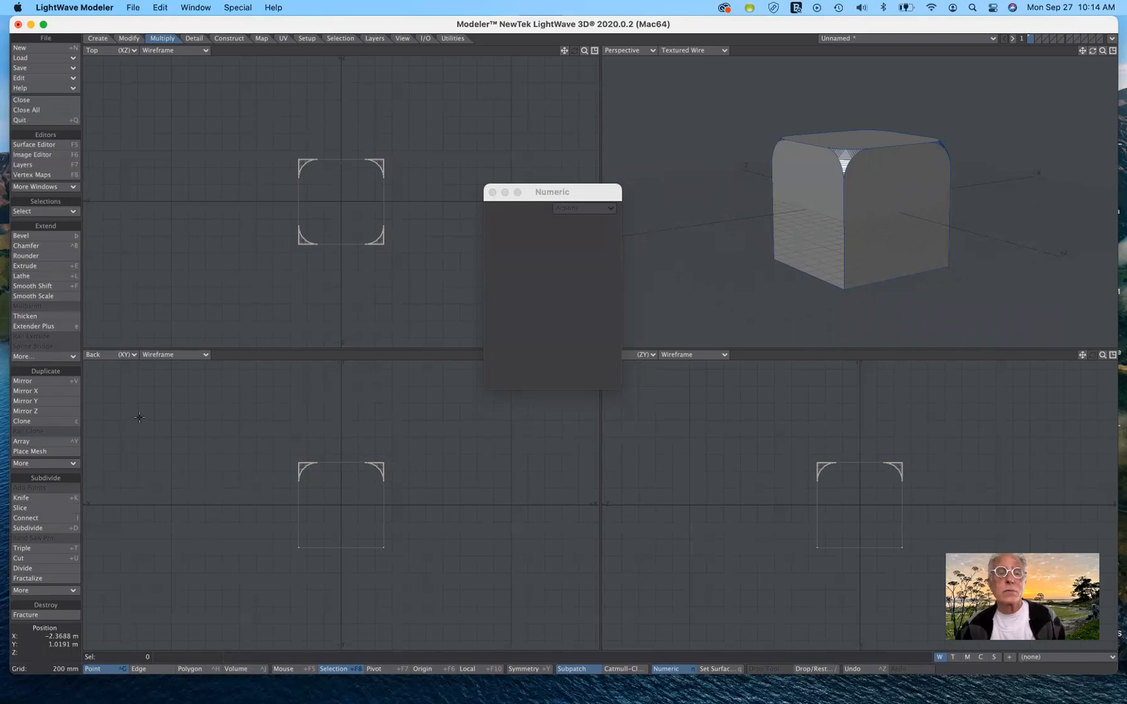
{"action": "left_click_drag", "start_coordinate": [551, 196], "coordinate": [591, 167]}
{"action": "key", "text": "super+z"}
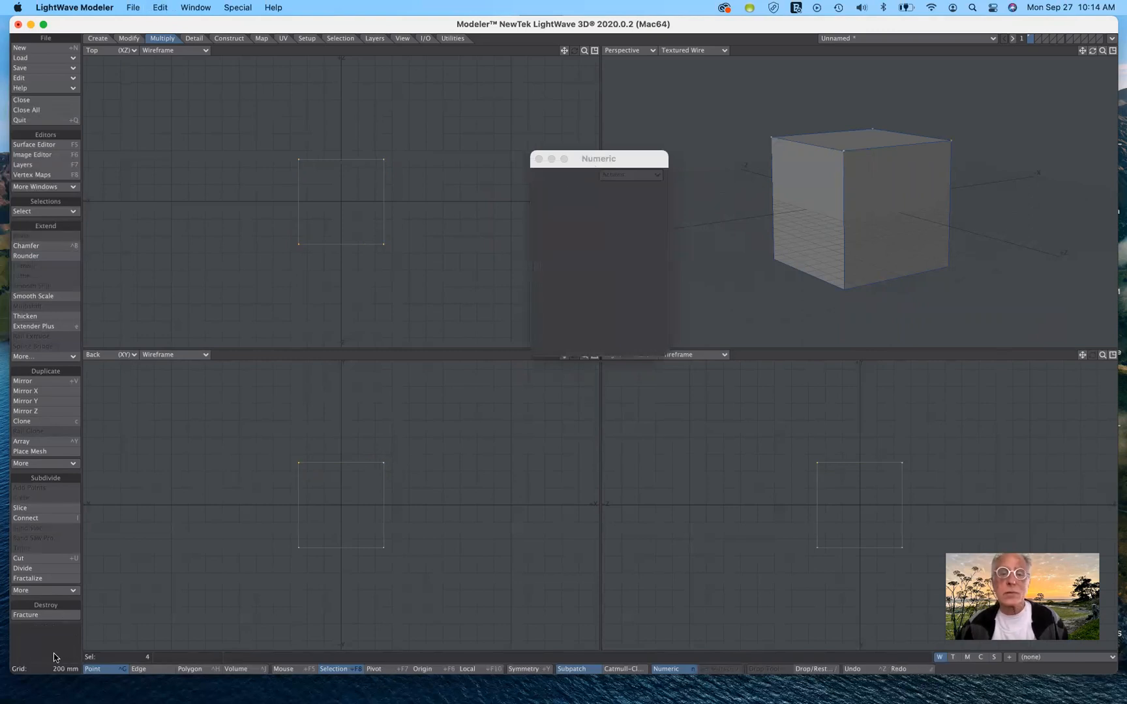
{"action": "key", "text": "slash"}
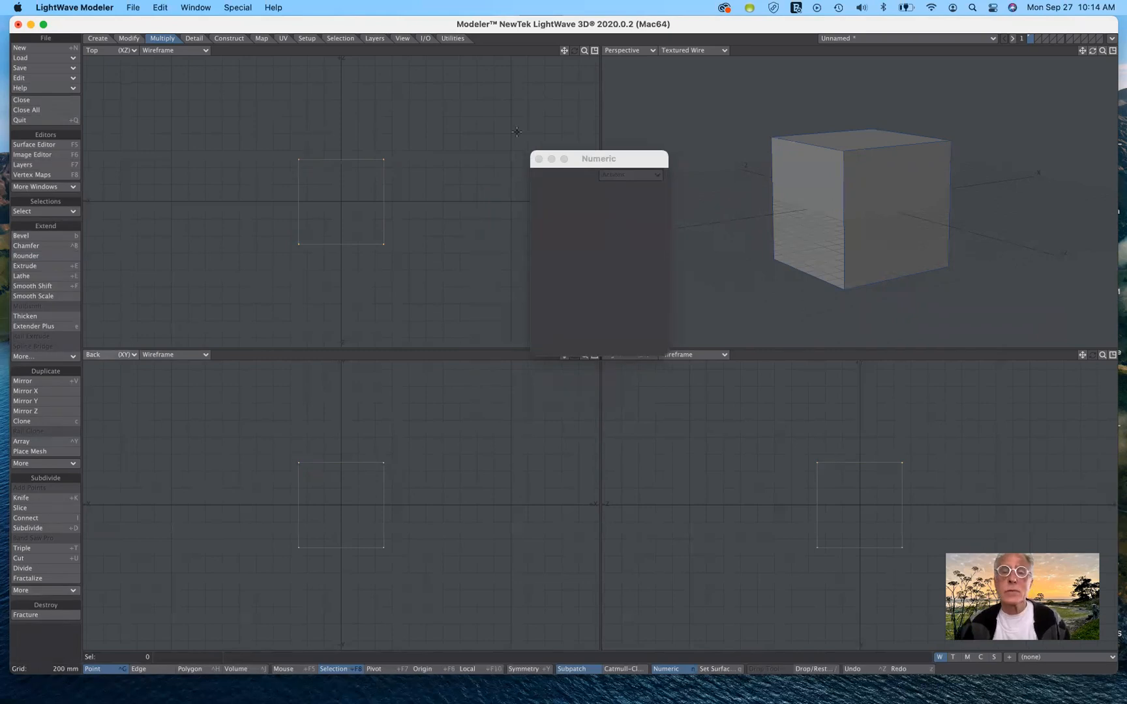
Step: Select the box's top polygon in polygon mode and bevel it with 0 m shift and 0 m inset
{"action": "left_click_drag", "start_coordinate": [648, 157], "coordinate": [570, 193]}
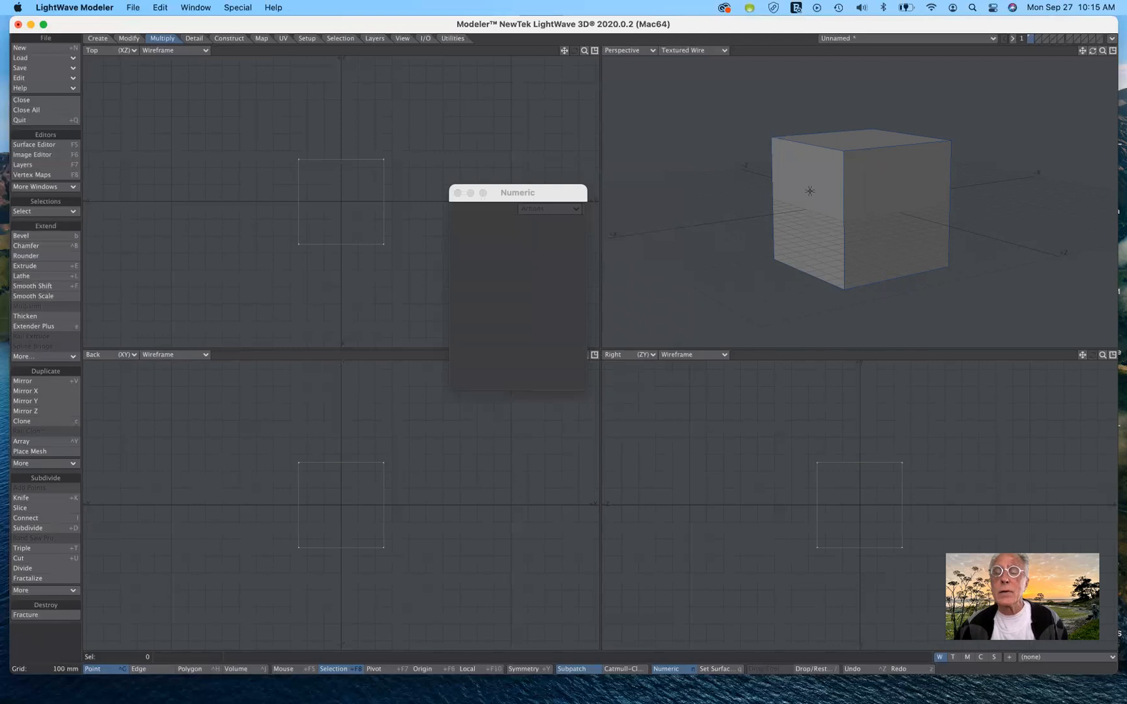
{"action": "left_click", "coordinate": [204, 671]}
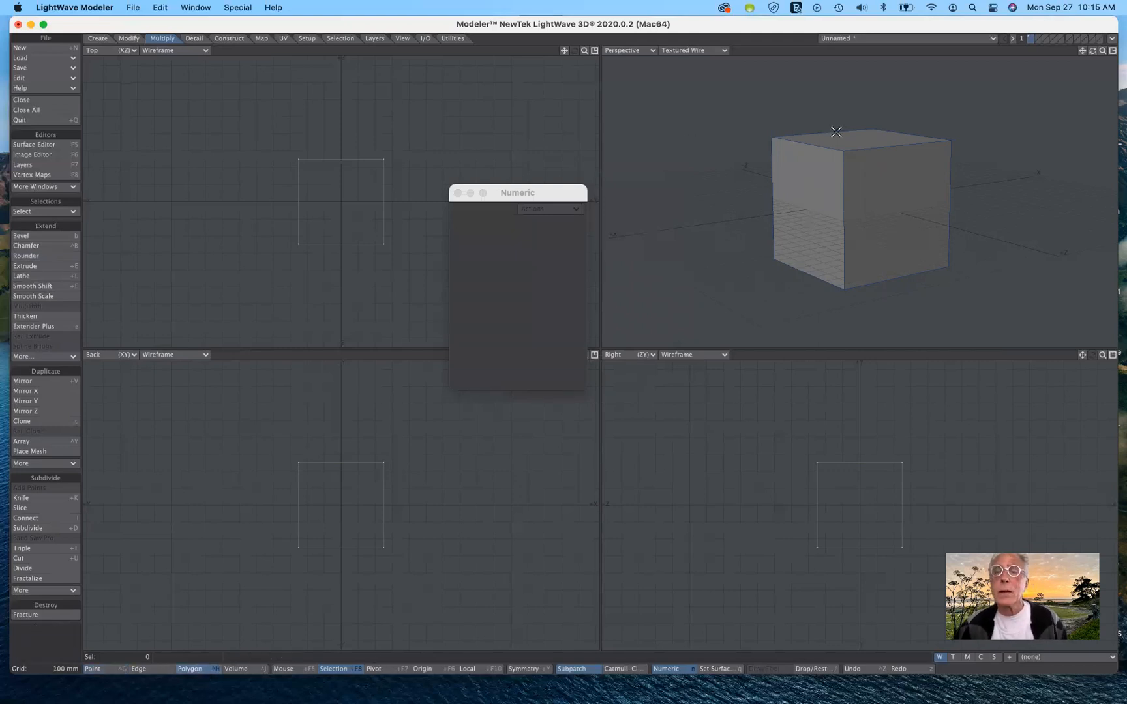
{"action": "left_click", "coordinate": [860, 138]}
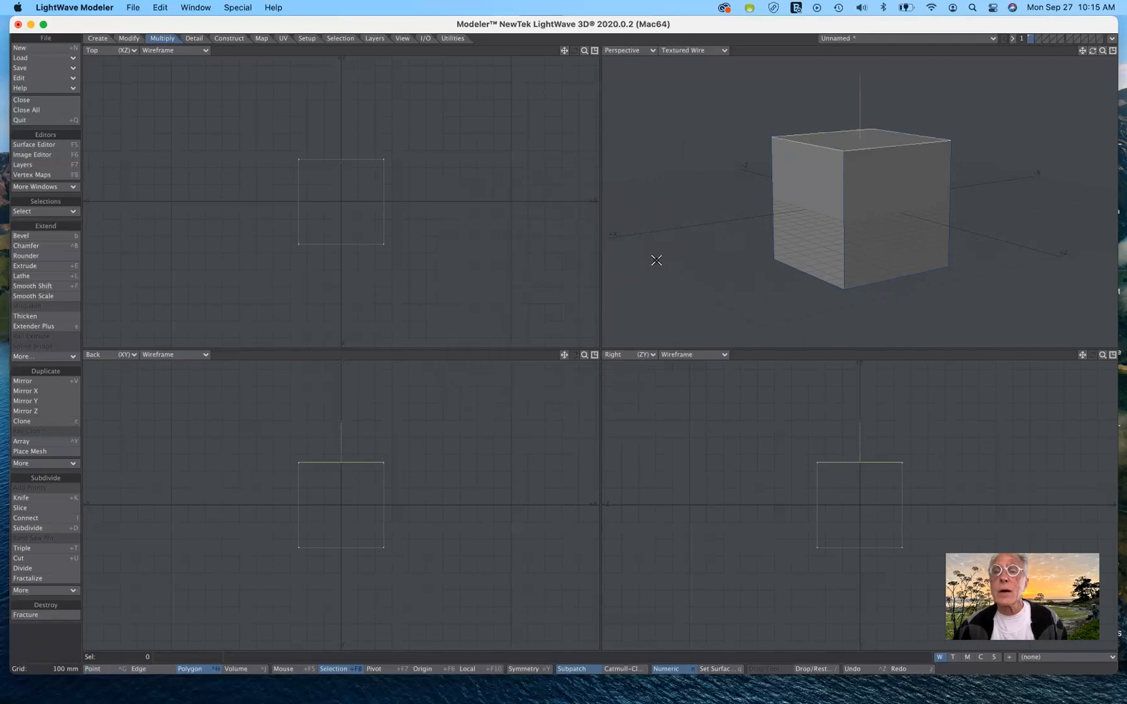
{"action": "key", "text": "b"}
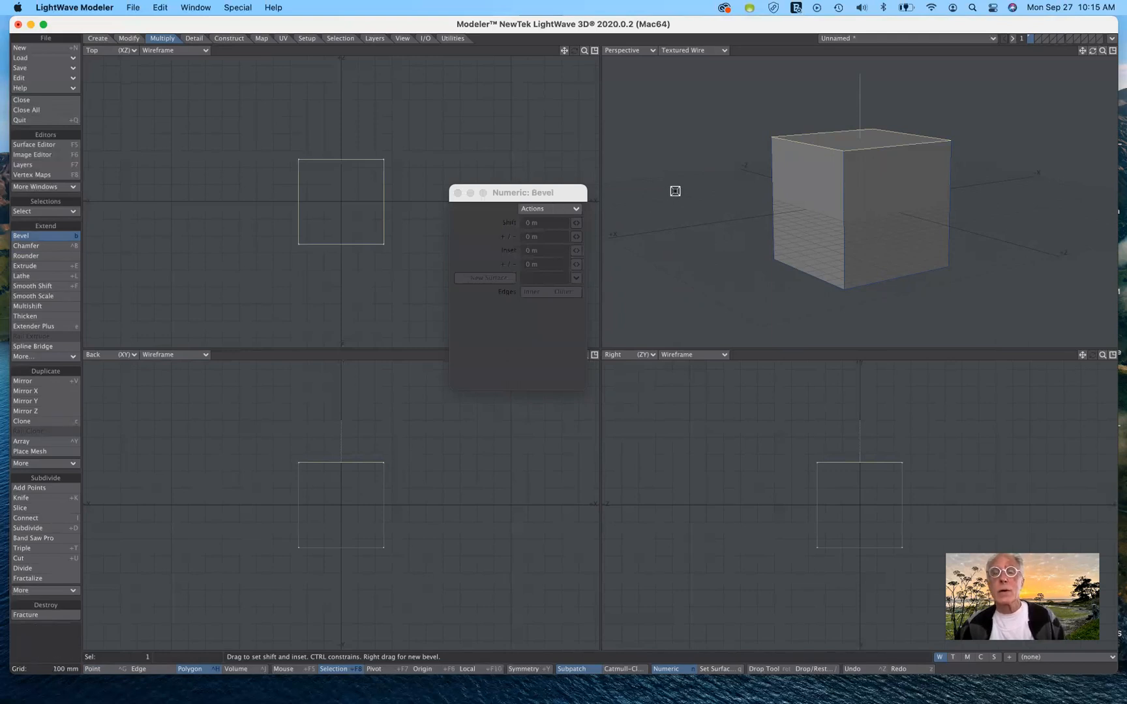
{"action": "left_click", "coordinate": [667, 219]}
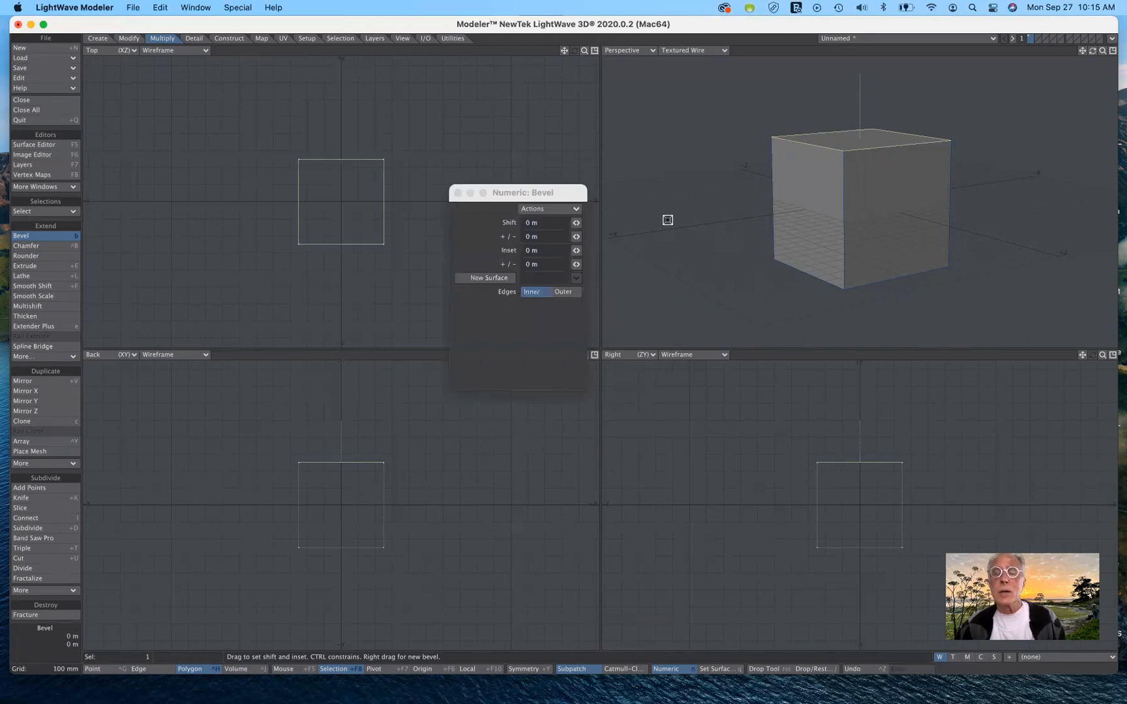
Step: Move the beveled top polygon about 467 mm in Y and about -607 mm in Z
{"action": "key", "text": "t"}
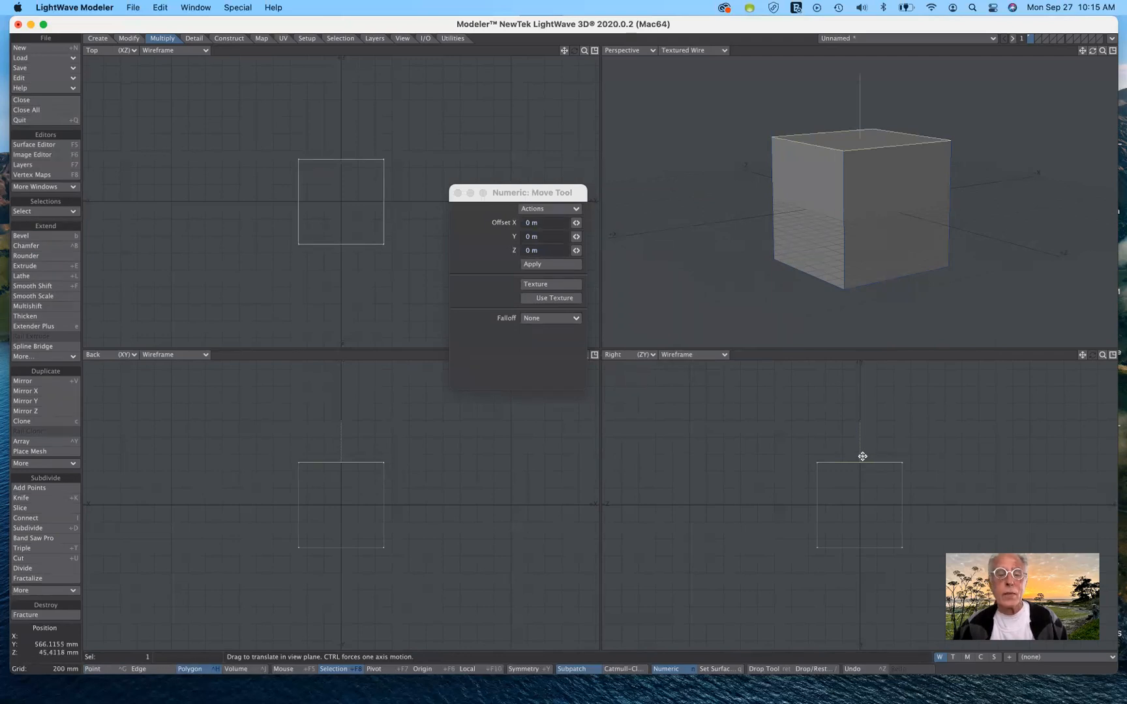
{"action": "left_click_drag", "start_coordinate": [862, 457], "coordinate": [860, 405]}
{"action": "left_click_drag", "start_coordinate": [890, 574], "coordinate": [890, 577]}
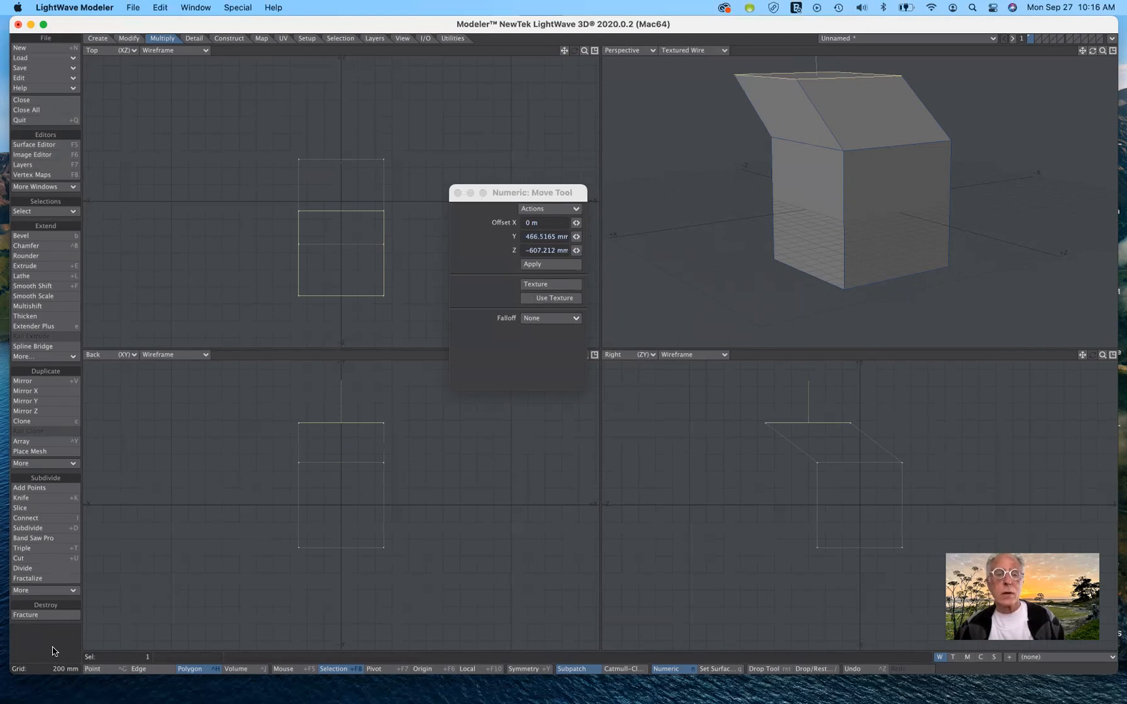
Step: Clear the polygon selection and convert the leaning box shape to subpatches
{"action": "left_click", "coordinate": [57, 236]}
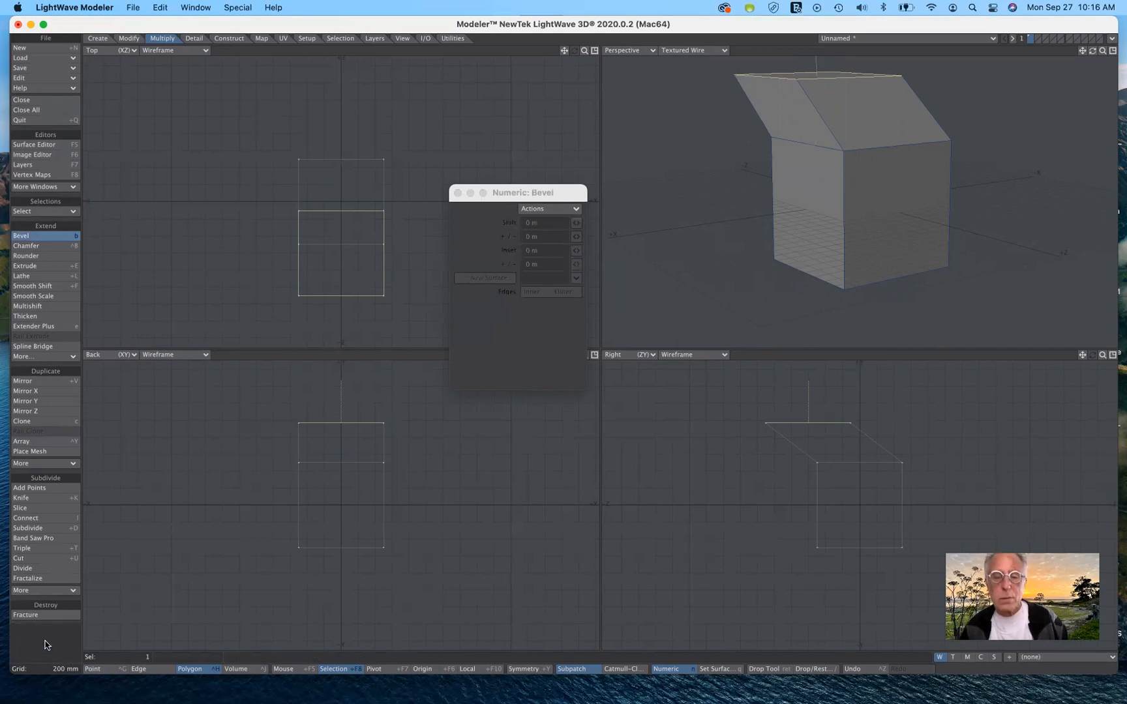
{"action": "left_click", "coordinate": [47, 645]}
{"action": "left_click", "coordinate": [47, 644]}
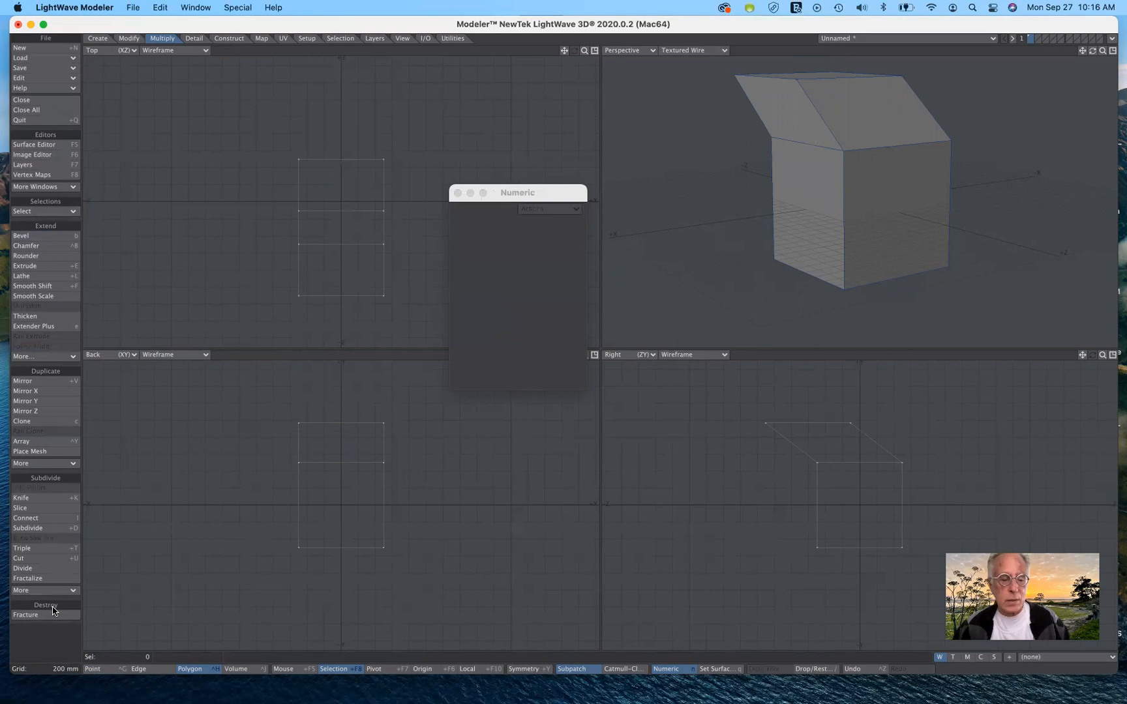
{"action": "key", "text": "Tab"}
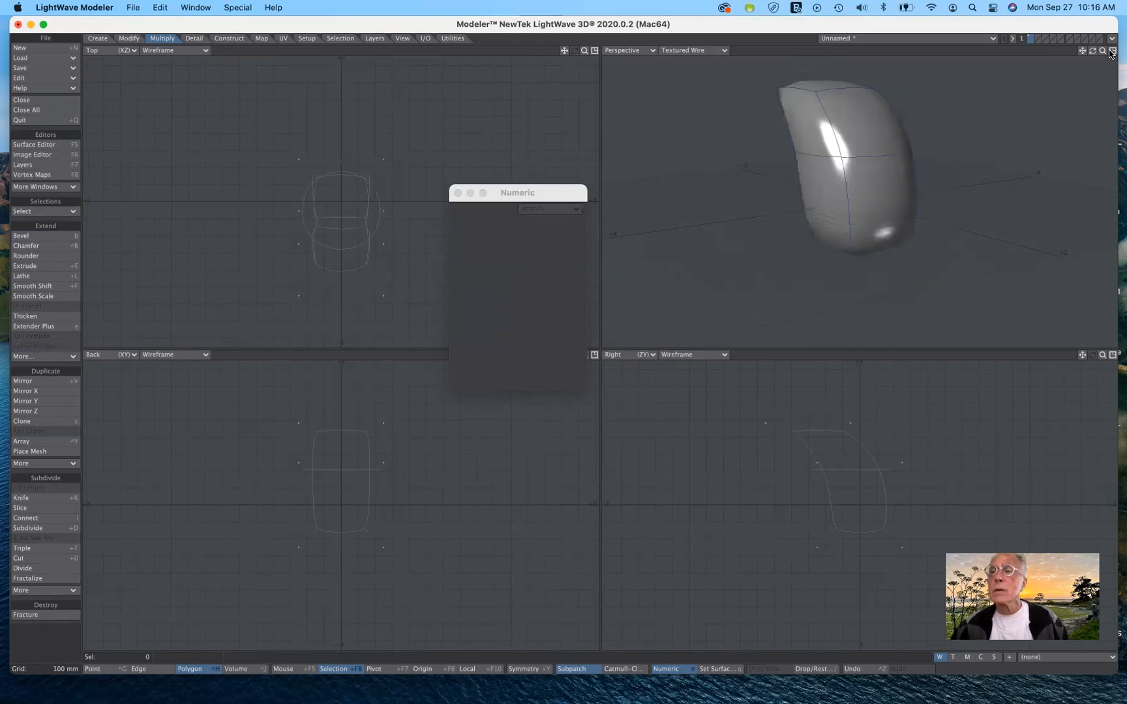
{"action": "left_click_drag", "start_coordinate": [1093, 53], "coordinate": [1014, 124]}
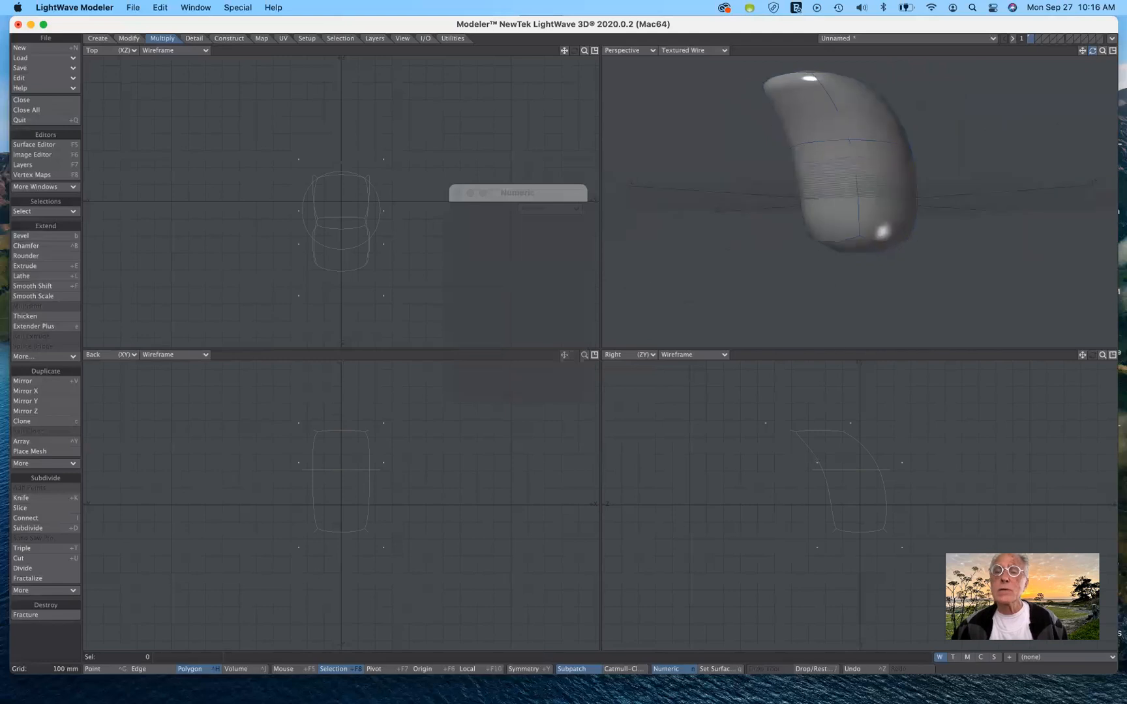
Step: Select the lower front polygon of the subpatched shape and bevel it with 0 m shift and 0 m inset
{"action": "left_click", "coordinate": [827, 202]}
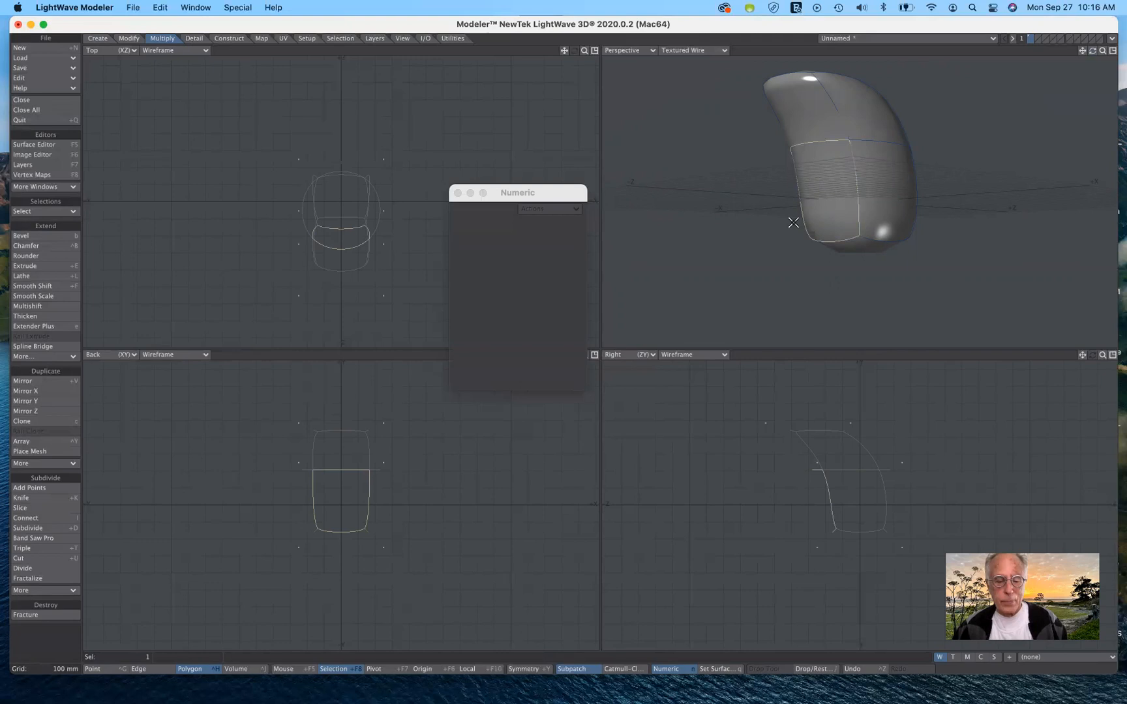
{"action": "key", "text": "b"}
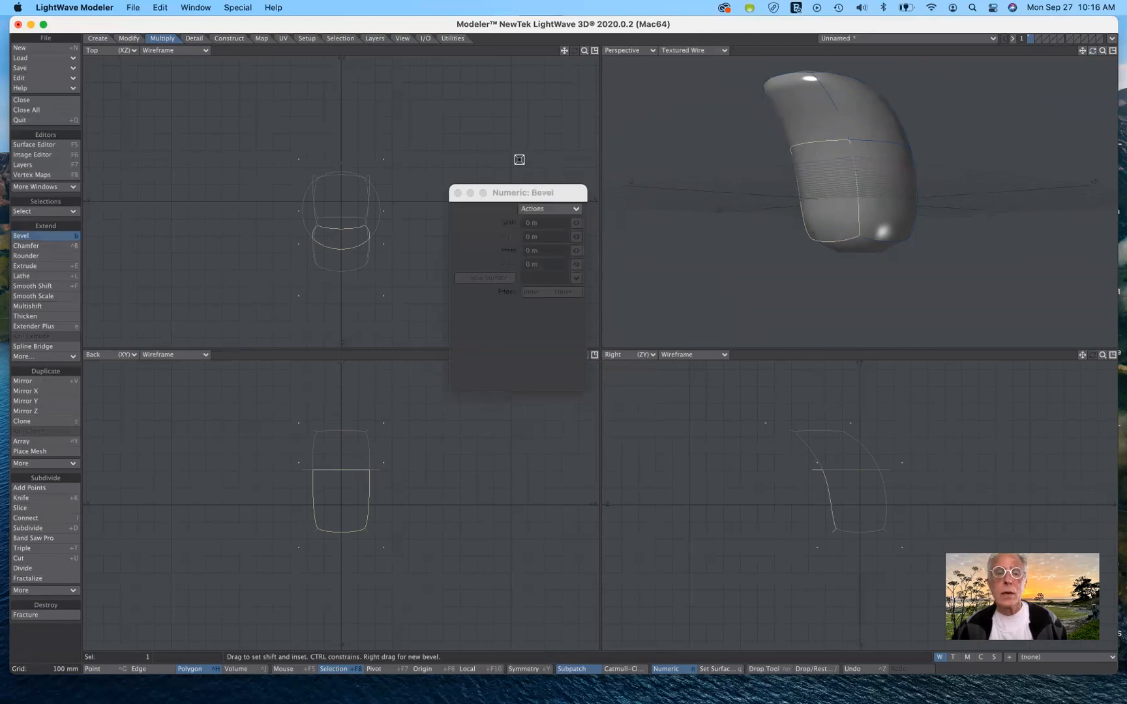
{"action": "left_click", "coordinate": [551, 209]}
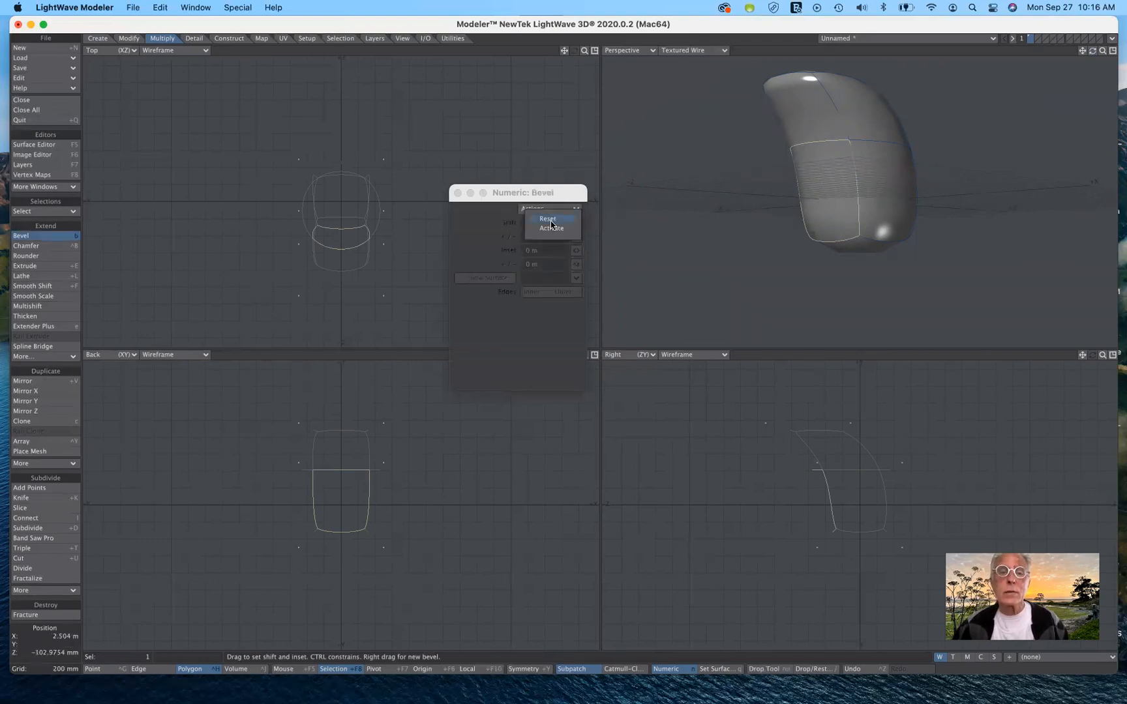
{"action": "left_click", "coordinate": [551, 228]}
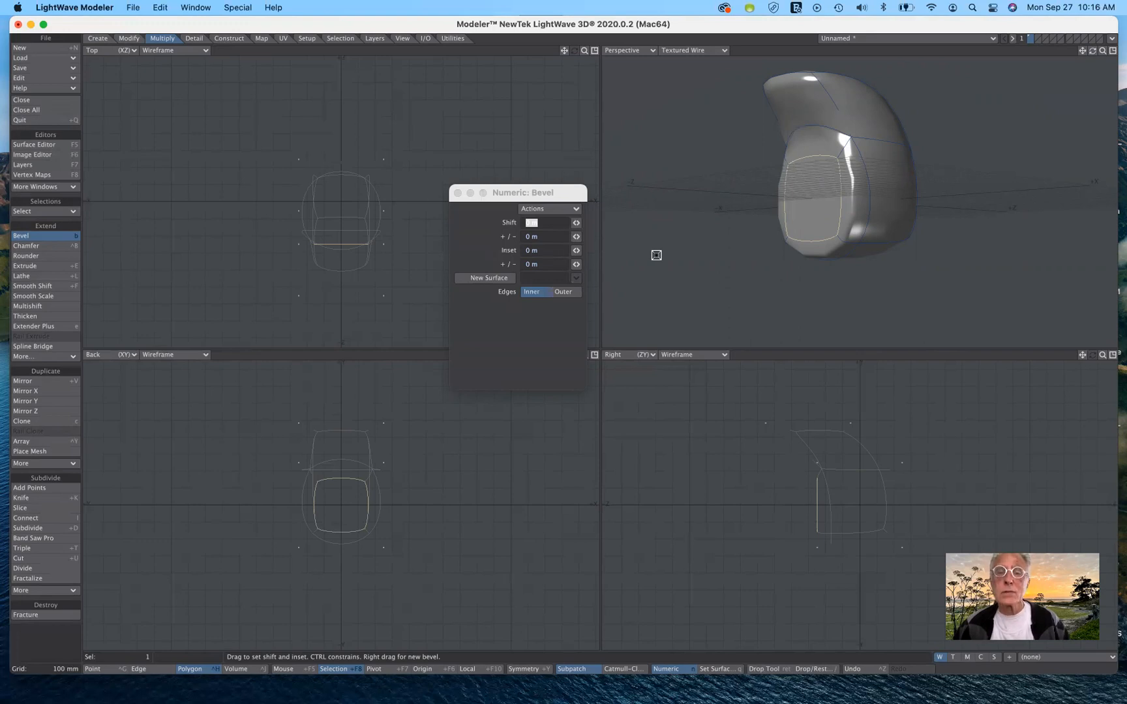
{"action": "left_click", "coordinate": [52, 236]}
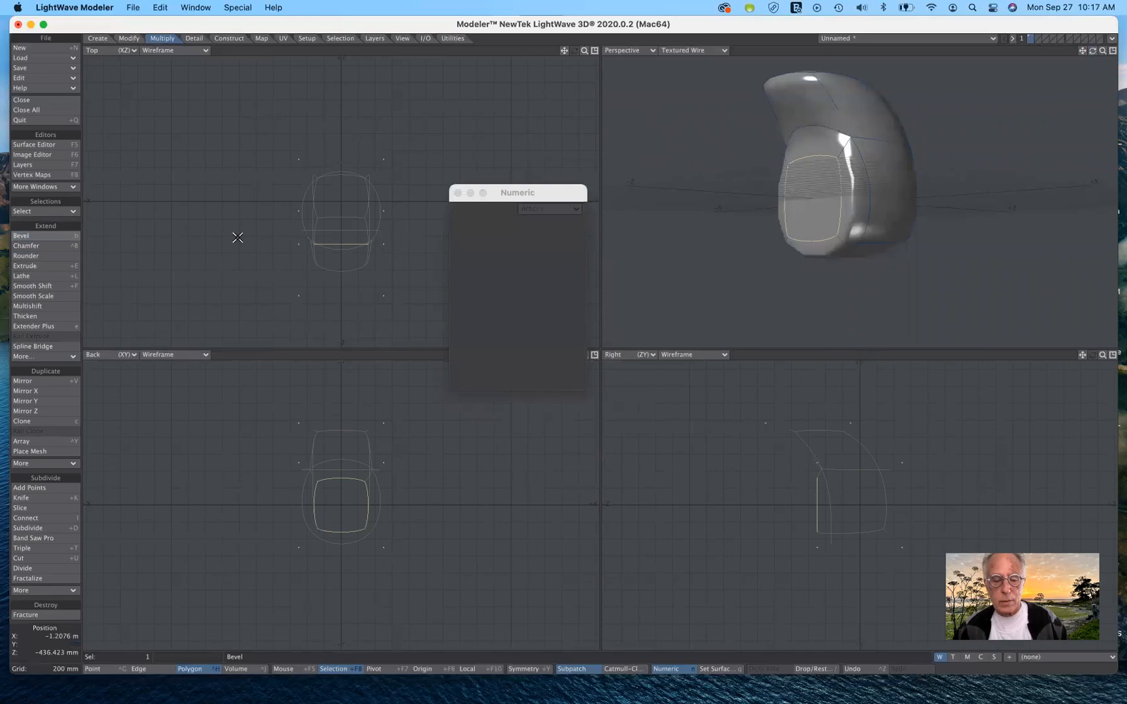
Step: Move the beveled front polygon about -22 mm in Y and about -1.38 m in Z, and clear the selection
{"action": "key", "text": "t"}
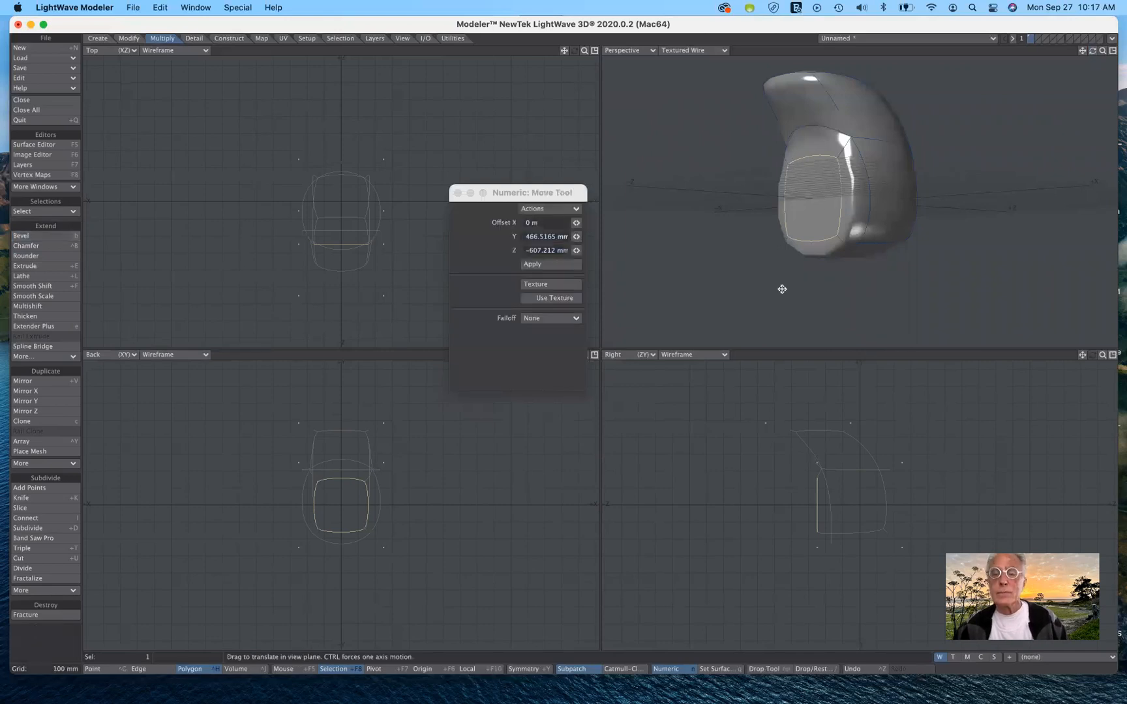
{"action": "left_click_drag", "start_coordinate": [813, 503], "coordinate": [698, 507]}
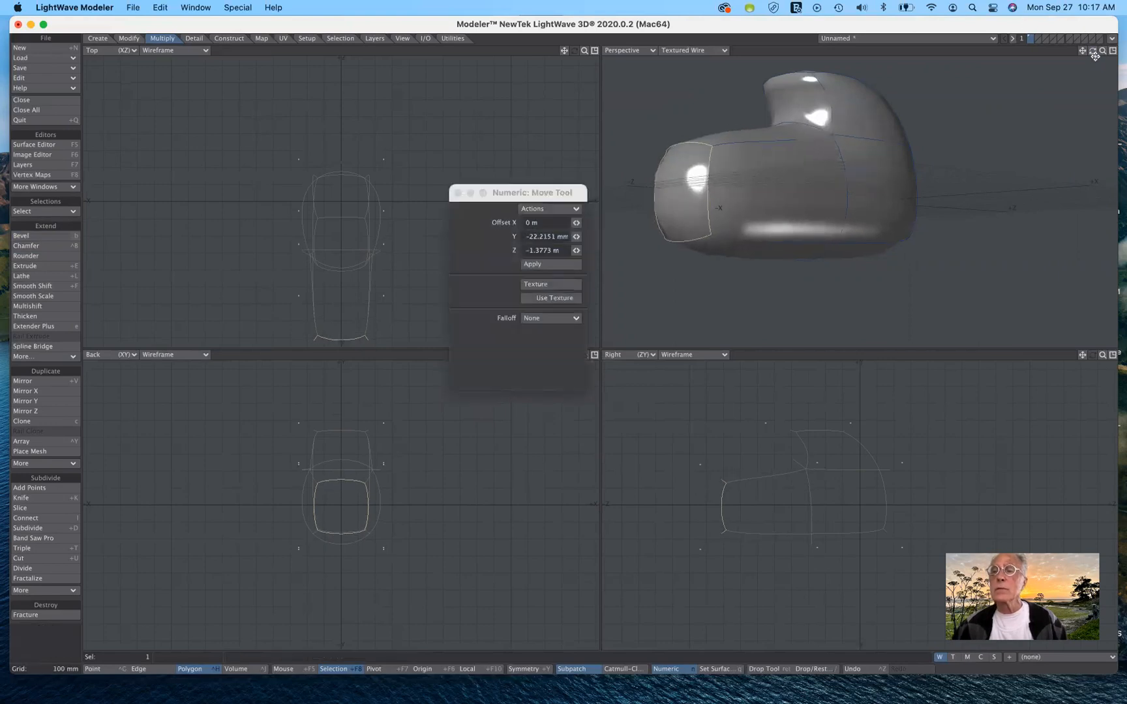
{"action": "left_click_drag", "start_coordinate": [1095, 52], "coordinate": [999, 60]}
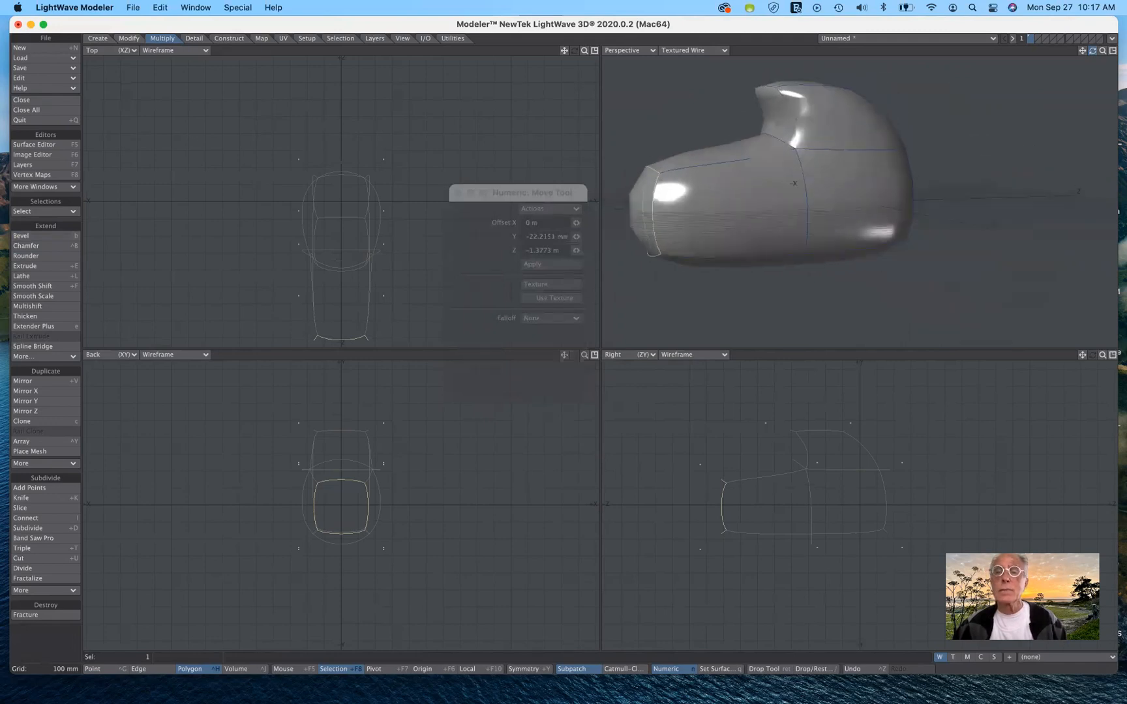
{"action": "left_click_drag", "start_coordinate": [957, 124], "coordinate": [955, 126]}
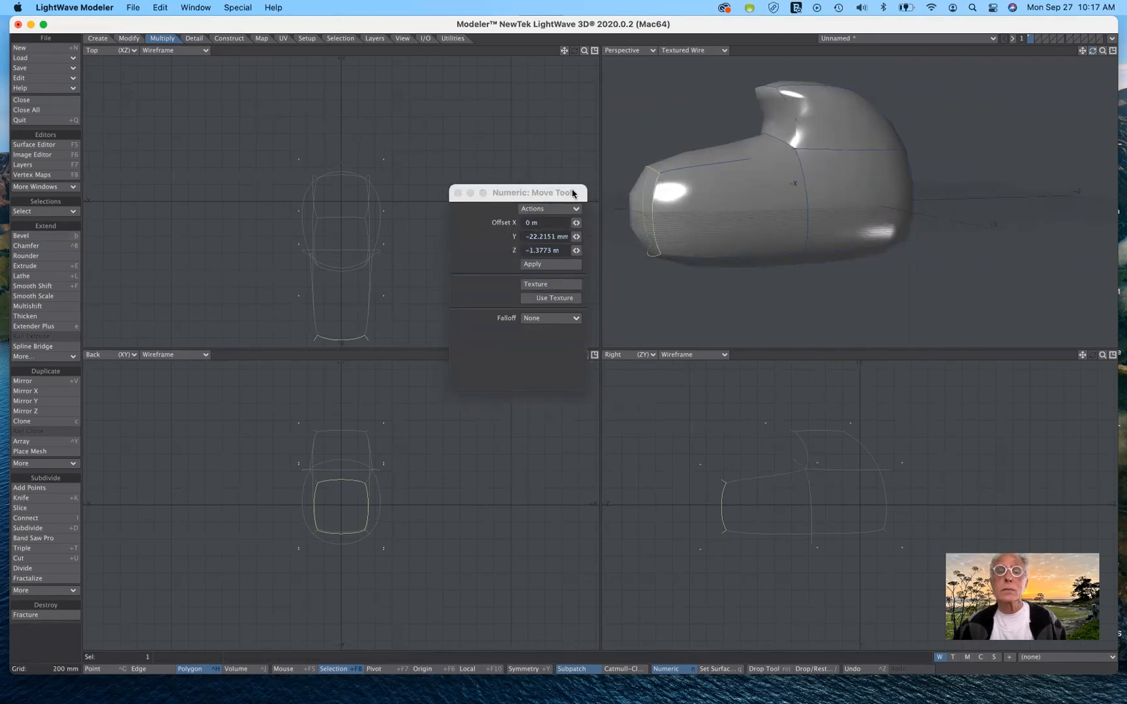
{"action": "left_click_drag", "start_coordinate": [572, 193], "coordinate": [537, 118]}
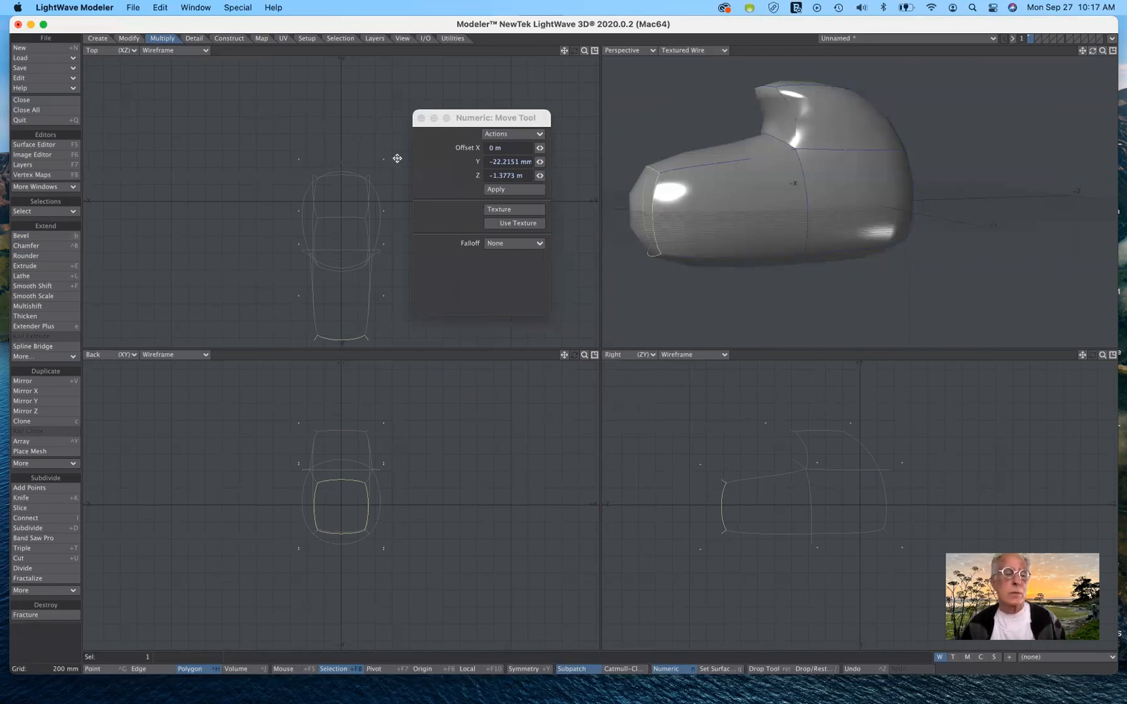
{"action": "left_click", "coordinate": [44, 648]}
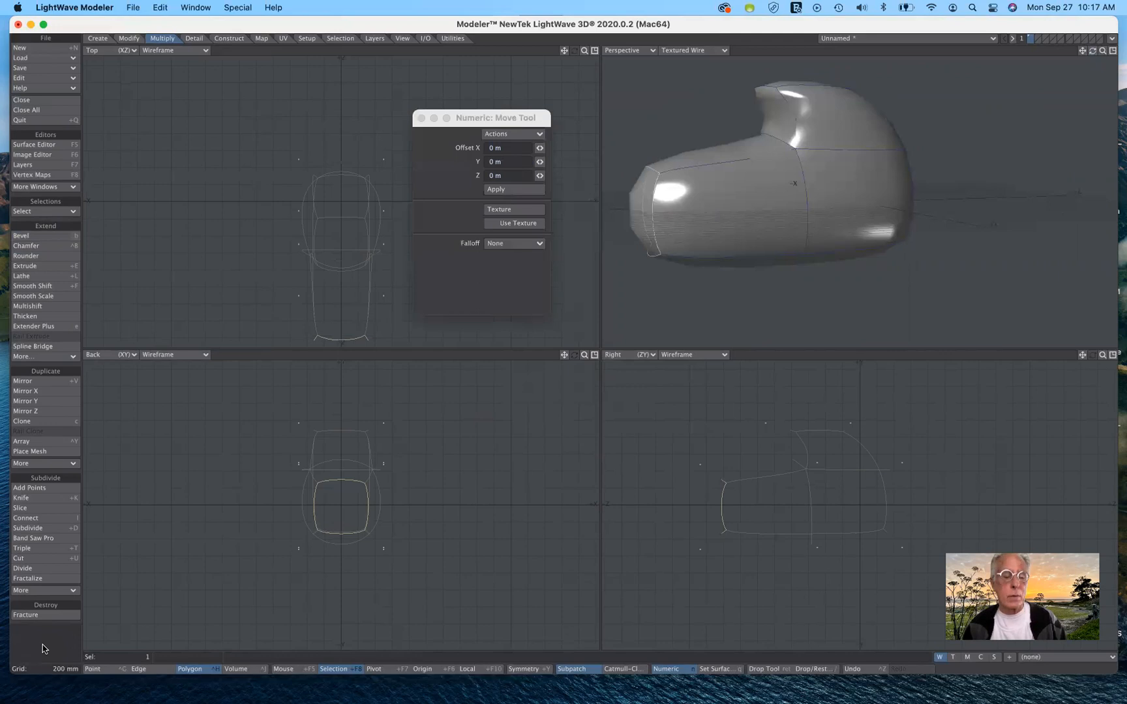
{"action": "left_click", "coordinate": [43, 648]}
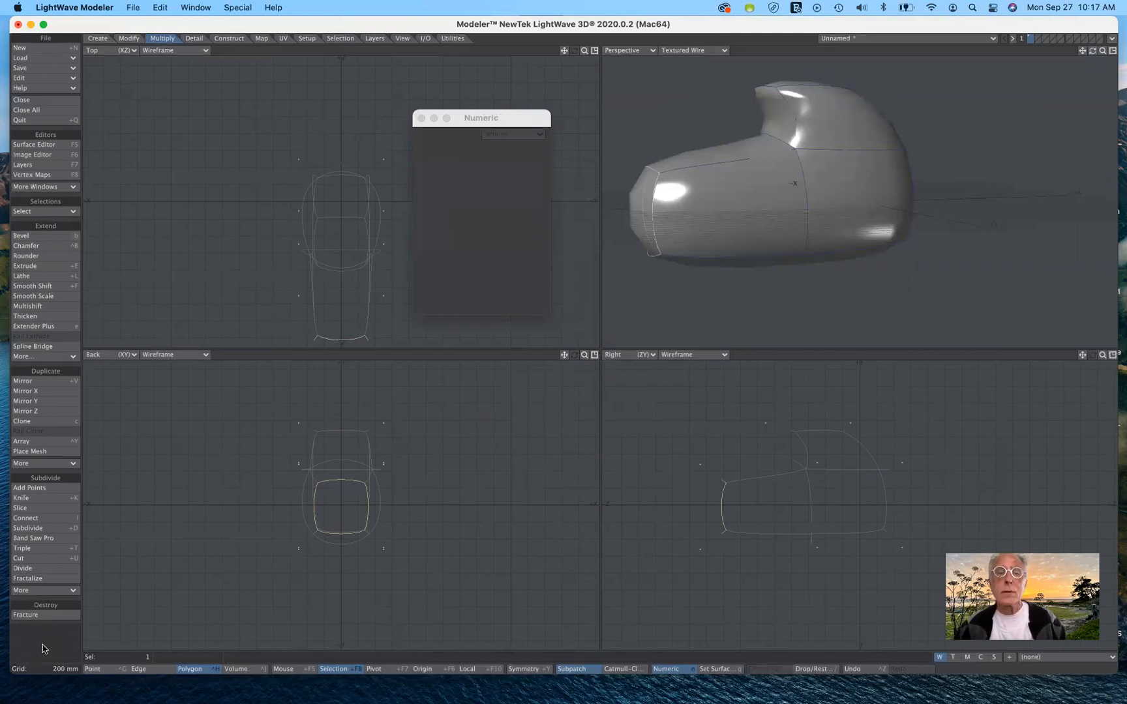
{"action": "left_click", "coordinate": [42, 647]}
{"action": "left_click", "coordinate": [44, 649]}
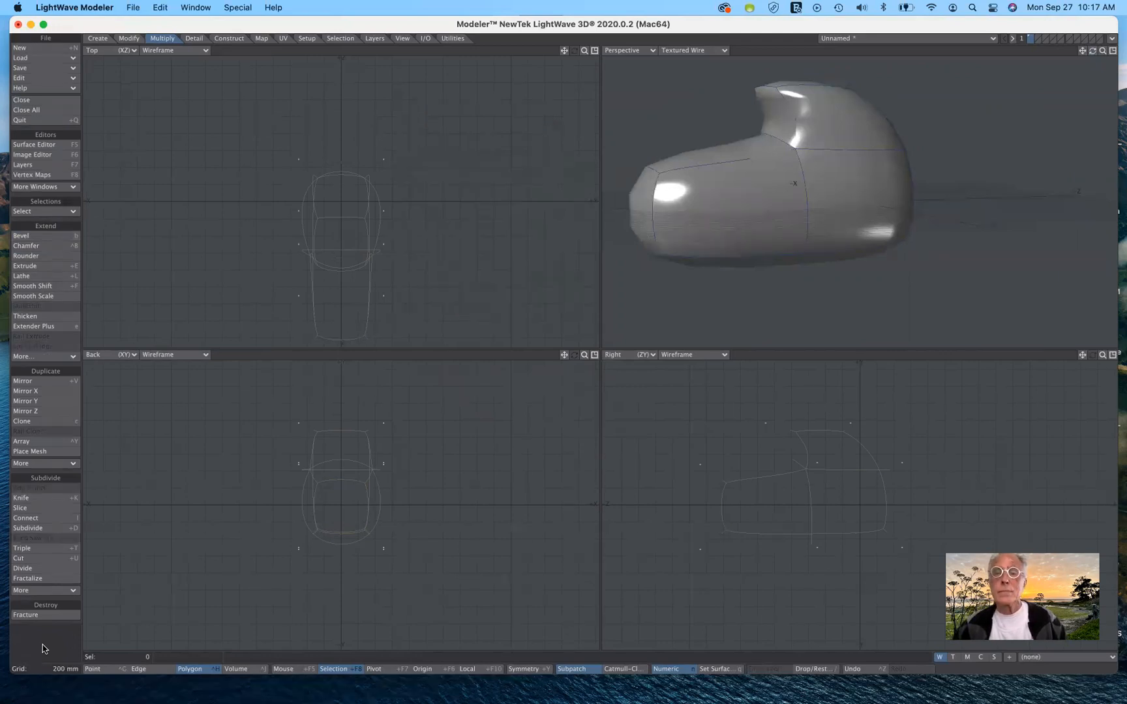
Step: Select the two adjacent lower side polygons and bevel them with 0 m shift and 0 m inset
{"action": "left_click", "coordinate": [723, 216]}
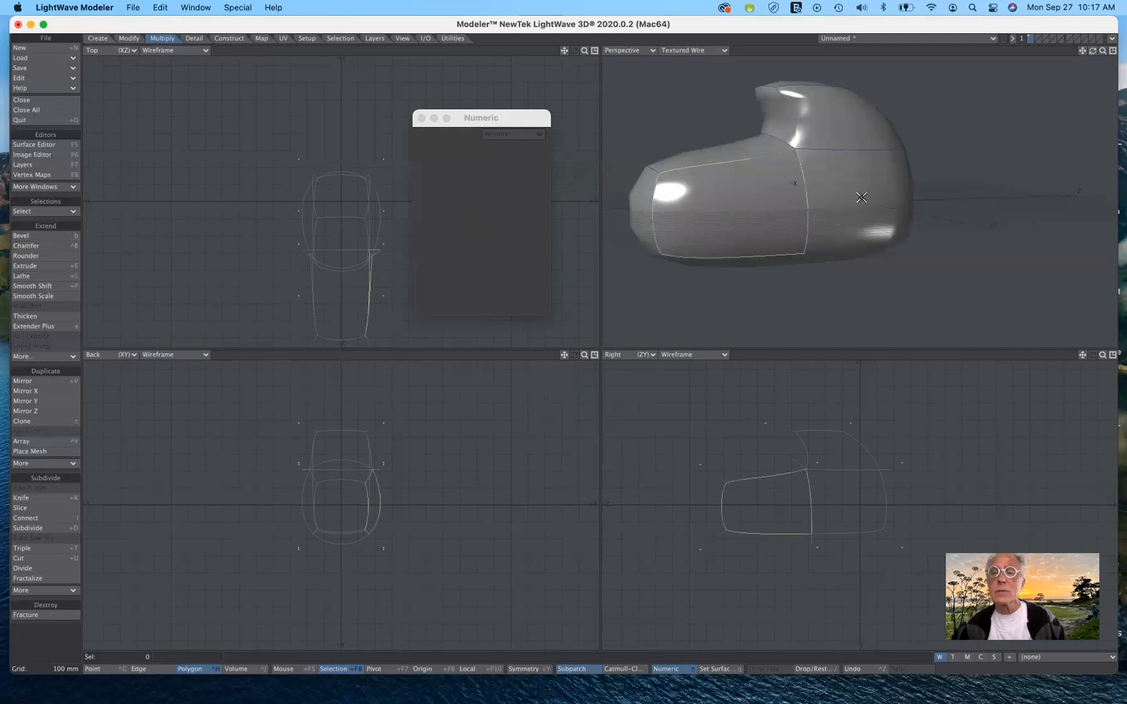
{"action": "left_click", "coordinate": [859, 196]}
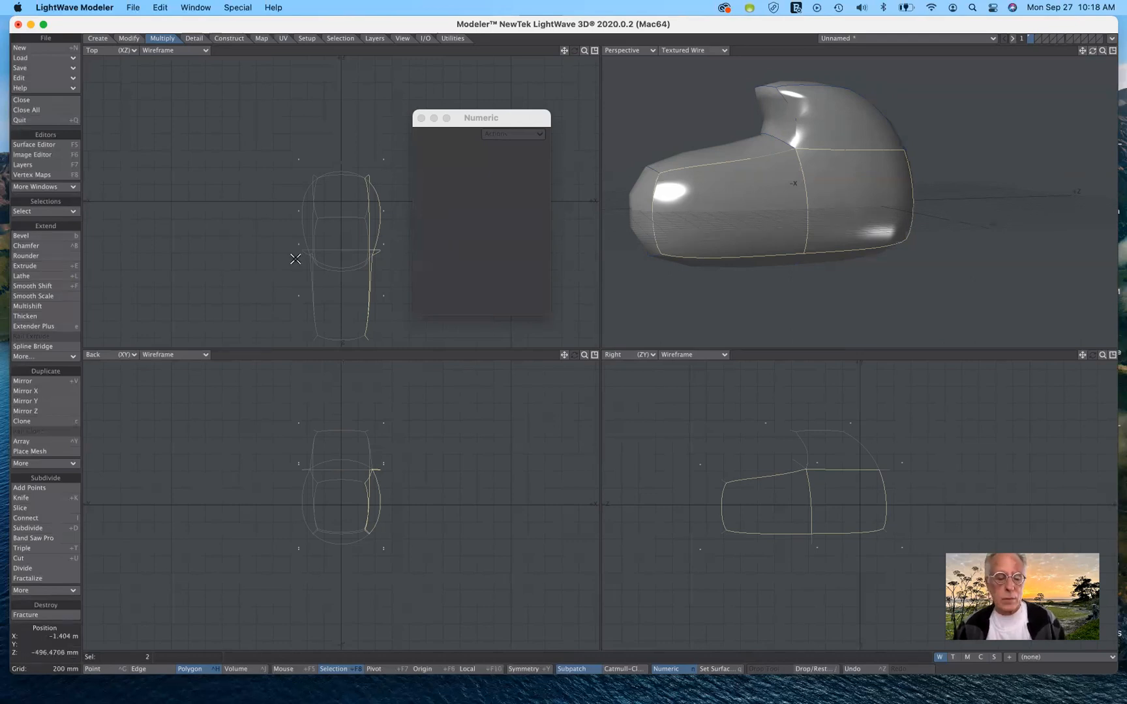
{"action": "key", "text": "b"}
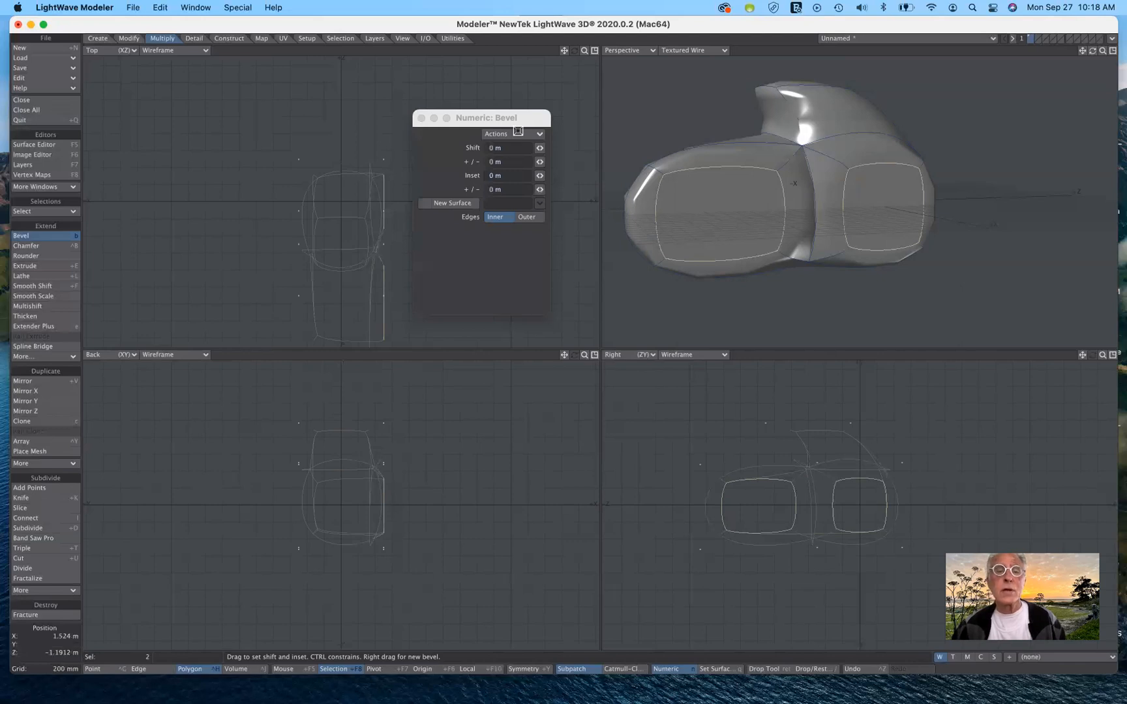
{"action": "left_click_drag", "start_coordinate": [523, 118], "coordinate": [593, 473]}
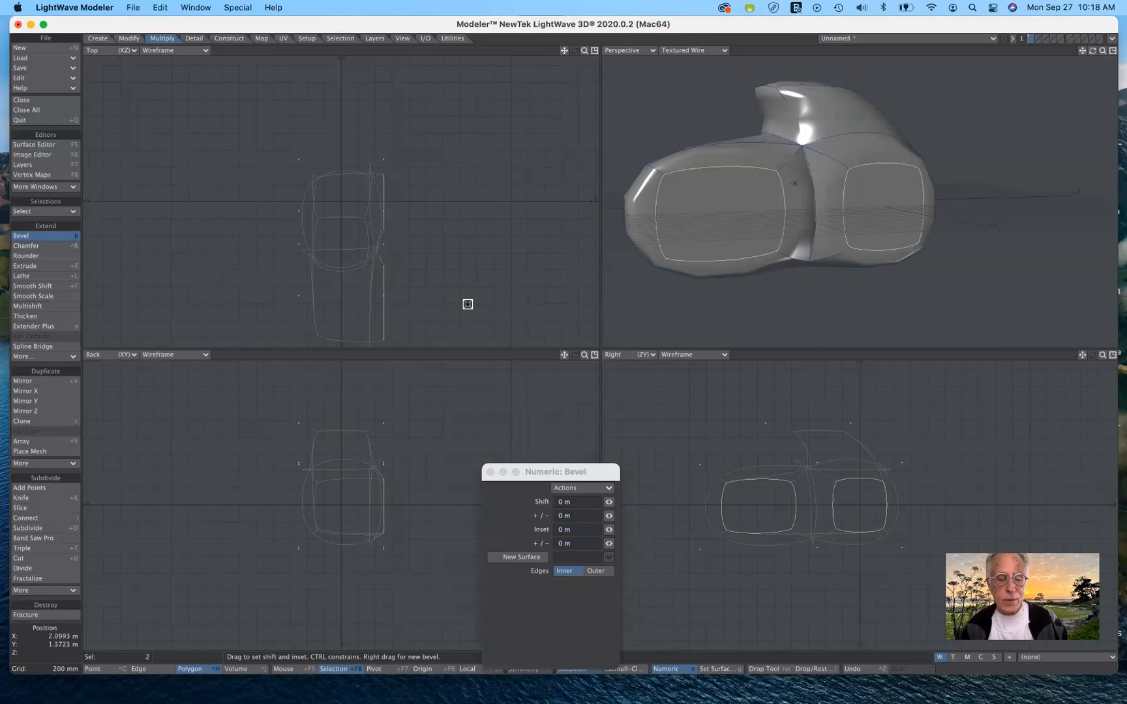
Step: Move the two beveled side polygons outward about 1.38 m in X and about 111 mm in Z
{"action": "key", "text": "t"}
{"action": "left_click_drag", "start_coordinate": [439, 250], "coordinate": [545, 243]}
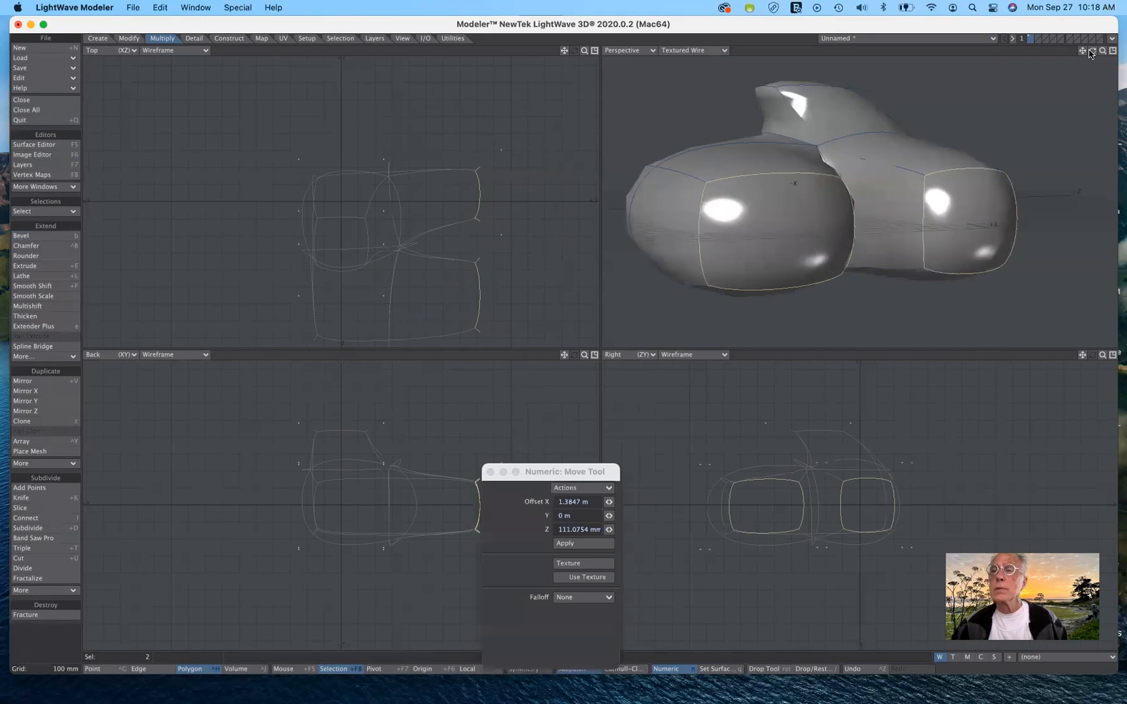
{"action": "left_click_drag", "start_coordinate": [1092, 51], "coordinate": [1037, 62]}
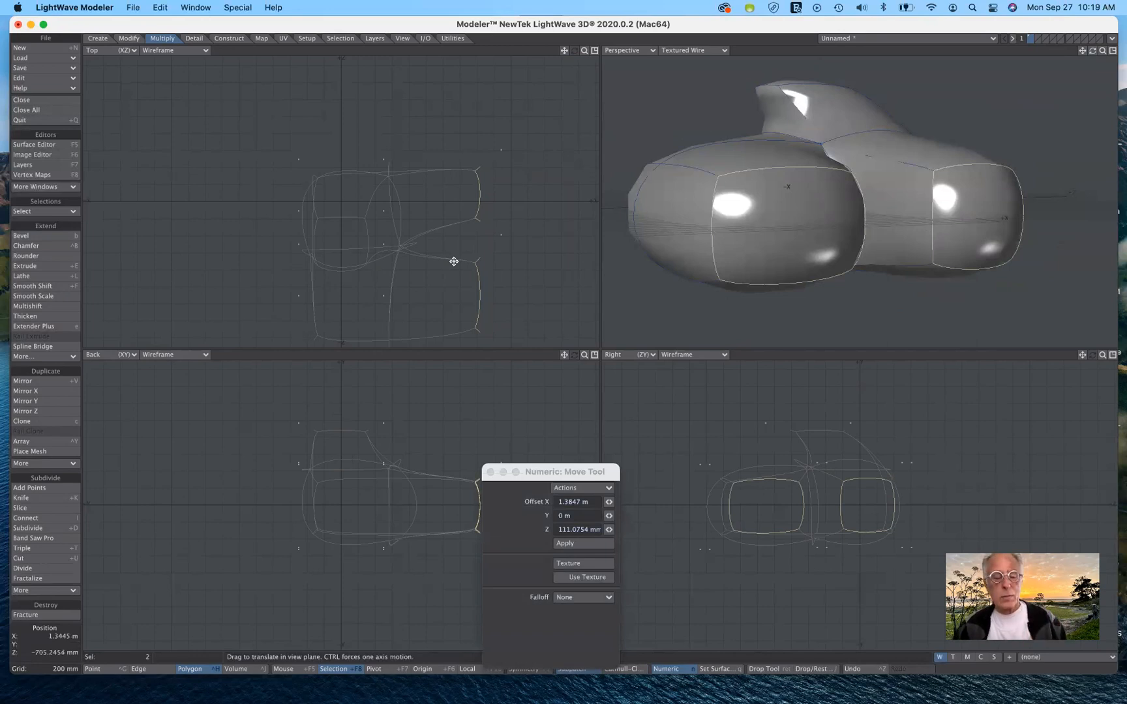
{"action": "key", "text": "c"}
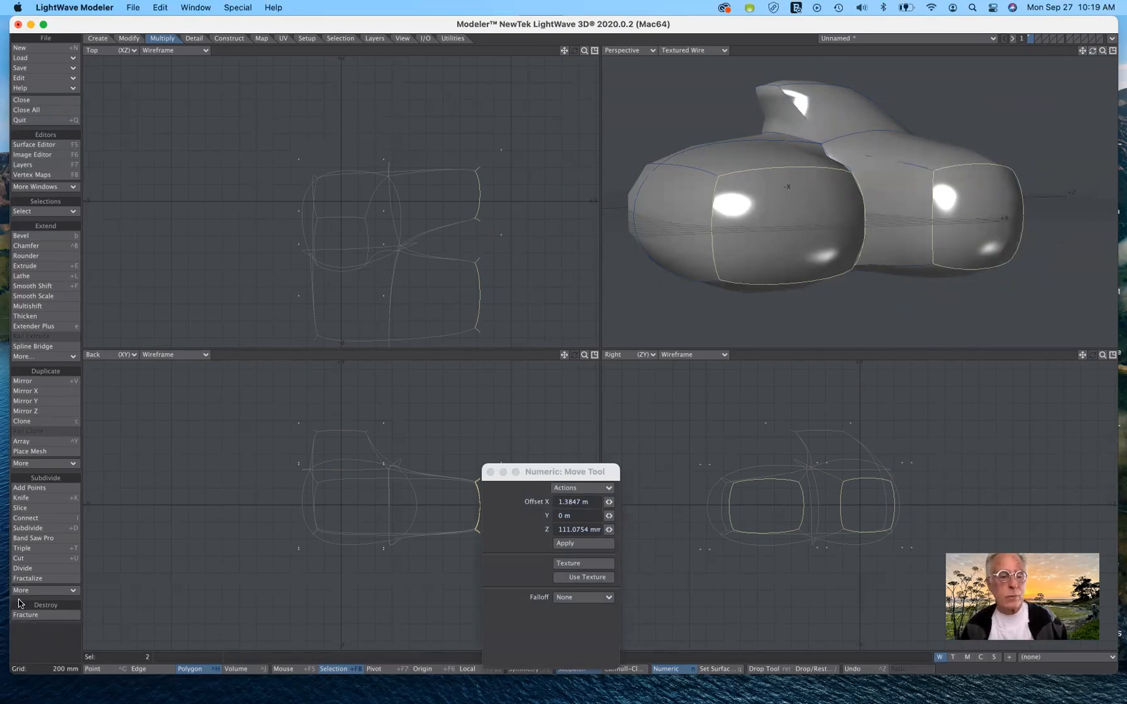
{"action": "left_click", "coordinate": [21, 616]}
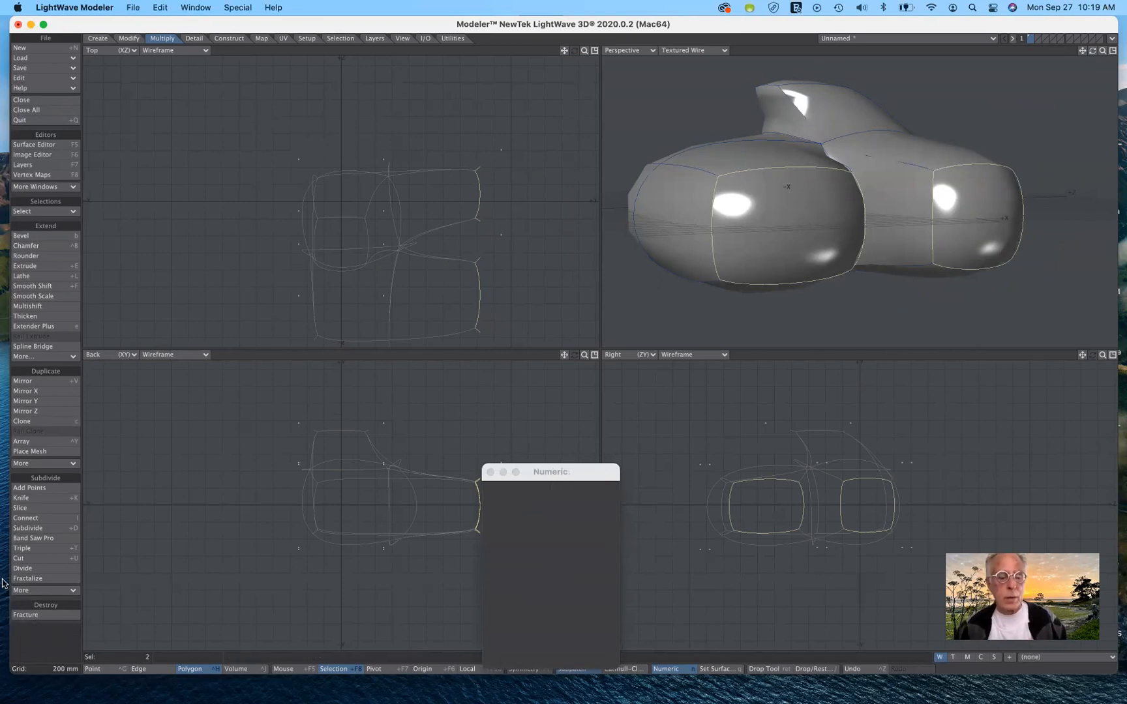
{"action": "left_click", "coordinate": [56, 647]}
Step: Undo the move and the bevel of the two side polygons
{"action": "key", "text": "super+z"}
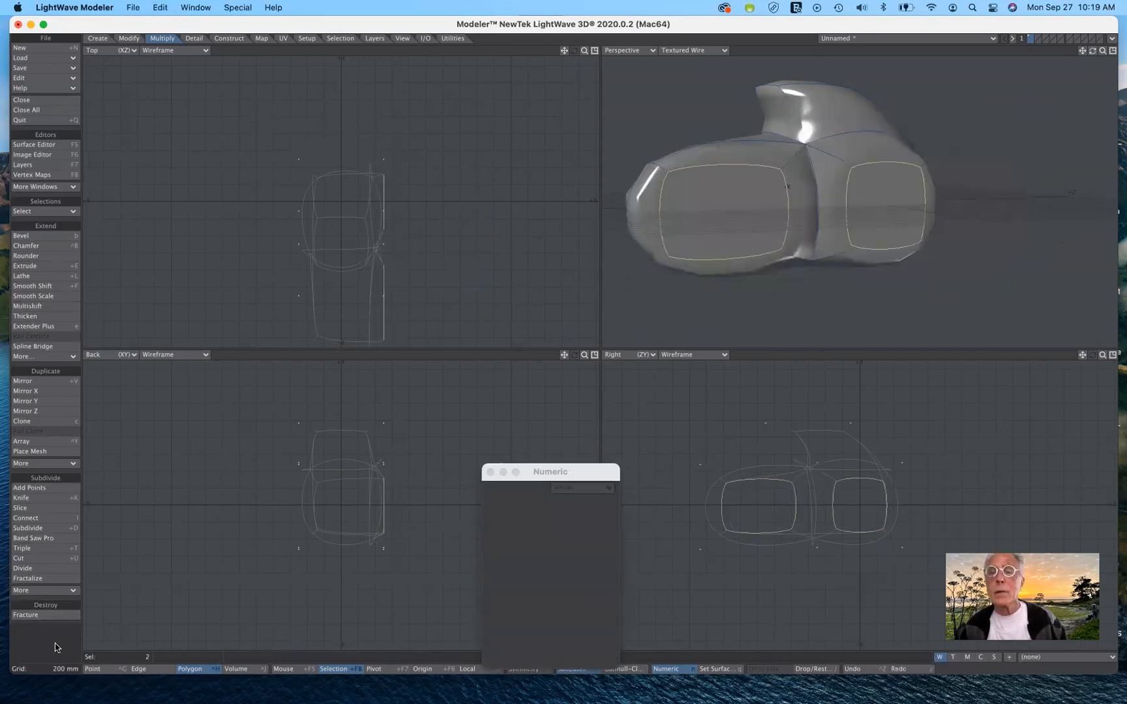
{"action": "key", "text": "super+z"}
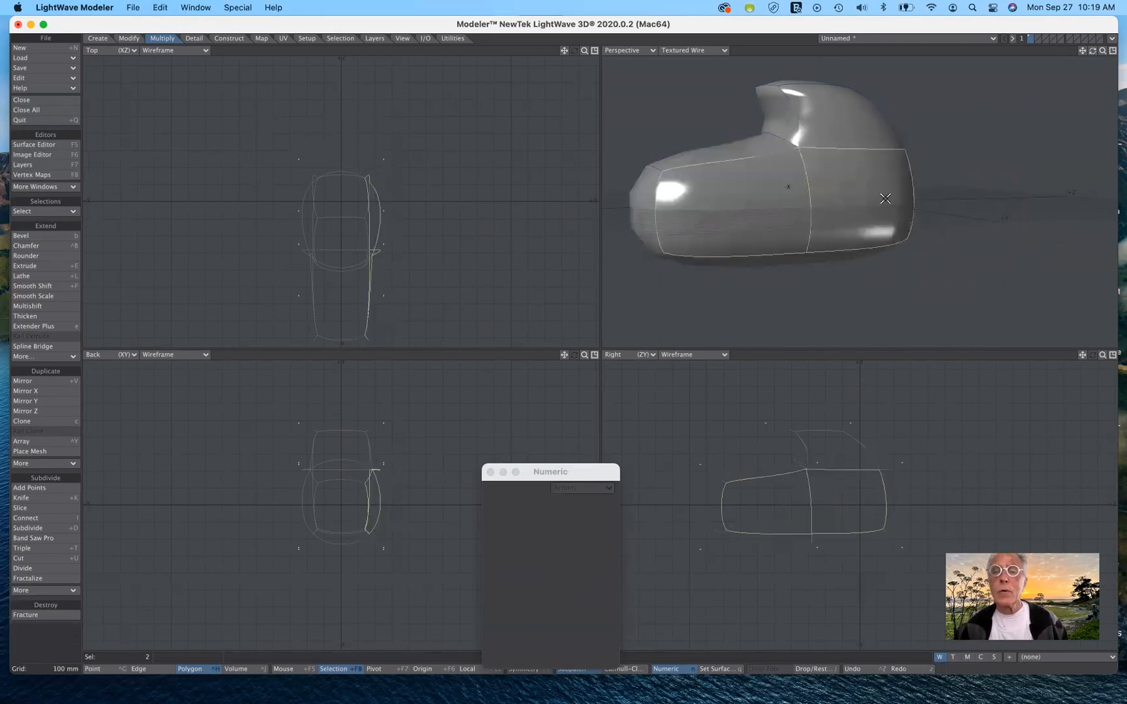
{"action": "left_click", "coordinate": [33, 296]}
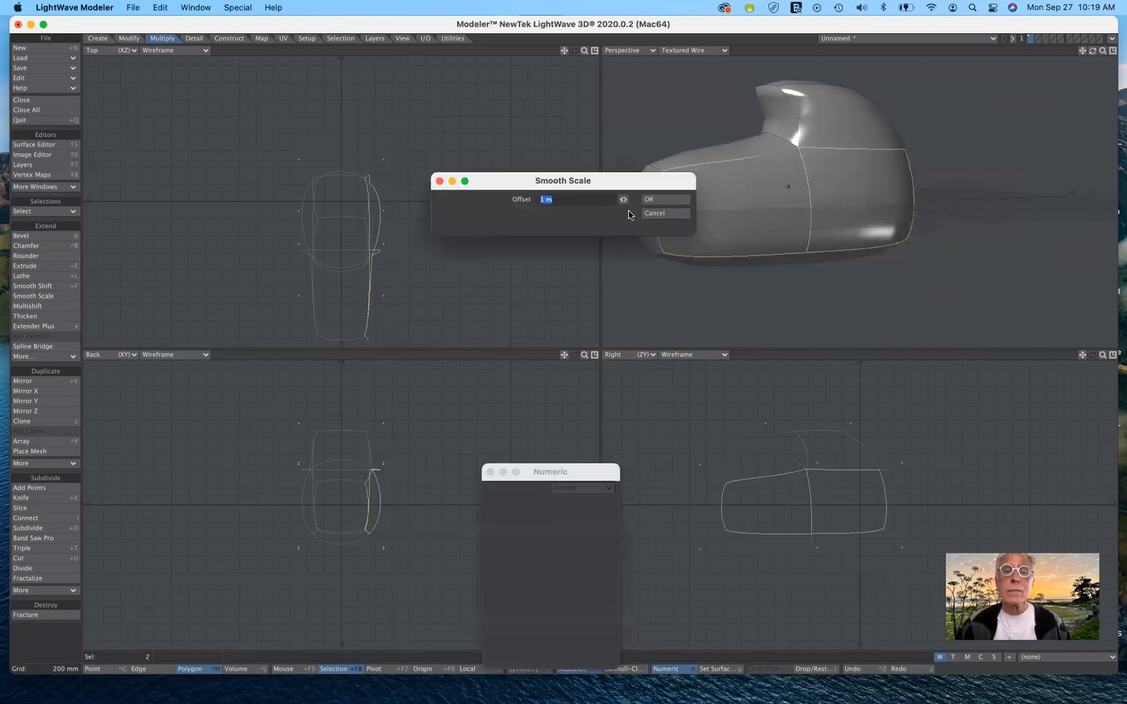
{"action": "left_click_drag", "start_coordinate": [624, 176], "coordinate": [546, 166]}
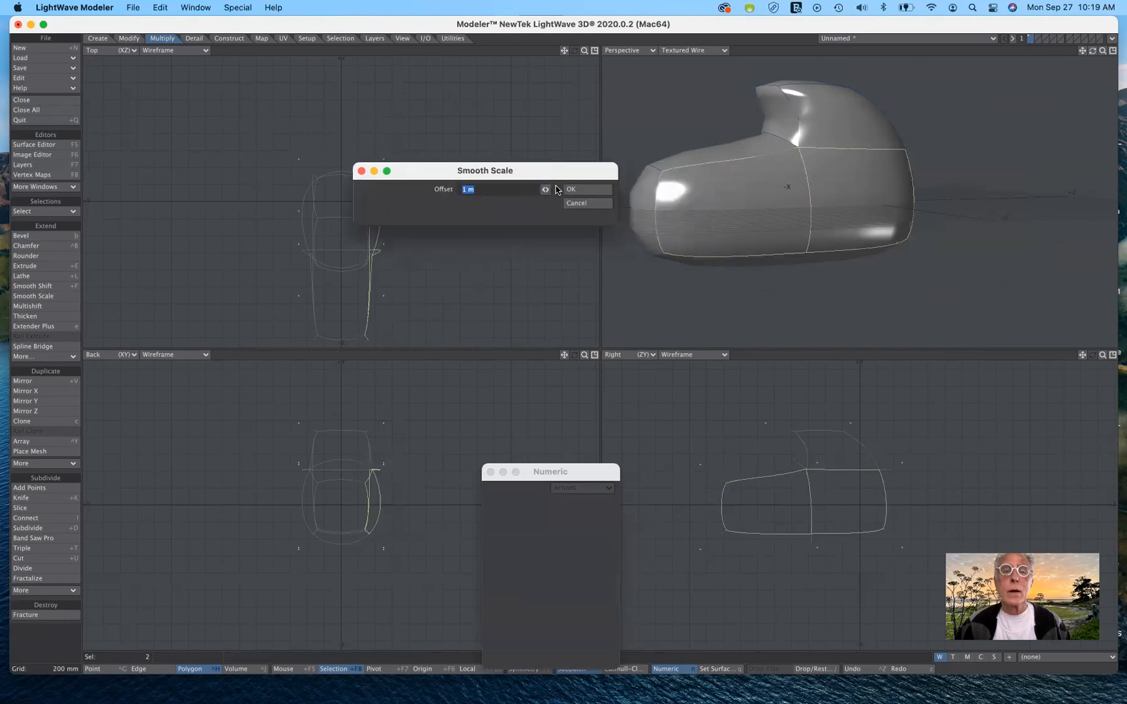
{"action": "left_click", "coordinate": [576, 203]}
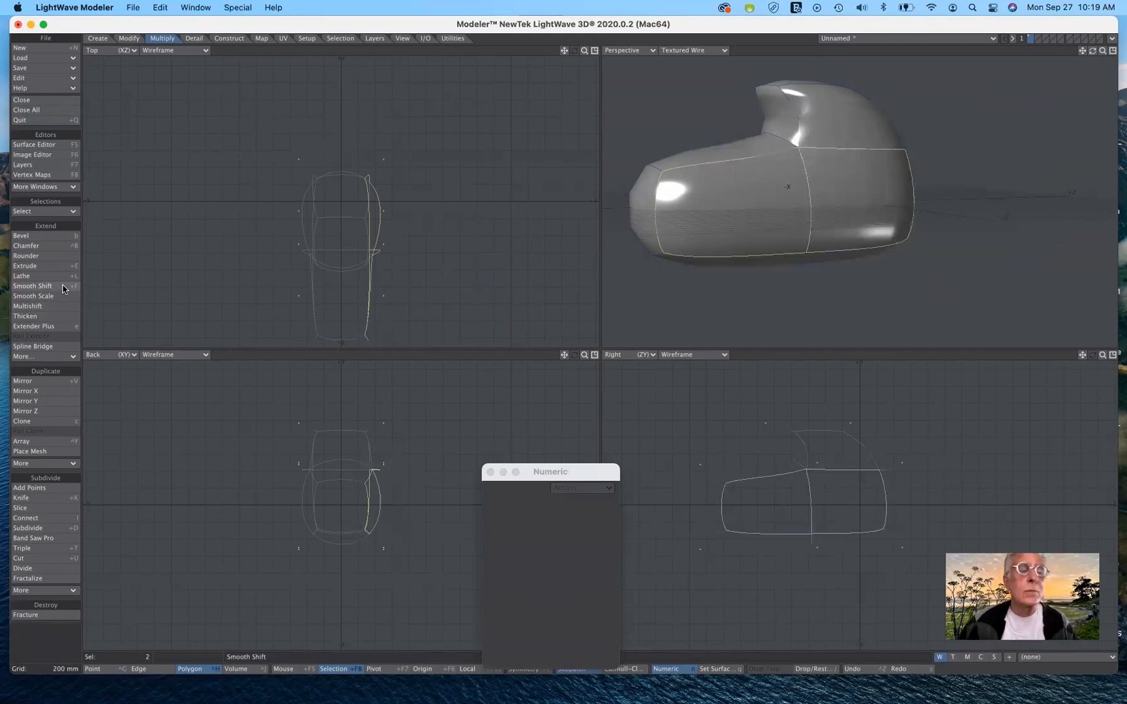
Step: Apply Smooth Shift to the two selected side polygons with 0 m offset and 100% scale
{"action": "left_click", "coordinate": [33, 286]}
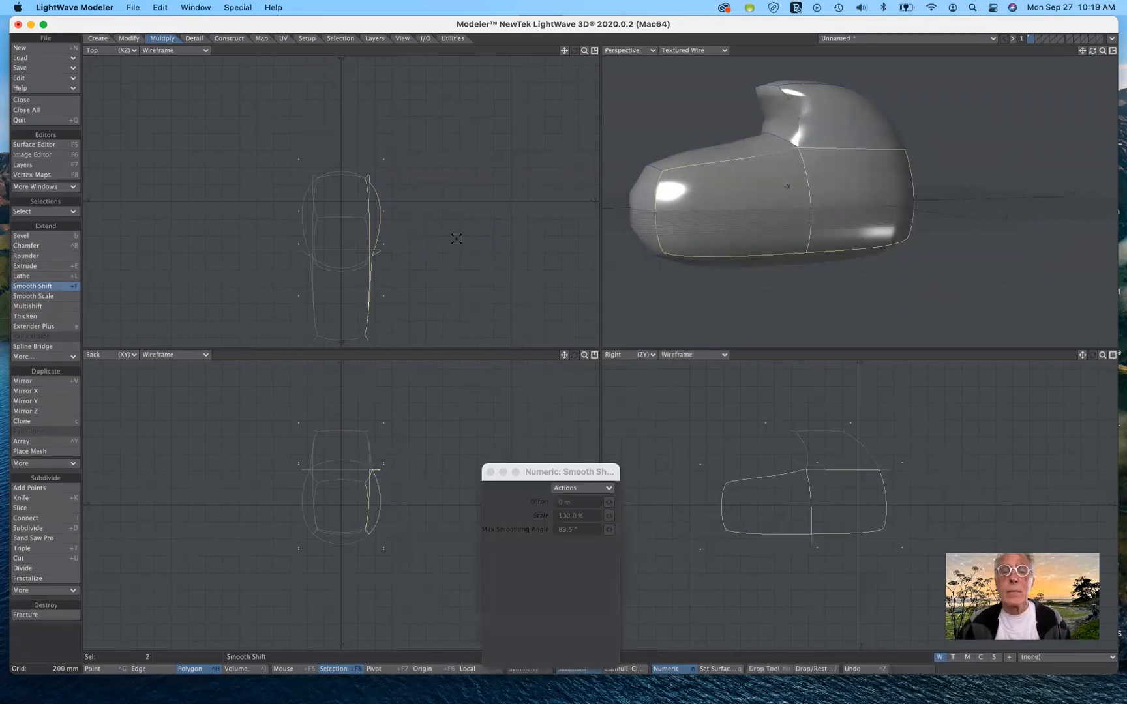
{"action": "left_click_drag", "start_coordinate": [450, 241], "coordinate": [517, 247]}
{"action": "left_click", "coordinate": [530, 271]}
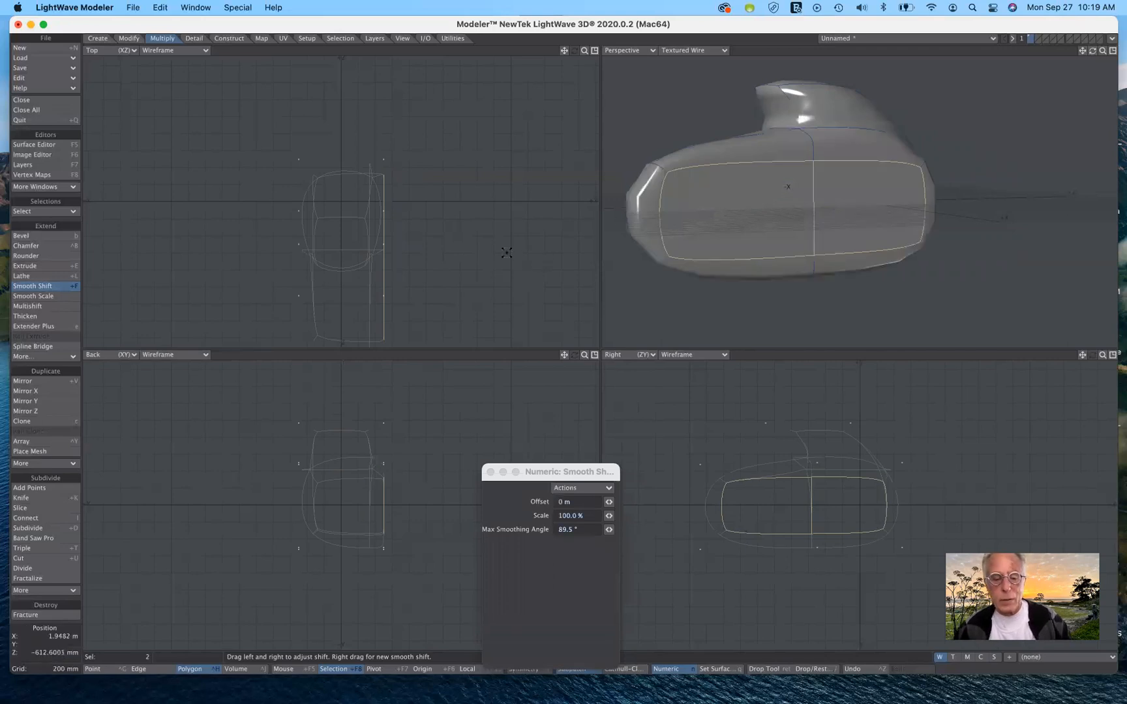
Step: Move the smooth-shifted side polygons outward about 2.27 m in X and about -59 mm in Z
{"action": "key", "text": "t"}
{"action": "left_click_drag", "start_coordinate": [481, 254], "coordinate": [635, 254]}
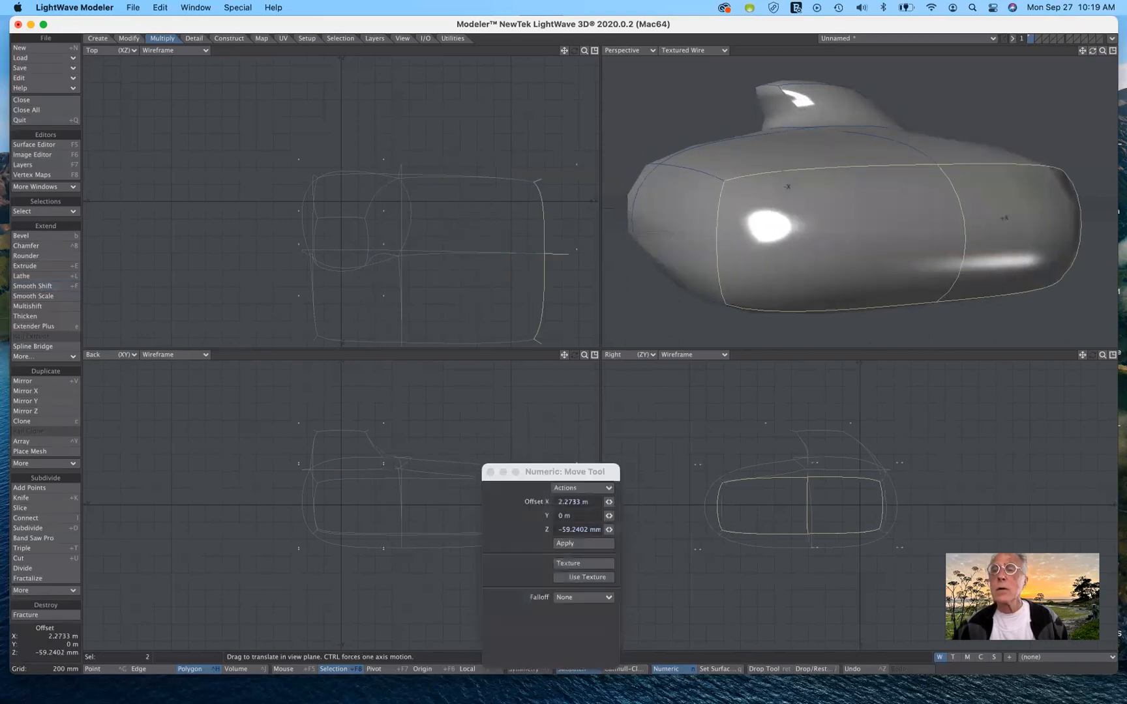
{"action": "mouse_move", "coordinate": [1093, 53]}
{"action": "left_mouse_down"}
{"action": "mouse_move", "coordinate": [1123, 107]}
{"action": "mouse_move", "coordinate": [1076, 60]}
{"action": "mouse_move", "coordinate": [1102, 86]}
{"action": "mouse_move", "coordinate": [1123, 72]}
{"action": "mouse_move", "coordinate": [1082, 51]}
{"action": "mouse_move", "coordinate": [1093, 53]}
{"action": "left_mouse_up"}
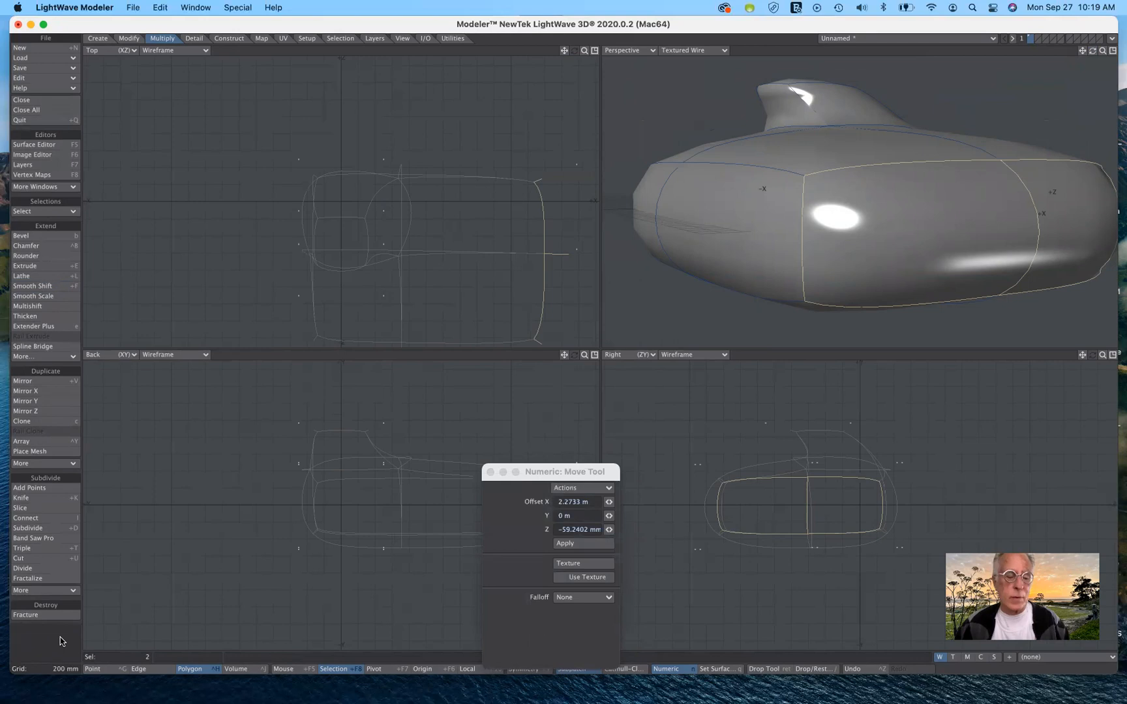
{"action": "key", "text": "Return"}
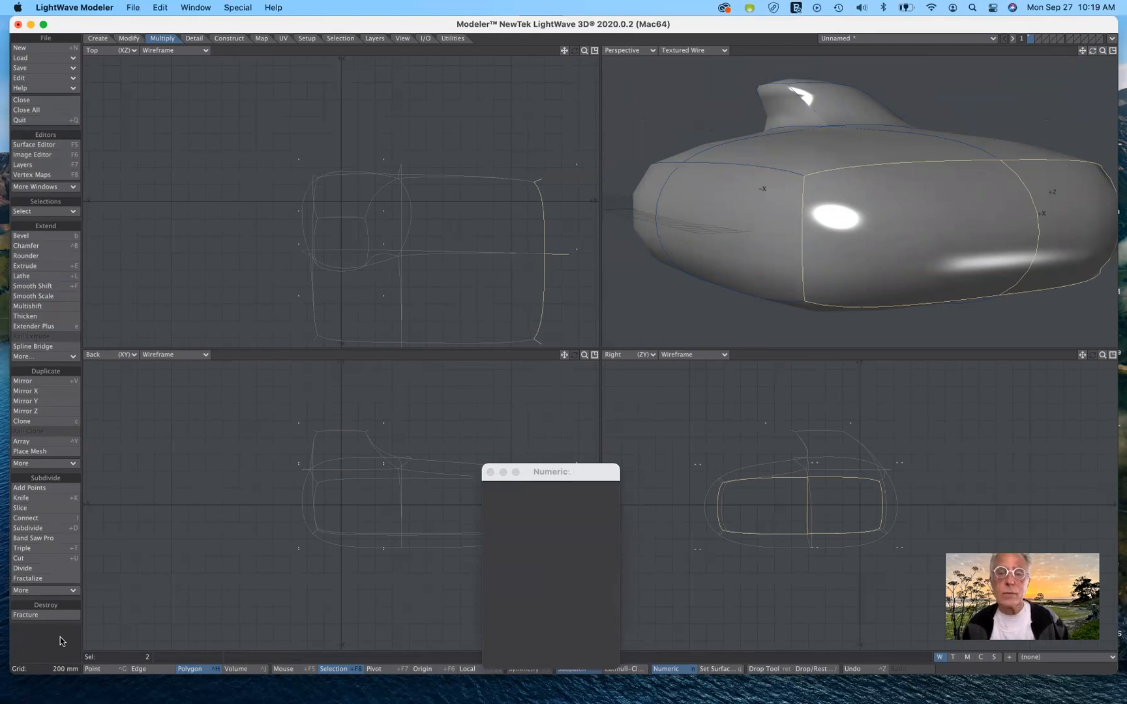
Step: Clear the polygon selection and cut the entire shape from the layer
{"action": "key", "text": "slash"}
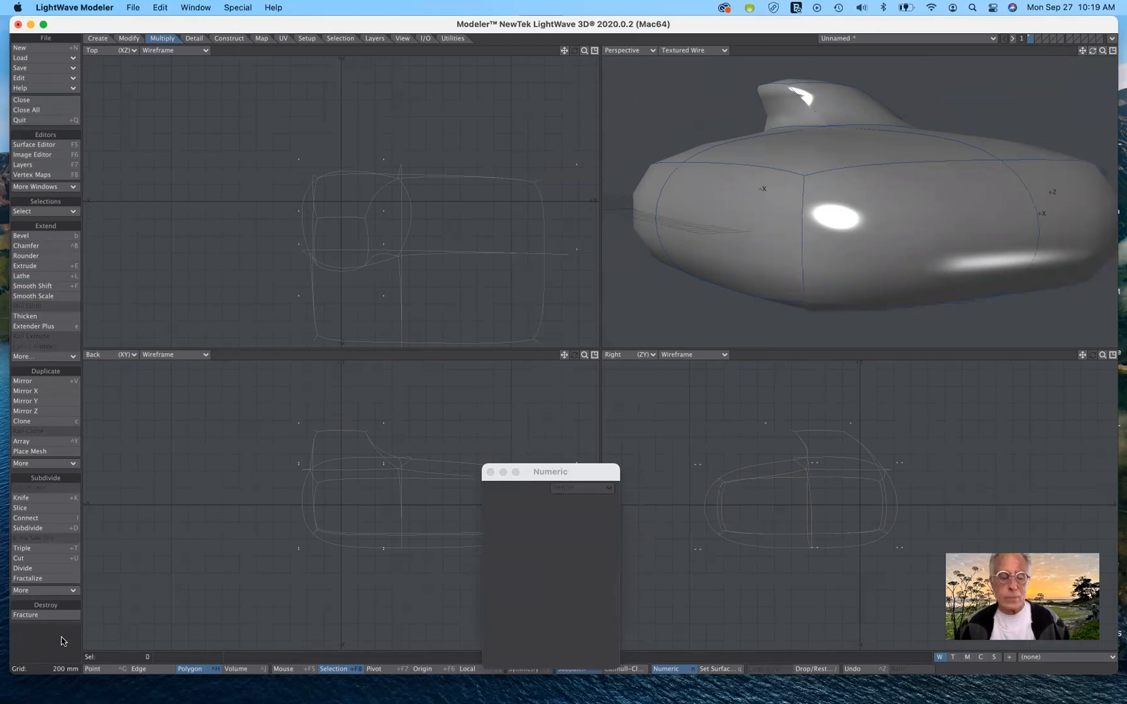
{"action": "key", "text": "super+x"}
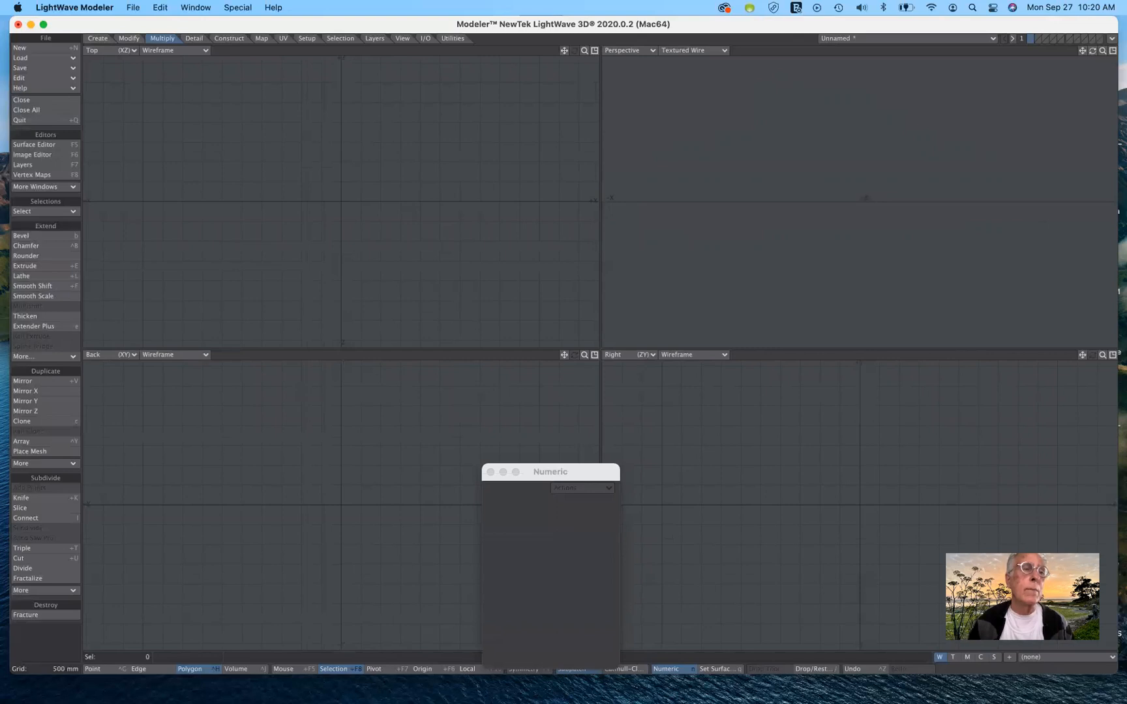
Step: Create a ball at the origin with 24 sides, 12 segments and a 500 mm radius on all axes
{"action": "left_click", "coordinate": [99, 39]}
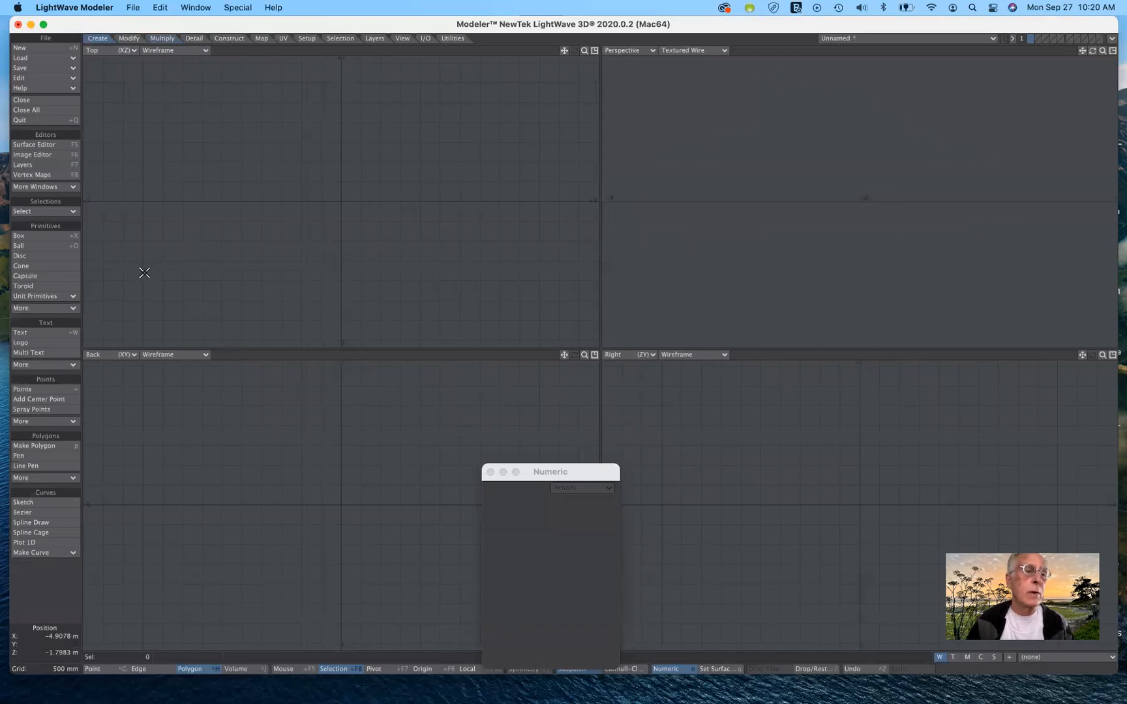
{"action": "left_click", "coordinate": [59, 253]}
{"action": "left_click", "coordinate": [60, 246]}
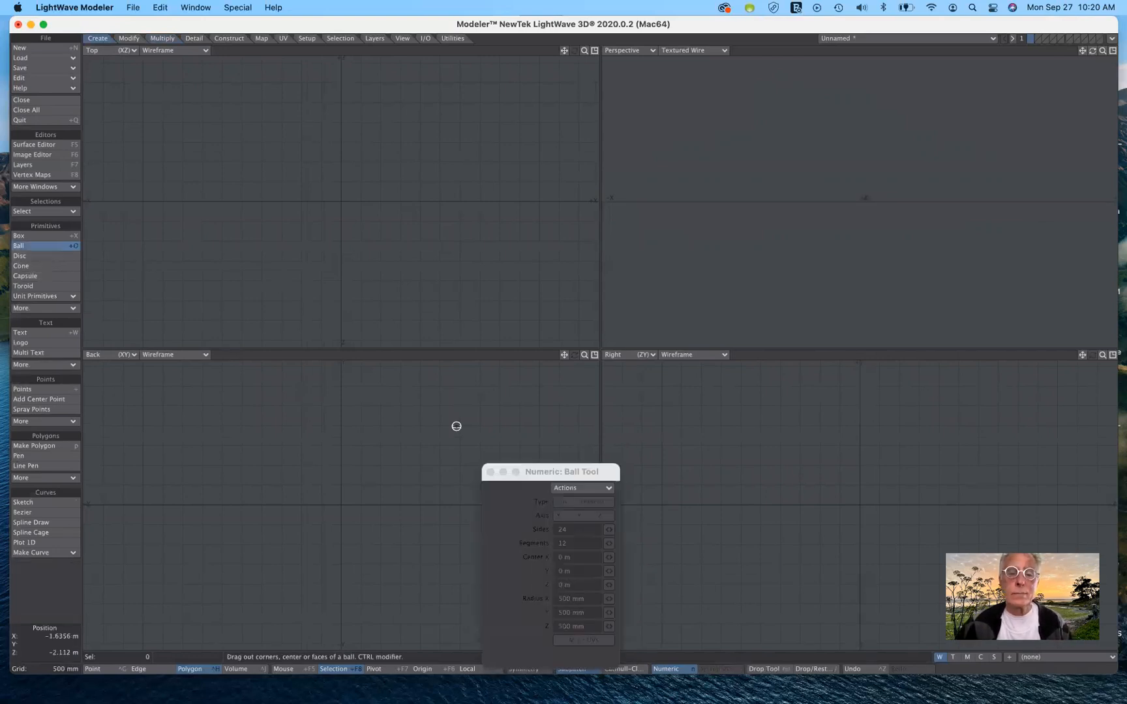
{"action": "left_click_drag", "start_coordinate": [567, 480], "coordinate": [549, 347]}
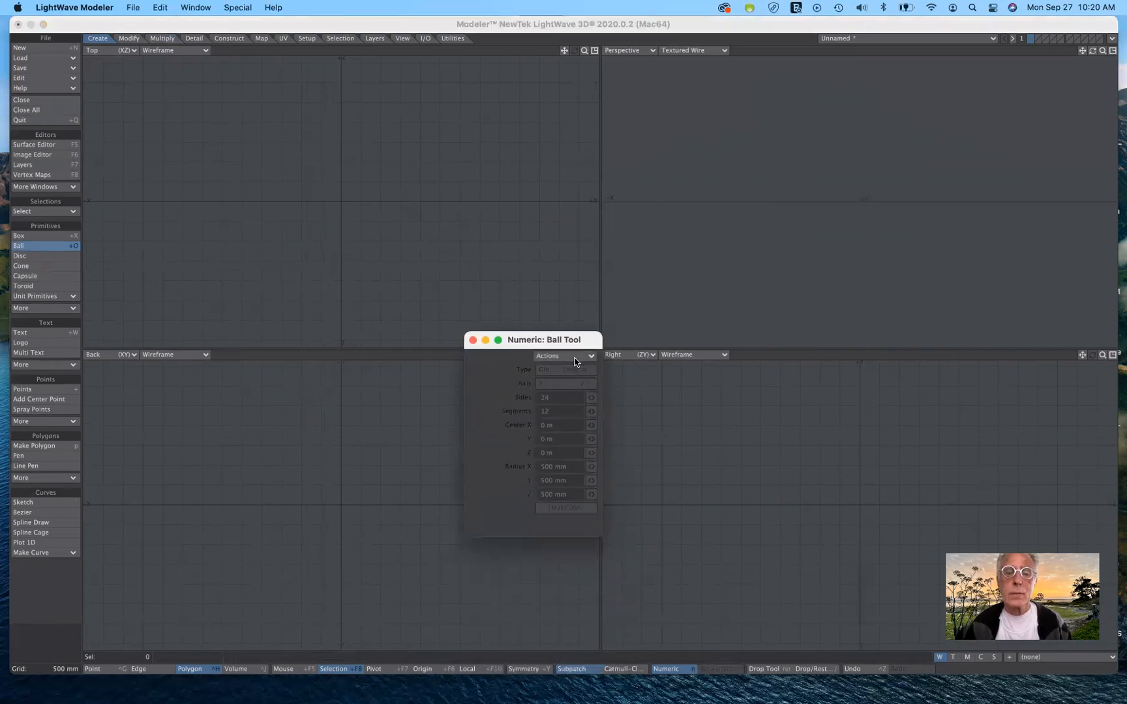
{"action": "left_click", "coordinate": [576, 358]}
{"action": "left_click", "coordinate": [578, 360]}
{"action": "left_click", "coordinate": [579, 359]}
{"action": "left_click", "coordinate": [577, 375]}
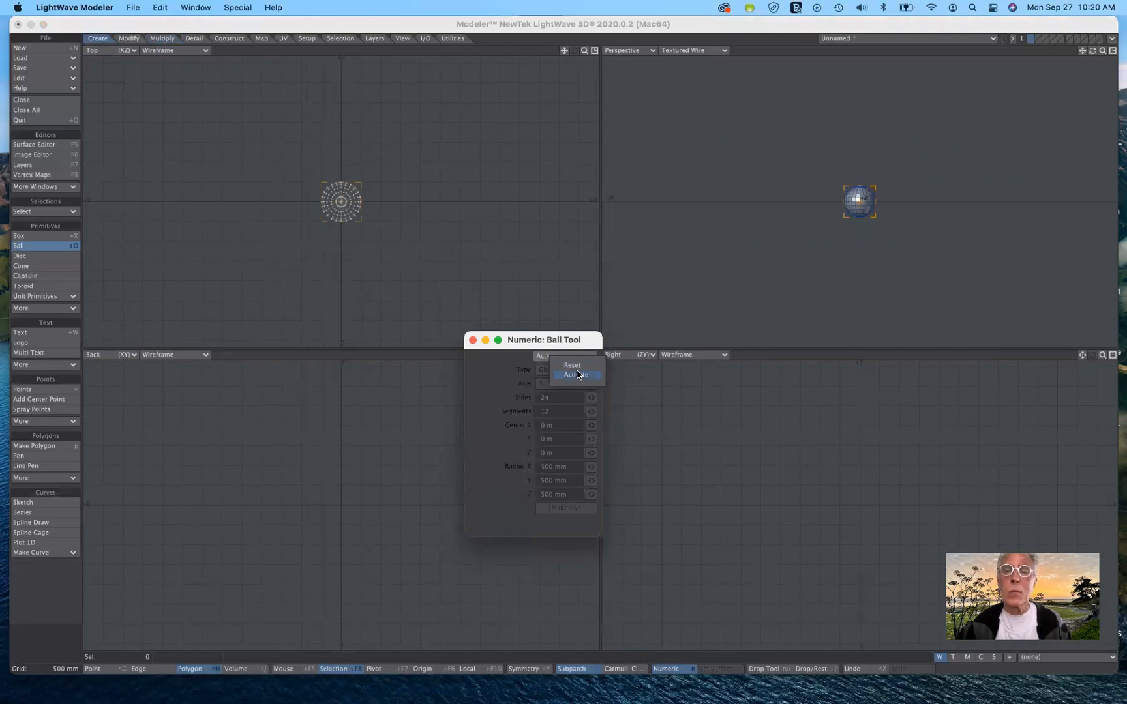
{"action": "left_click", "coordinate": [55, 250]}
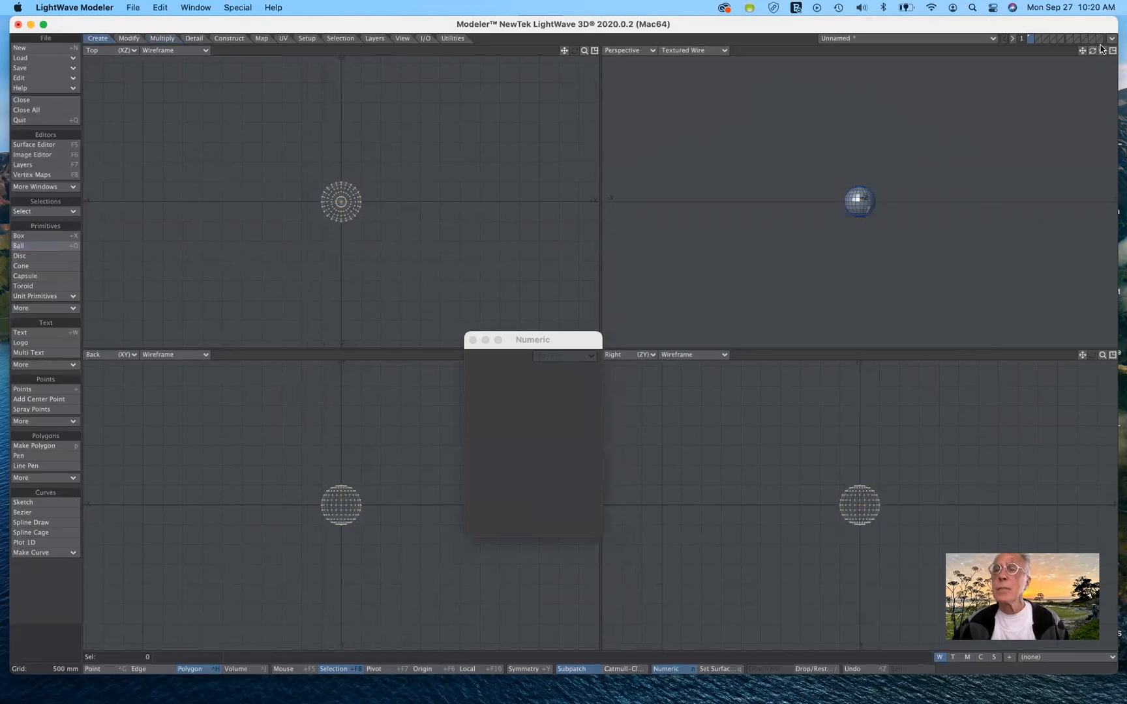
Step: Select a few adjacent polygons in the row just above the ball's equator and extend the selection to the full loop
{"action": "left_click_drag", "start_coordinate": [1102, 50], "coordinate": [1118, 50]}
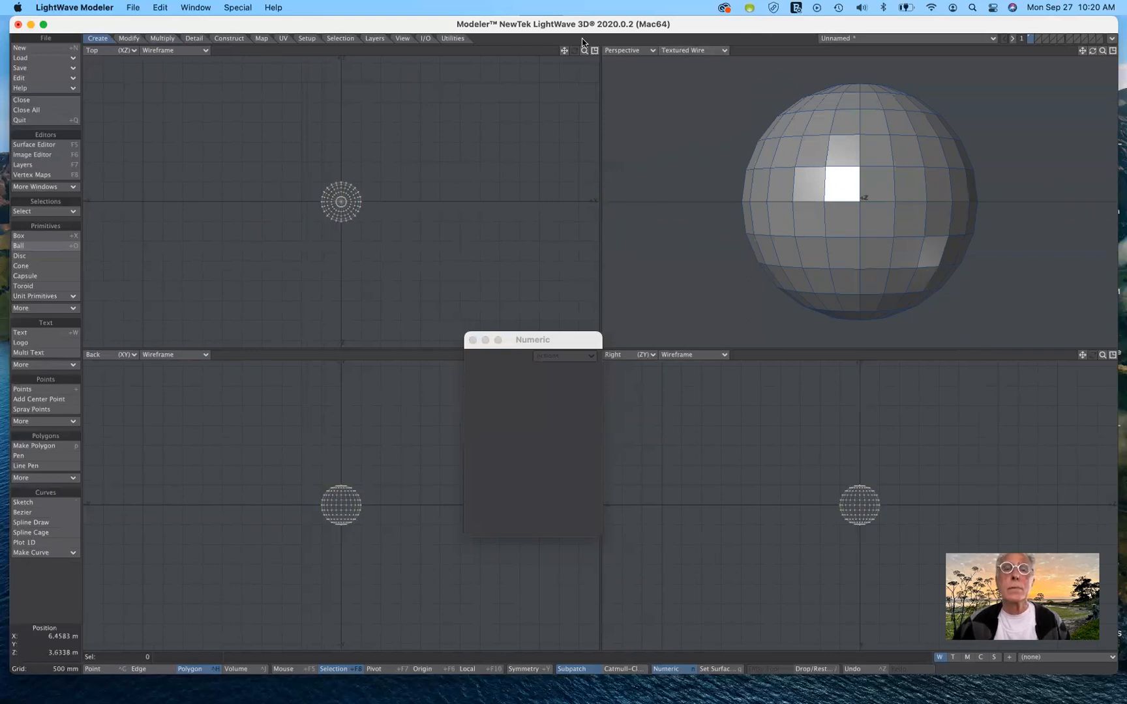
{"action": "left_click_drag", "start_coordinate": [584, 53], "coordinate": [596, 56]}
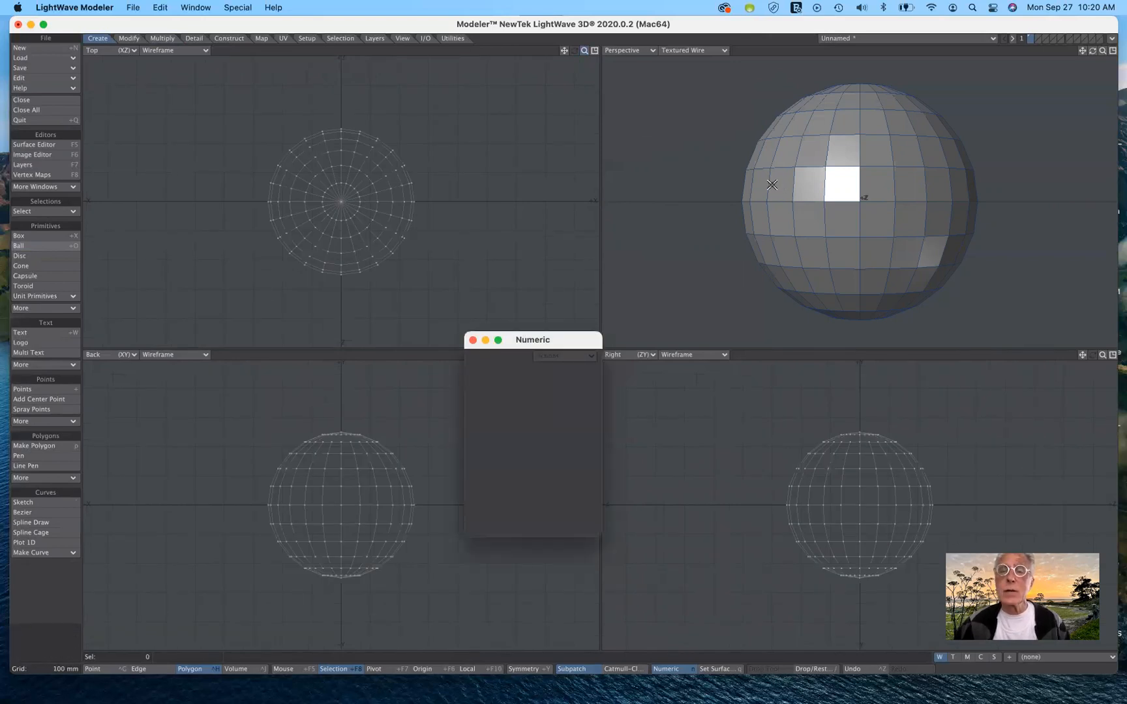
{"action": "mouse_move", "coordinate": [772, 185]}
{"action": "left_mouse_down"}
{"action": "mouse_move", "coordinate": [855, 186]}
{"action": "mouse_move", "coordinate": [814, 186]}
{"action": "mouse_move", "coordinate": [757, 235]}
{"action": "left_mouse_up"}
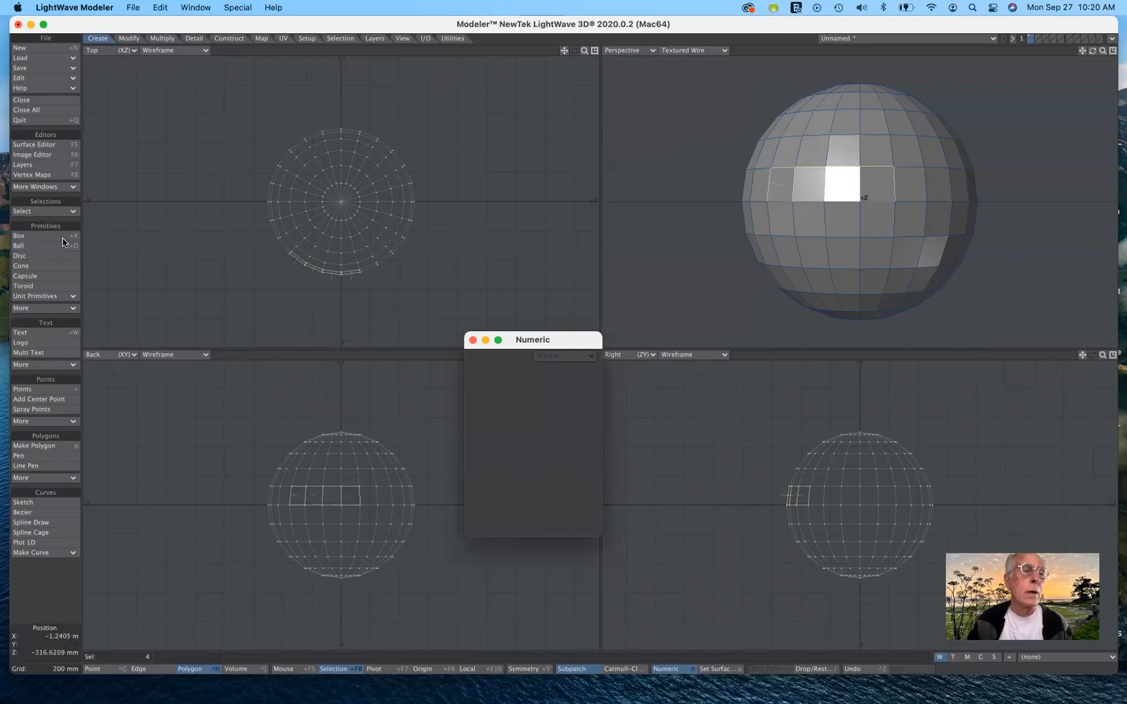
{"action": "left_click", "coordinate": [45, 212]}
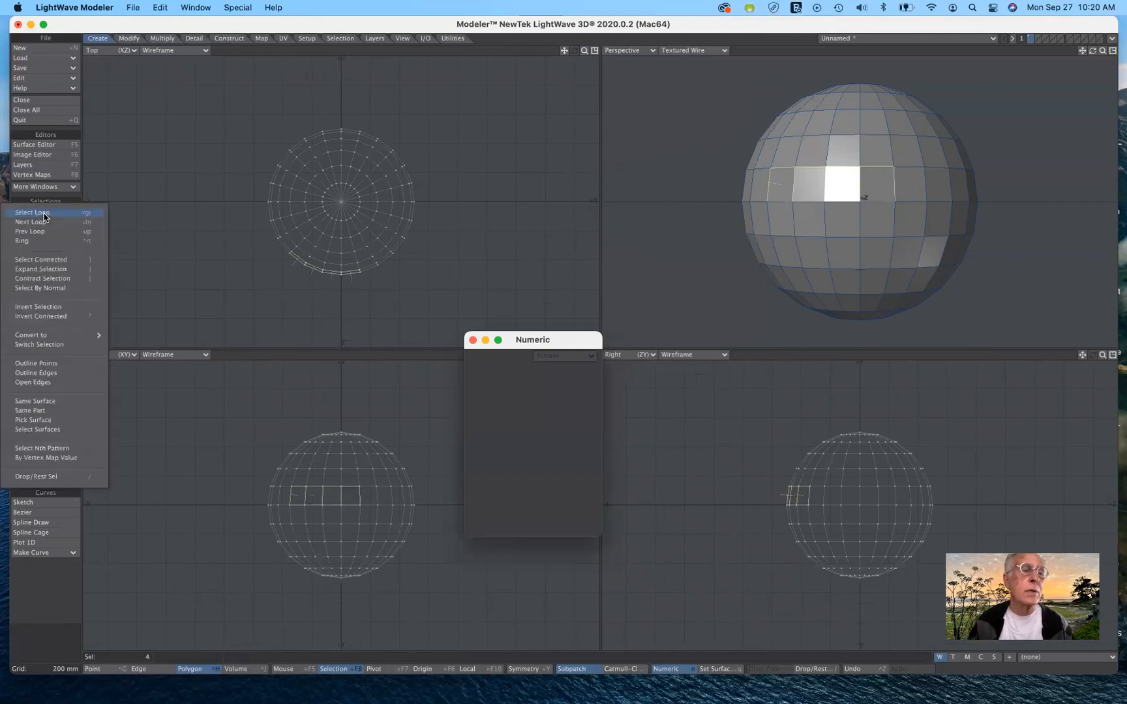
{"action": "left_click", "coordinate": [44, 214]}
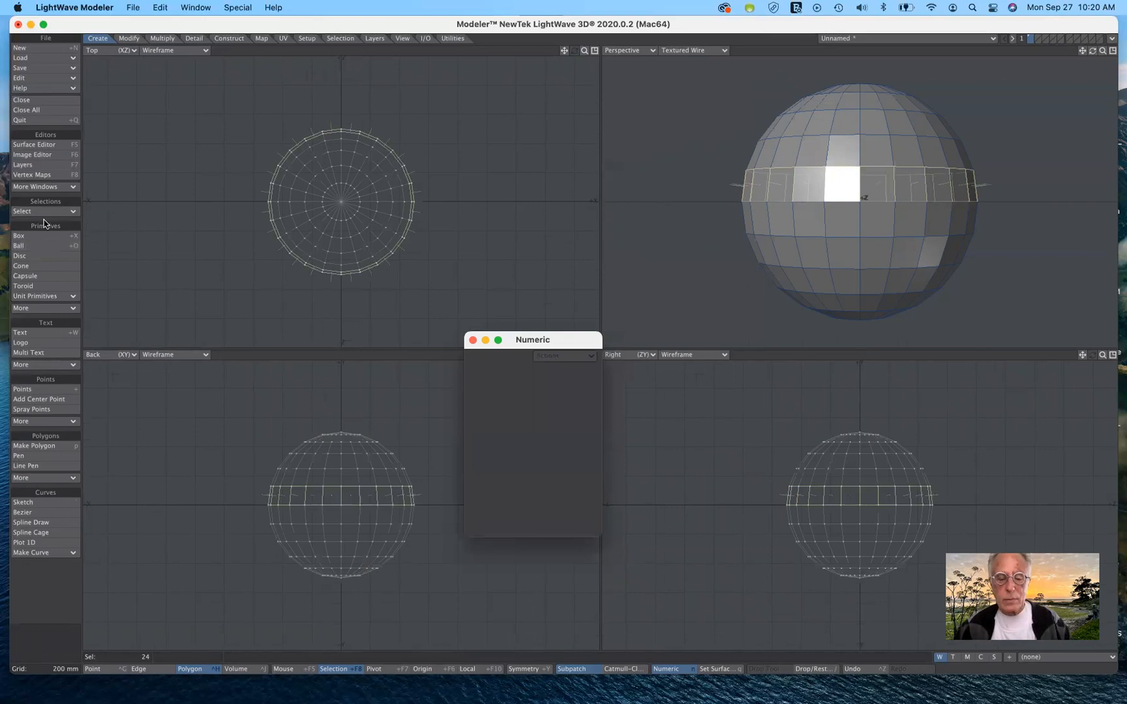
Step: Bevel the selected polygon band outward with a 258 mm shift and 0 m inset, and inspect it from above
{"action": "key", "text": "b"}
{"action": "key", "text": "n"}
{"action": "key", "text": "n"}
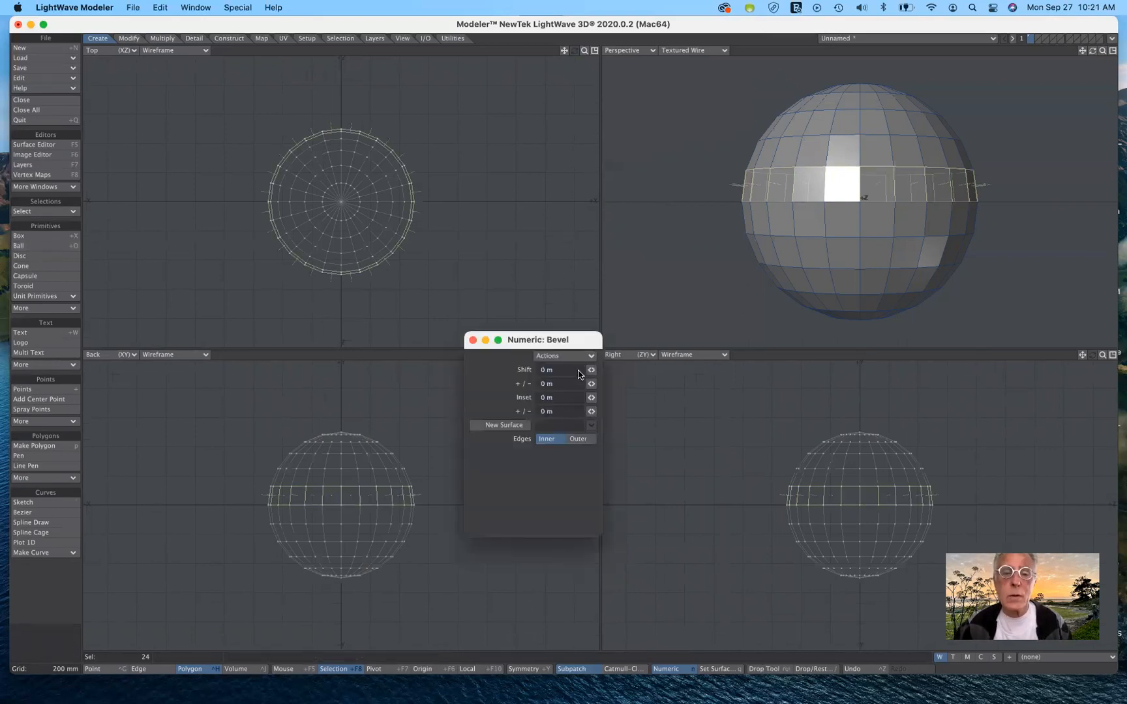
{"action": "left_click_drag", "start_coordinate": [591, 371], "coordinate": [646, 370]}
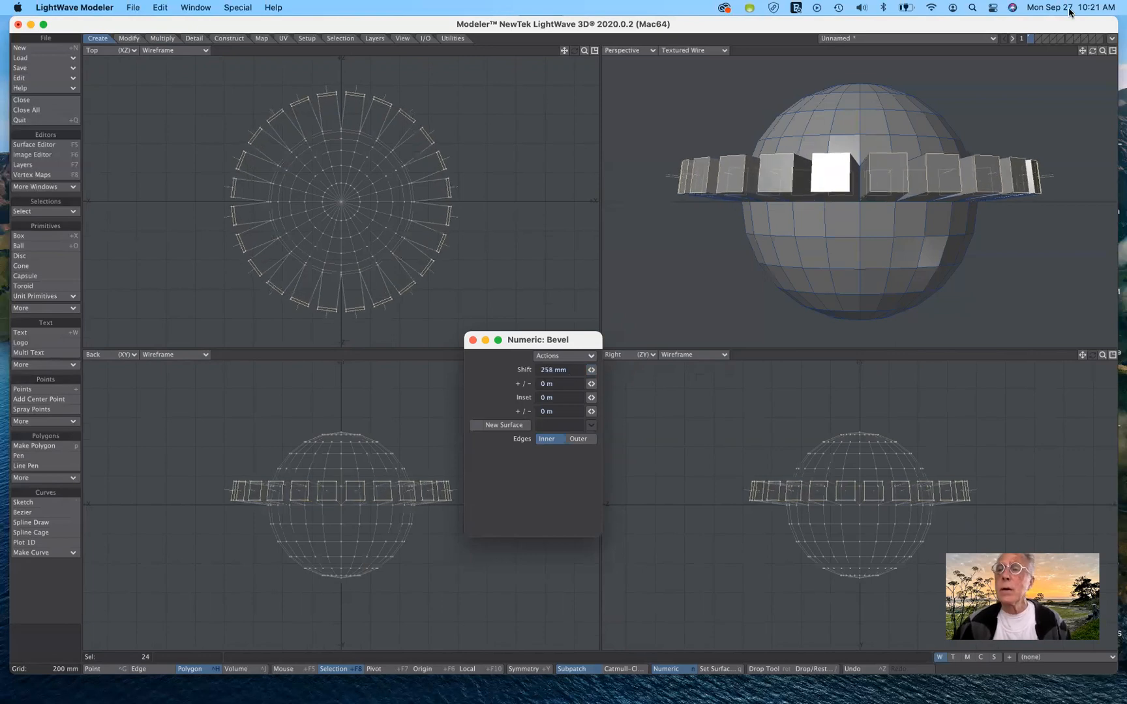
{"action": "left_click_drag", "start_coordinate": [1093, 51], "coordinate": [1099, 98]}
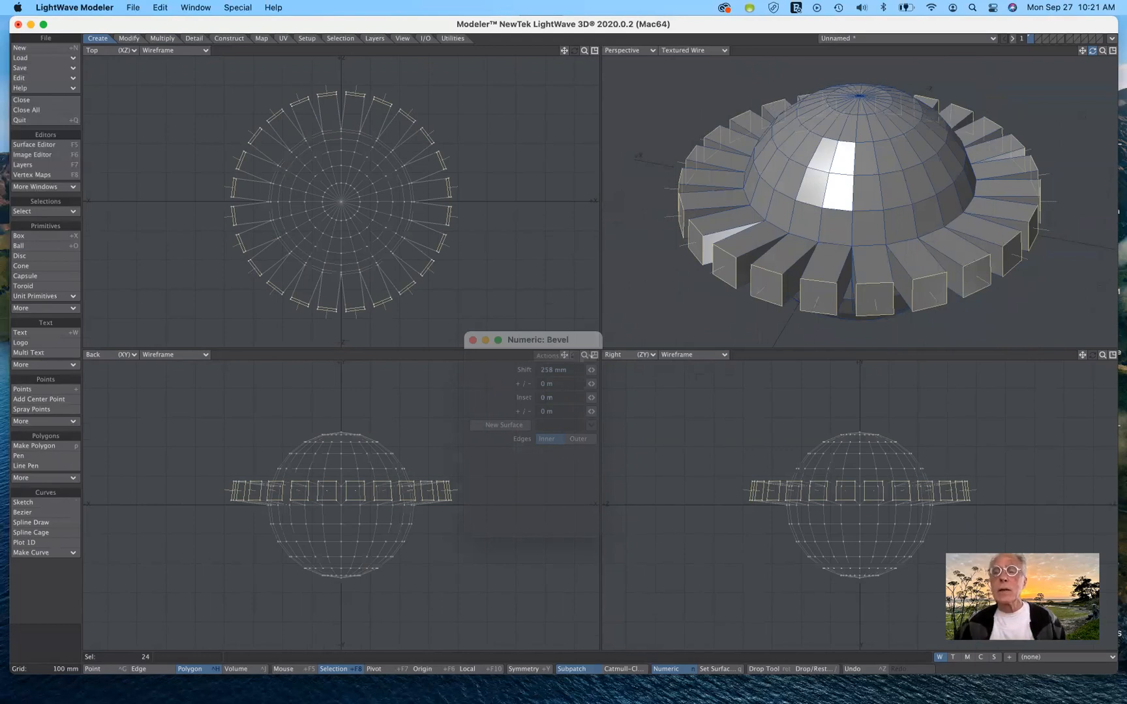
{"action": "left_click_drag", "start_coordinate": [1099, 98], "coordinate": [1095, 53]}
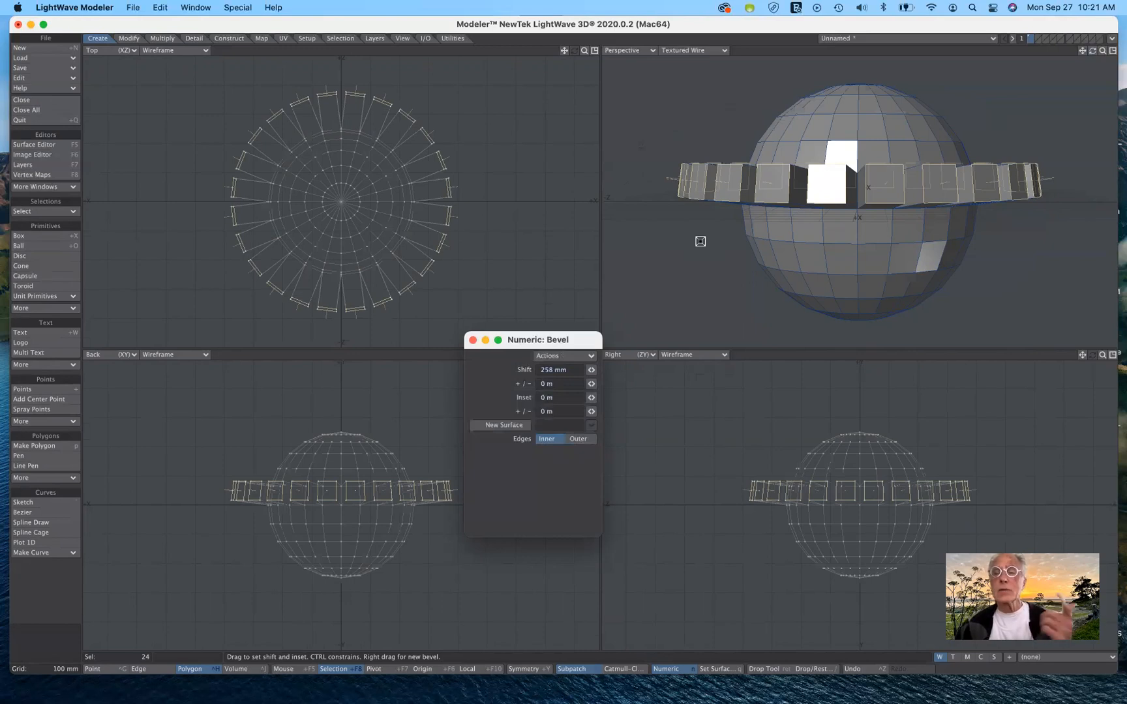
Step: Undo the band's bevel and the ball's creation, and redo the ball
{"action": "key", "text": "super+z"}
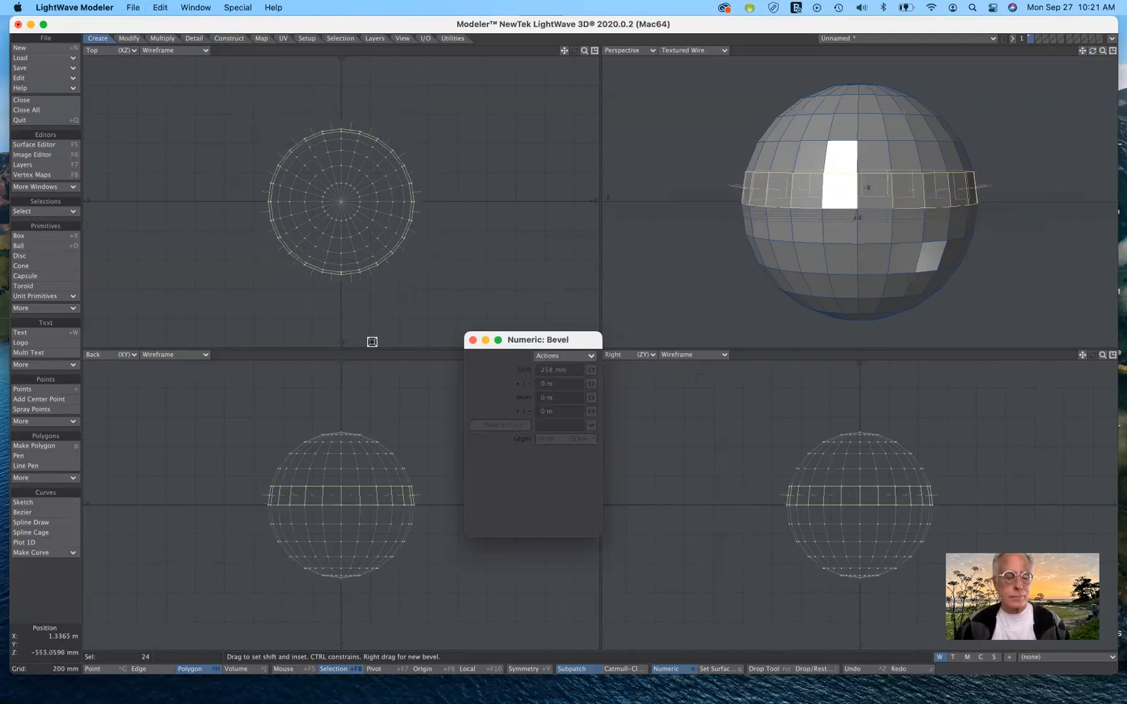
{"action": "key", "text": "super+z"}
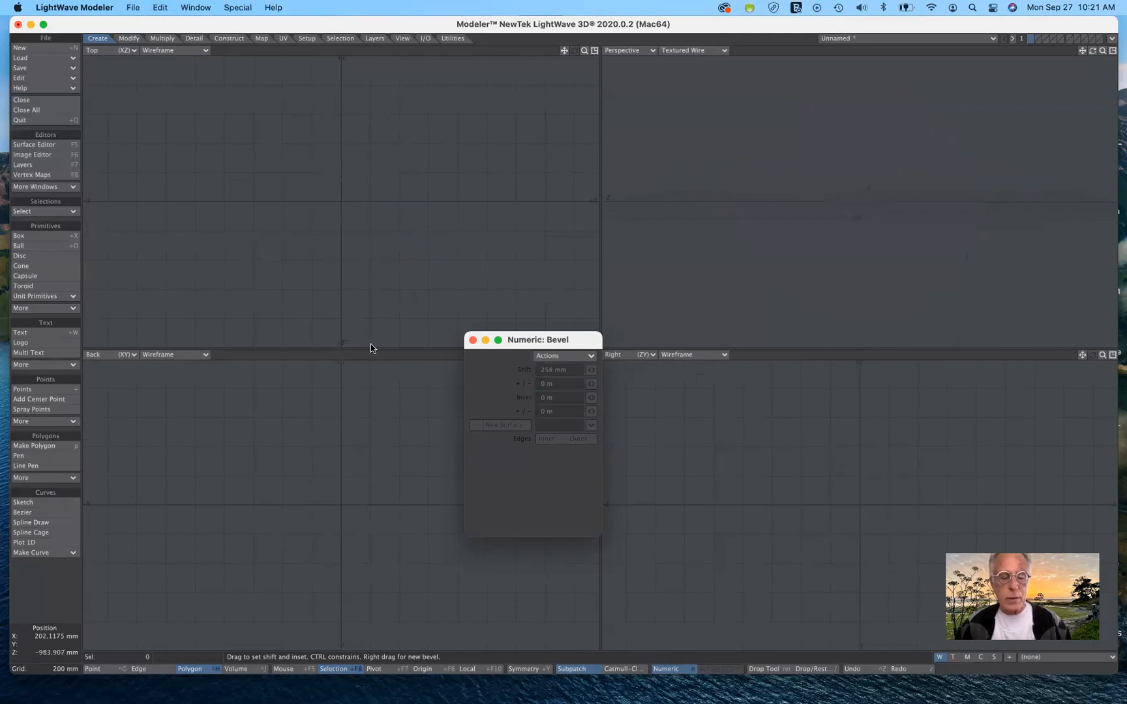
{"action": "key", "text": "shift+super+z"}
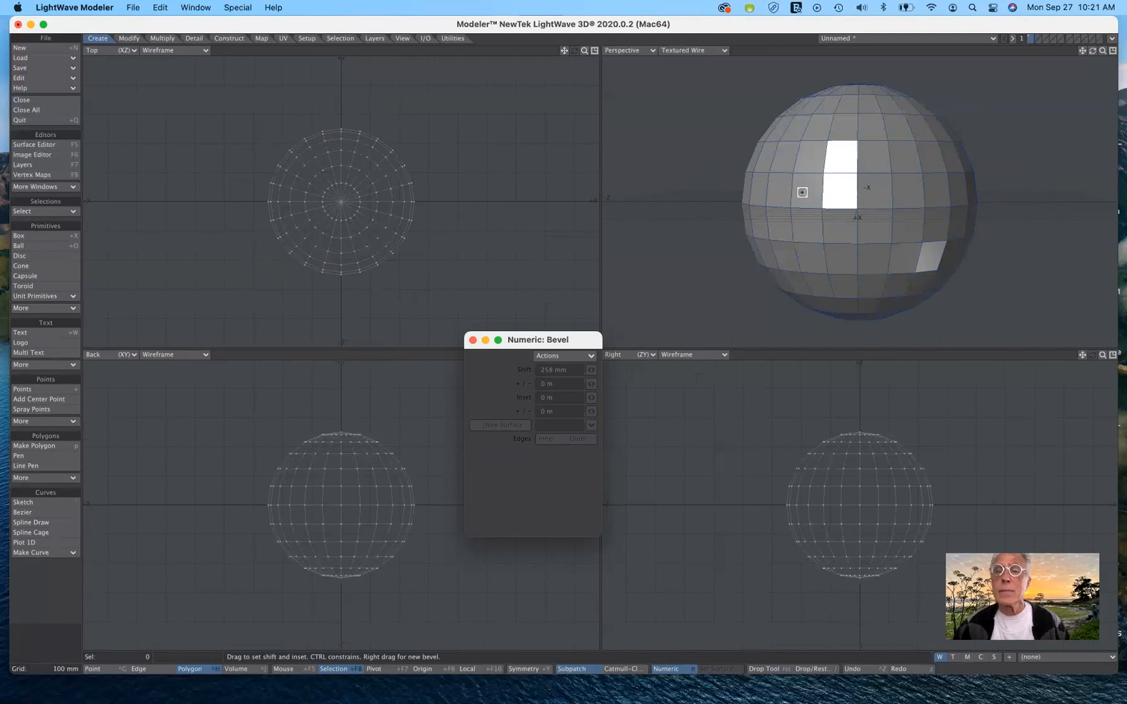
Step: Try a bevel on all of the ball's polygons with about 6.4 mm shift and -180 mm inset, undo it and drop the tool
{"action": "left_click_drag", "start_coordinate": [802, 192], "coordinate": [855, 190]}
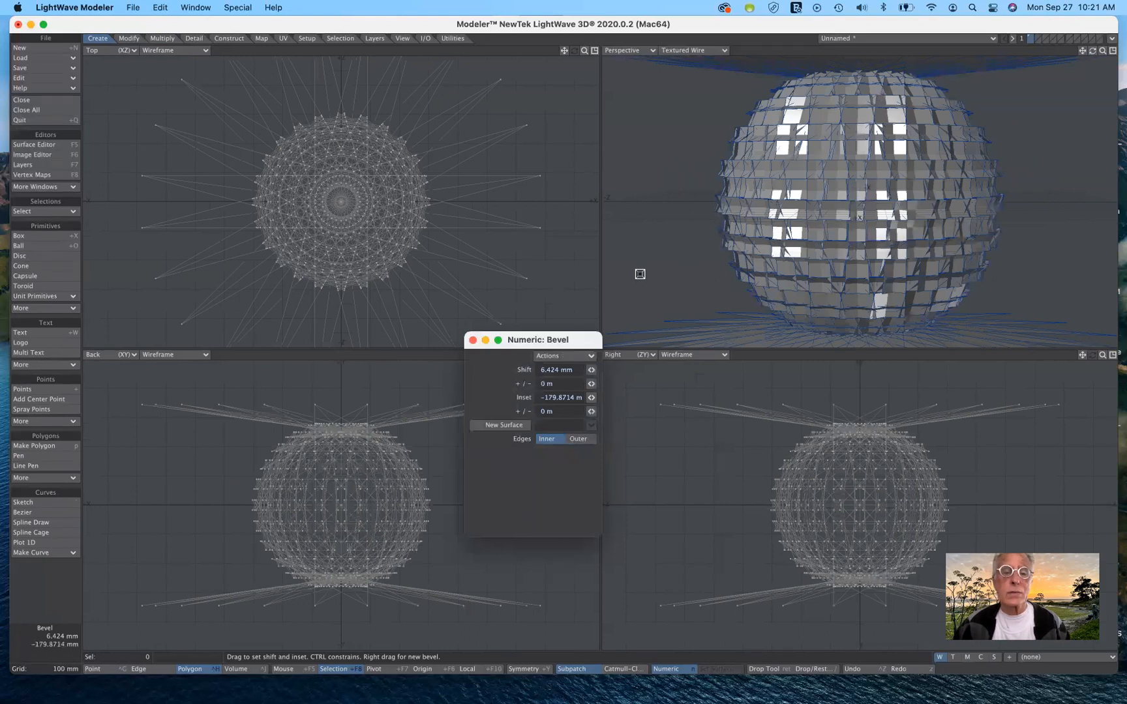
{"action": "left_click_drag", "start_coordinate": [582, 342], "coordinate": [641, 262]}
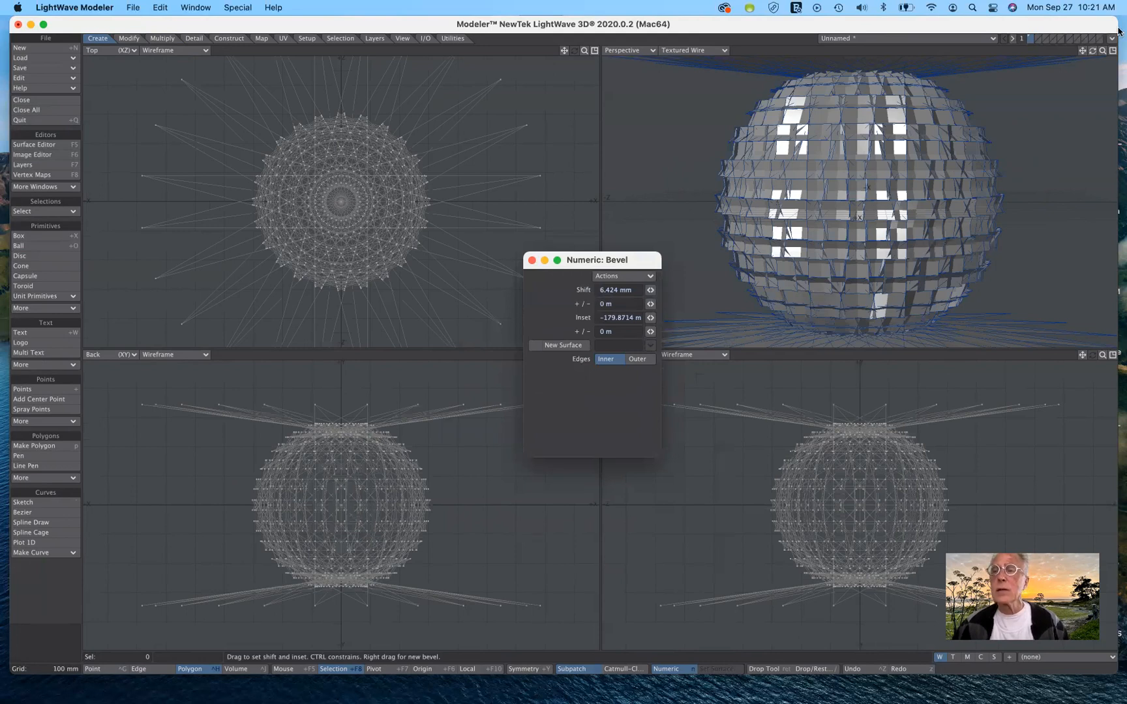
{"action": "left_click_drag", "start_coordinate": [1023, 211], "coordinate": [929, 207]}
{"action": "key", "text": "super+z"}
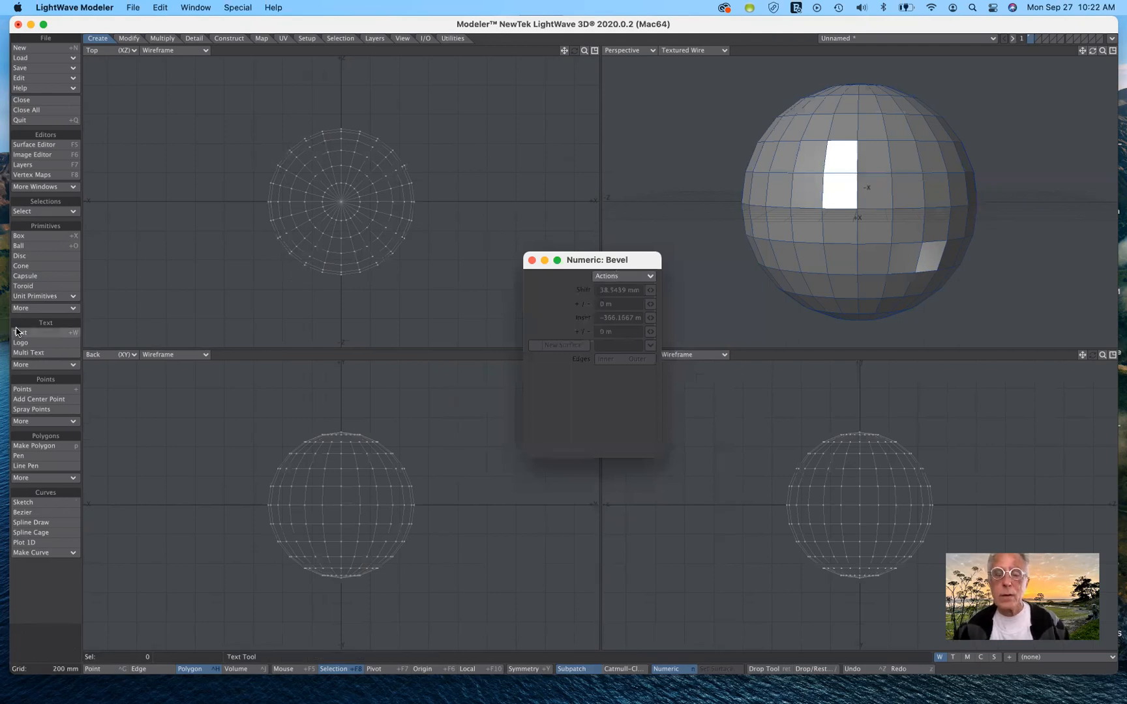
{"action": "key", "text": "Return"}
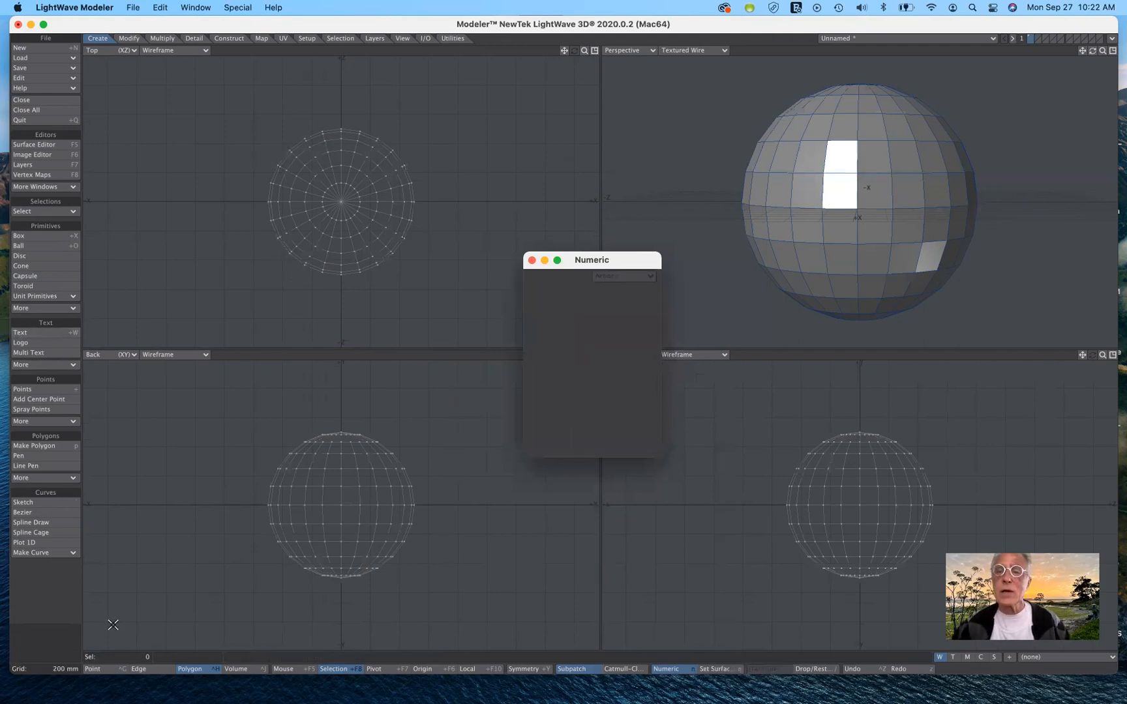
Step: Select polygons in the row just above the equator and extend the selection to the full loop around the ball
{"action": "left_click_drag", "start_coordinate": [809, 195], "coordinate": [900, 199]}
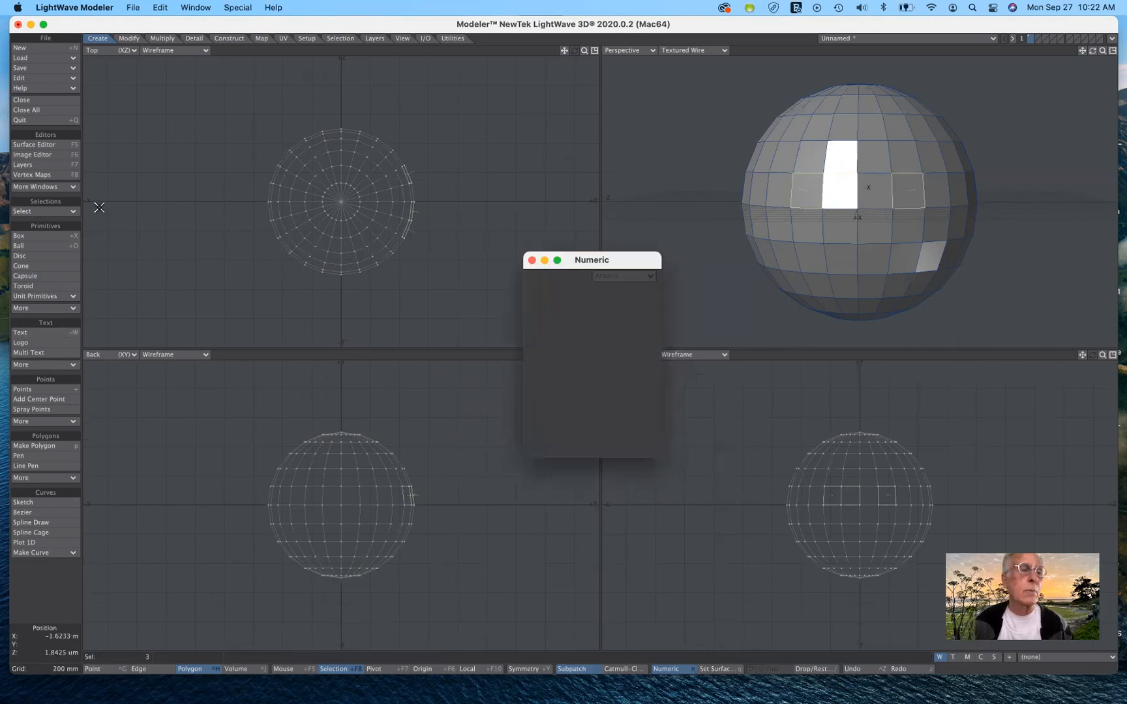
{"action": "left_click", "coordinate": [56, 212]}
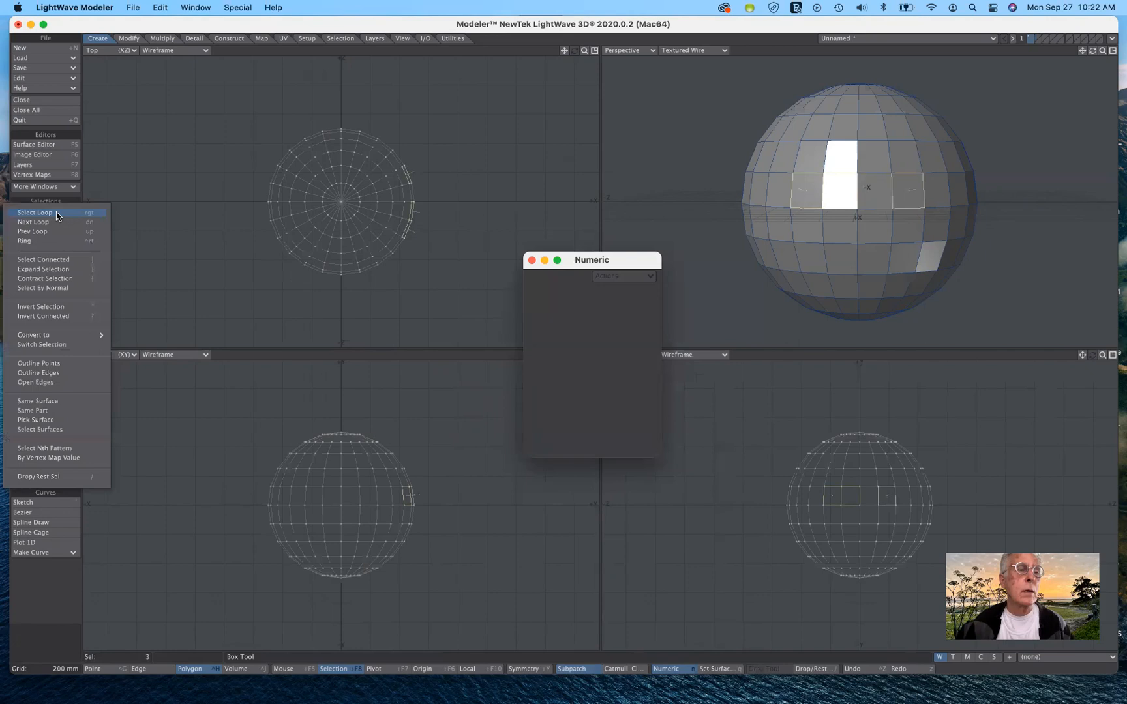
{"action": "left_click", "coordinate": [36, 212]}
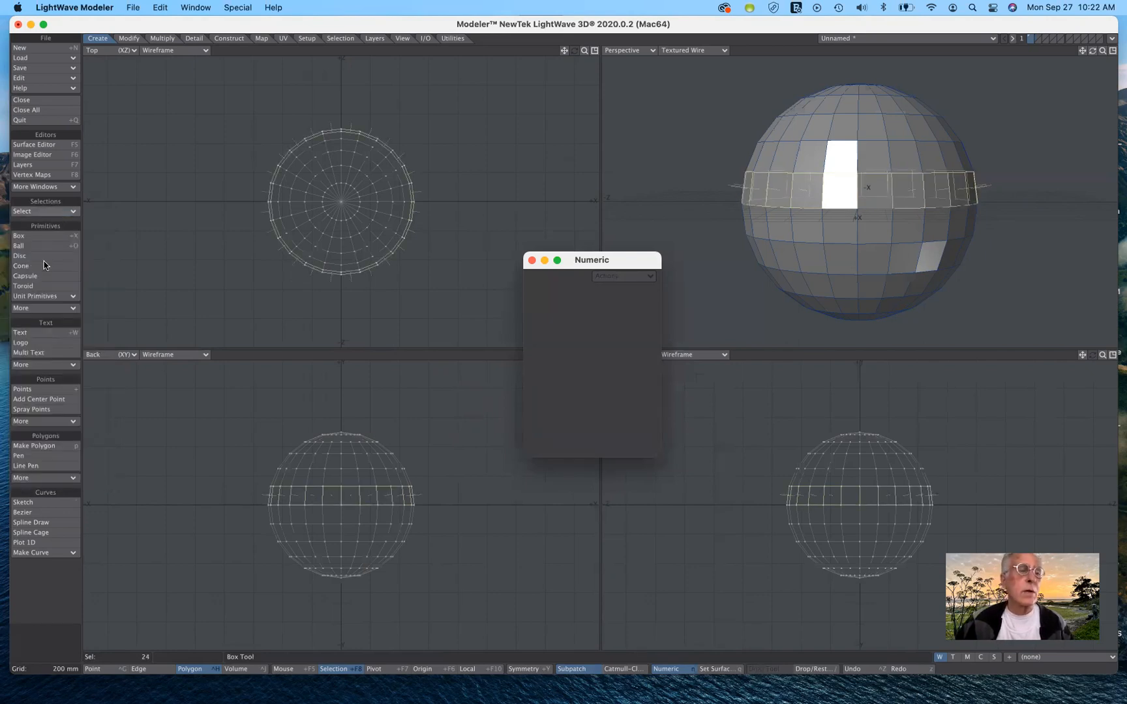
Step: Apply Smooth Shift to the selected band with a 209 mm offset, 100% scale and 89.5° maximum smoothing angle
{"action": "left_click", "coordinate": [26, 265]}
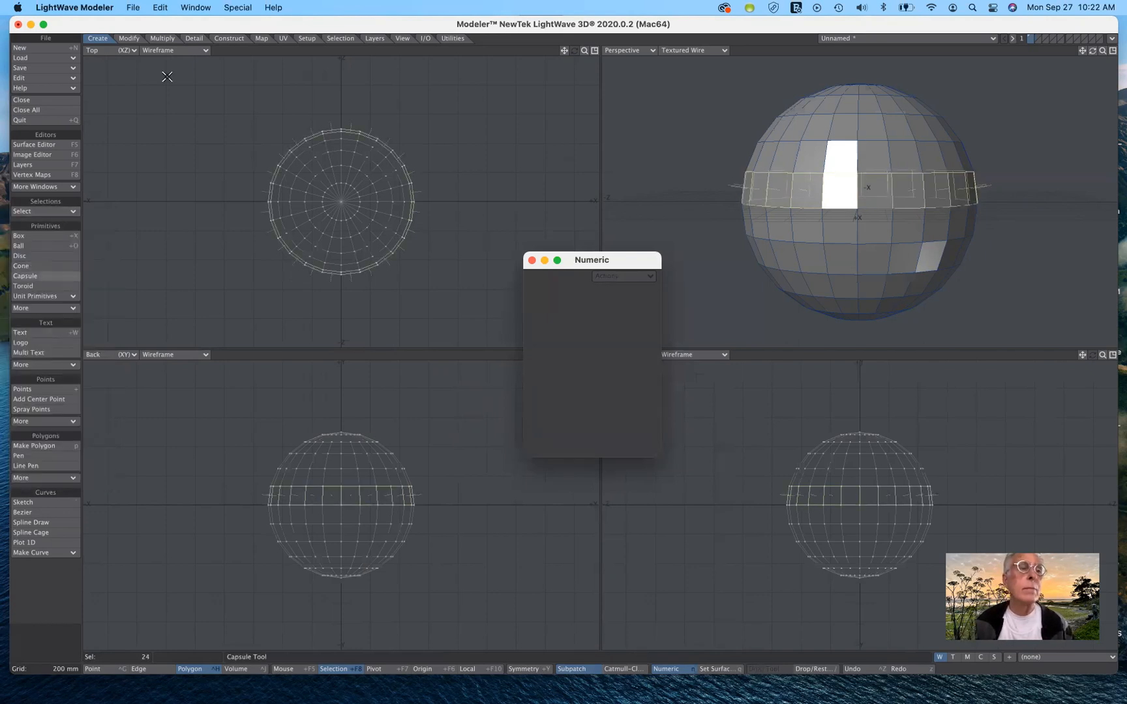
{"action": "left_click", "coordinate": [162, 38]}
{"action": "left_click", "coordinate": [64, 401]}
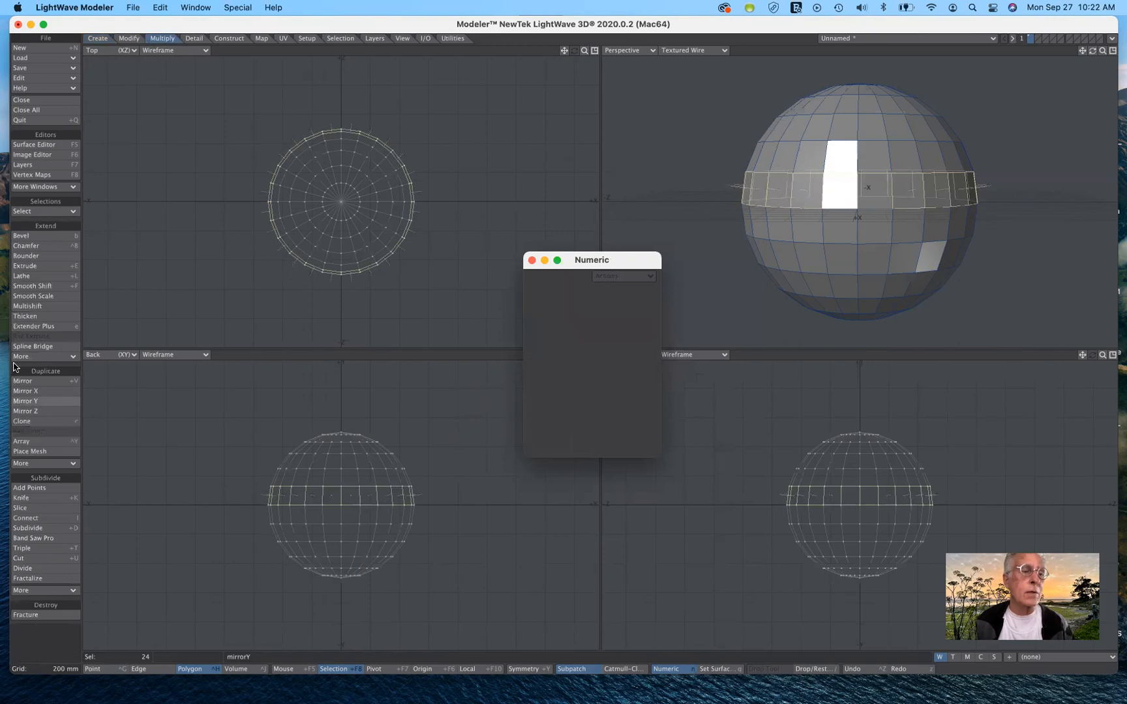
{"action": "left_click", "coordinate": [55, 286]}
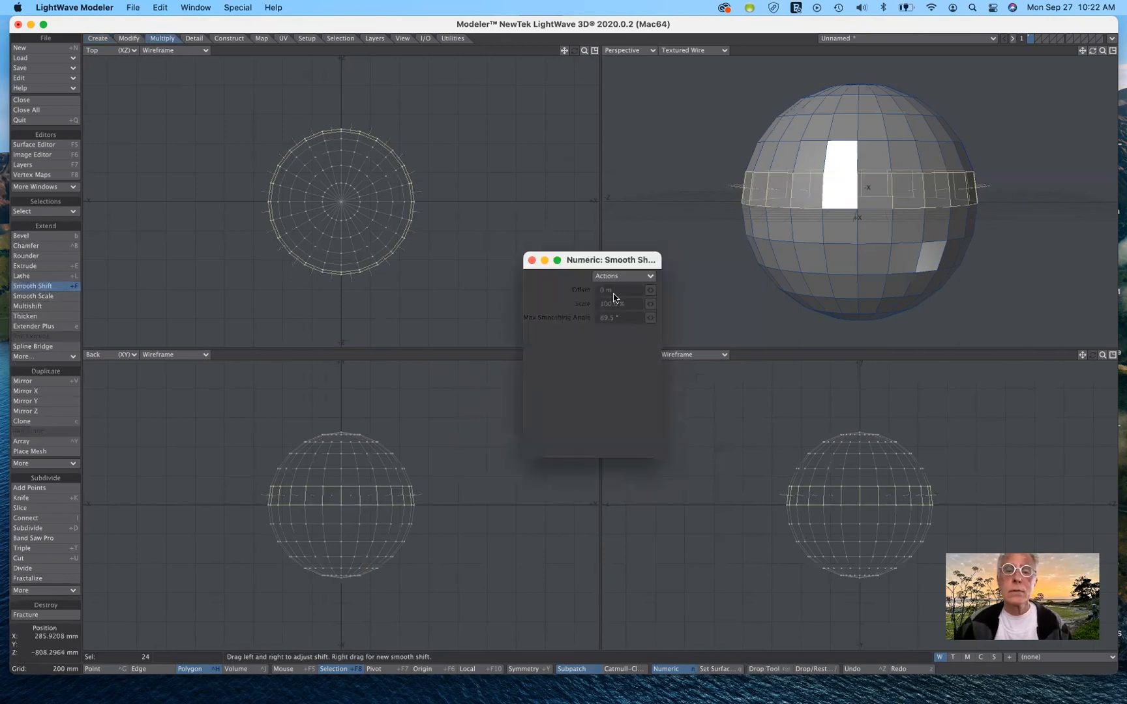
{"action": "left_click", "coordinate": [629, 276]}
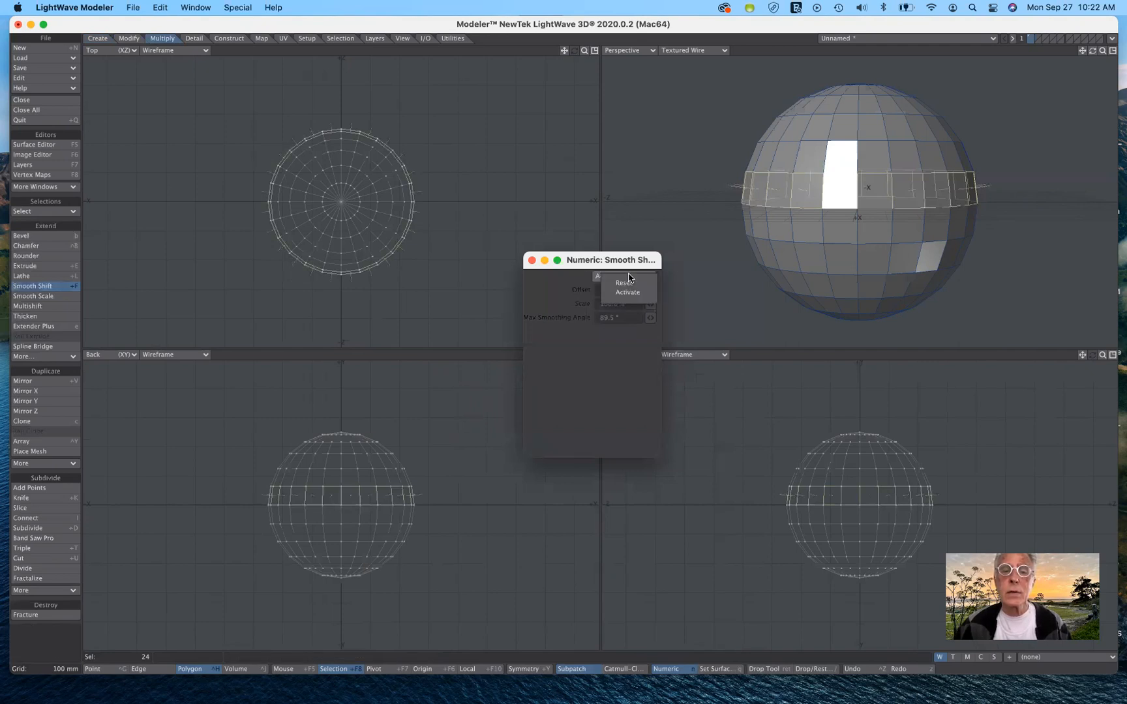
{"action": "left_click", "coordinate": [629, 291]}
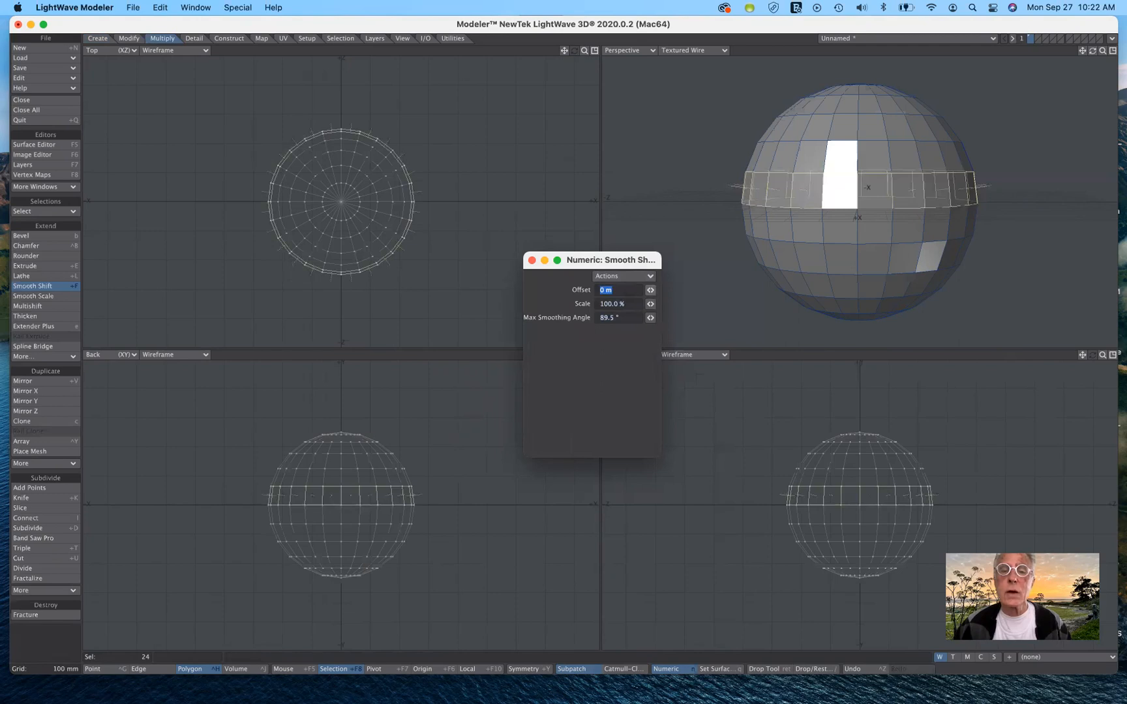
{"action": "type", "text": "28 mm"}
{"action": "key", "text": "Return"}
{"action": "left_click_drag", "start_coordinate": [650, 290], "coordinate": [695, 290]}
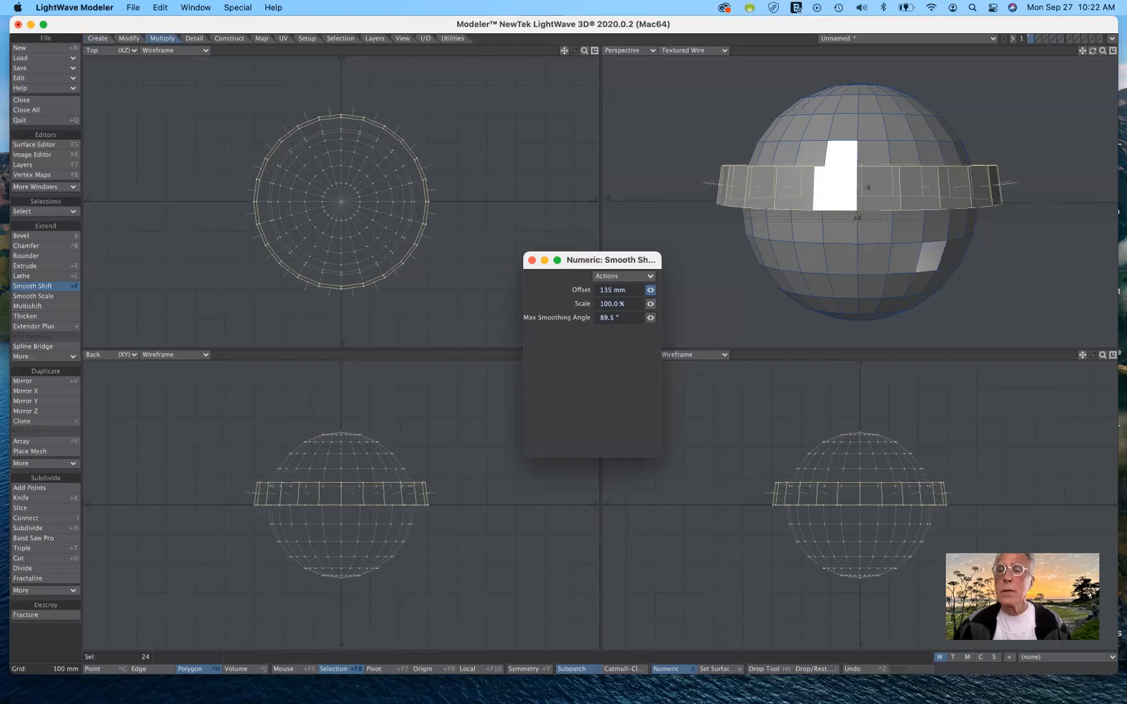
{"action": "left_click_drag", "start_coordinate": [723, 290], "coordinate": [768, 291]}
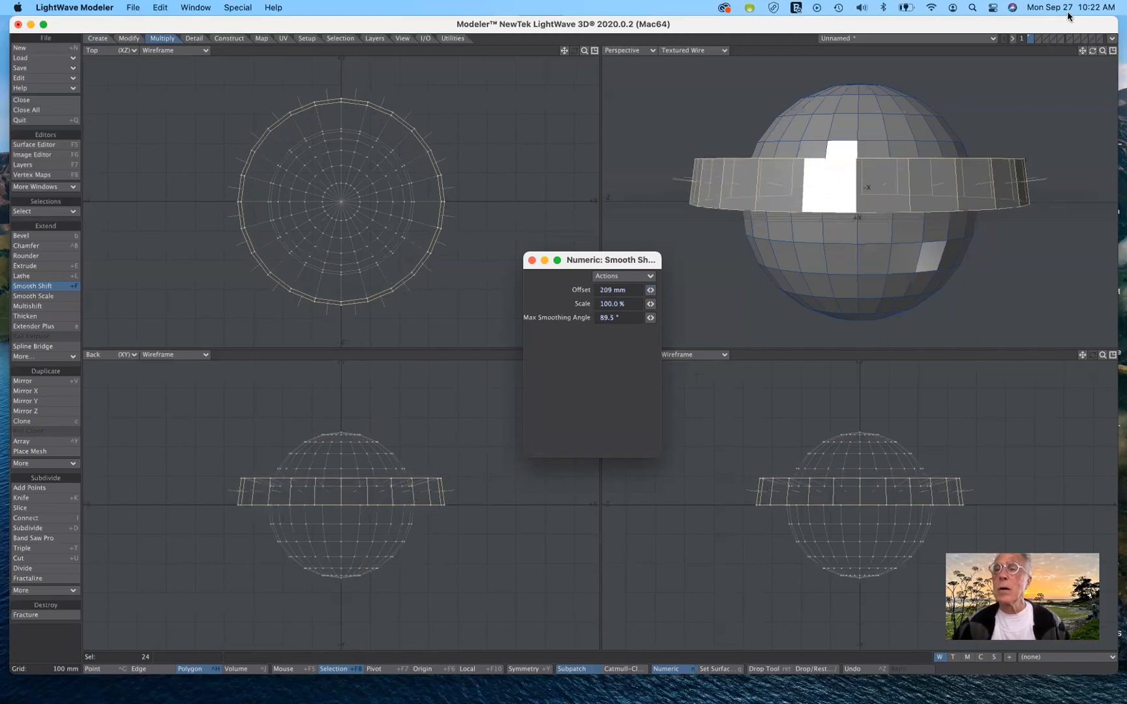
{"action": "mouse_move", "coordinate": [1092, 51]}
{"action": "left_mouse_down"}
{"action": "mouse_move", "coordinate": [1092, 114]}
{"action": "mouse_move", "coordinate": [1092, 72]}
{"action": "left_mouse_up"}
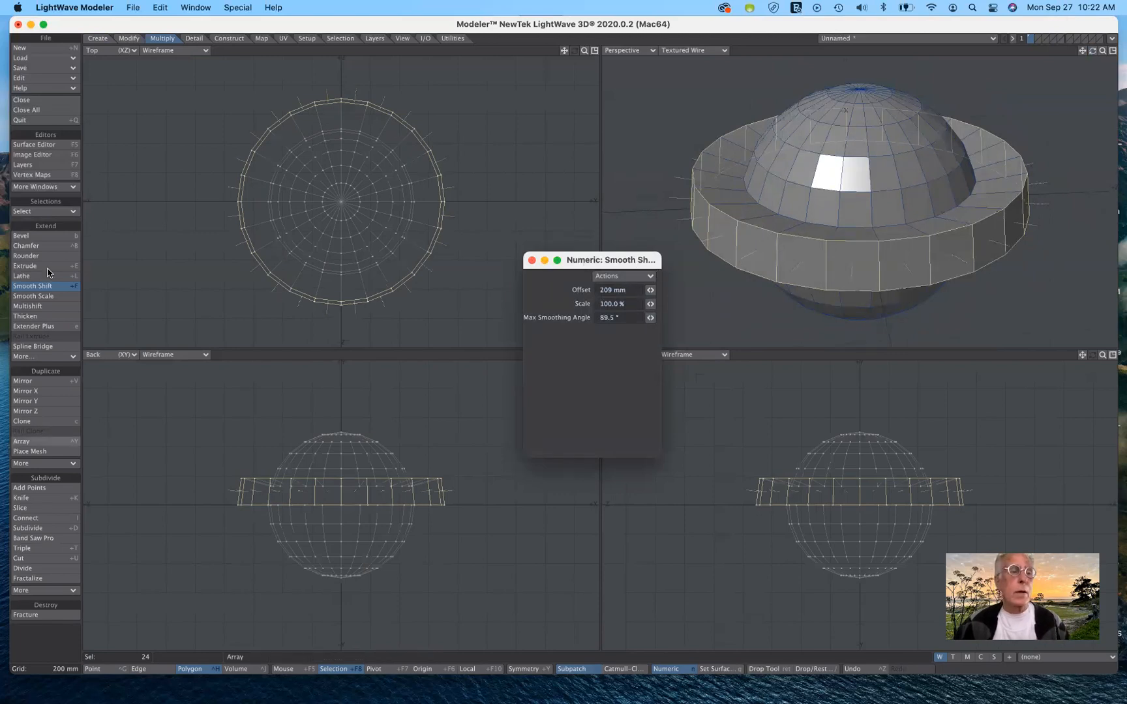
{"action": "left_click", "coordinate": [48, 289]}
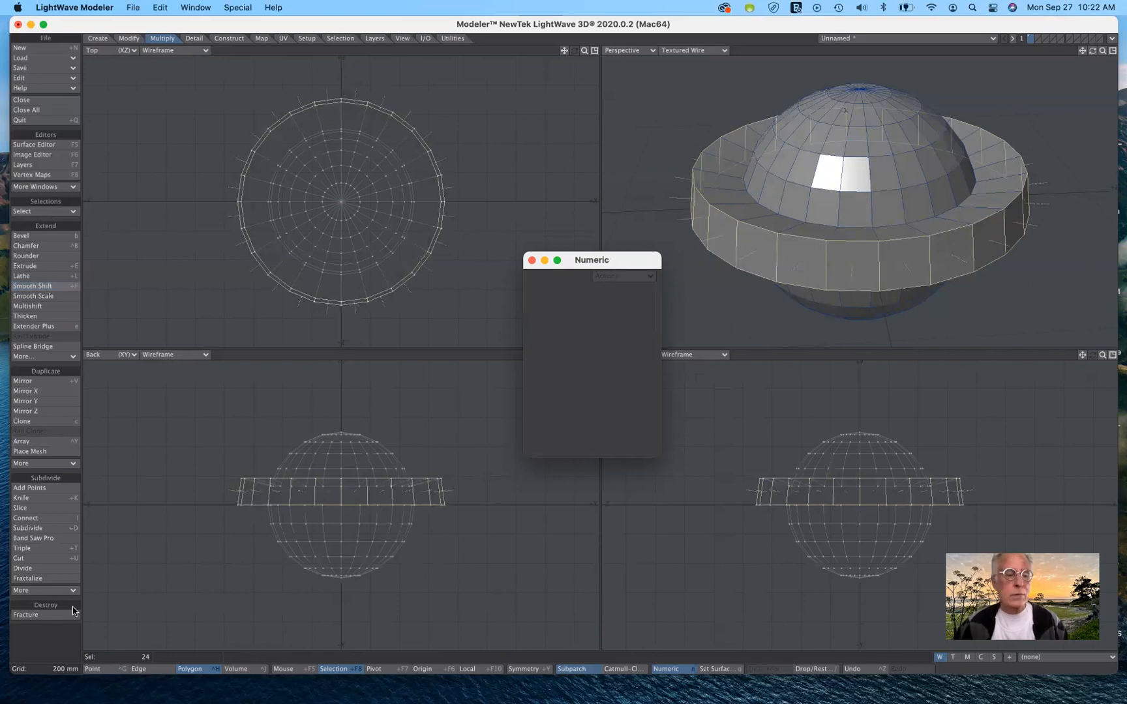
Step: Clear the polygon selection and convert the ringed ball to subpatches
{"action": "left_click", "coordinate": [55, 642]}
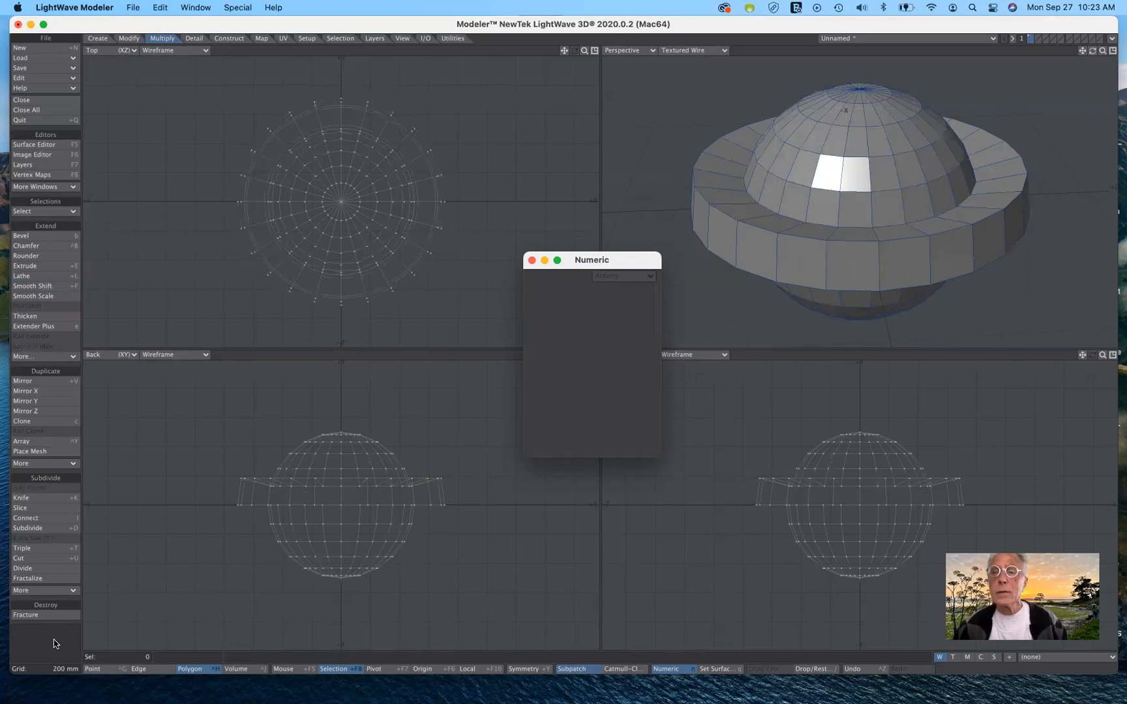
{"action": "key", "text": "Tab"}
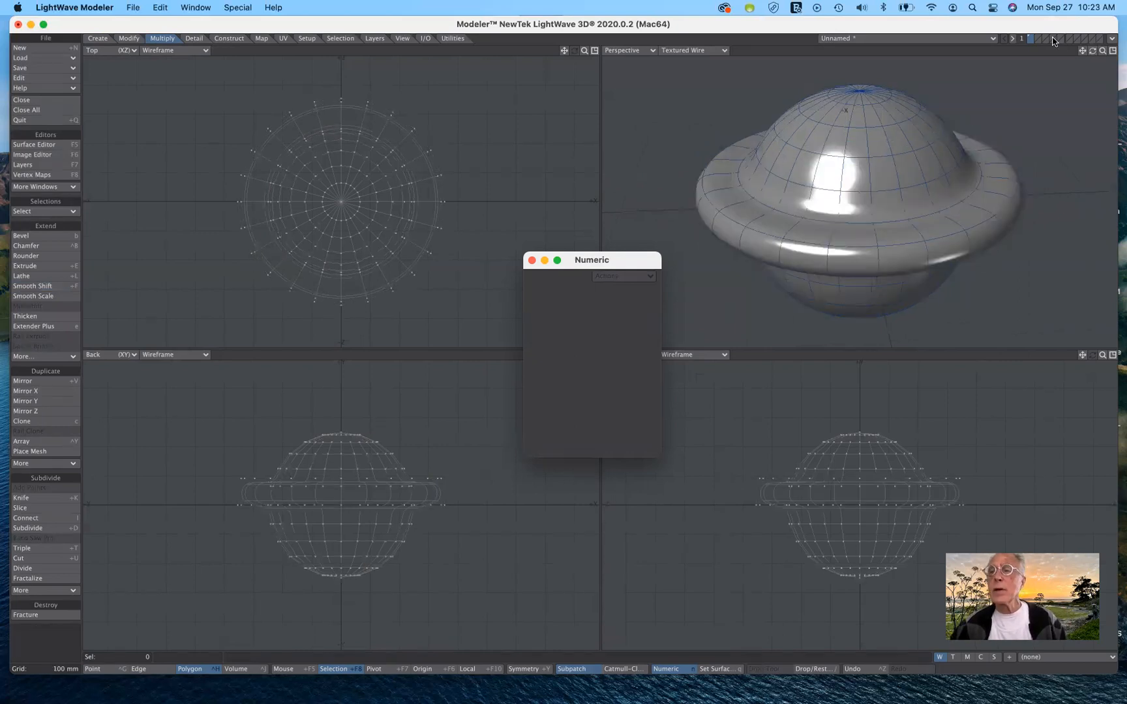
Step: Select two neighbouring polygons on the outer rim of the ball's ring and extend the selection to the full loop
{"action": "mouse_move", "coordinate": [1094, 54]}
{"action": "left_mouse_down"}
{"action": "mouse_move", "coordinate": [1094, 88]}
{"action": "mouse_move", "coordinate": [1093, 54]}
{"action": "left_mouse_up"}
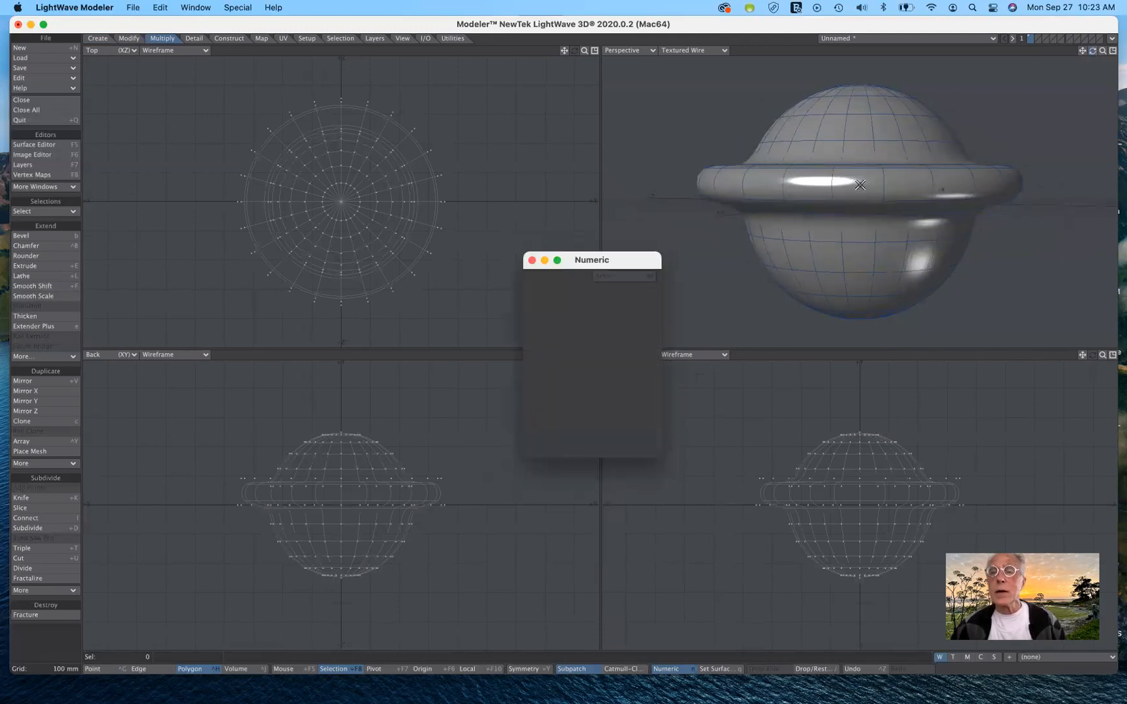
{"action": "left_click_drag", "start_coordinate": [864, 185], "coordinate": [963, 185]}
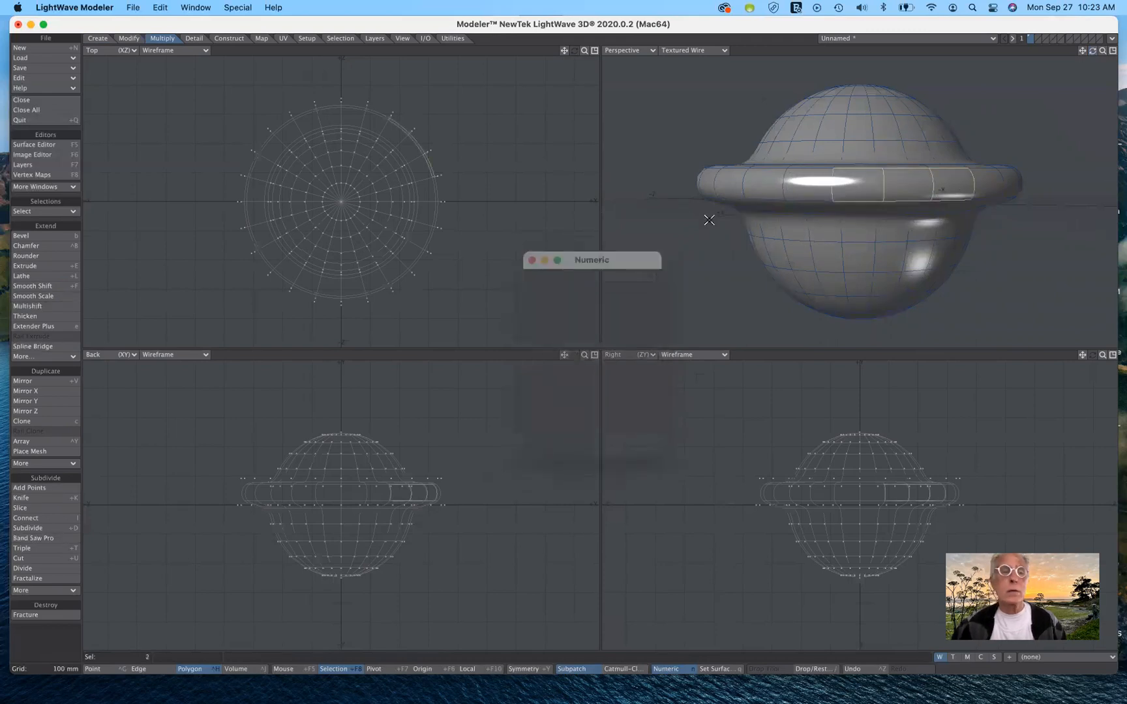
{"action": "left_click", "coordinate": [55, 212]}
{"action": "left_click", "coordinate": [53, 210]}
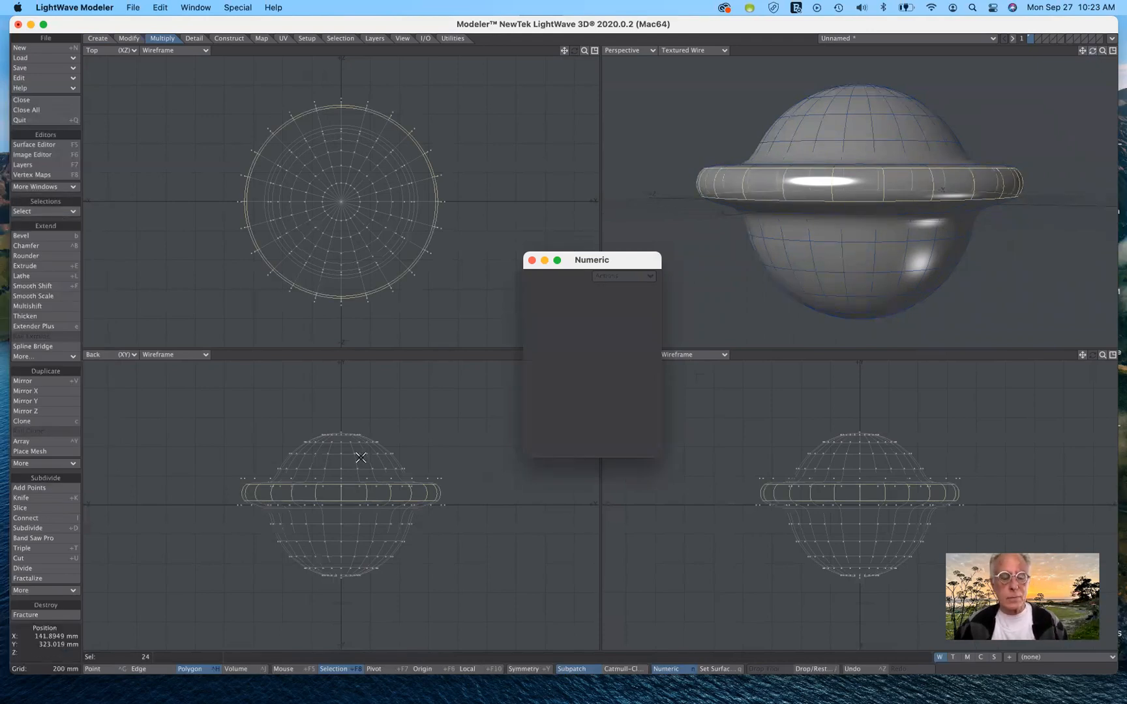
Step: Stretch the selected rim to 93% horizontally and 33% vertically, and scale it outward to 172% with the Size tool to form a saucer
{"action": "key", "text": "h"}
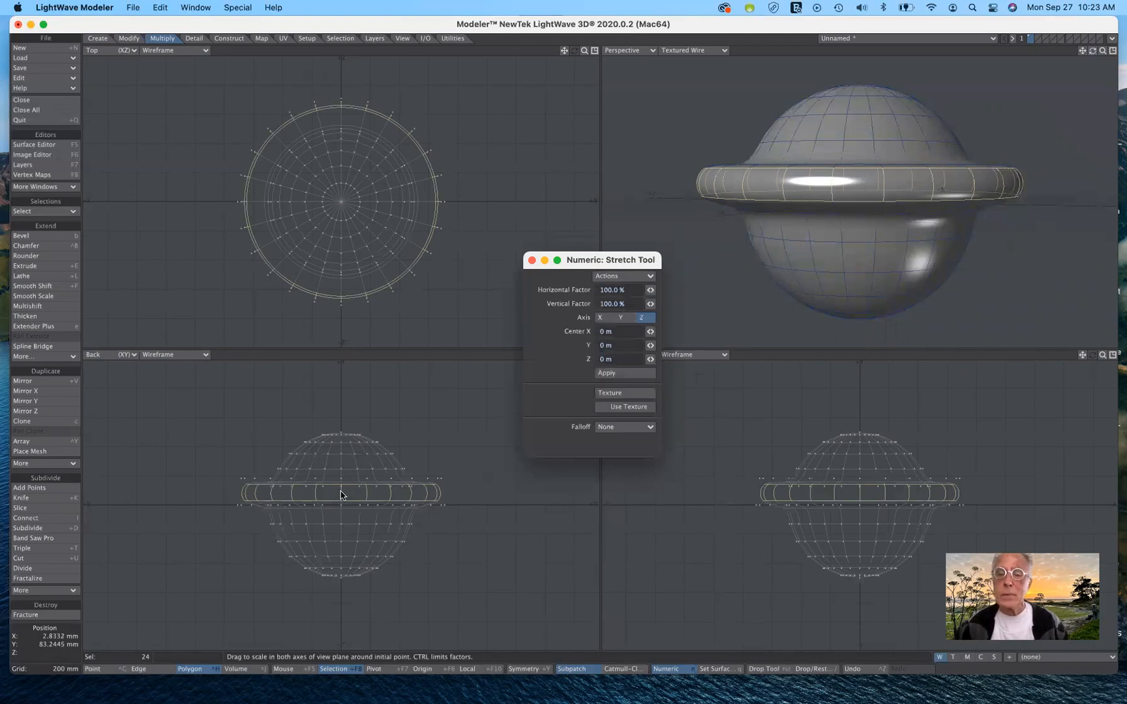
{"action": "left_click_drag", "start_coordinate": [339, 491], "coordinate": [334, 536]}
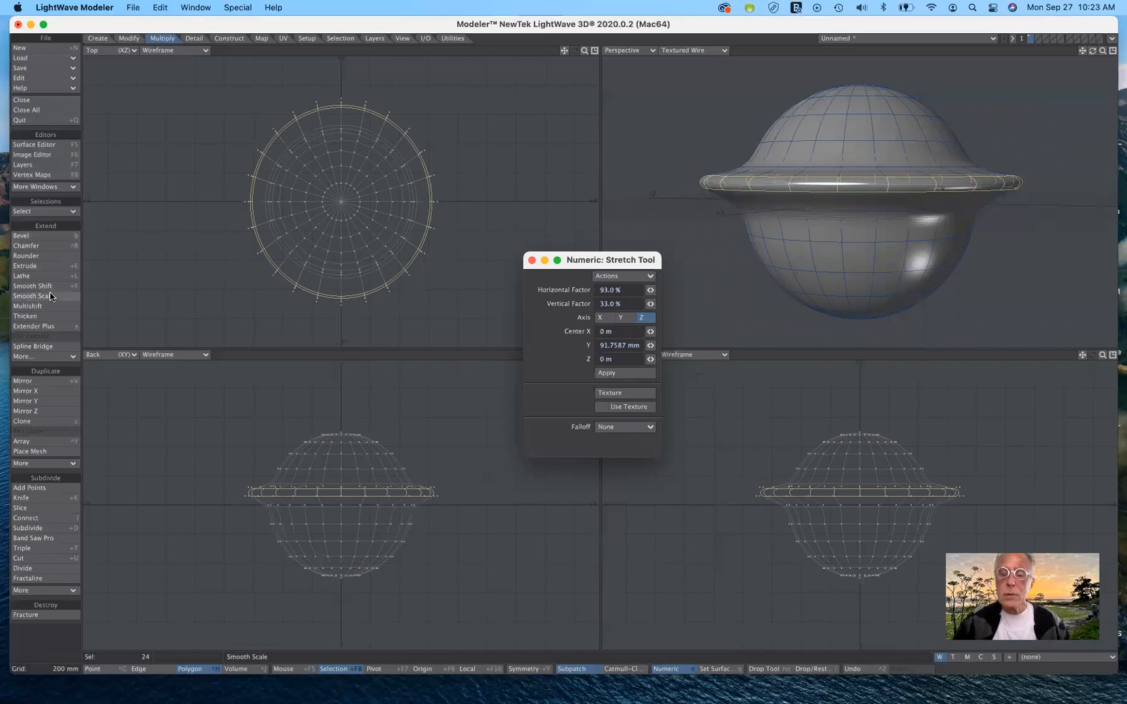
{"action": "key", "text": "shift+h"}
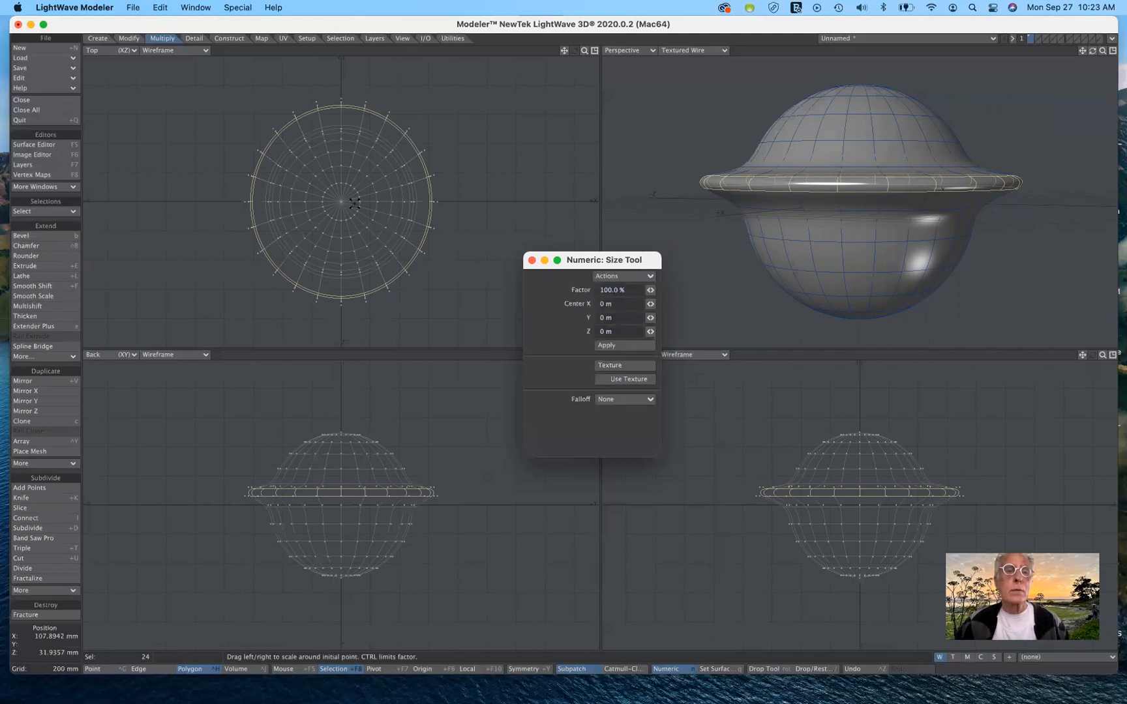
{"action": "left_click_drag", "start_coordinate": [357, 196], "coordinate": [408, 195]}
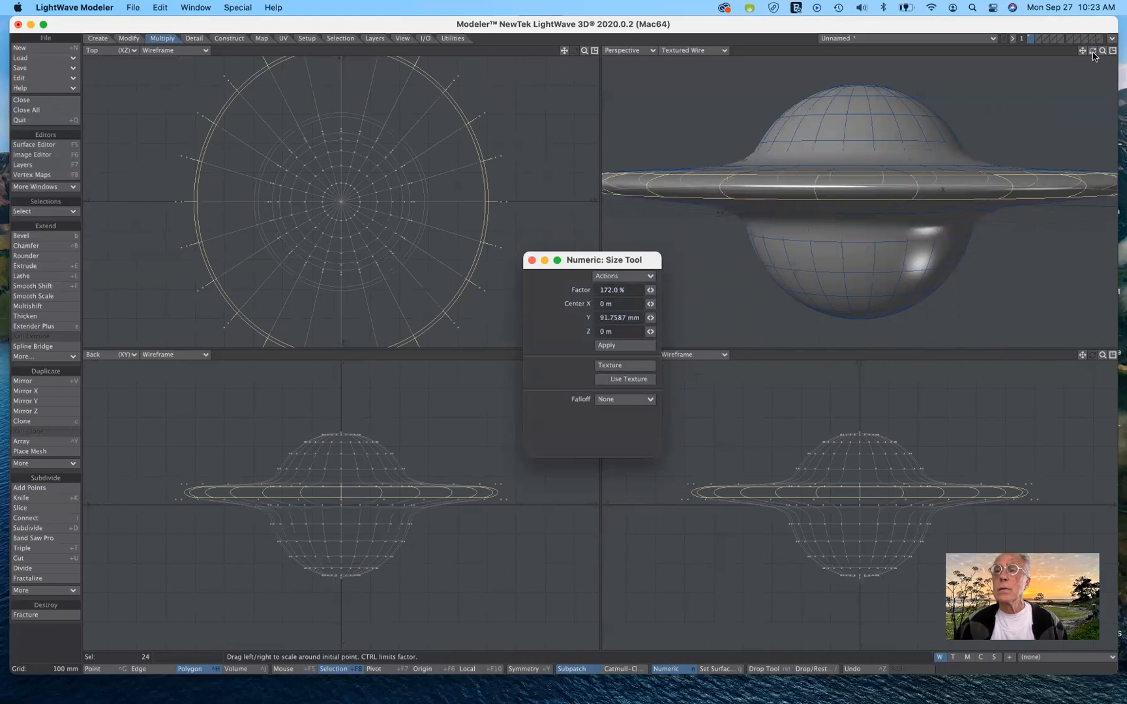
{"action": "left_click_drag", "start_coordinate": [1093, 53], "coordinate": [1090, 82]}
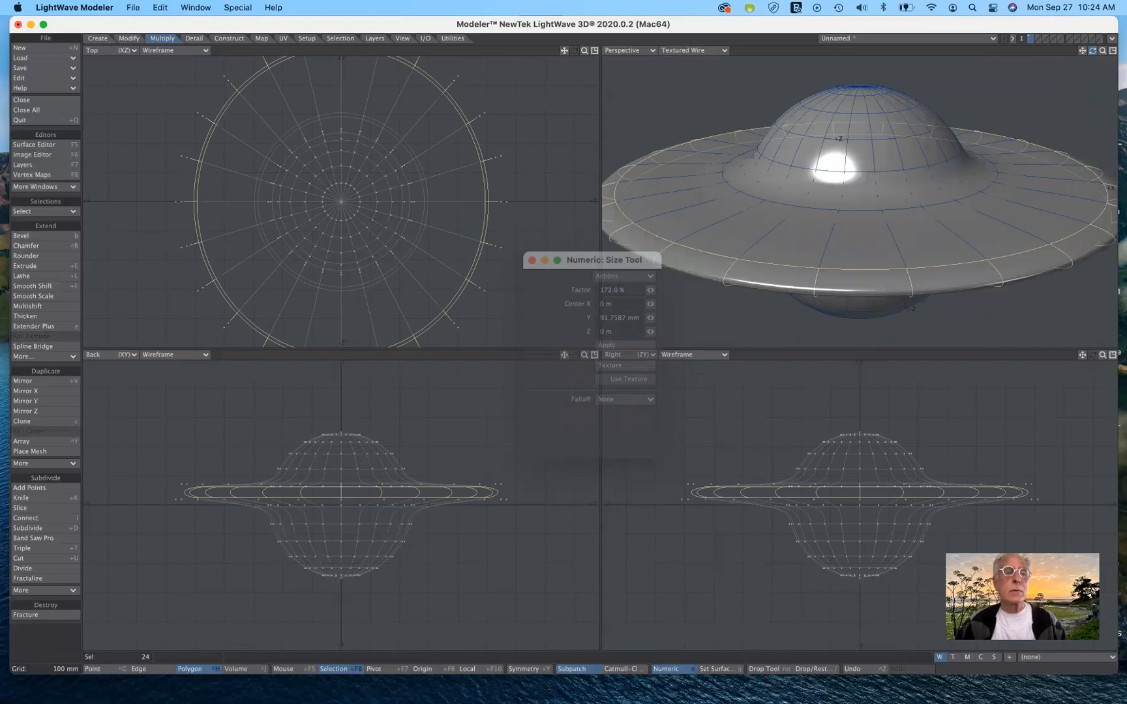
{"action": "left_click_drag", "start_coordinate": [1090, 82], "coordinate": [1093, 56]}
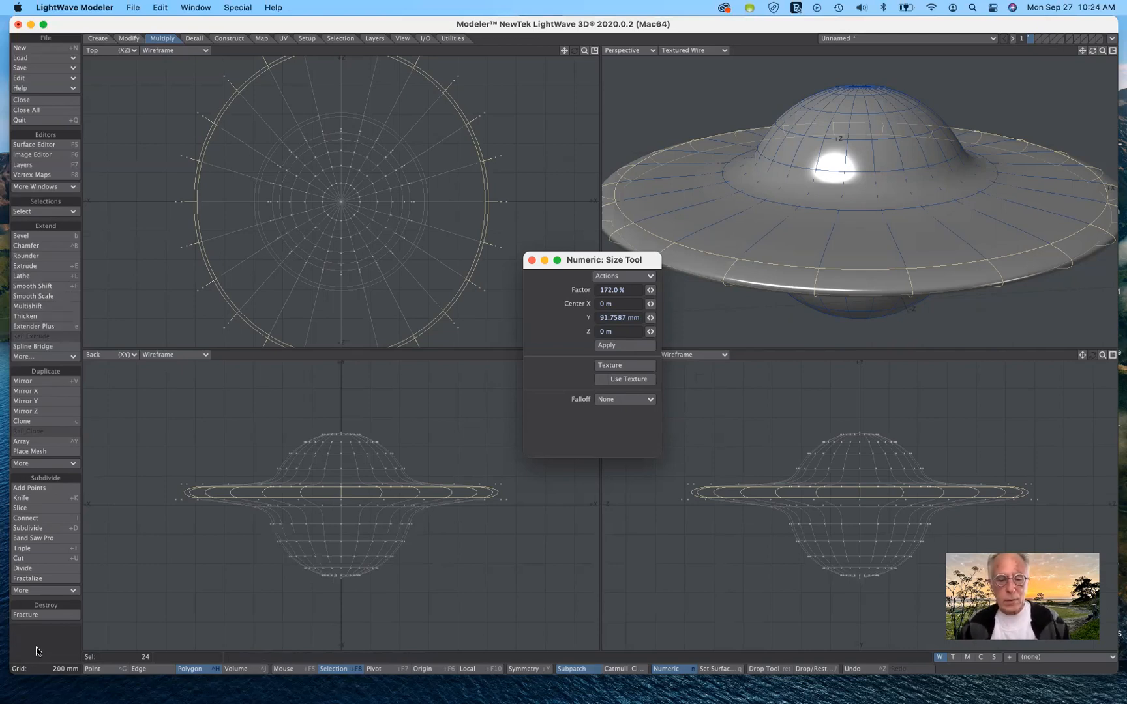
Step: Drop the Size tool, clear the rim selection and delete the whole saucer
{"action": "key", "text": "t"}
{"action": "key", "text": "Return"}
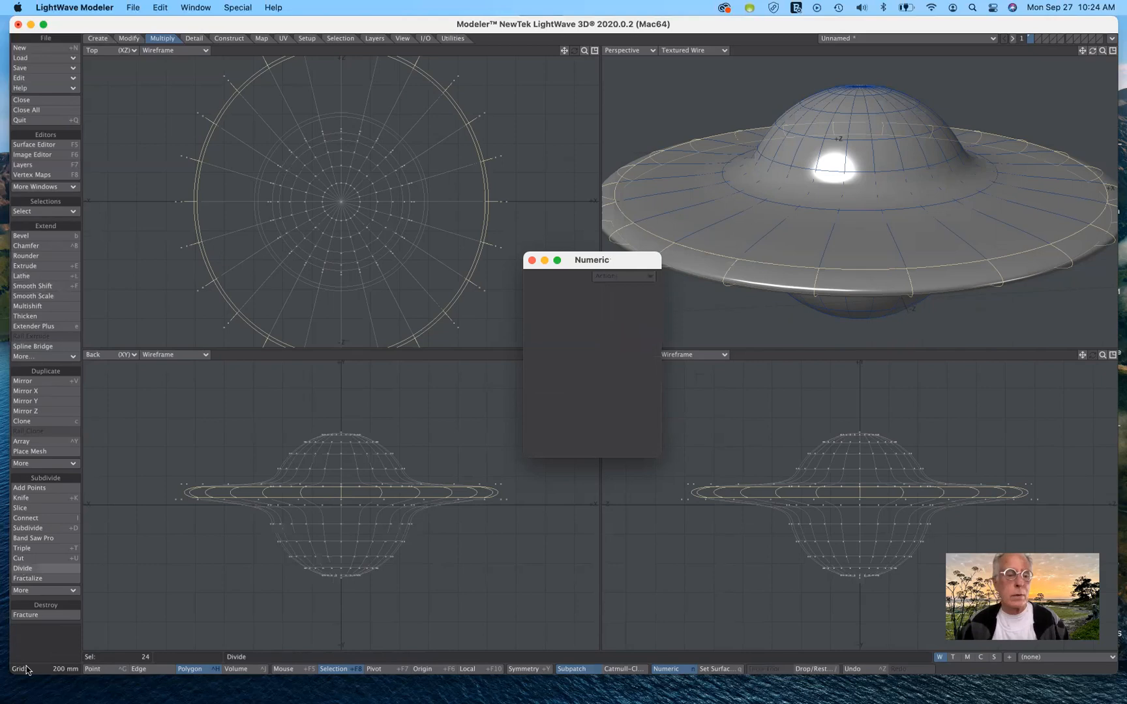
{"action": "left_click", "coordinate": [37, 651]}
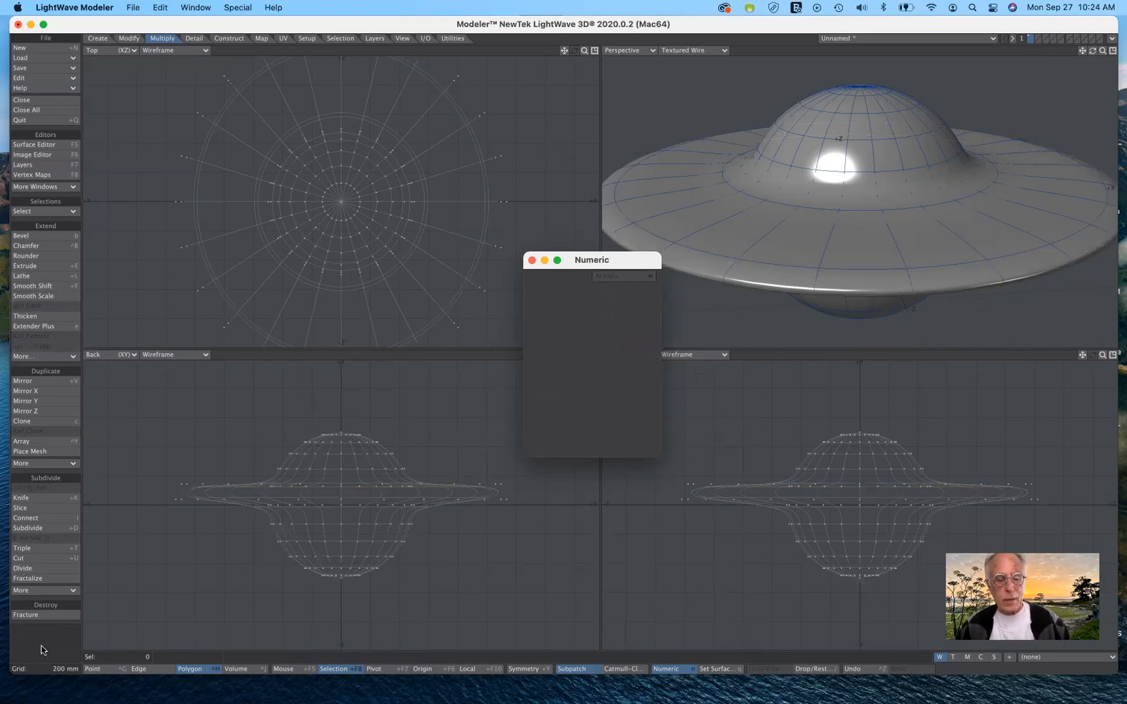
{"action": "key", "text": "Delete"}
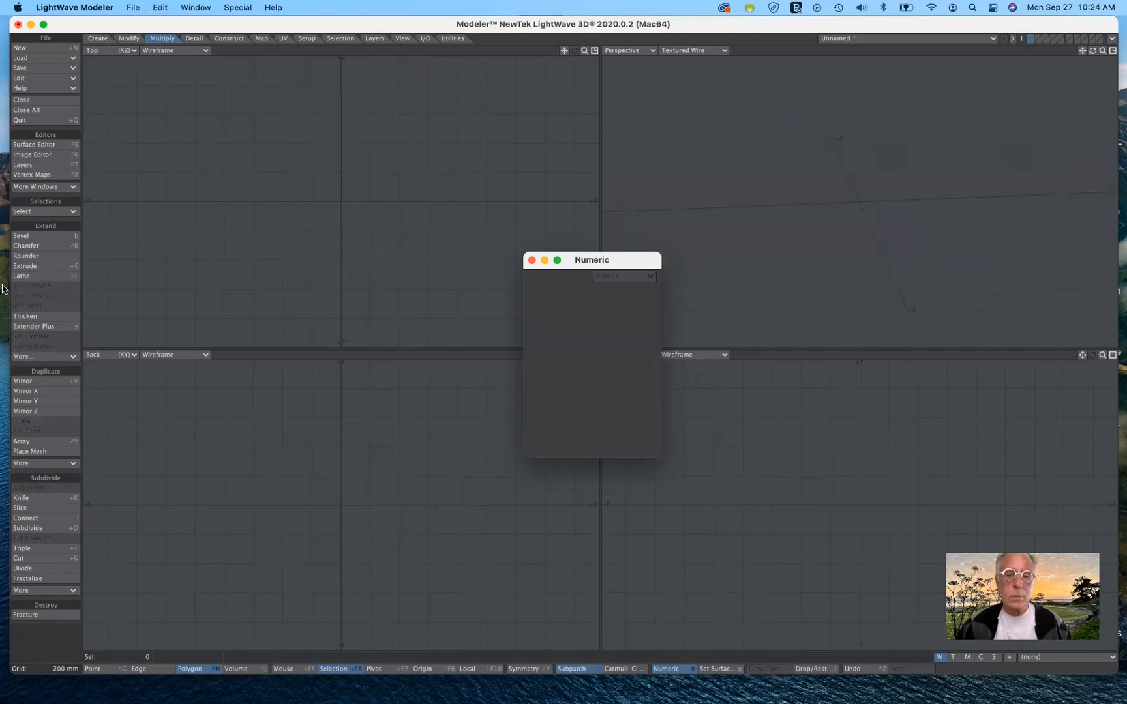
Step: Create a 1 m cube centred at the origin with the Box tool and close the tool
{"action": "left_click", "coordinate": [95, 39]}
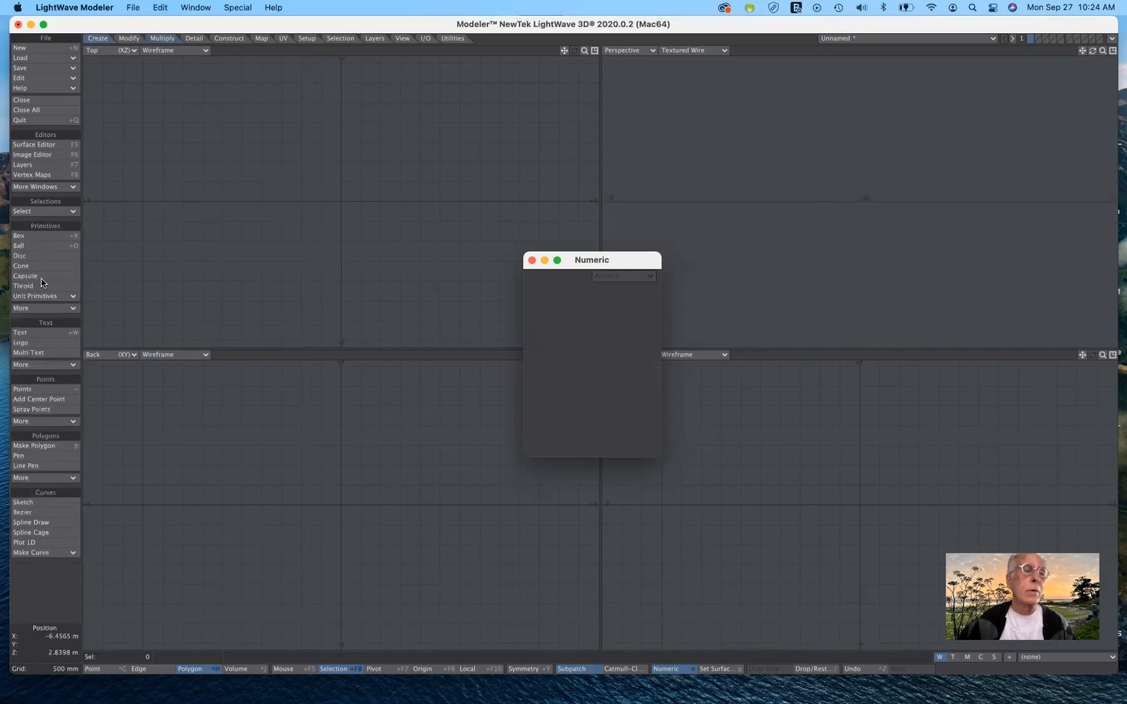
{"action": "left_click", "coordinate": [56, 236]}
{"action": "left_click", "coordinate": [618, 276]}
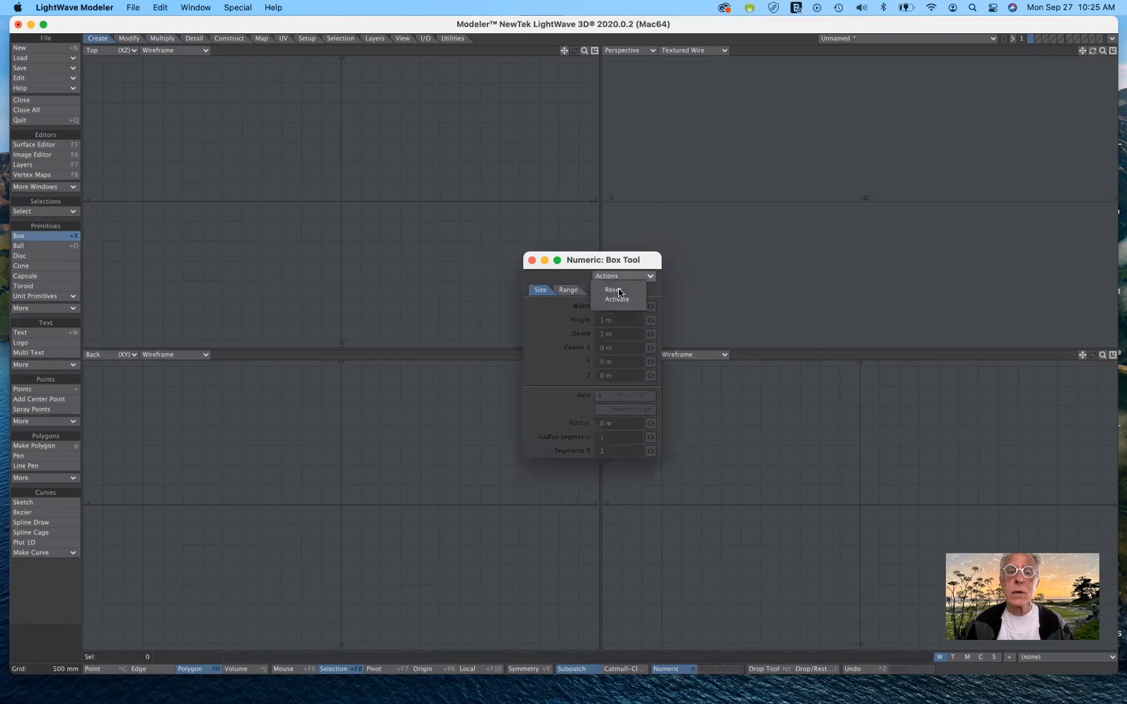
{"action": "left_click", "coordinate": [617, 299]}
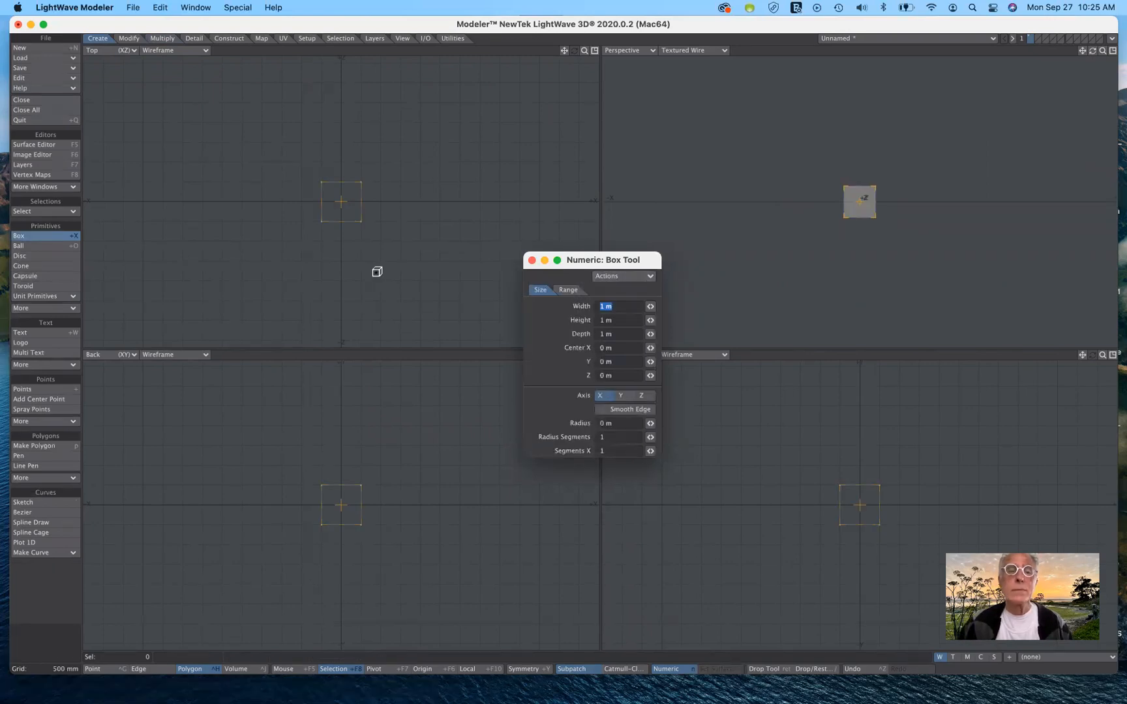
{"action": "left_click", "coordinate": [52, 237]}
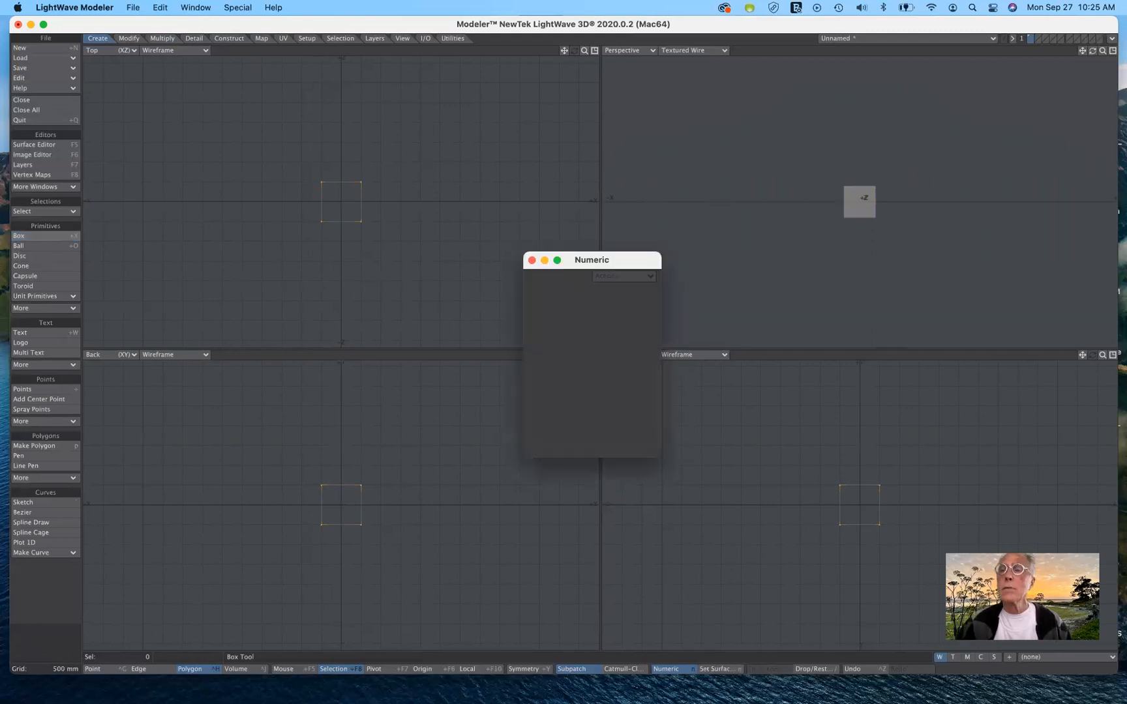
Step: Select the front face of the cube and delete it to leave an open box
{"action": "left_click_drag", "start_coordinate": [1102, 51], "coordinate": [1024, 58]}
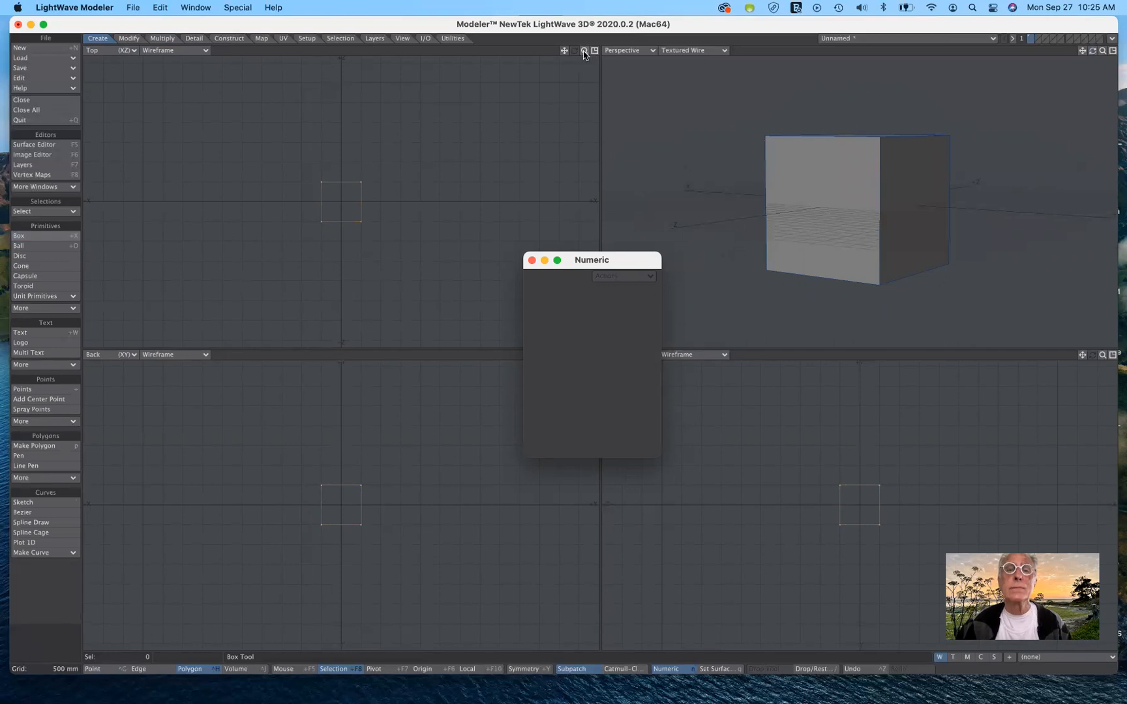
{"action": "left_click_drag", "start_coordinate": [583, 51], "coordinate": [506, 88]}
{"action": "left_click", "coordinate": [799, 233]}
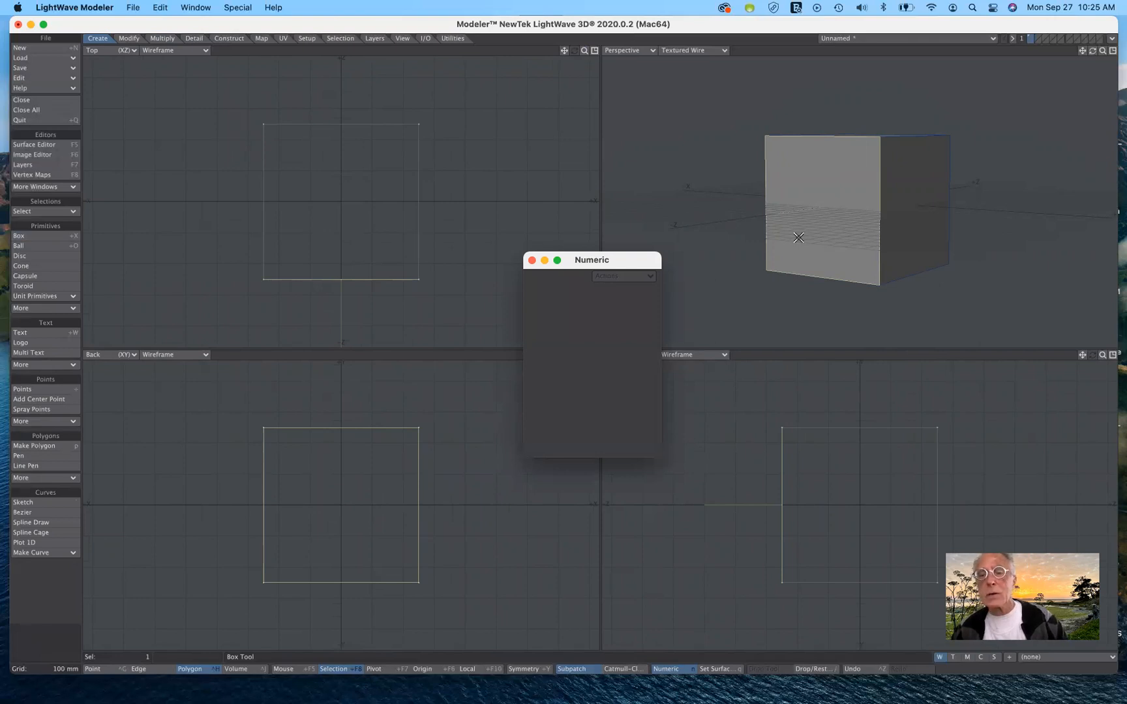
{"action": "left_click", "coordinate": [798, 237]}
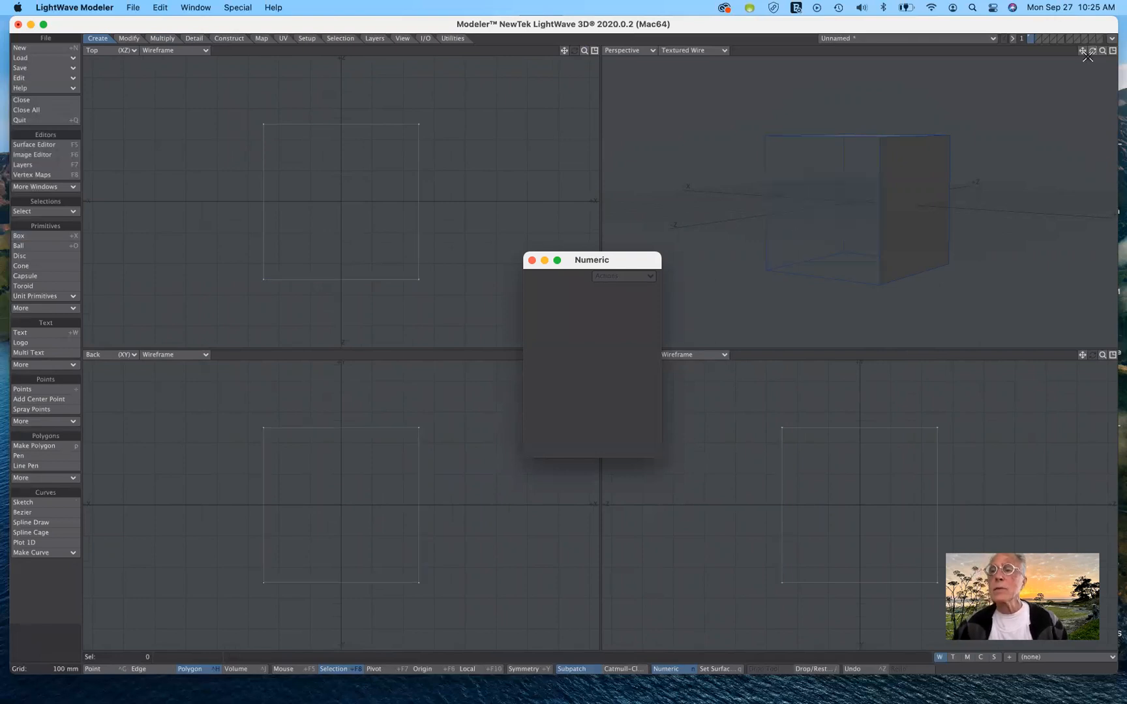
Step: Thicken the open box's walls by 50 mm with one segment and the Normal algorithm
{"action": "mouse_move", "coordinate": [1093, 52]}
{"action": "left_mouse_down"}
{"action": "mouse_move", "coordinate": [1112, 64]}
{"action": "mouse_move", "coordinate": [1079, 70]}
{"action": "left_mouse_up"}
{"action": "mouse_move", "coordinate": [1092, 51]}
{"action": "left_mouse_down"}
{"action": "mouse_move", "coordinate": [1033, 73]}
{"action": "mouse_move", "coordinate": [1076, 71]}
{"action": "left_mouse_up"}
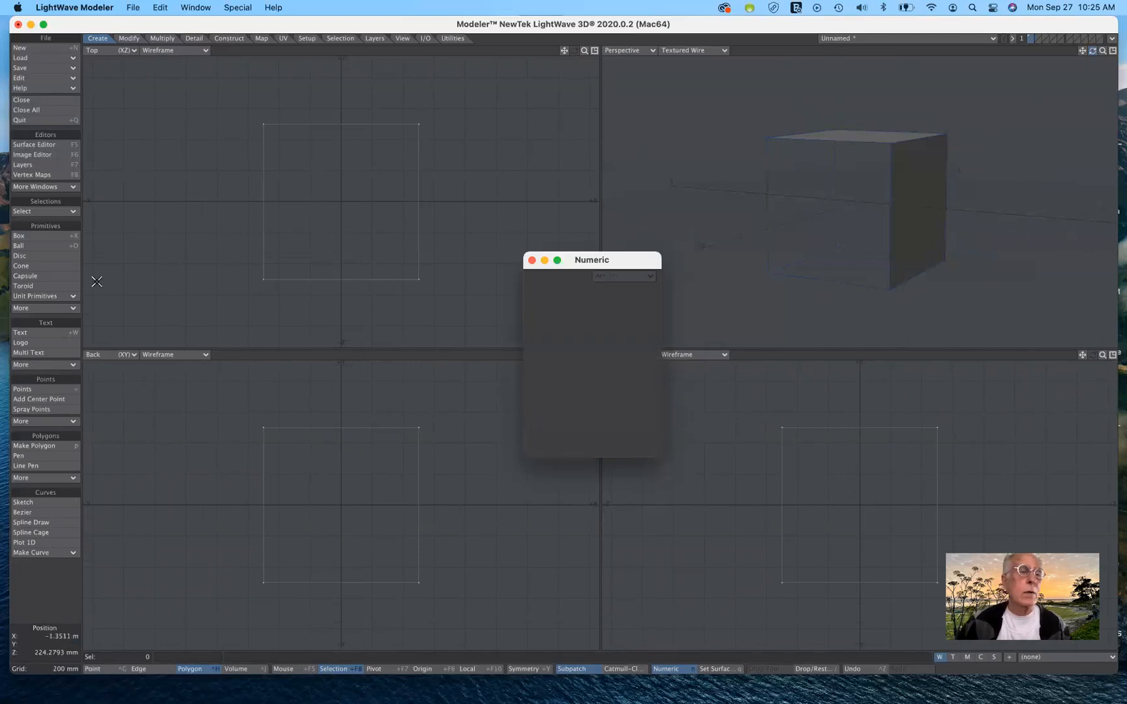
{"action": "left_click", "coordinate": [47, 277]}
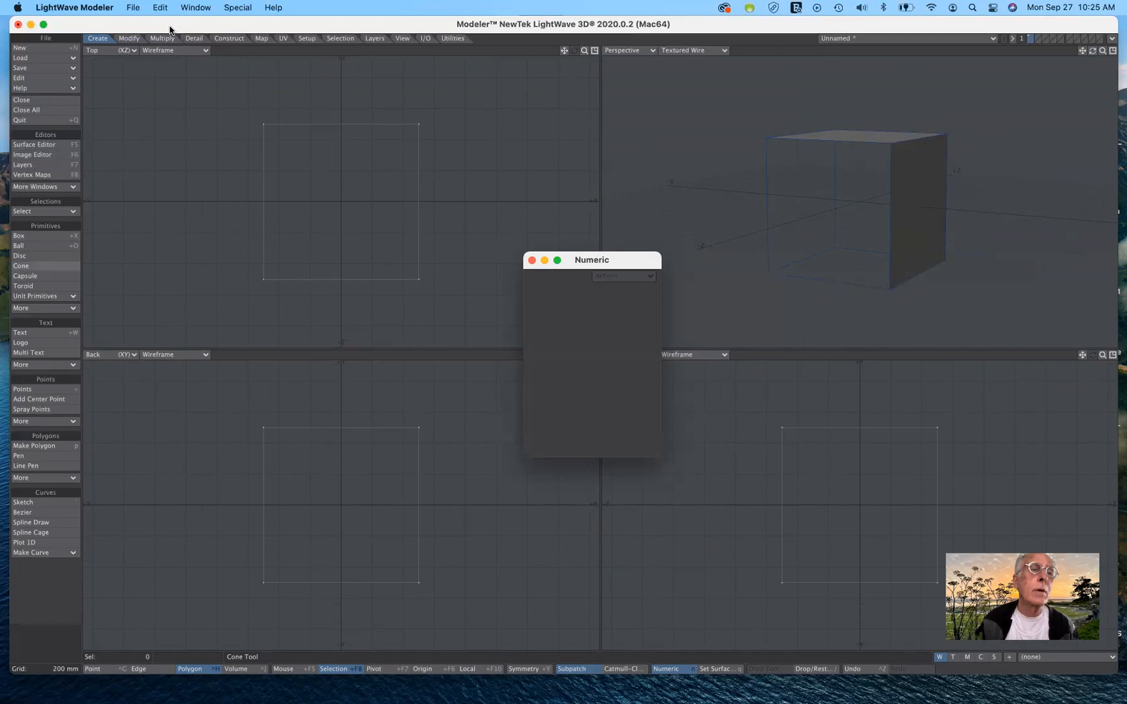
{"action": "left_click", "coordinate": [154, 98]}
{"action": "left_click", "coordinate": [161, 38]}
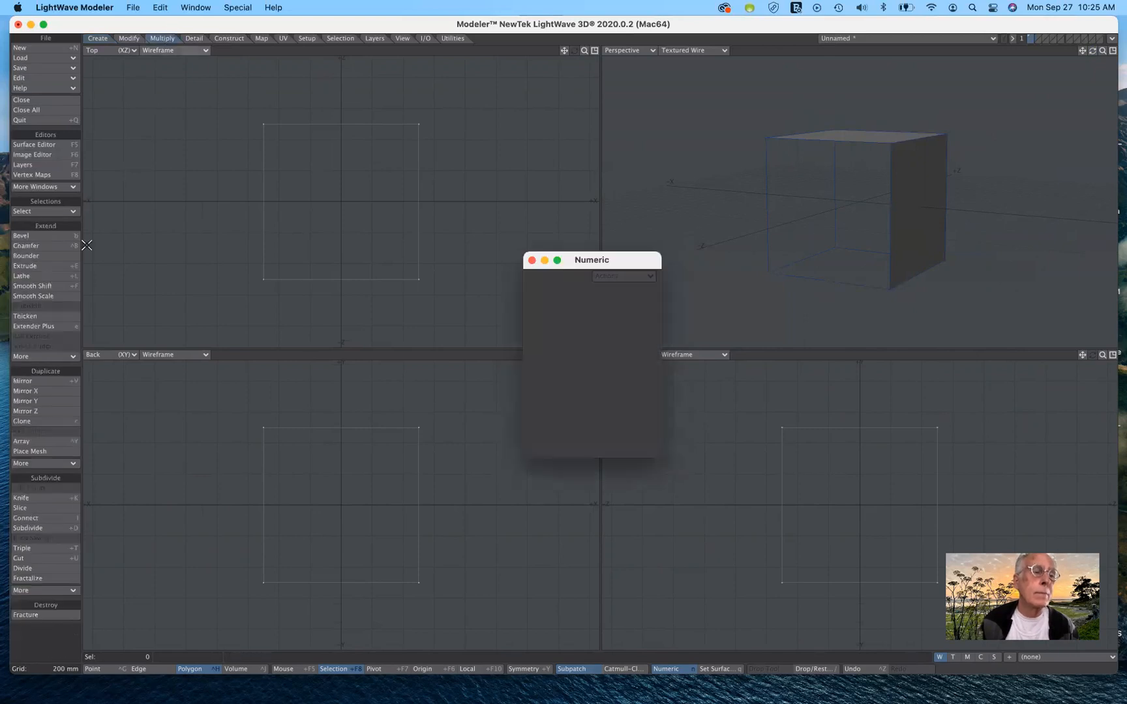
{"action": "left_click", "coordinate": [26, 316]}
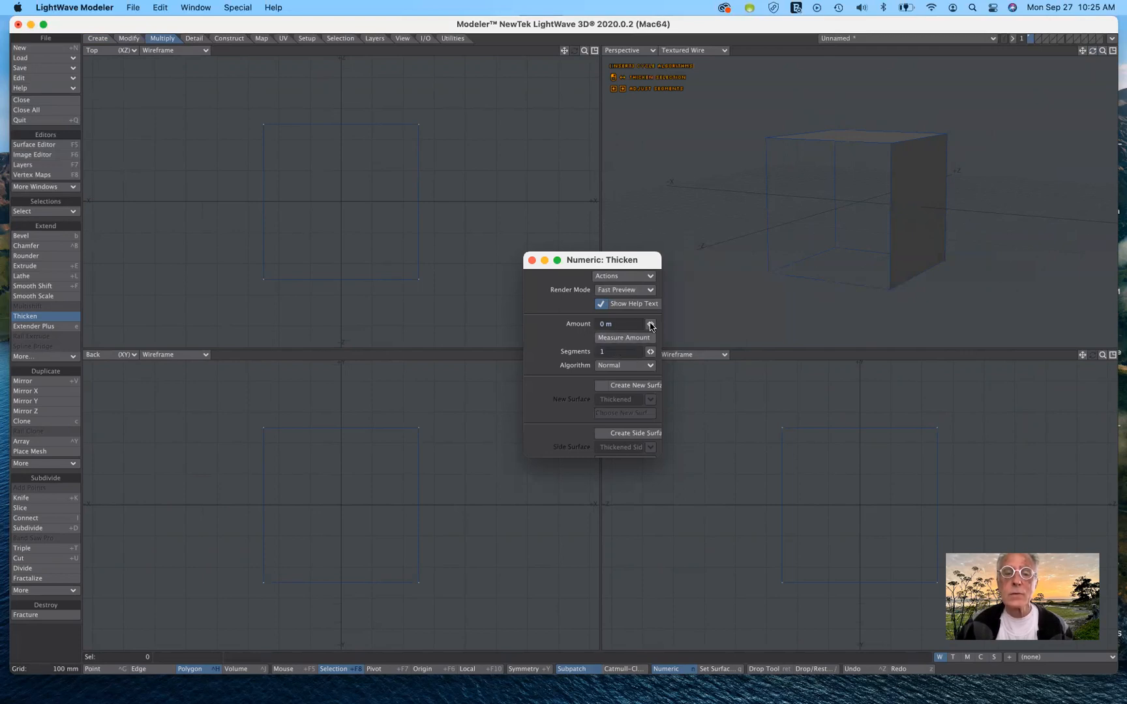
{"action": "left_click", "coordinate": [606, 323]}
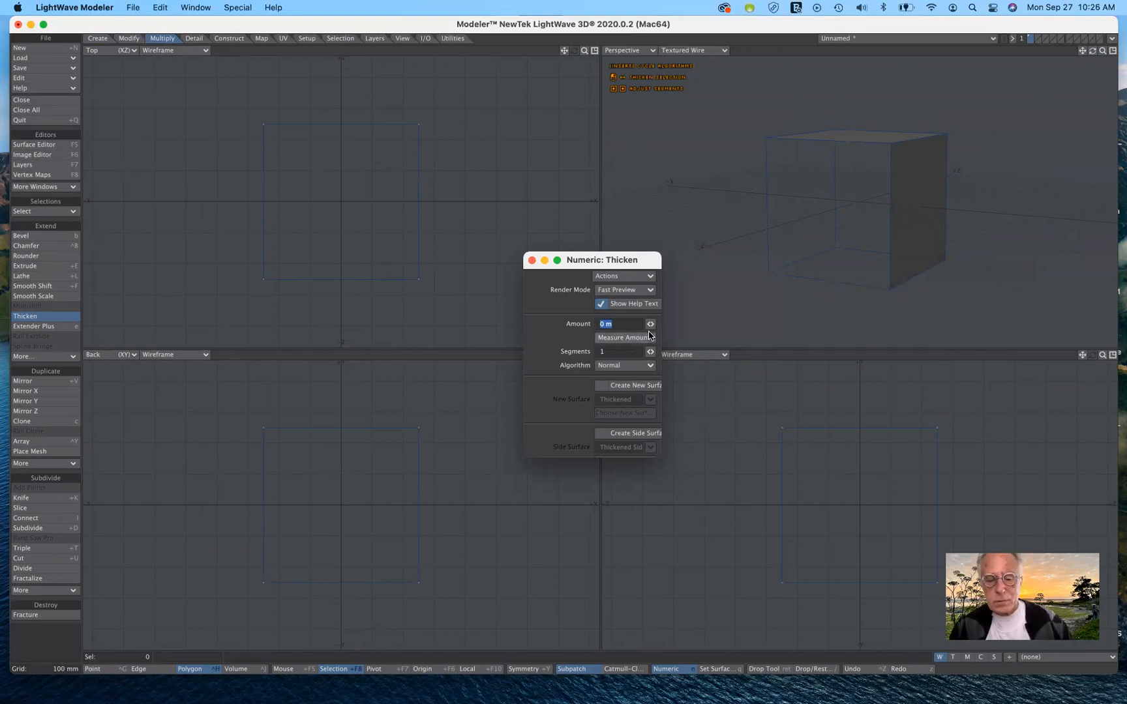
{"action": "type", "text": "50mm"}
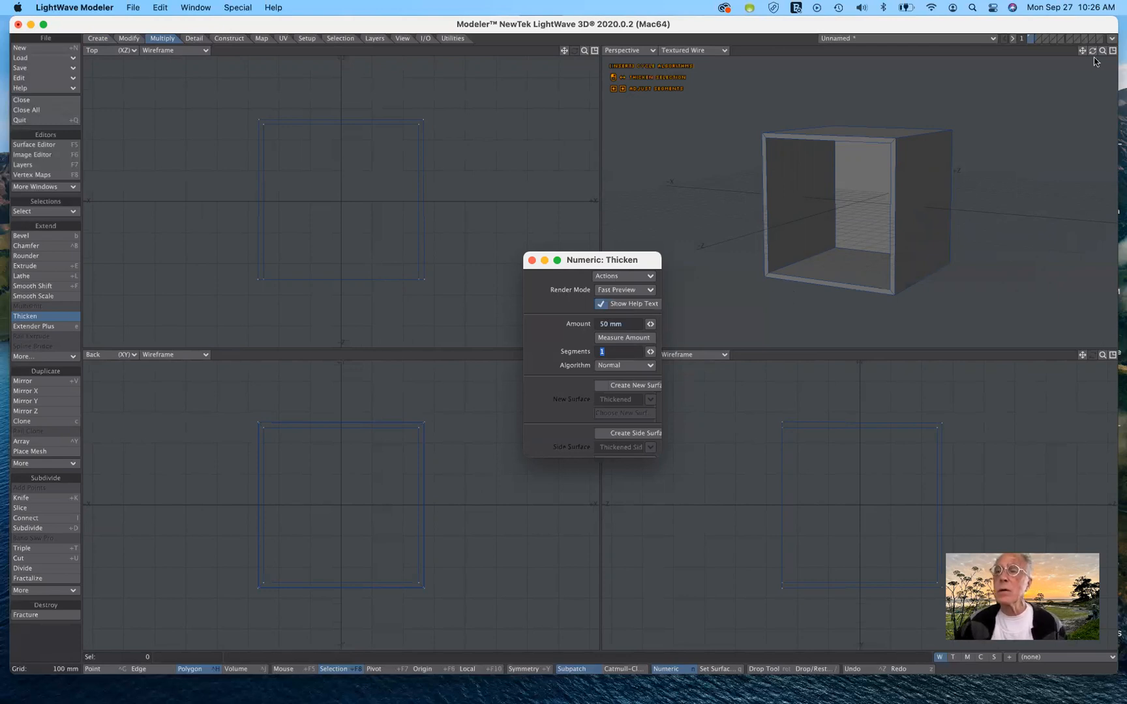
{"action": "mouse_move", "coordinate": [1092, 51]}
{"action": "left_mouse_down"}
{"action": "mouse_move", "coordinate": [1059, 43]}
{"action": "mouse_move", "coordinate": [1116, 55]}
{"action": "mouse_move", "coordinate": [1090, 70]}
{"action": "mouse_move", "coordinate": [1079, 44]}
{"action": "mouse_move", "coordinate": [1065, 56]}
{"action": "mouse_move", "coordinate": [1080, 54]}
{"action": "left_mouse_up"}
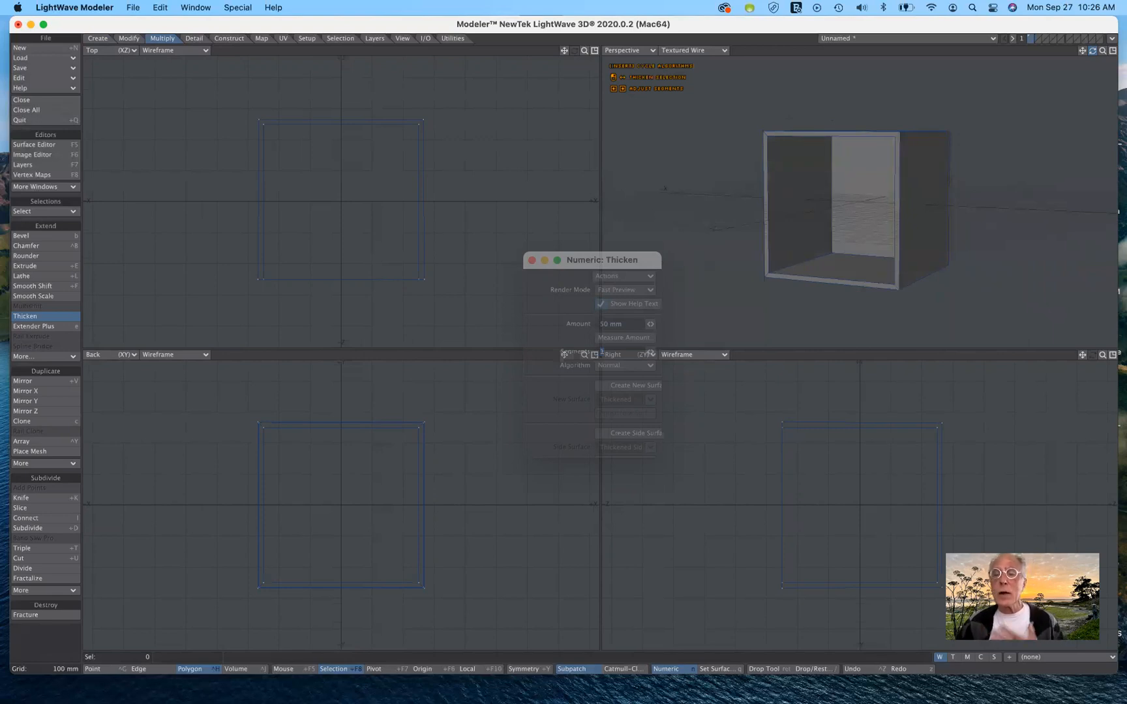
{"action": "left_click_drag", "start_coordinate": [1079, 53], "coordinate": [1094, 50]}
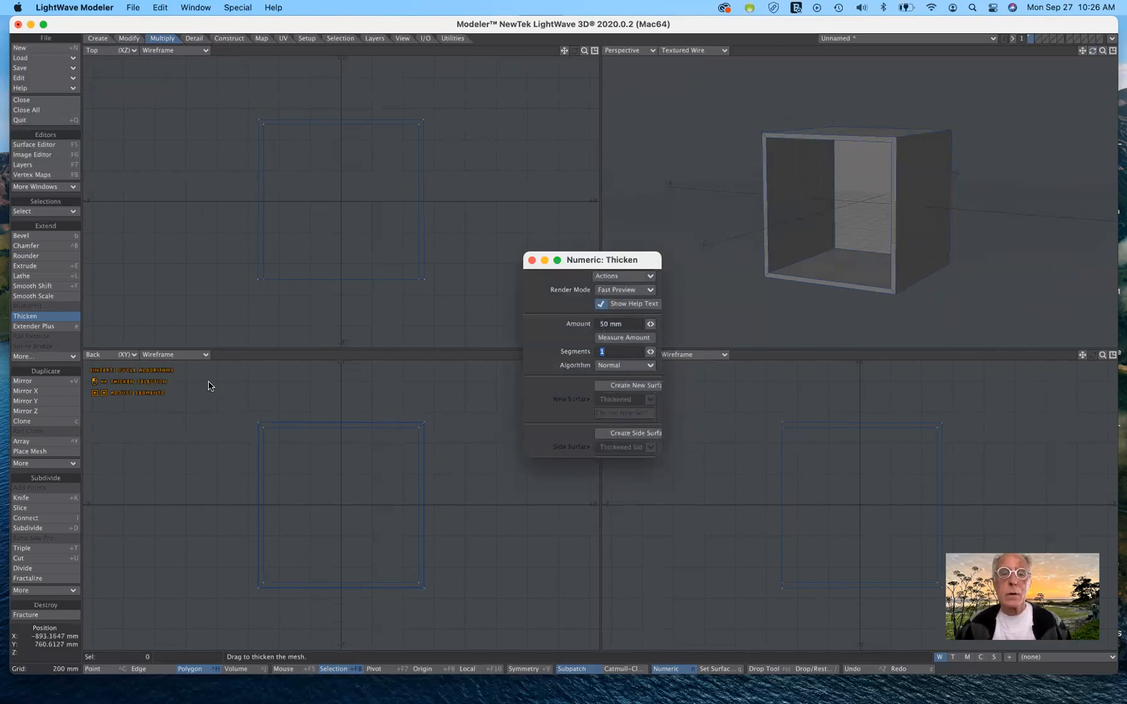
{"action": "left_click", "coordinate": [54, 317]}
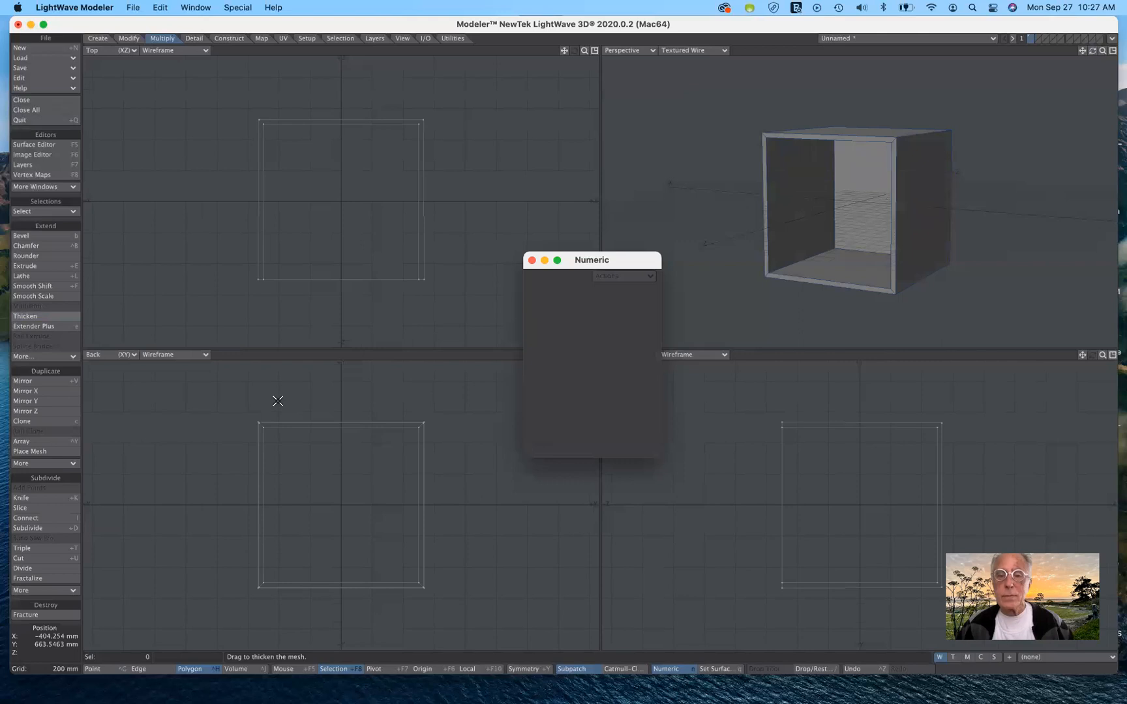
Step: Delete the thickened box and move the Numeric window clear of the Back view
{"action": "key", "text": "super+x"}
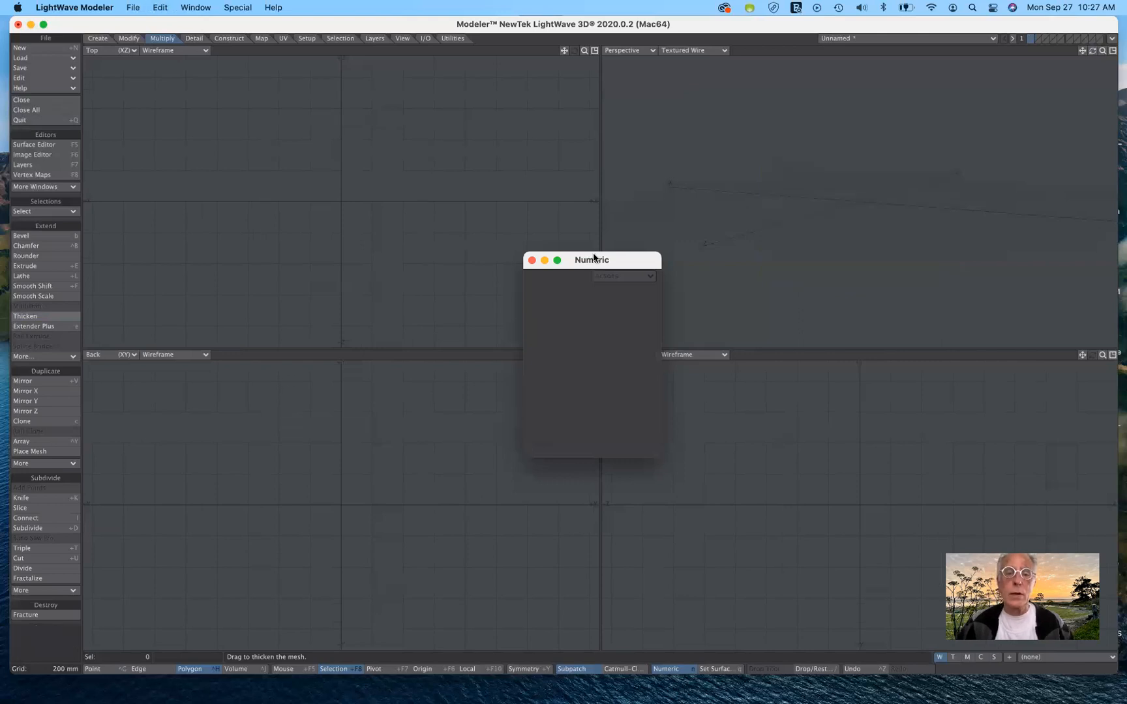
{"action": "left_click_drag", "start_coordinate": [594, 261], "coordinate": [825, 273]}
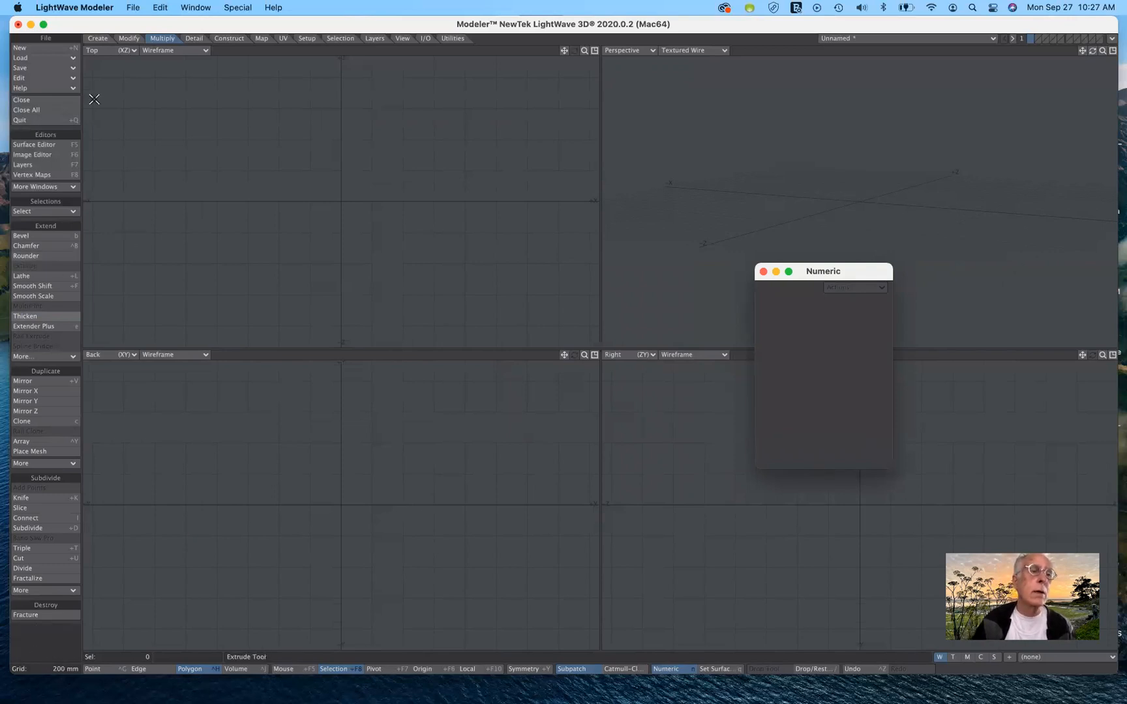
Step: Draw a flat Z-axis disc of about 250 mm radius near the origin in the Back view and set it to 8 sides
{"action": "left_click", "coordinate": [101, 40]}
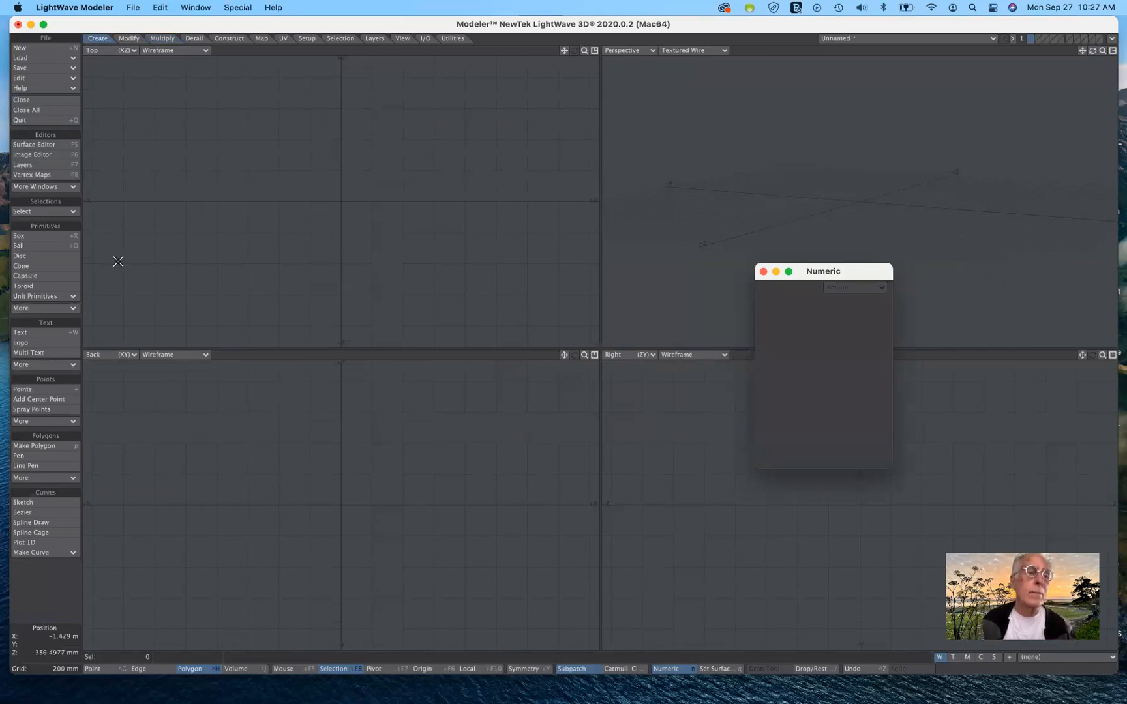
{"action": "left_click", "coordinate": [57, 260]}
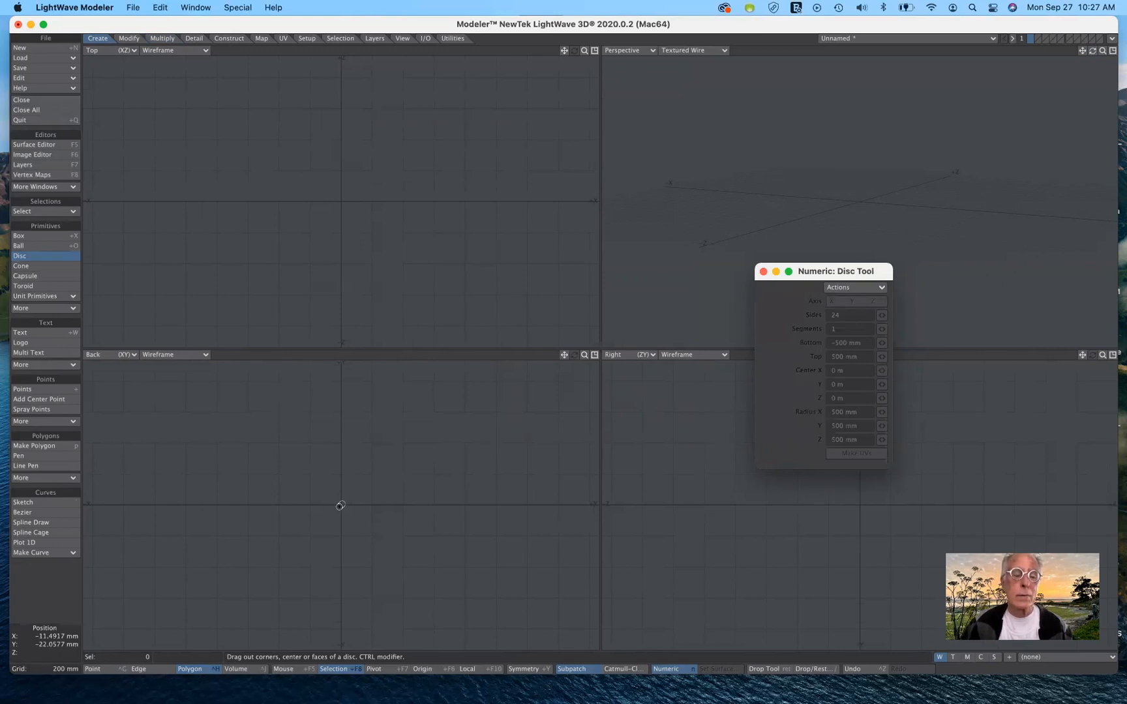
{"action": "left_click_drag", "start_coordinate": [339, 506], "coordinate": [379, 545]}
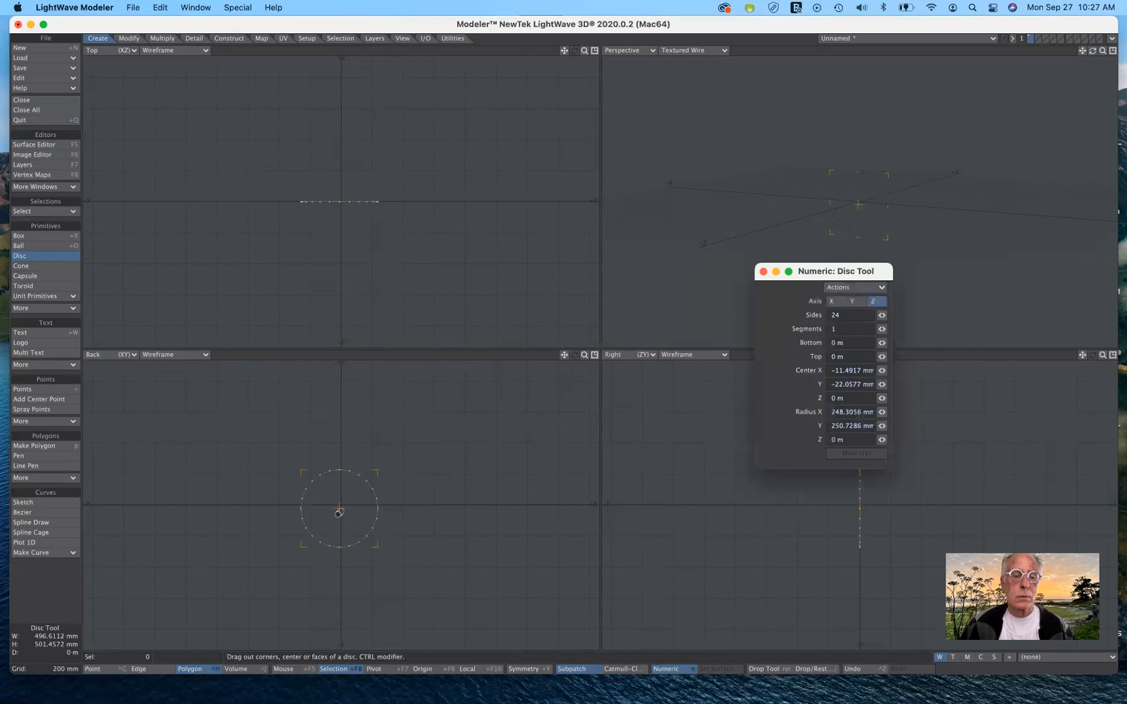
{"action": "left_click_drag", "start_coordinate": [341, 509], "coordinate": [339, 503]}
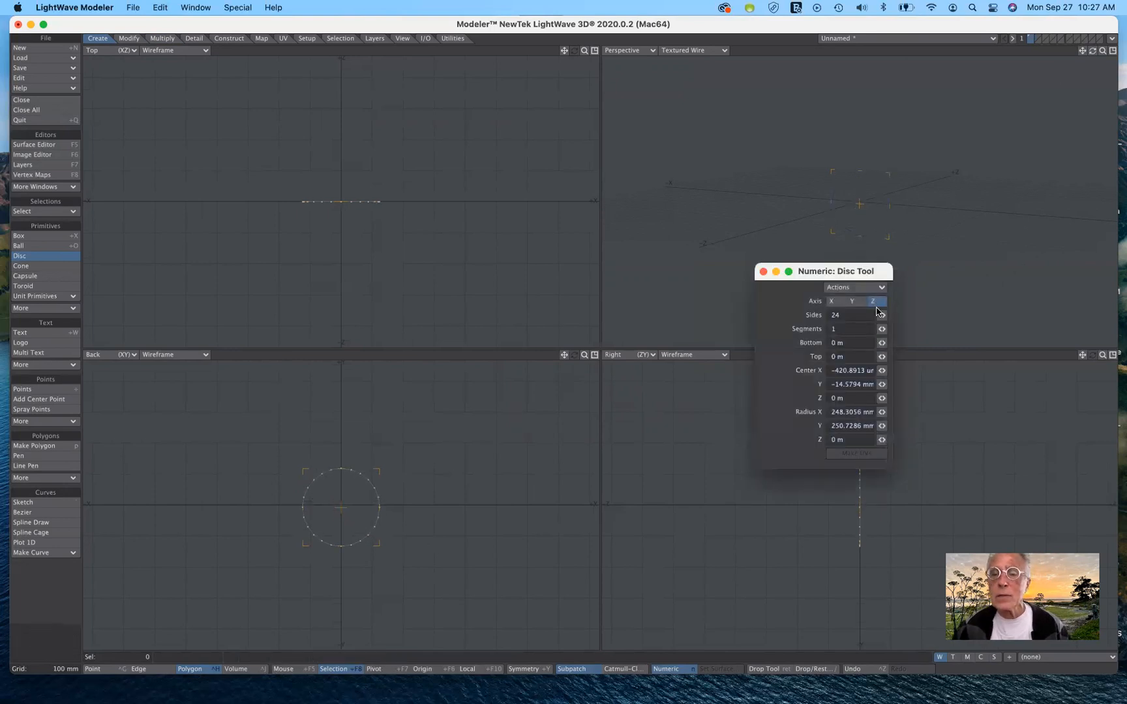
{"action": "left_click_drag", "start_coordinate": [882, 317], "coordinate": [876, 317]}
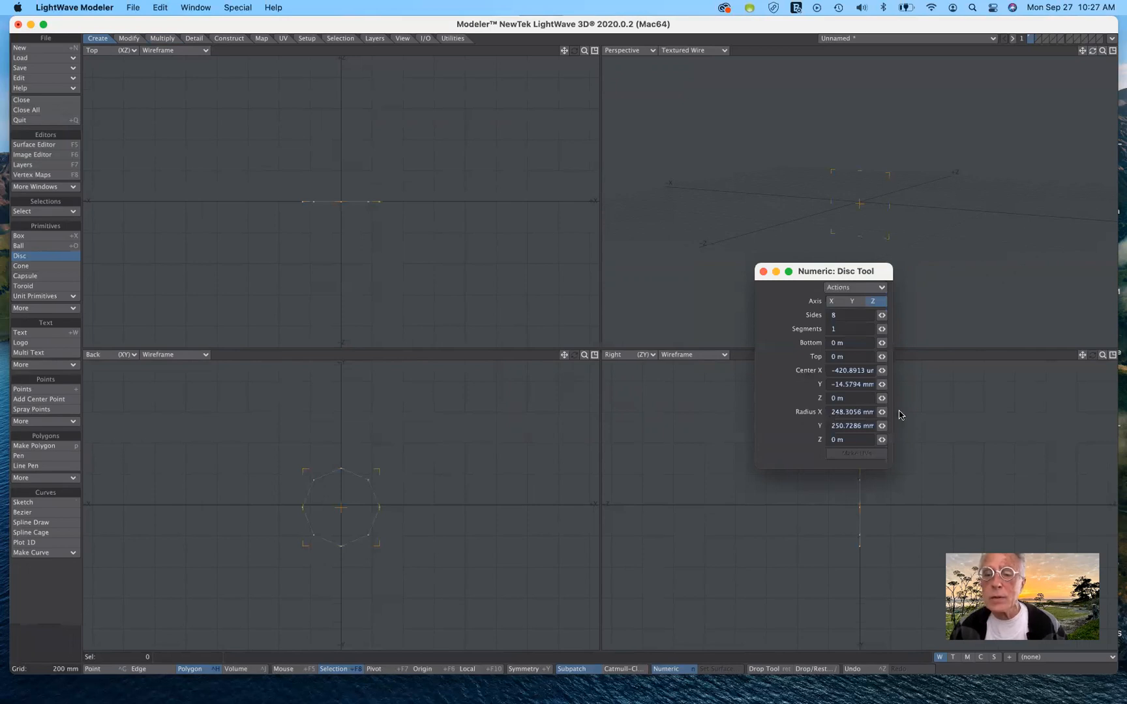
Step: Set the disc's X and Y radii to 250 mm each and finish the Disc tool
{"action": "left_click", "coordinate": [843, 412]}
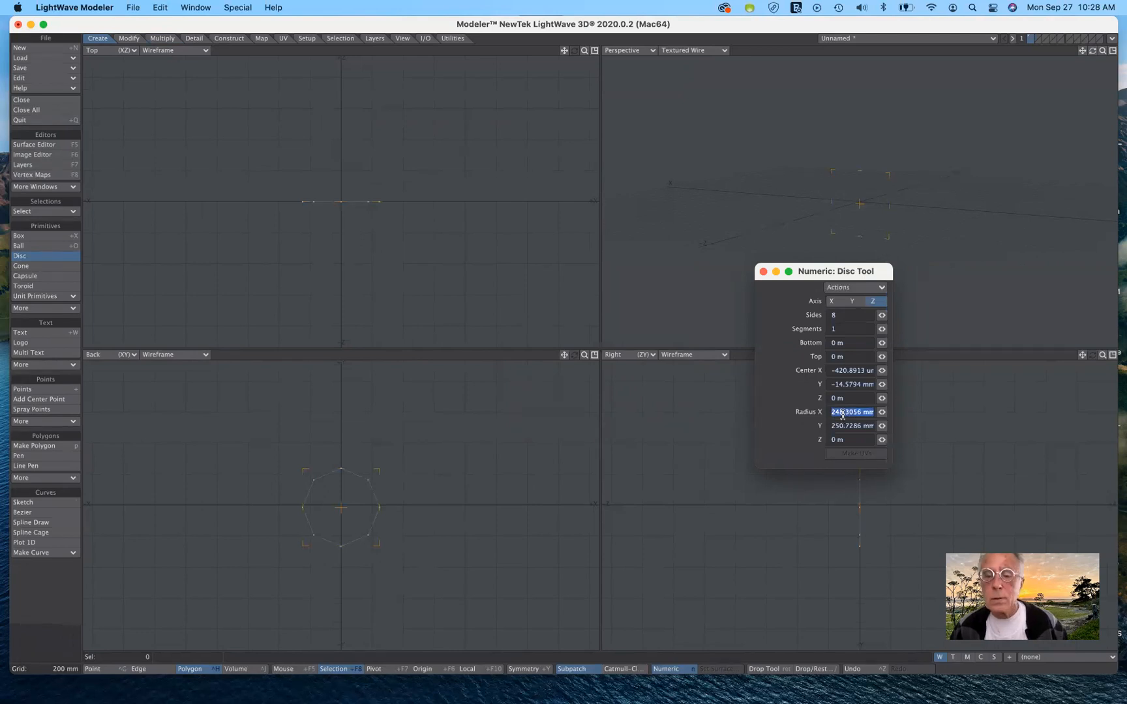
{"action": "type", "text": "25"}
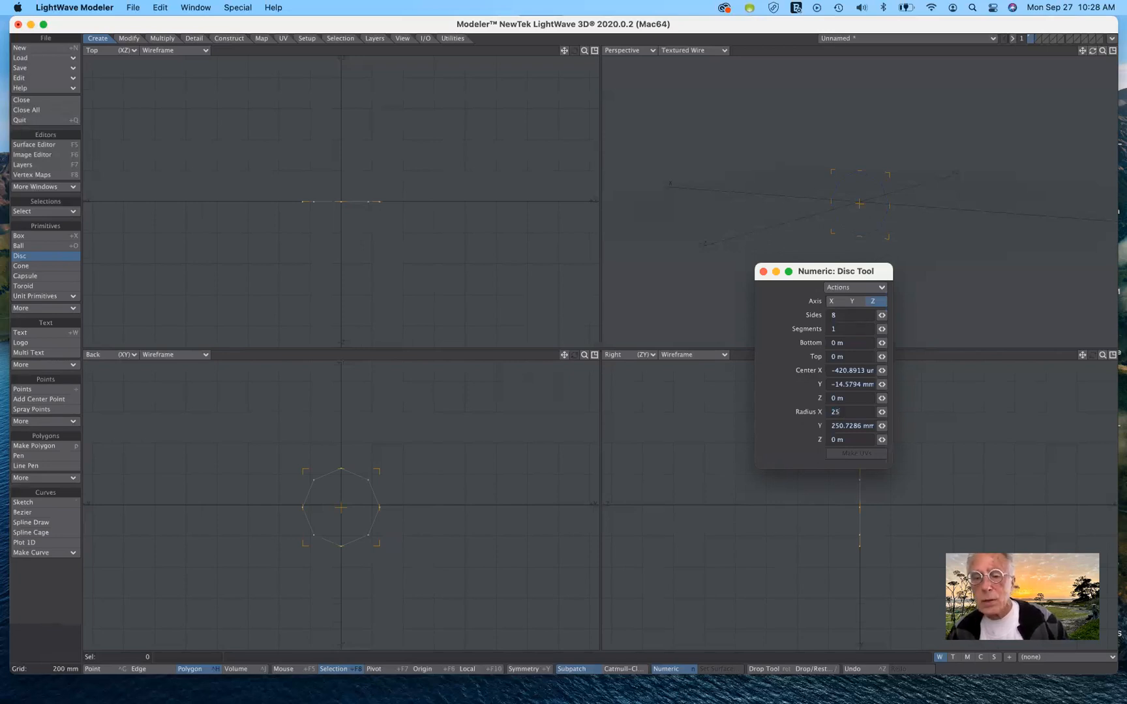
{"action": "type", "text": "0"}
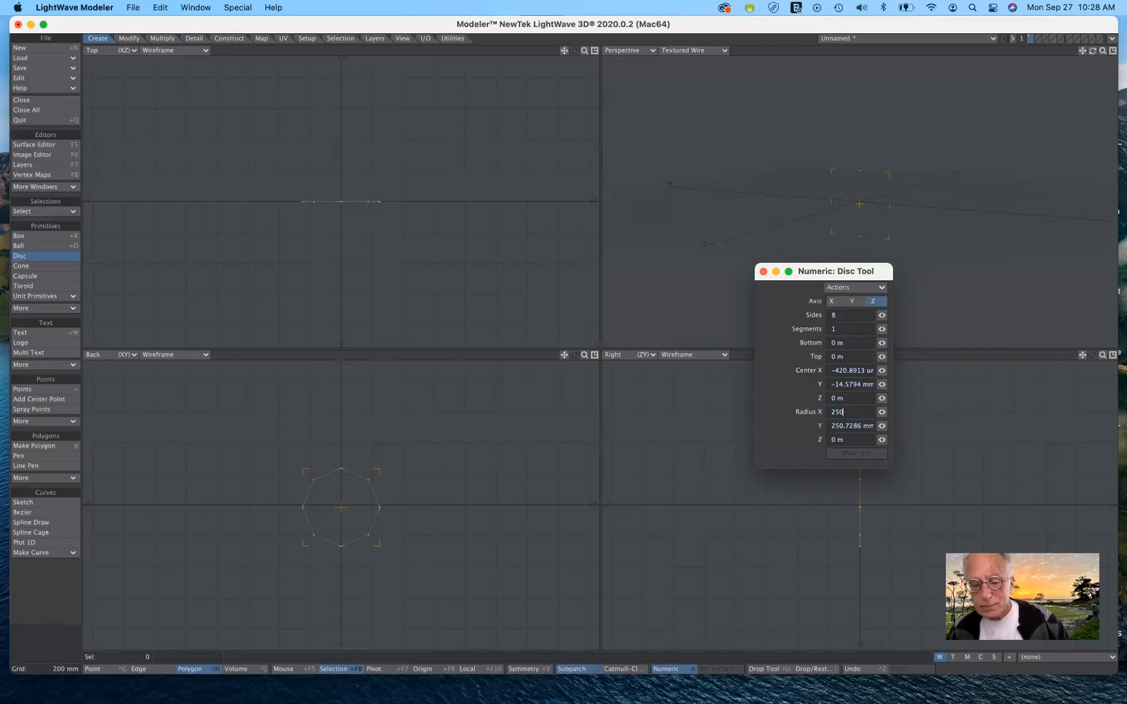
{"action": "type", "text": "mm"}
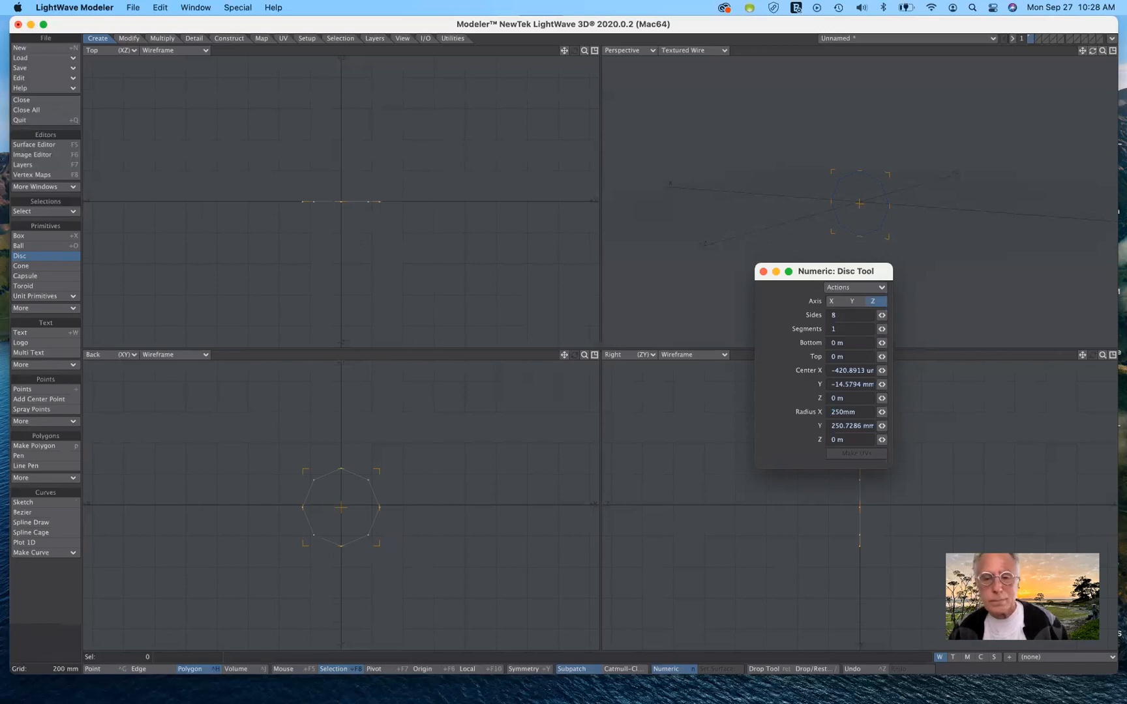
{"action": "key", "text": "Tab"}
{"action": "type", "text": "25mm"}
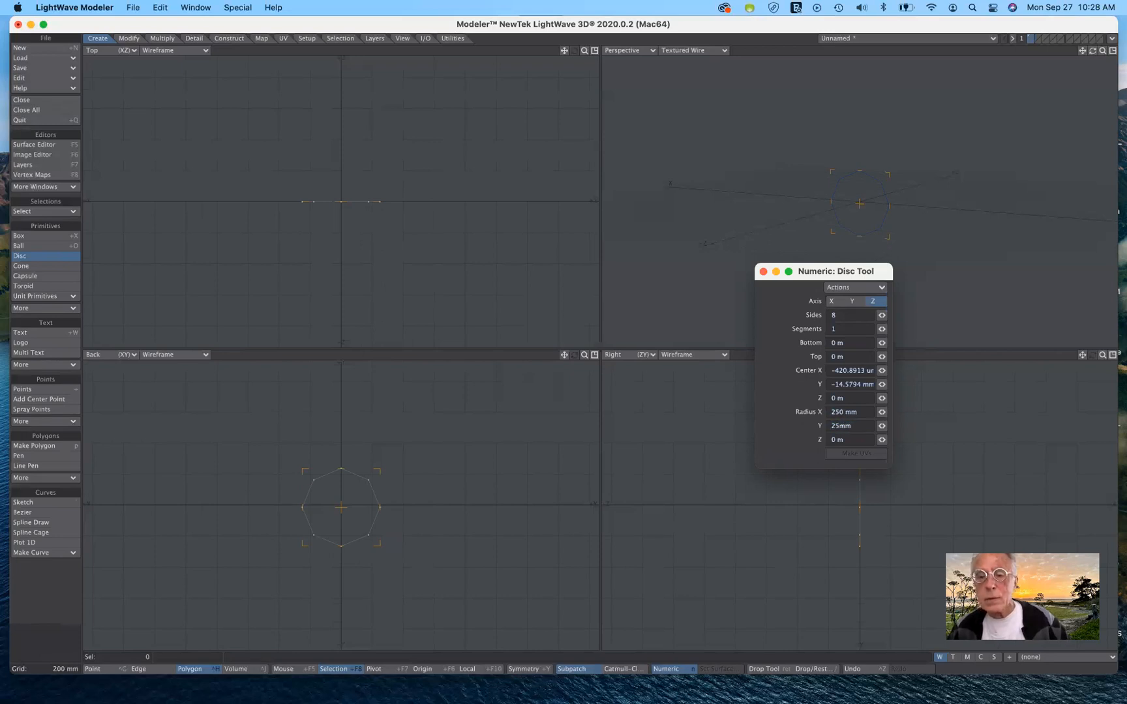
{"action": "left_click", "coordinate": [840, 426]}
{"action": "type", "text": "0"}
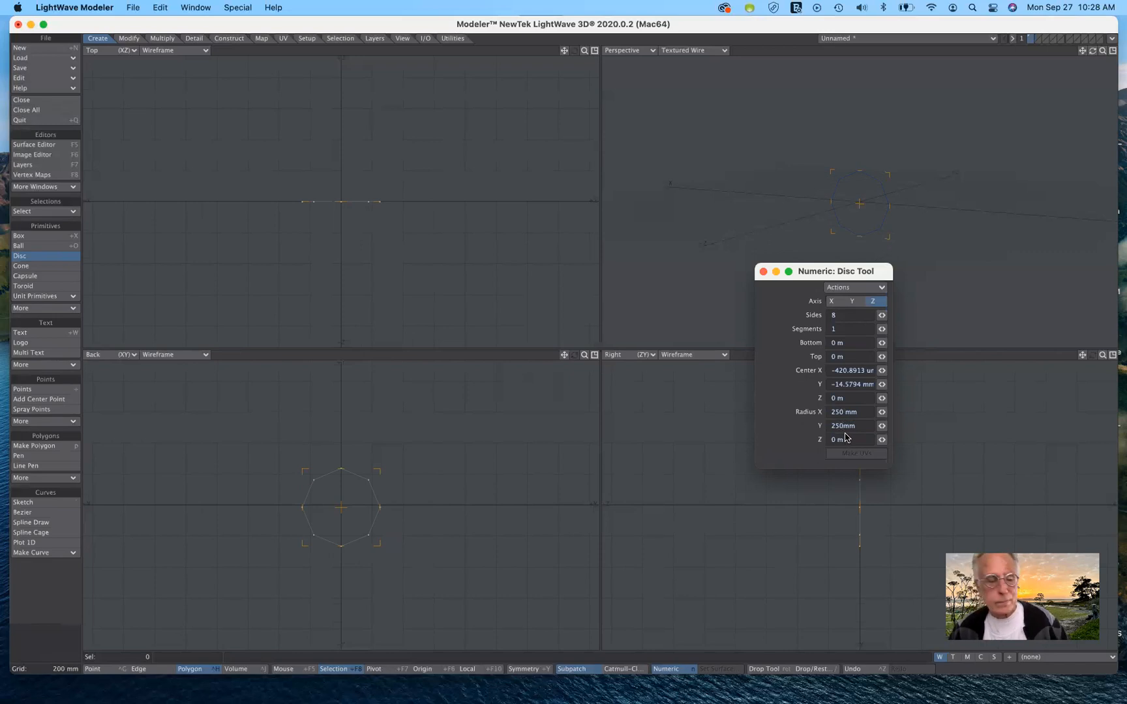
{"action": "key", "text": "Tab"}
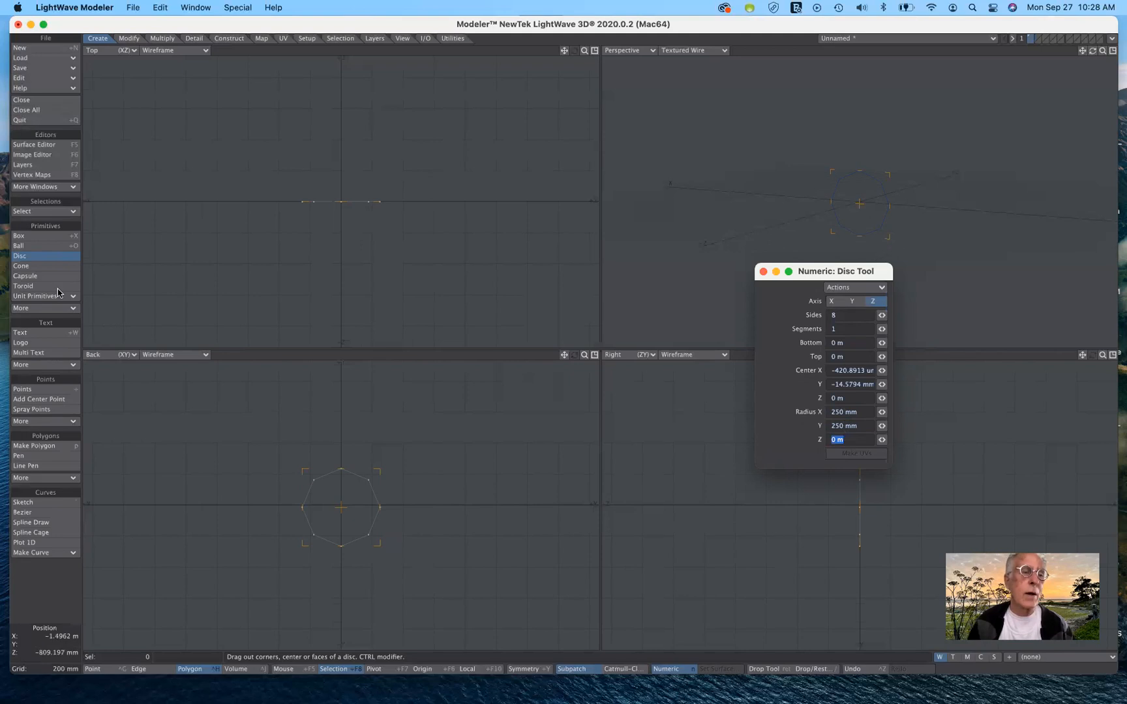
{"action": "left_click", "coordinate": [45, 257]}
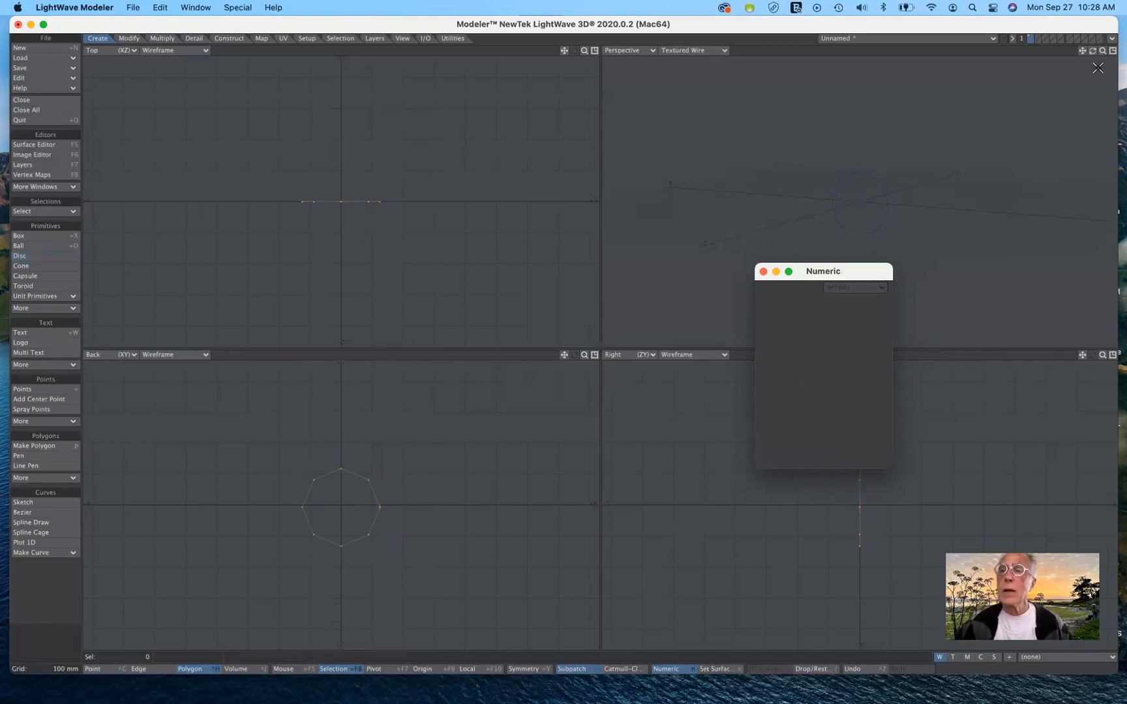
Step: Select the disc's four diagonal points and size them to 47% around their centre to form a four-pointed star, then clear the selection
{"action": "left_click_drag", "start_coordinate": [1093, 52], "coordinate": [966, 329]}
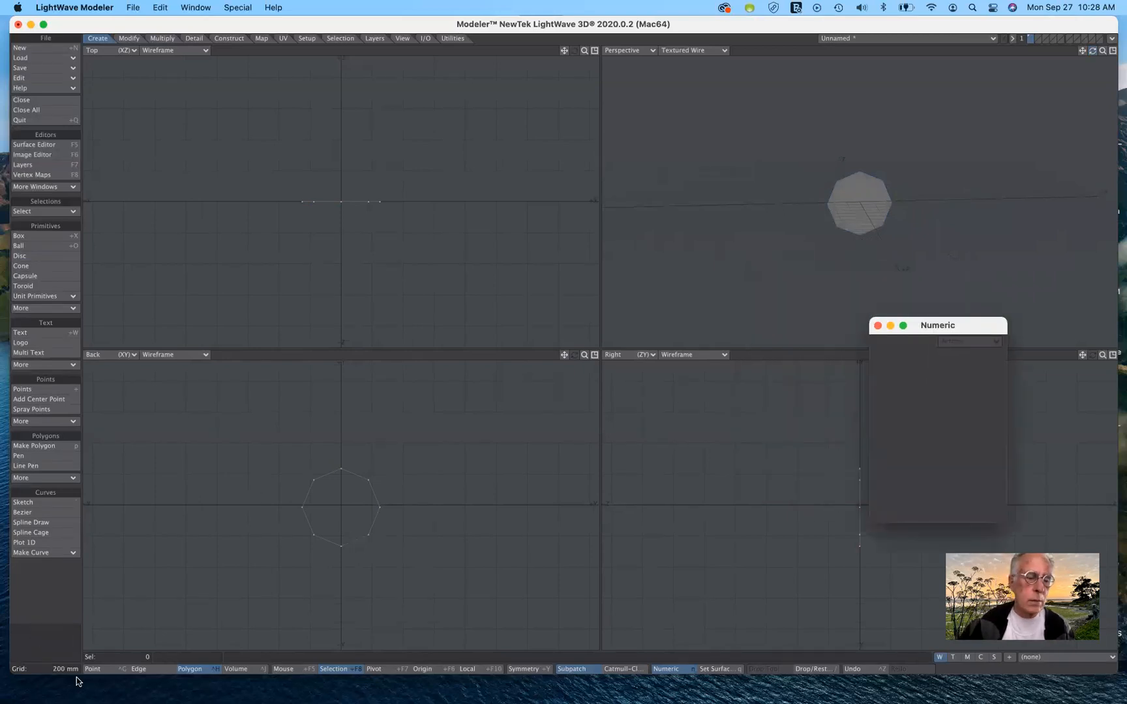
{"action": "left_click", "coordinate": [109, 672]}
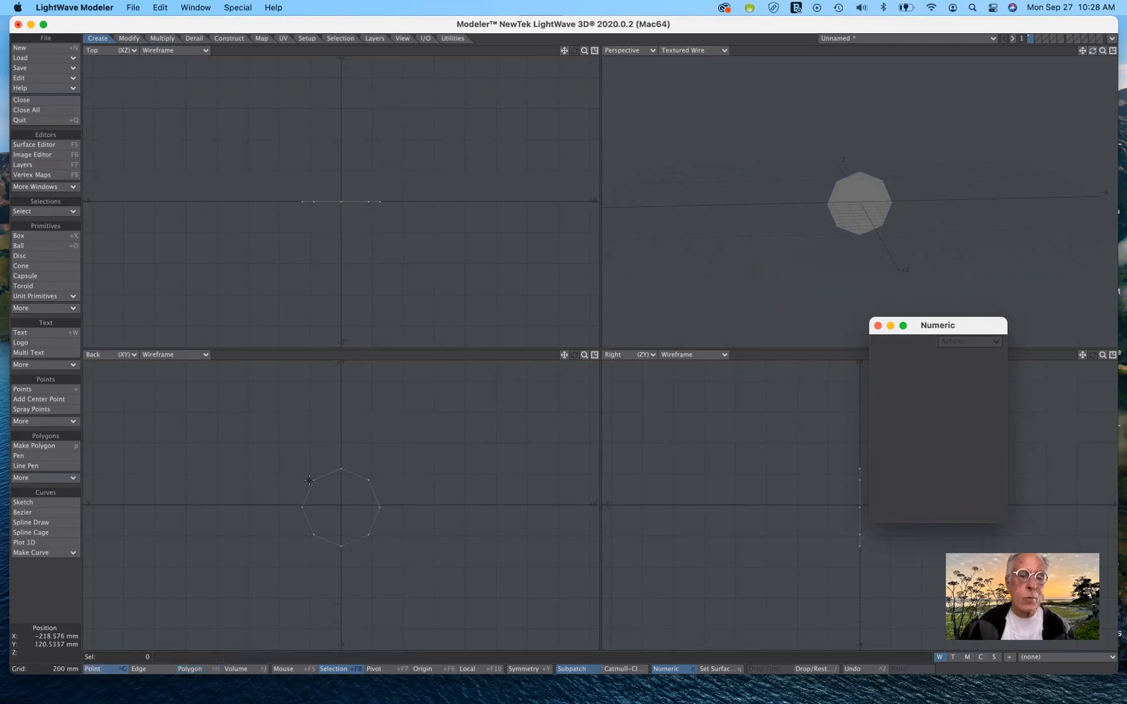
{"action": "left_click", "coordinate": [368, 480]}
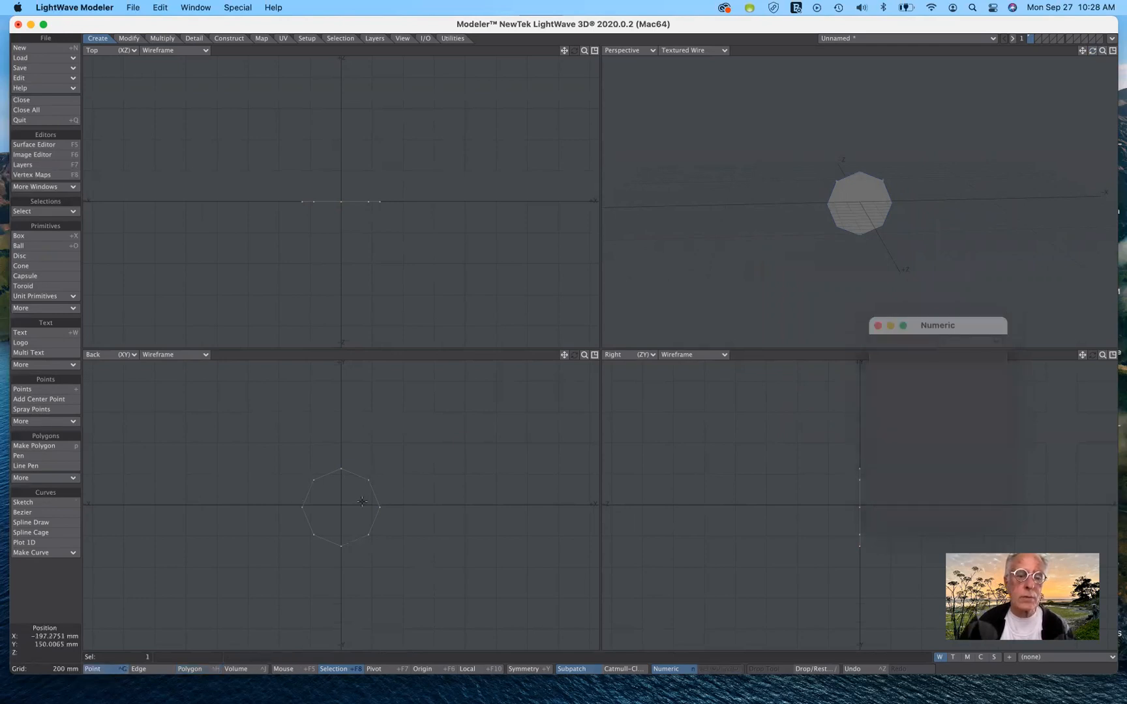
{"action": "left_click", "coordinate": [367, 536]}
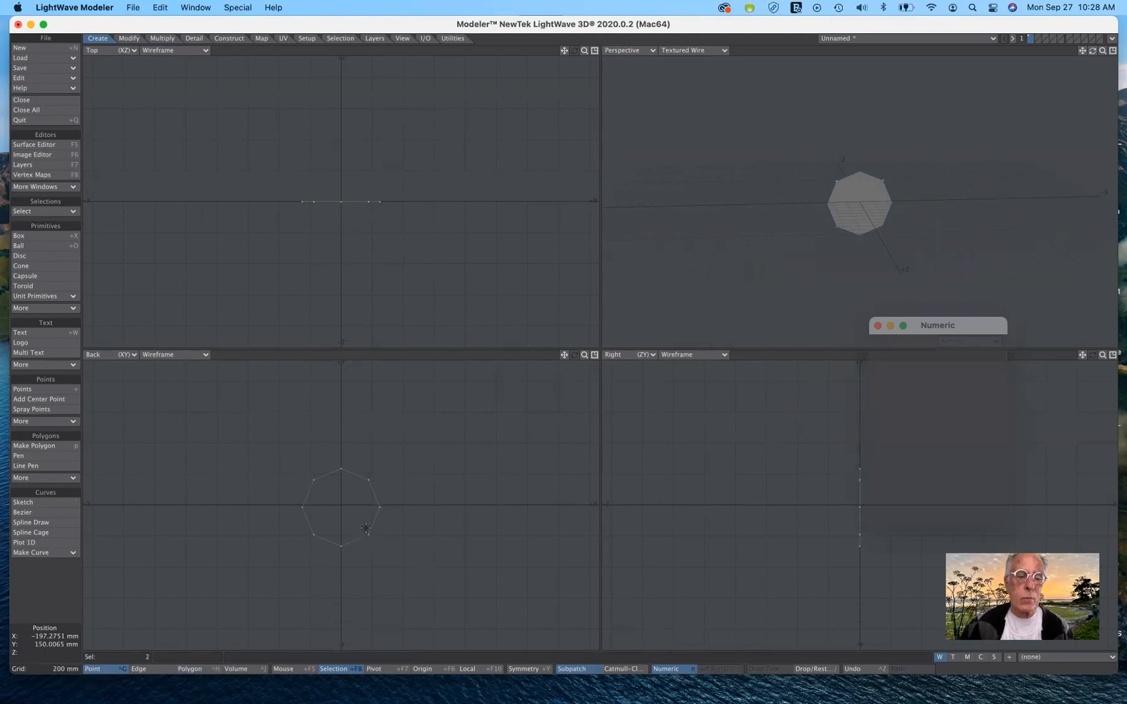
{"action": "left_click", "coordinate": [313, 534]}
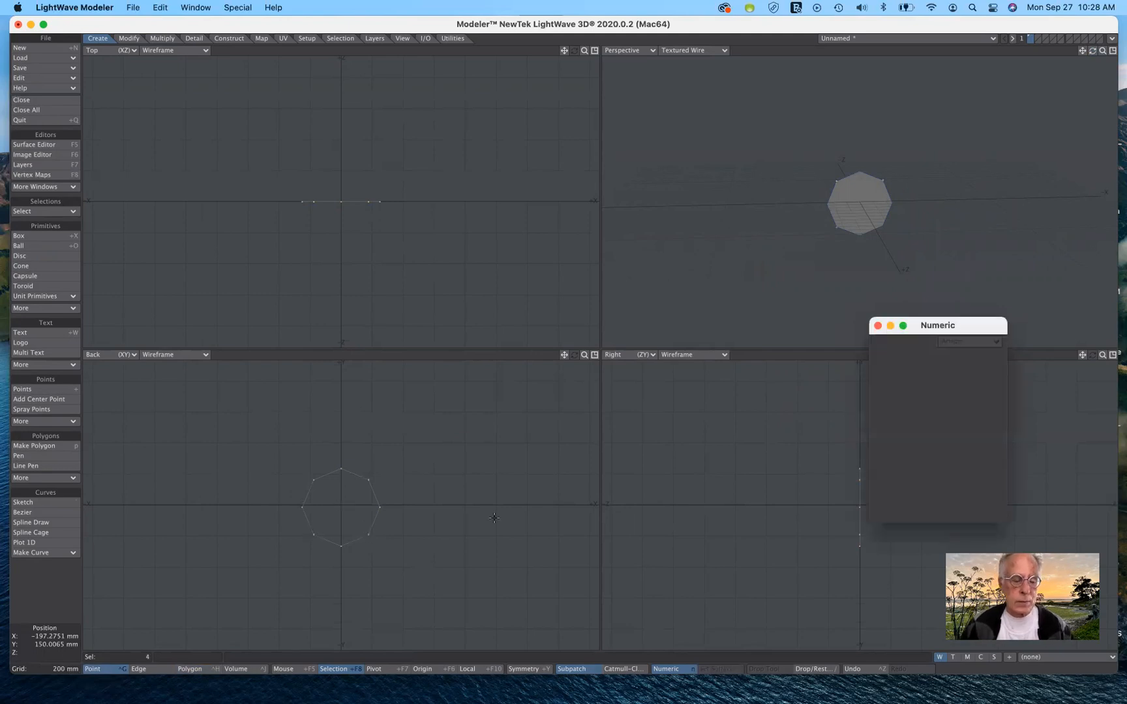
{"action": "key", "text": "shift+h"}
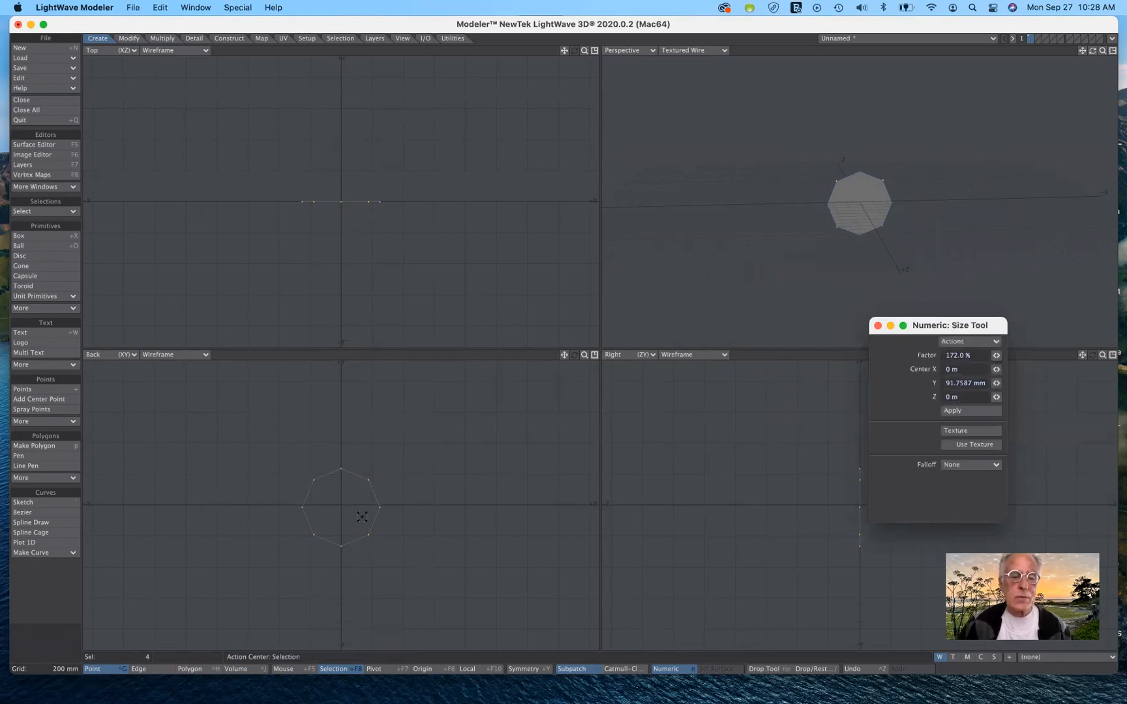
{"action": "left_click_drag", "start_coordinate": [358, 500], "coordinate": [322, 500]}
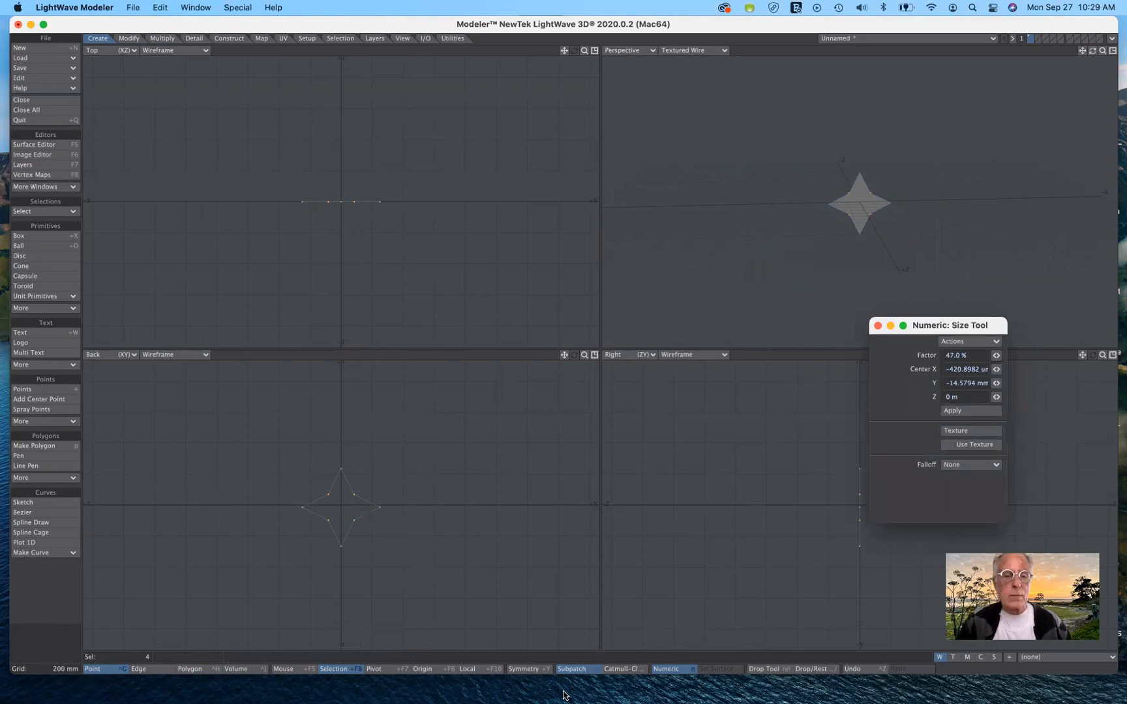
{"action": "key", "text": "space"}
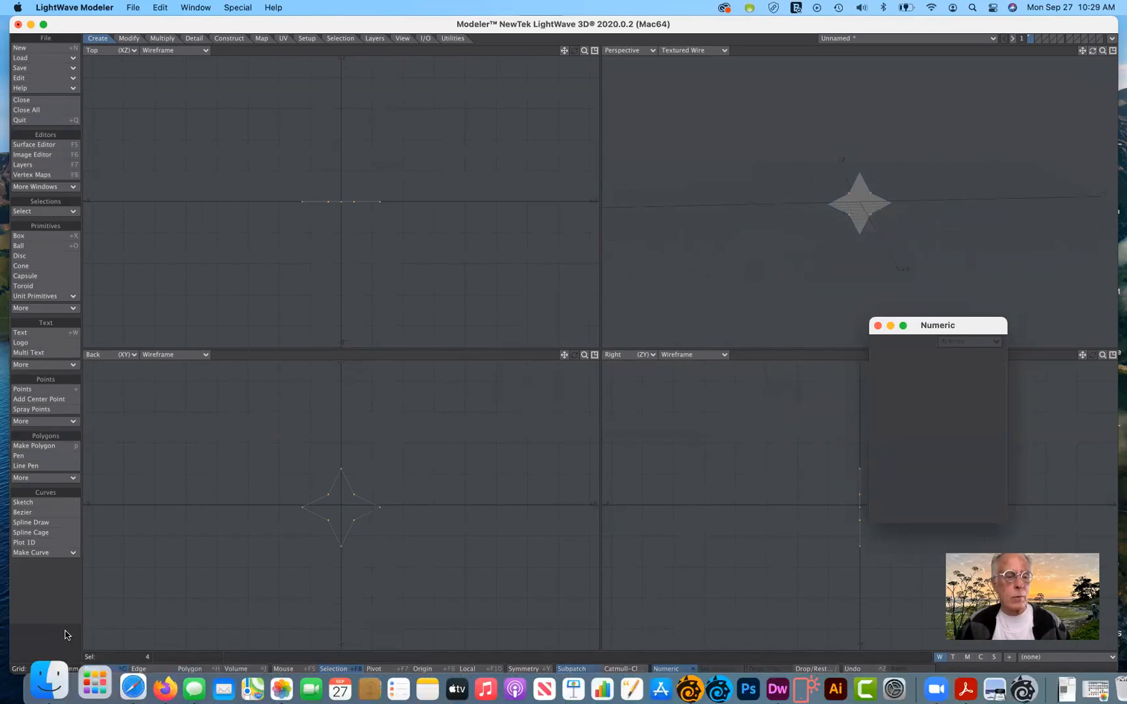
{"action": "left_click", "coordinate": [60, 644]}
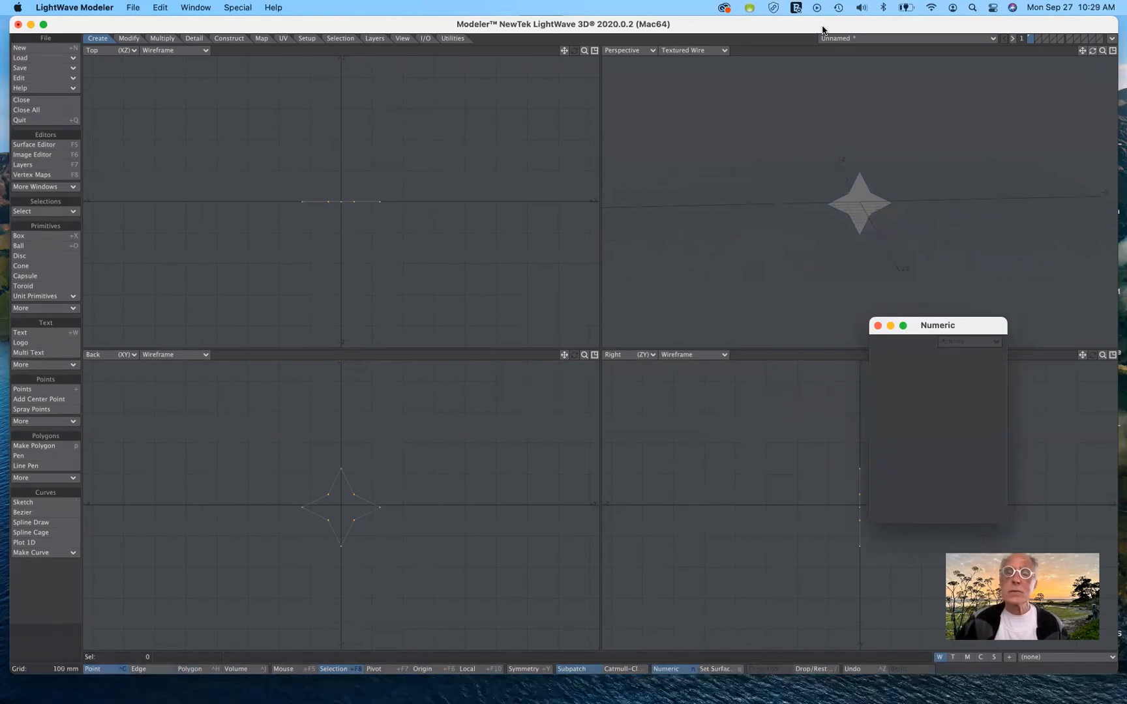
Step: Extrude the star about 719 mm in the positive Z direction from the Top view
{"action": "left_click", "coordinate": [160, 39]}
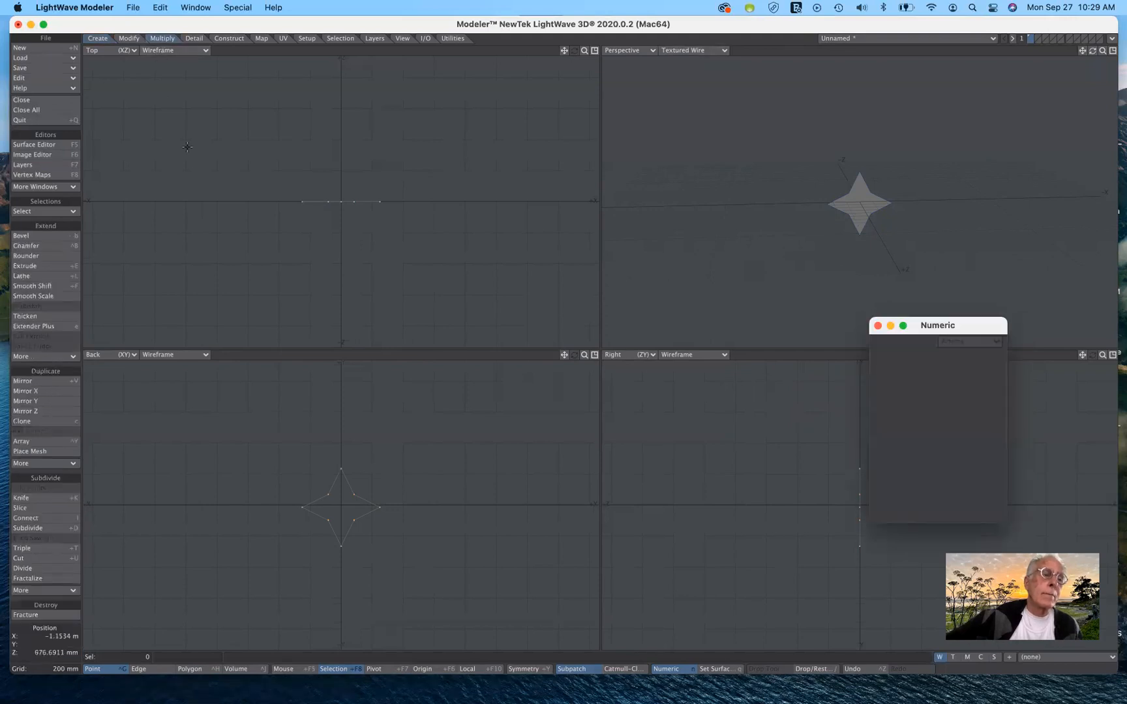
{"action": "left_click", "coordinate": [39, 266]}
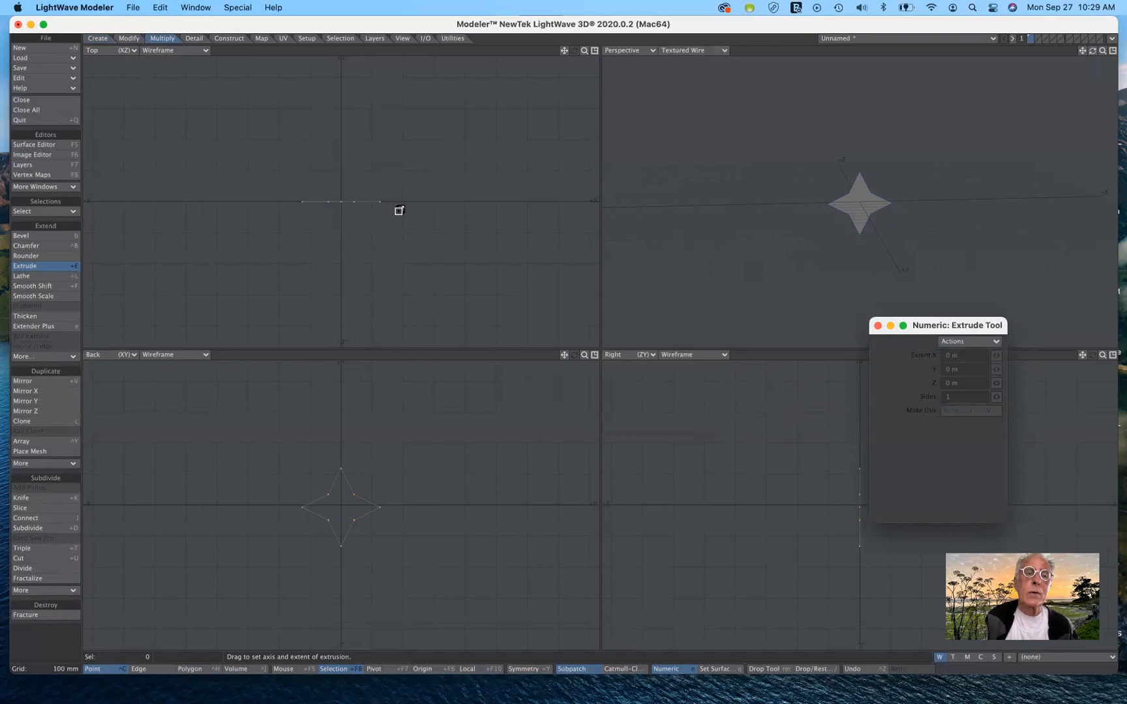
{"action": "left_click_drag", "start_coordinate": [345, 196], "coordinate": [343, 89]}
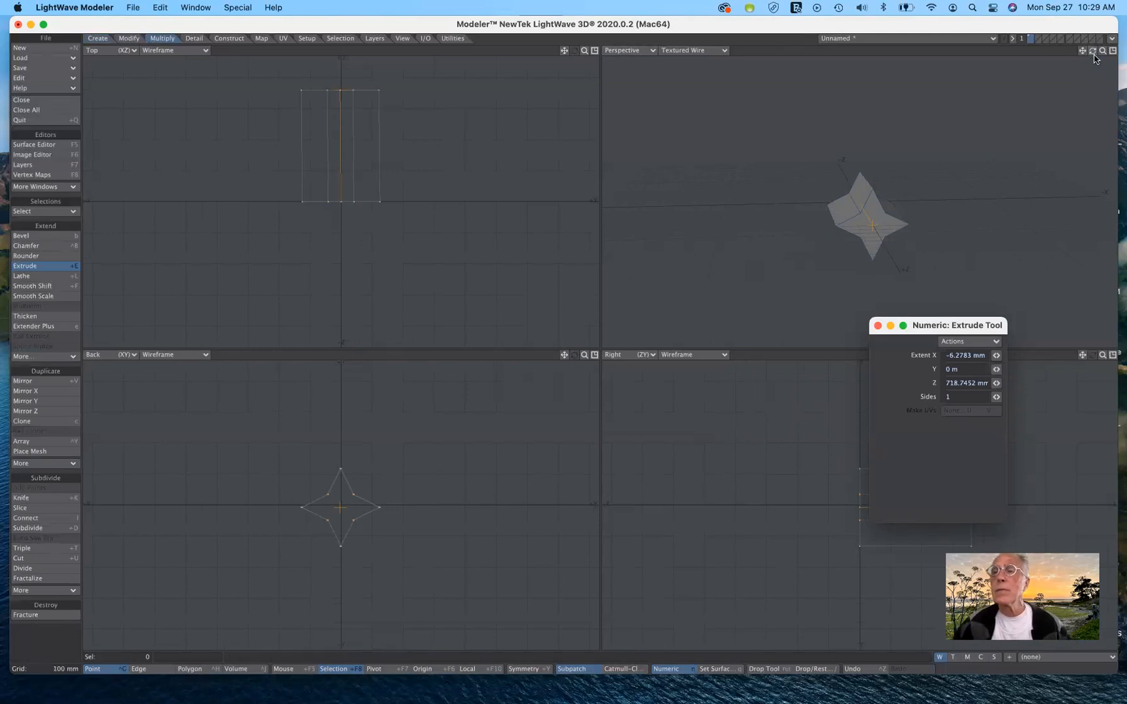
{"action": "left_click_drag", "start_coordinate": [1092, 55], "coordinate": [1065, 55]}
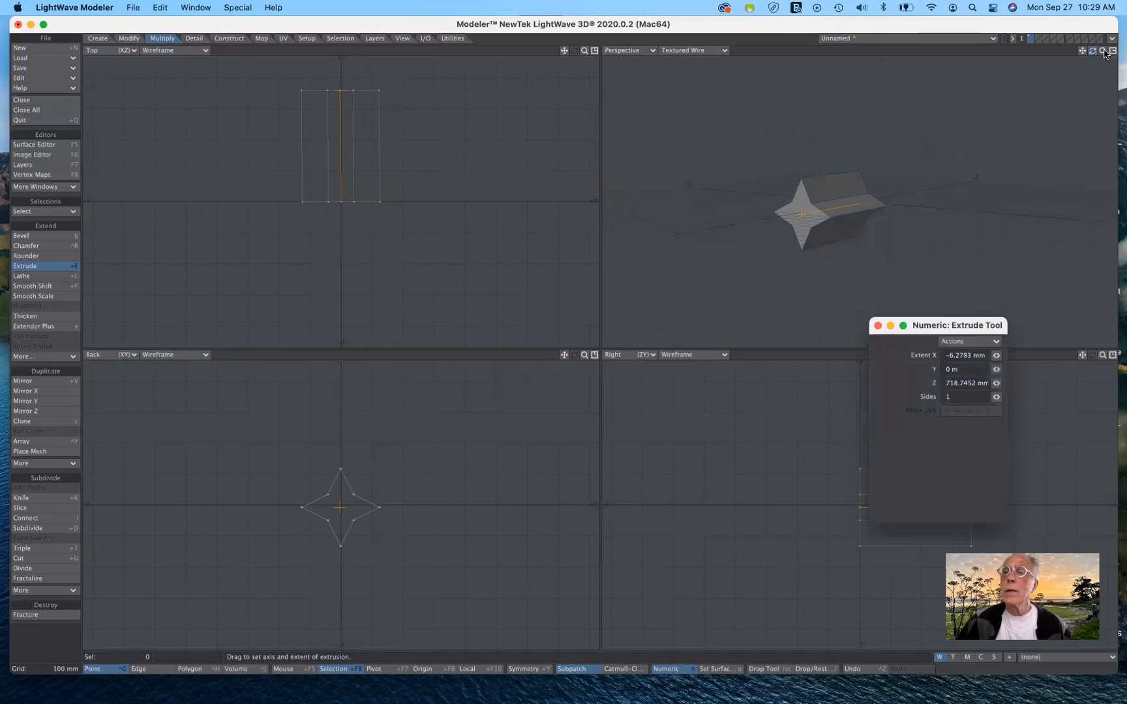
{"action": "mouse_move", "coordinate": [1101, 52]}
{"action": "left_mouse_down"}
{"action": "mouse_move", "coordinate": [1086, 54]}
{"action": "mouse_move", "coordinate": [1116, 56]}
{"action": "left_mouse_up"}
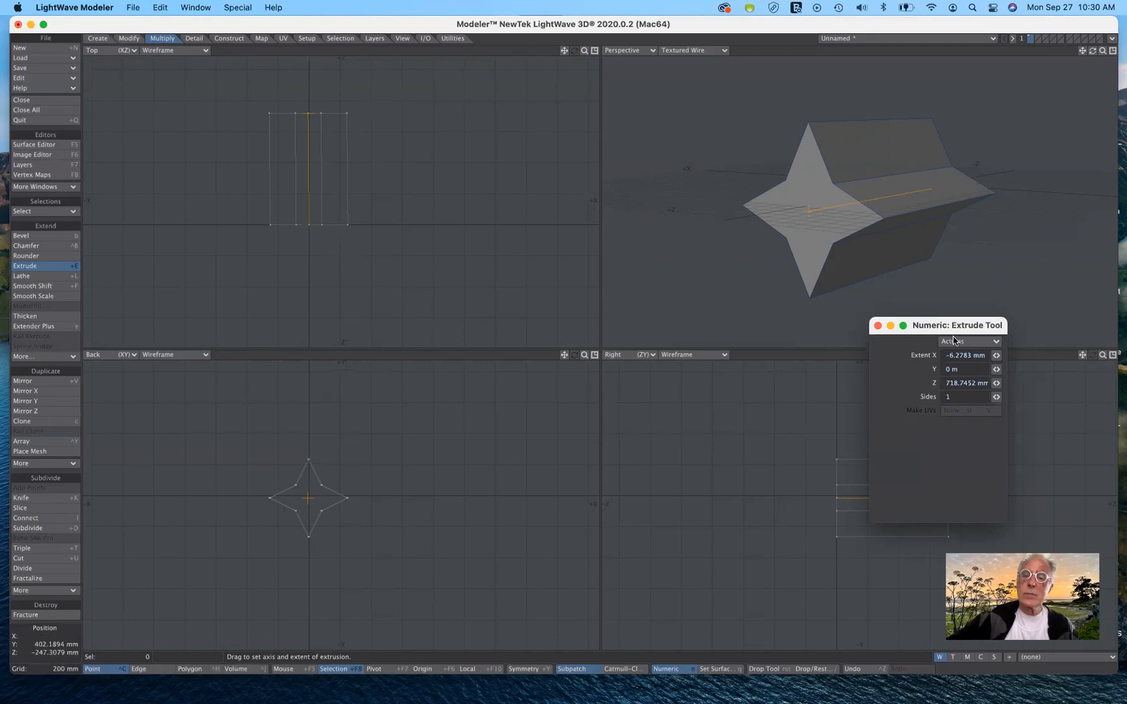
Step: Reverse the extrusion to about 670 mm in the negative Z direction from the Right view and finish the Extrude tool
{"action": "left_click_drag", "start_coordinate": [959, 325], "coordinate": [608, 376]}
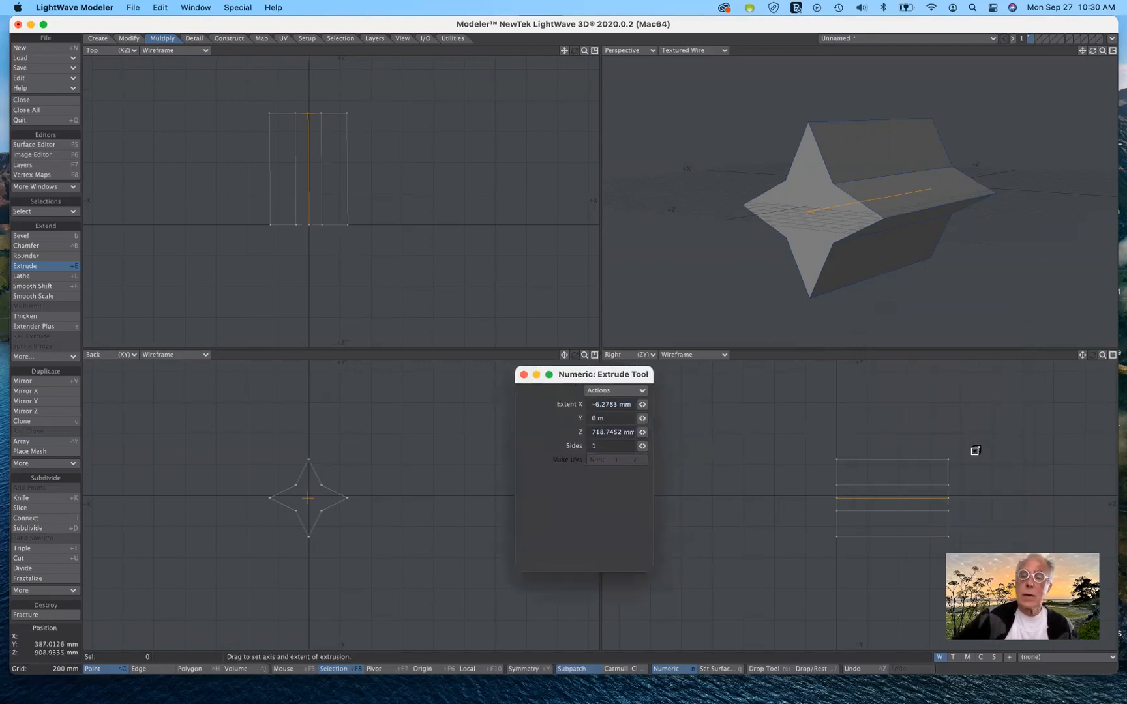
{"action": "left_click_drag", "start_coordinate": [948, 498], "coordinate": [734, 494]}
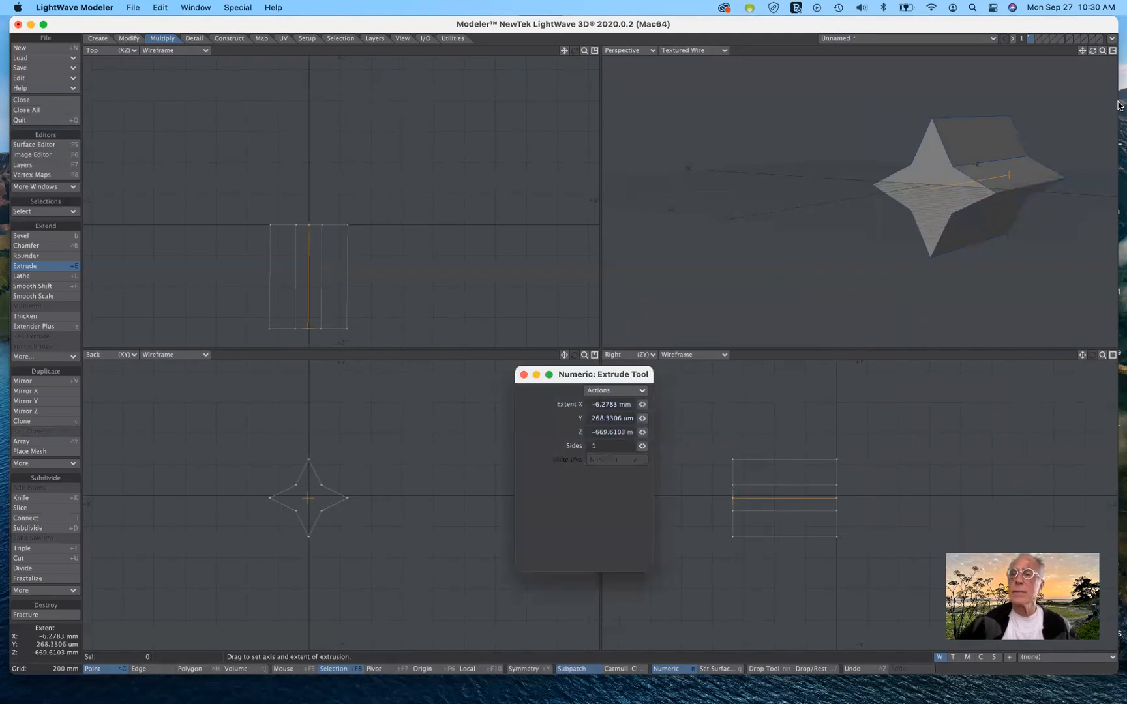
{"action": "mouse_move", "coordinate": [1092, 51]}
{"action": "left_mouse_down"}
{"action": "mouse_move", "coordinate": [1118, 55]}
{"action": "mouse_move", "coordinate": [1092, 50]}
{"action": "left_mouse_up"}
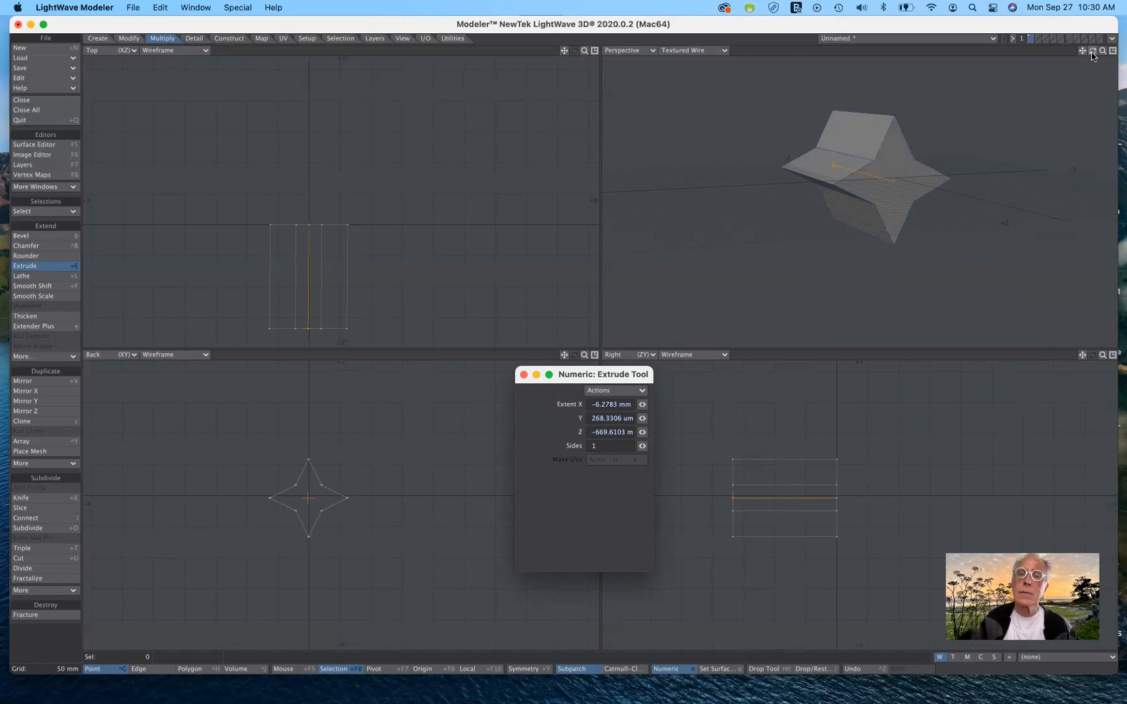
{"action": "left_click", "coordinate": [66, 268]}
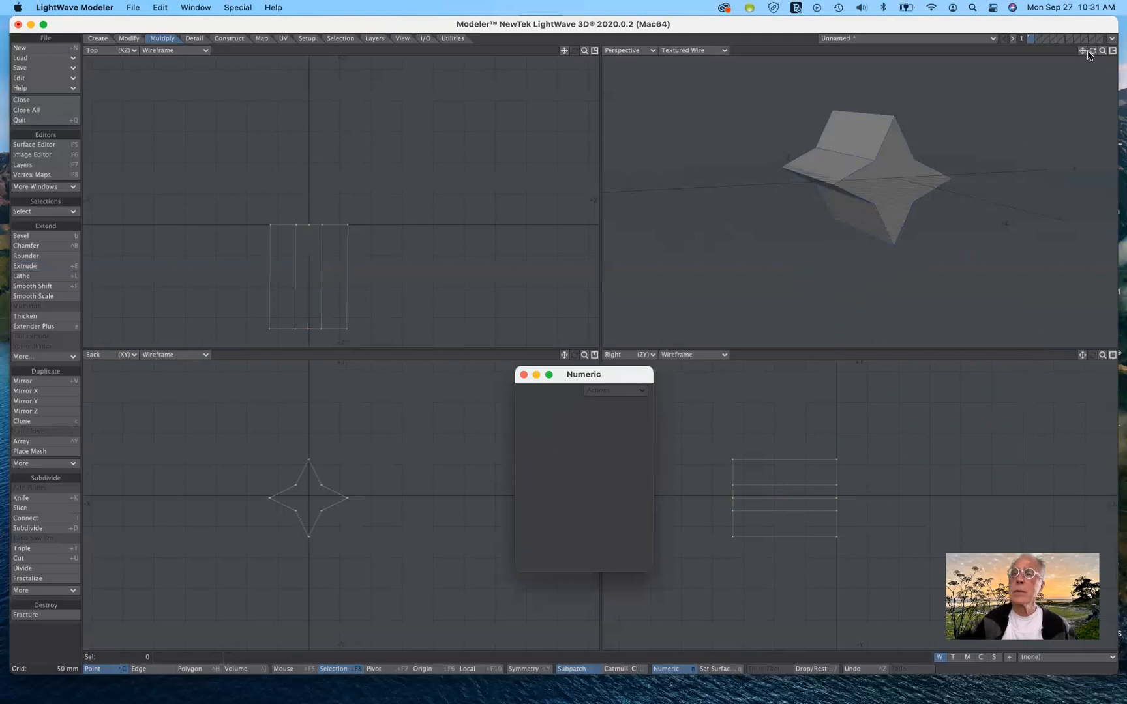
{"action": "mouse_move", "coordinate": [1092, 51]}
{"action": "left_mouse_down"}
{"action": "mouse_move", "coordinate": [1043, 53]}
{"action": "mouse_move", "coordinate": [1109, 53]}
{"action": "mouse_move", "coordinate": [1073, 51]}
{"action": "mouse_move", "coordinate": [1092, 51]}
{"action": "left_mouse_up"}
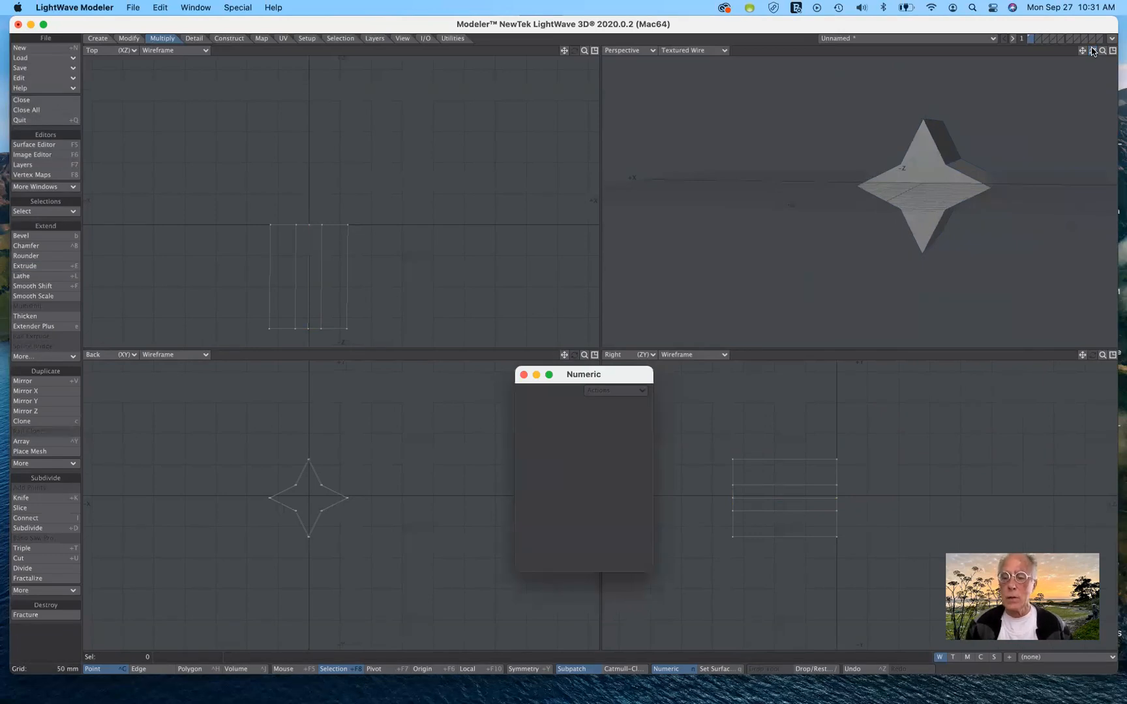
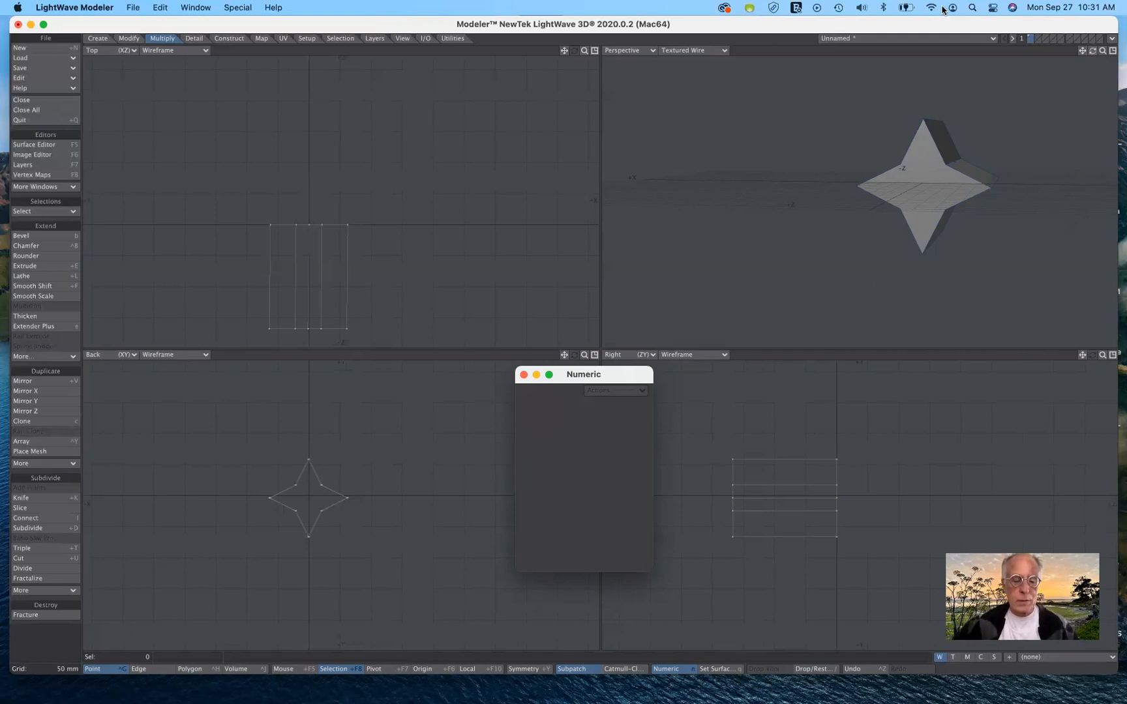
Step: Undo the extrusion and move the flat star about 847 mm in negative X and 20 mm up in the Back view
{"action": "key", "text": "super+z"}
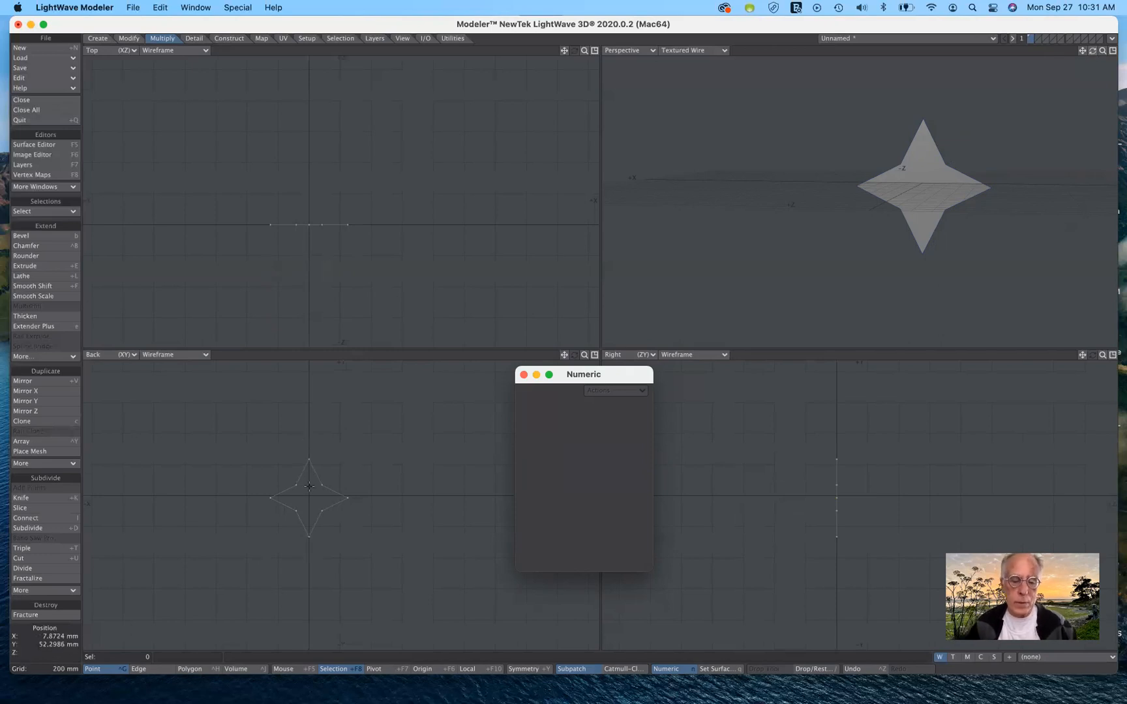
{"action": "key", "text": "t"}
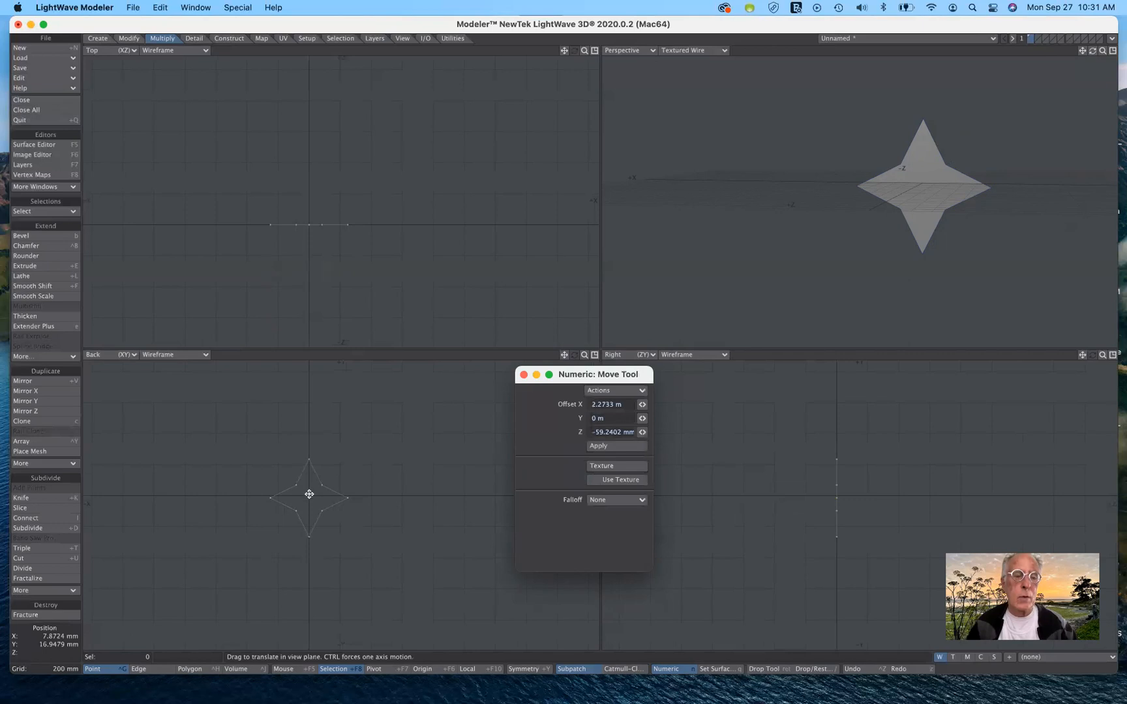
{"action": "left_click_drag", "start_coordinate": [310, 494], "coordinate": [177, 494]}
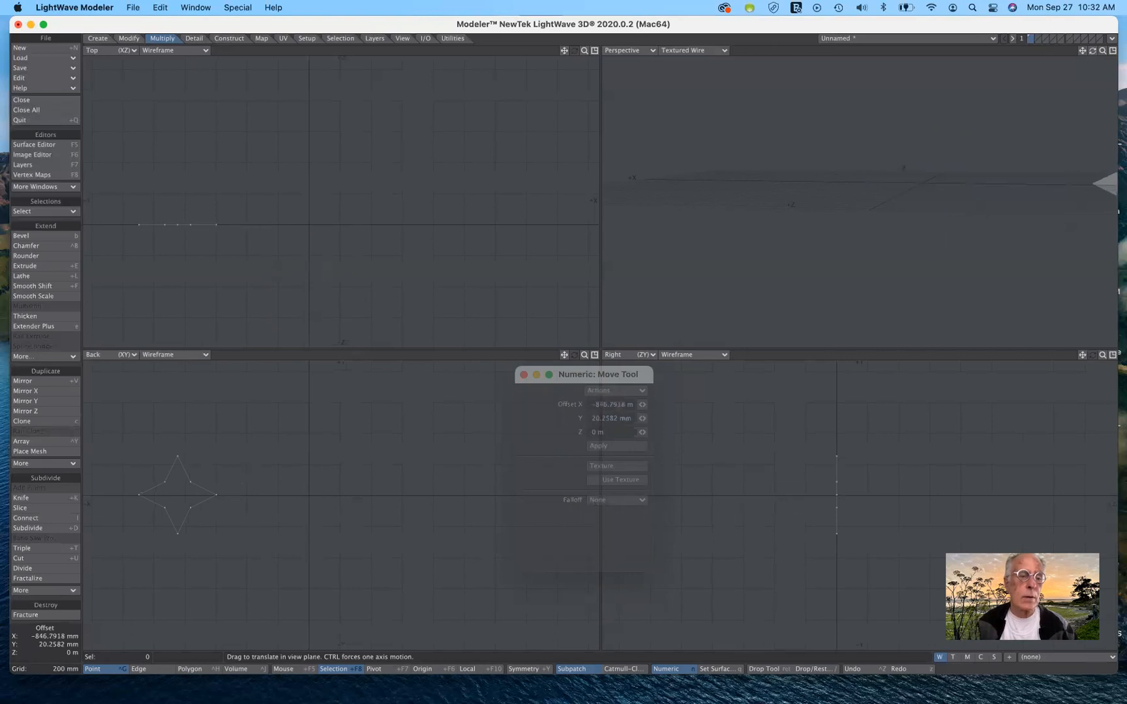
Step: Nudge the four-pointed star to an offset of about -847 mm X and 12 mm Y, and lathe it around the Y axis with 24 sides
{"action": "left_click_drag", "start_coordinate": [178, 494], "coordinate": [178, 495]}
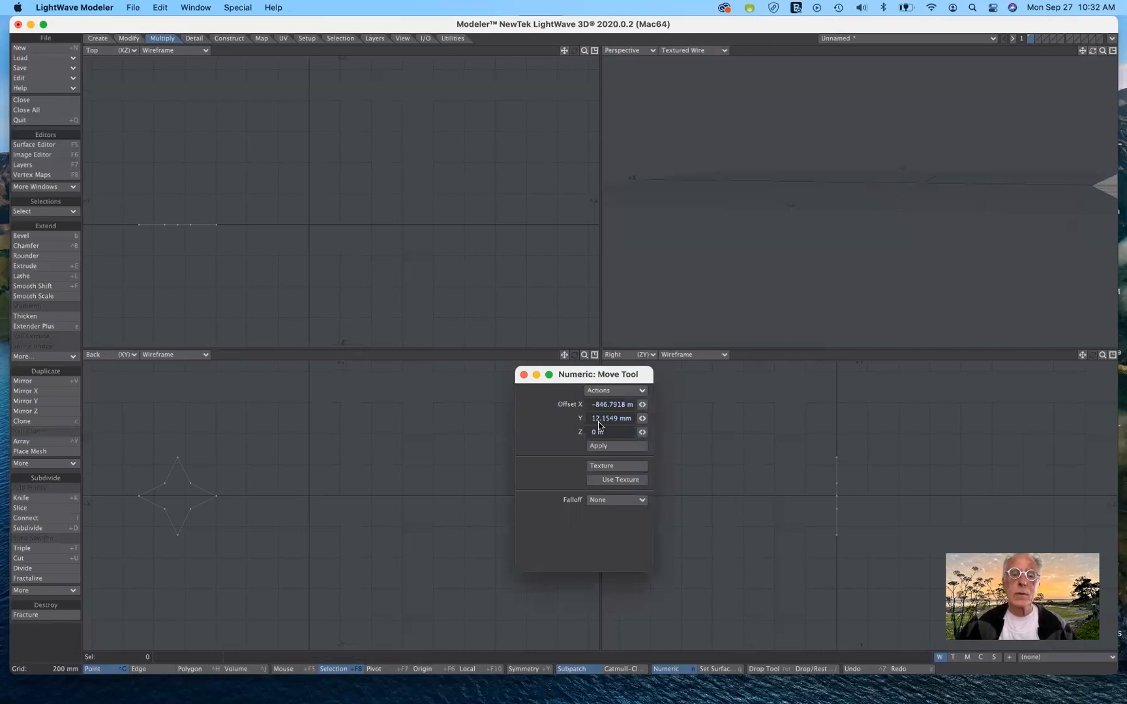
{"action": "left_click_drag", "start_coordinate": [580, 379], "coordinate": [601, 427]}
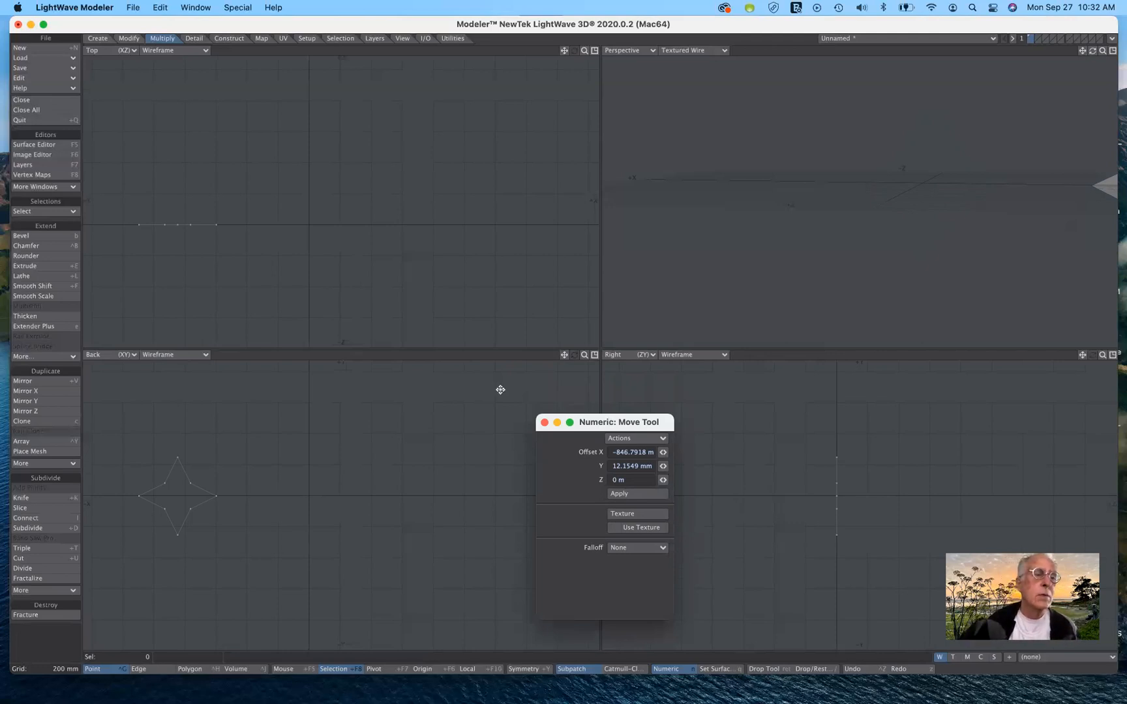
{"action": "left_click", "coordinate": [46, 276]}
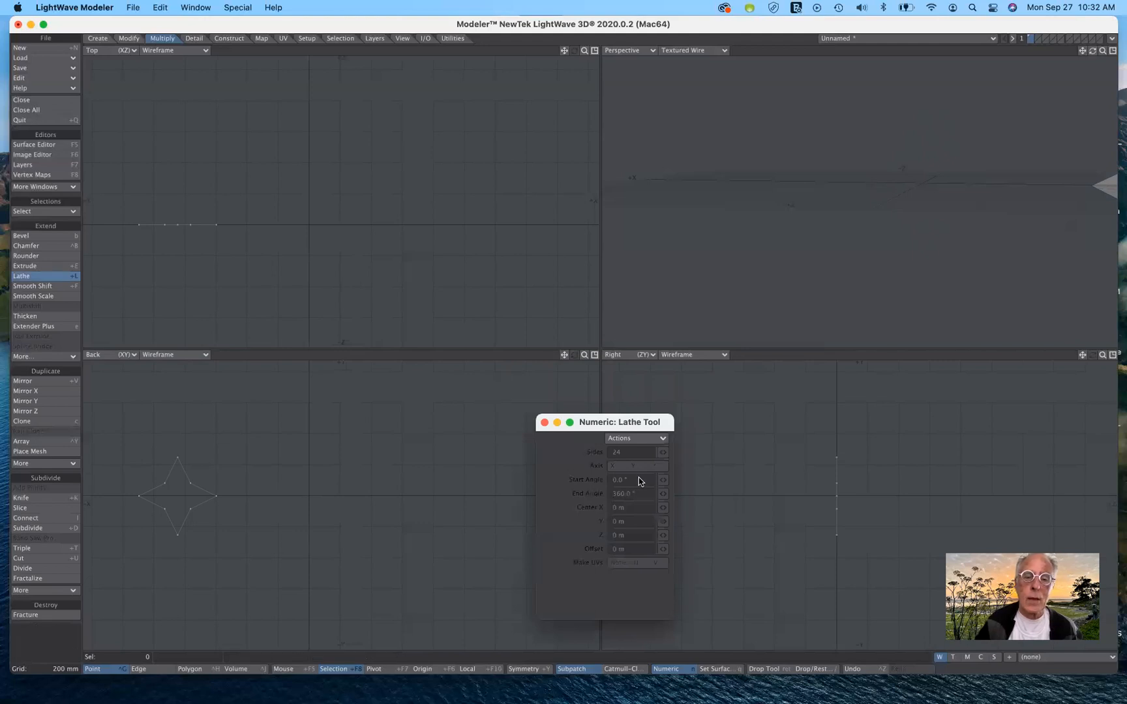
{"action": "left_click", "coordinate": [631, 440]}
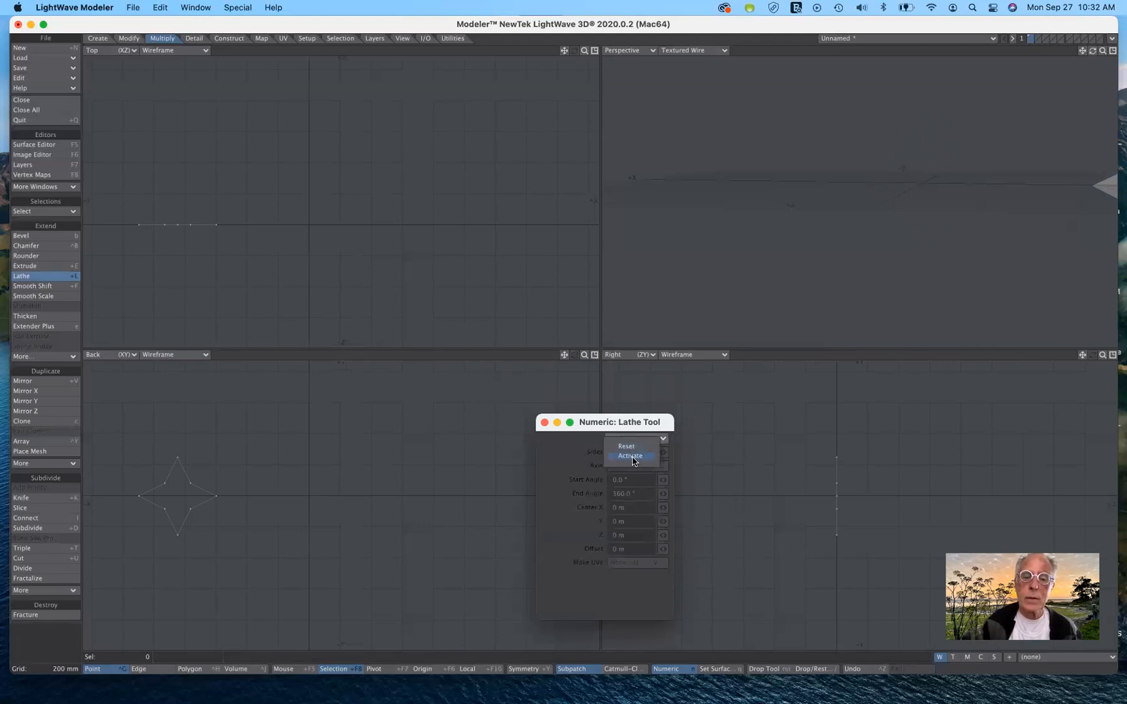
{"action": "left_click", "coordinate": [629, 456]}
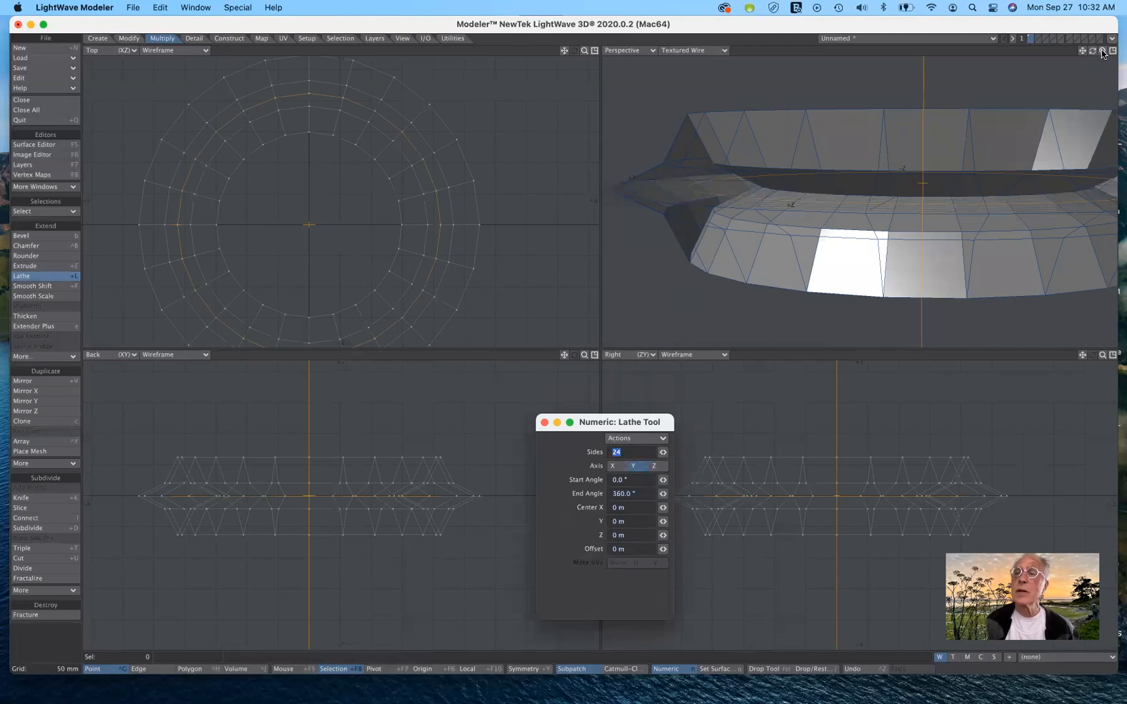
Step: Set the lathe's end angle to -360° so the star ring's polygons face outward
{"action": "mouse_move", "coordinate": [1101, 51]}
{"action": "left_mouse_down"}
{"action": "mouse_move", "coordinate": [1094, 81]}
{"action": "mouse_move", "coordinate": [1083, 53]}
{"action": "left_mouse_up"}
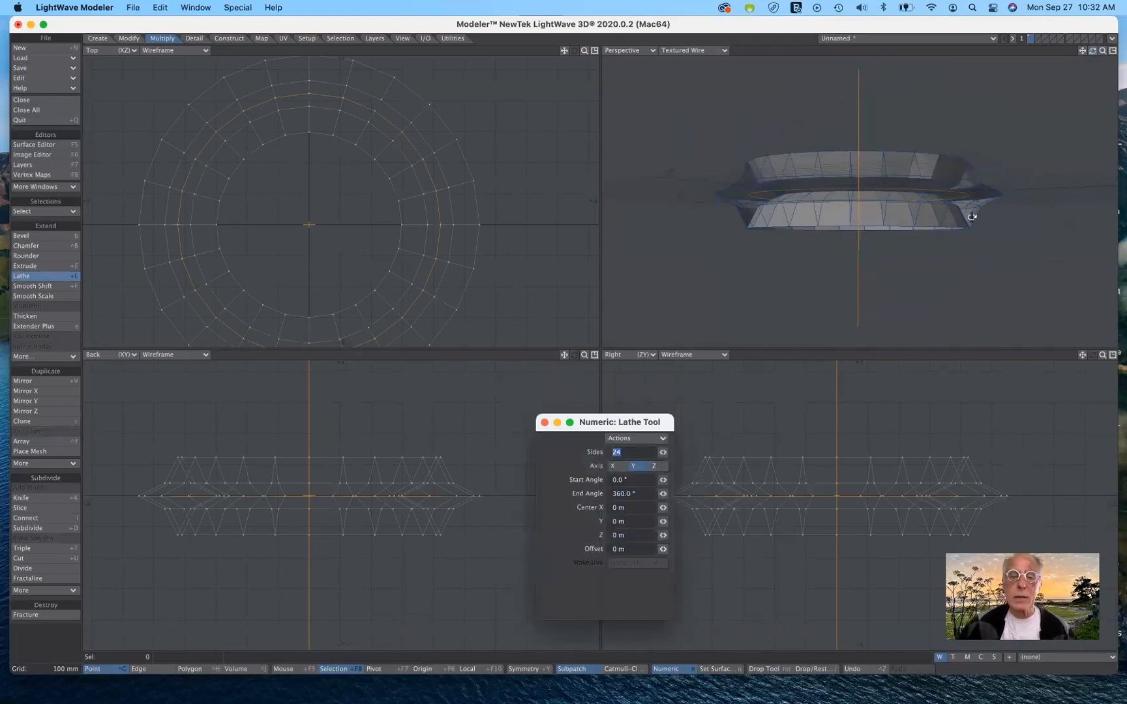
{"action": "left_click", "coordinate": [613, 494]}
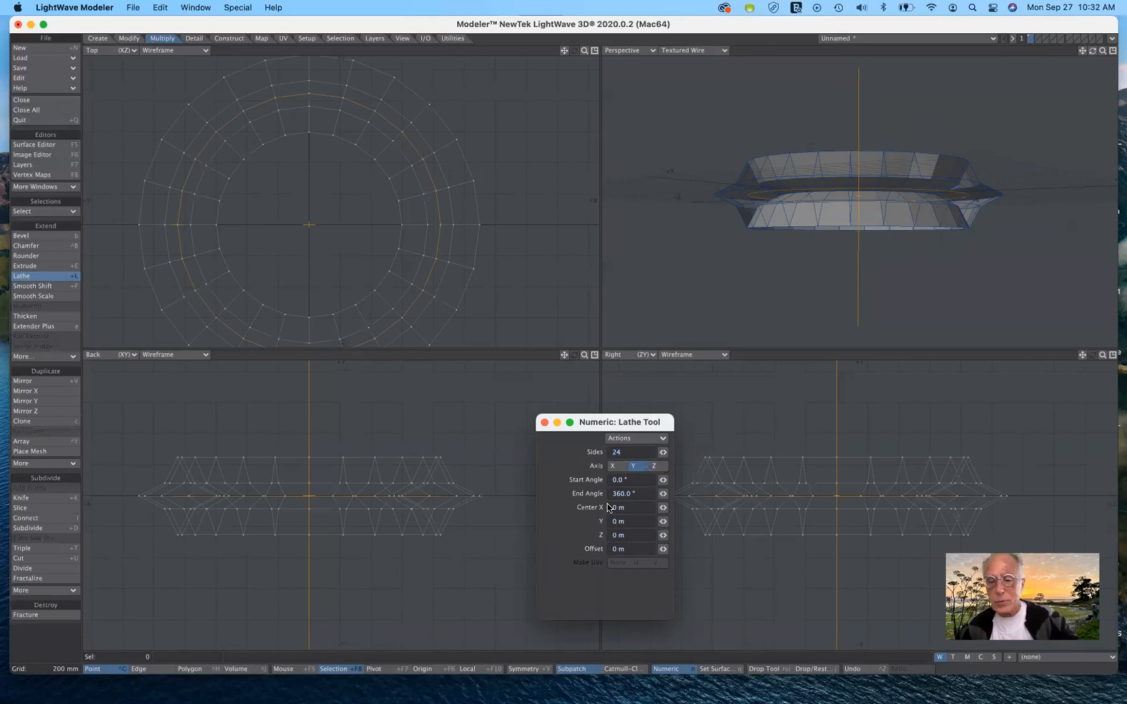
{"action": "type", "text": "-"}
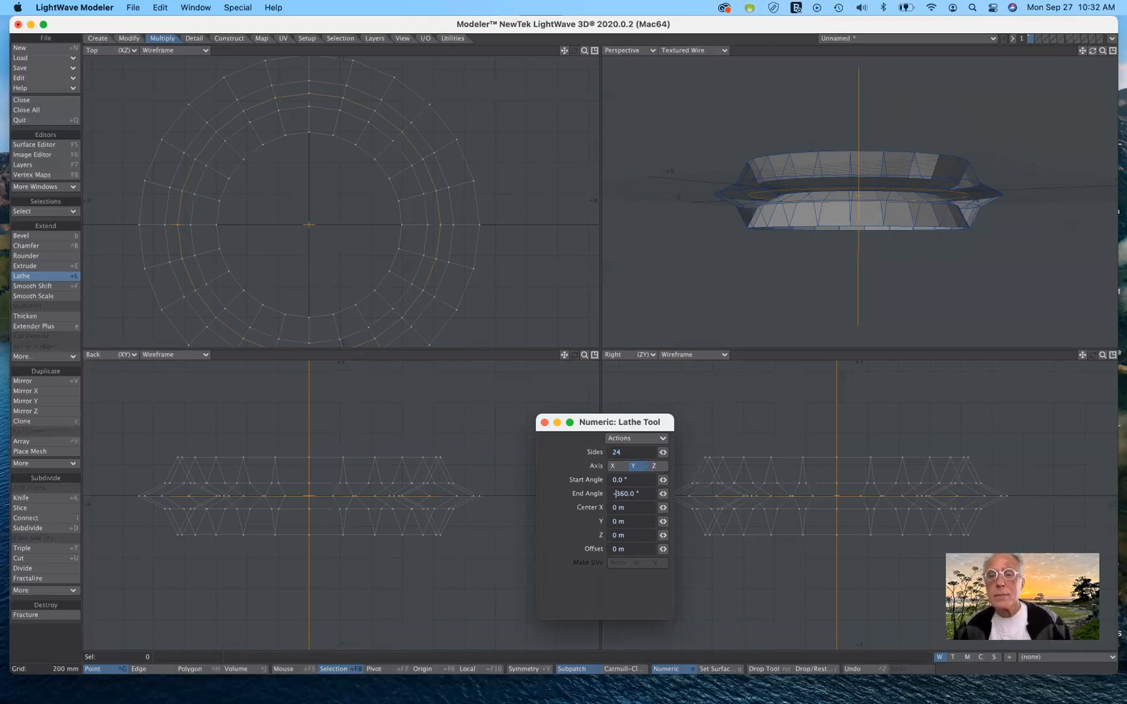
{"action": "key", "text": "Tab"}
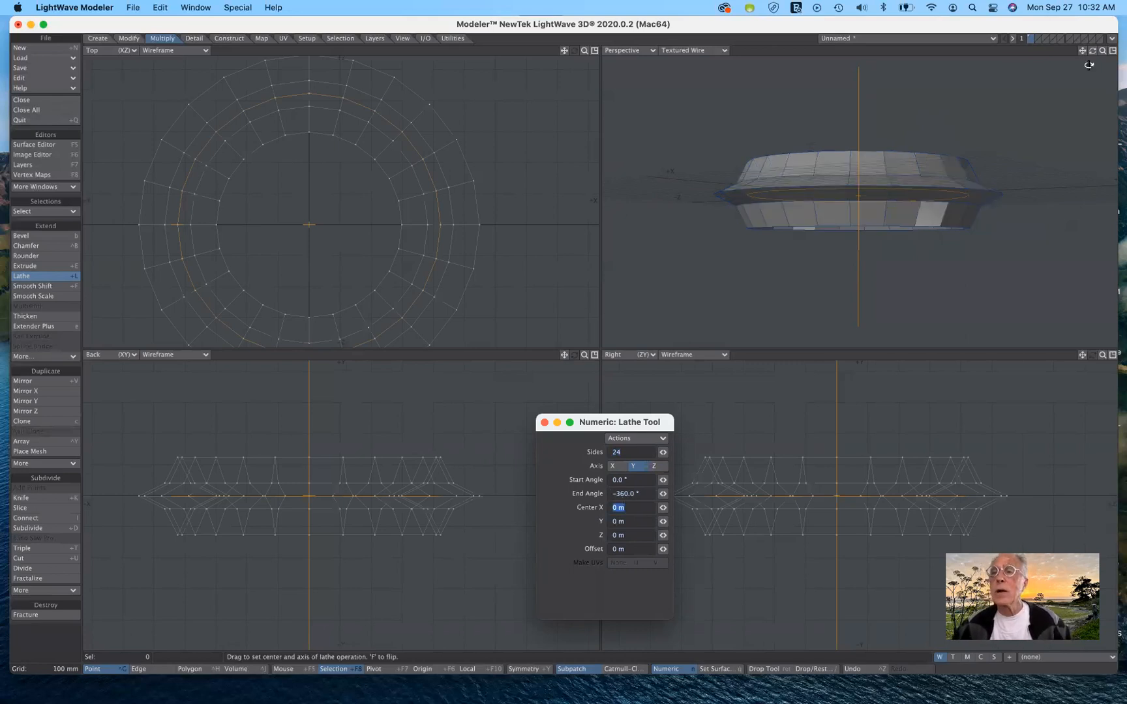
{"action": "left_click_drag", "start_coordinate": [1092, 51], "coordinate": [1059, 112]}
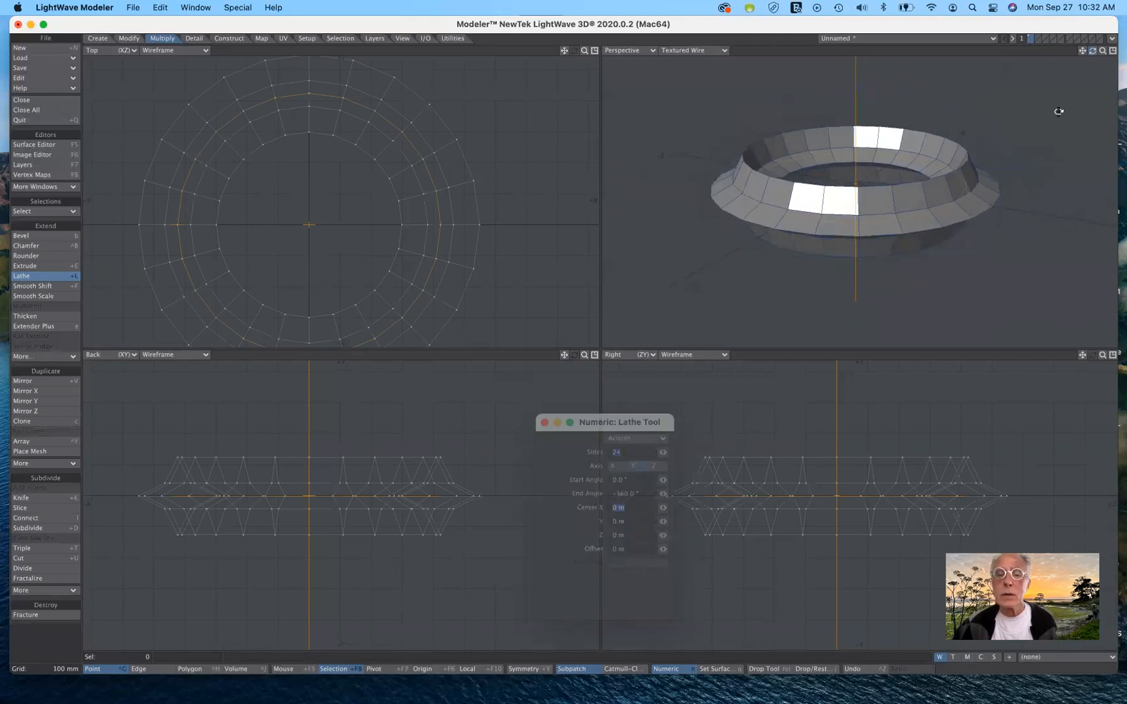
Step: Set the star lathe's end angle to -180° and reduce it to 4 sides
{"action": "left_click_drag", "start_coordinate": [640, 424], "coordinate": [607, 423]}
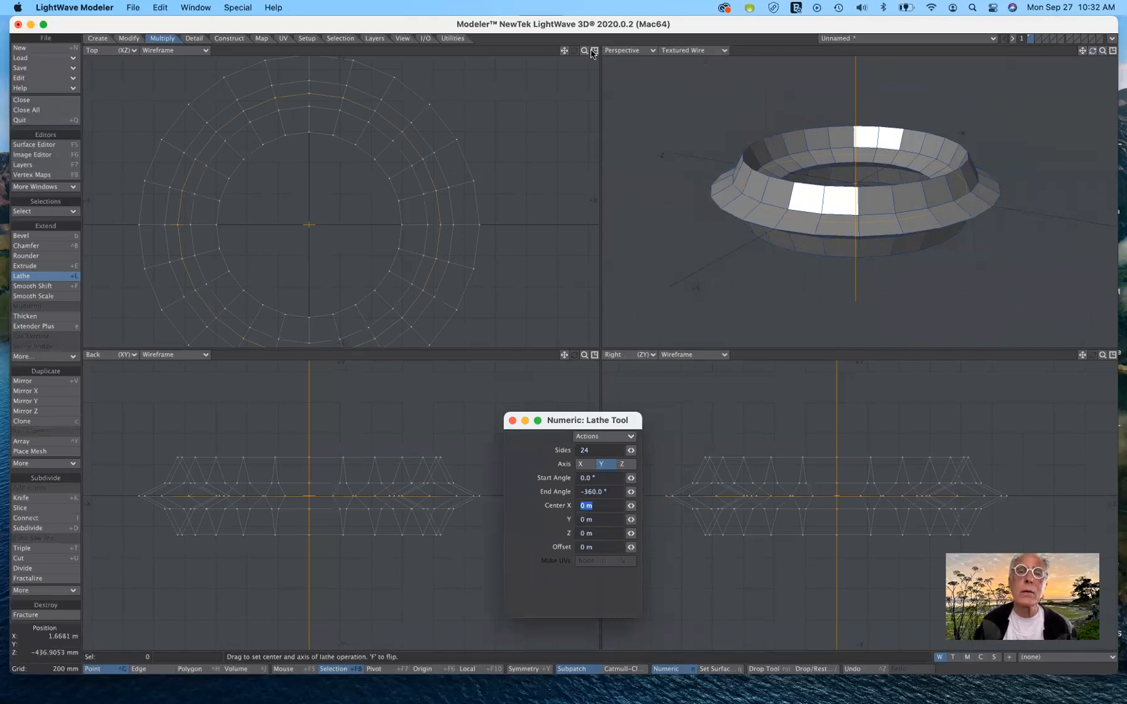
{"action": "mouse_move", "coordinate": [584, 51]}
{"action": "left_mouse_down"}
{"action": "mouse_move", "coordinate": [585, 60]}
{"action": "mouse_move", "coordinate": [579, 50]}
{"action": "left_mouse_up"}
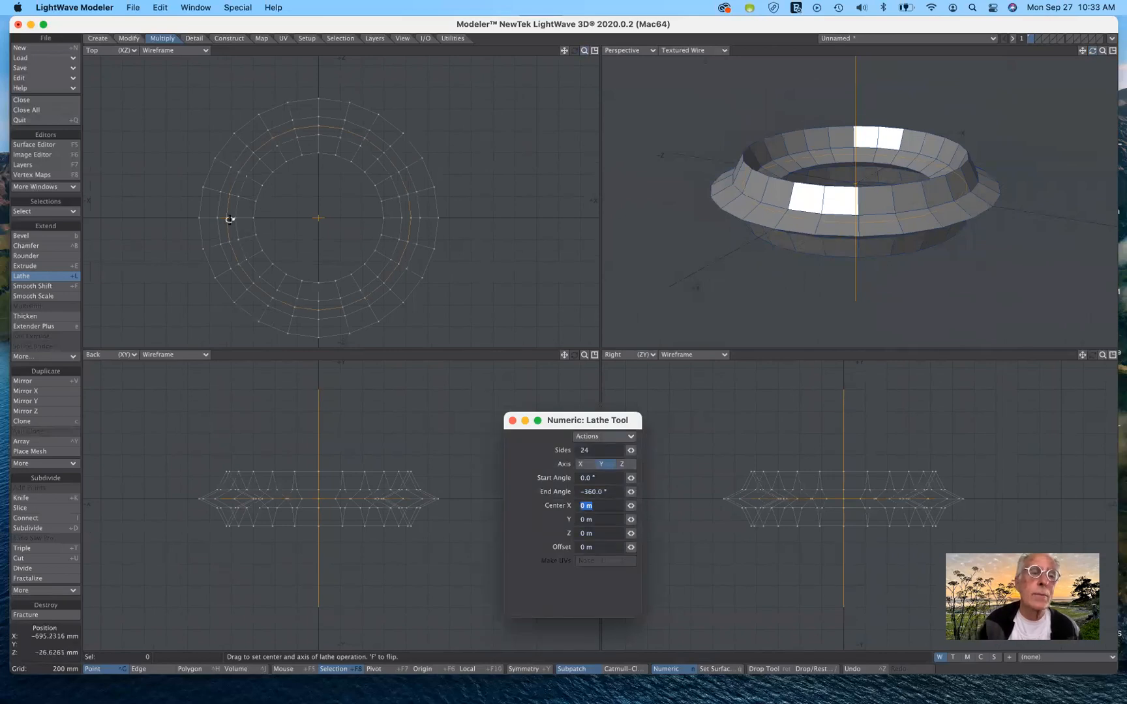
{"action": "left_click_drag", "start_coordinate": [228, 218], "coordinate": [393, 229]}
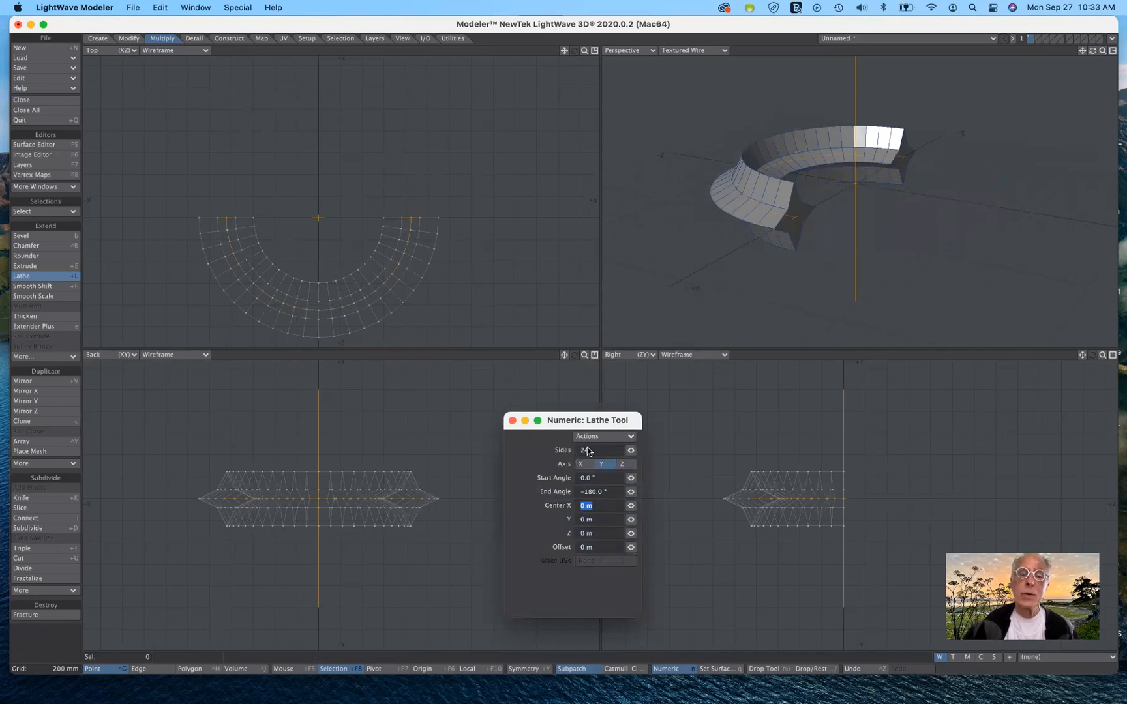
{"action": "left_click_drag", "start_coordinate": [632, 453], "coordinate": [590, 453]}
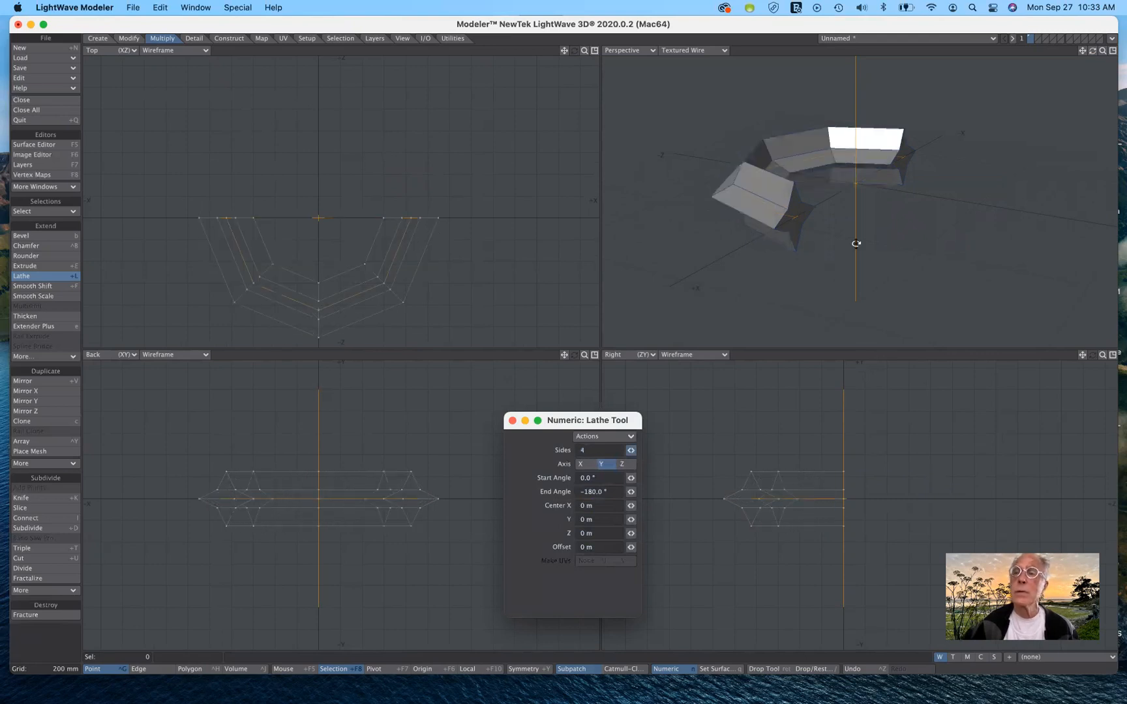
{"action": "mouse_move", "coordinate": [1092, 51]}
{"action": "left_mouse_down"}
{"action": "mouse_move", "coordinate": [1119, 23]}
{"action": "mouse_move", "coordinate": [1090, 52]}
{"action": "mouse_move", "coordinate": [1107, 26]}
{"action": "mouse_move", "coordinate": [1073, 43]}
{"action": "mouse_move", "coordinate": [1074, 70]}
{"action": "mouse_move", "coordinate": [1107, 40]}
{"action": "mouse_move", "coordinate": [1078, 44]}
{"action": "left_mouse_up"}
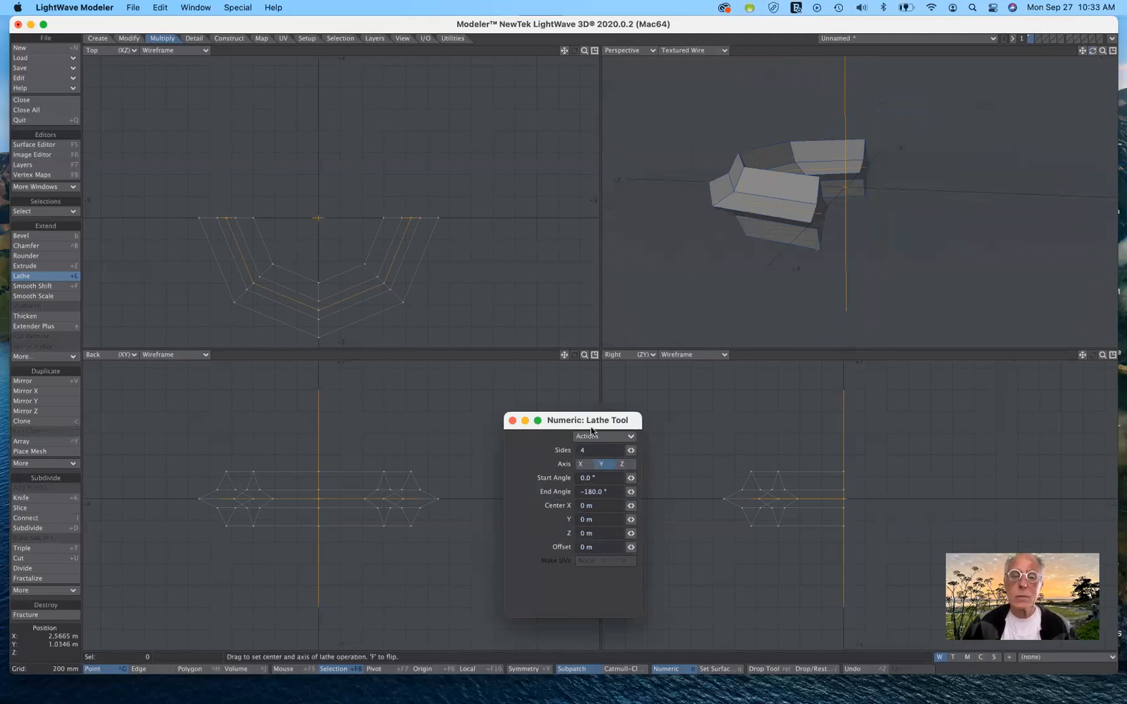
Step: Set the number of sides of the half-ring lathe to 24
{"action": "left_click_drag", "start_coordinate": [595, 421], "coordinate": [596, 332]}
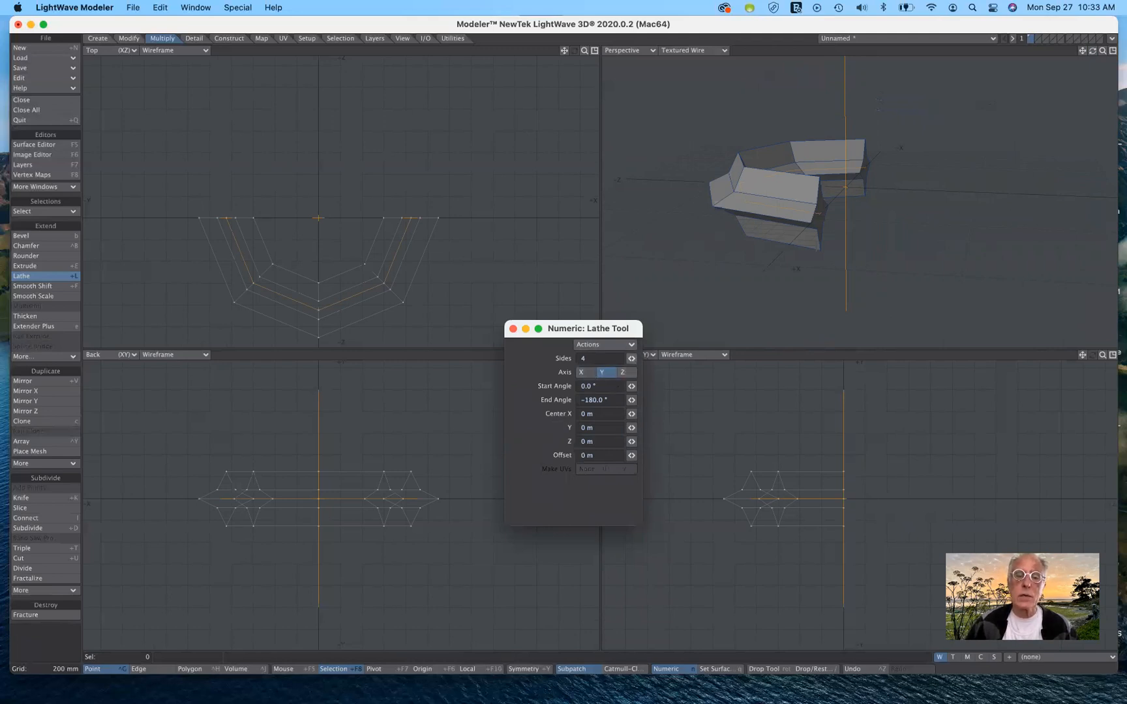
{"action": "left_click_drag", "start_coordinate": [632, 358], "coordinate": [631, 358]}
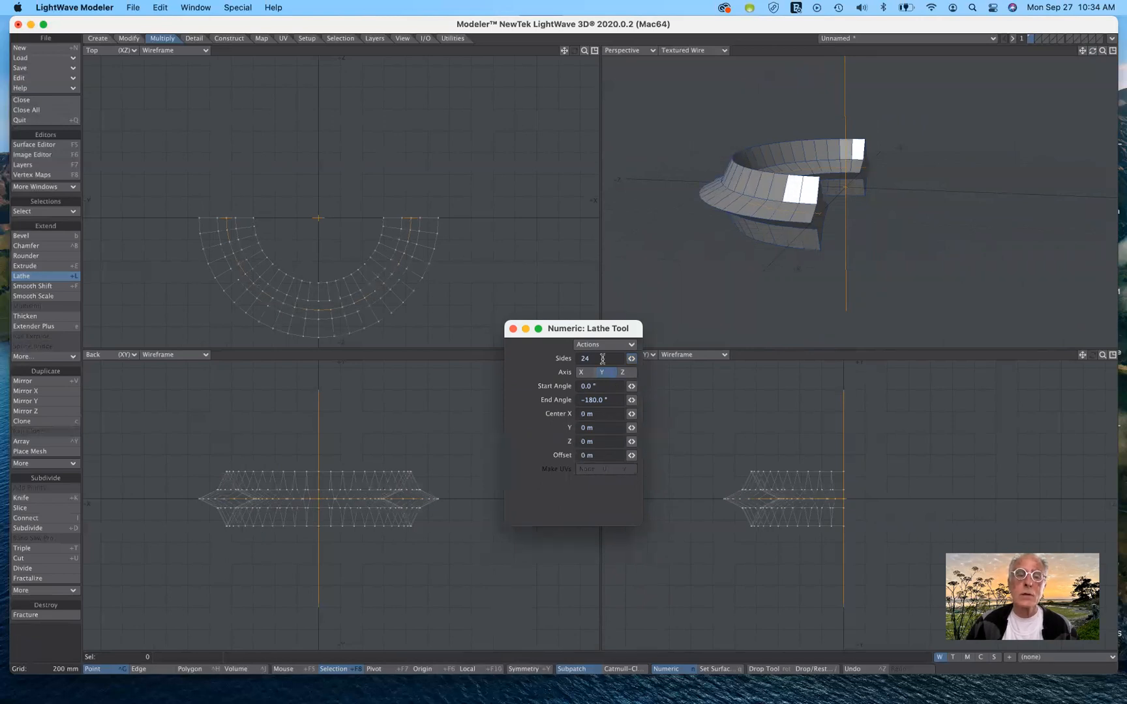
{"action": "left_click_drag", "start_coordinate": [641, 331], "coordinate": [682, 362]}
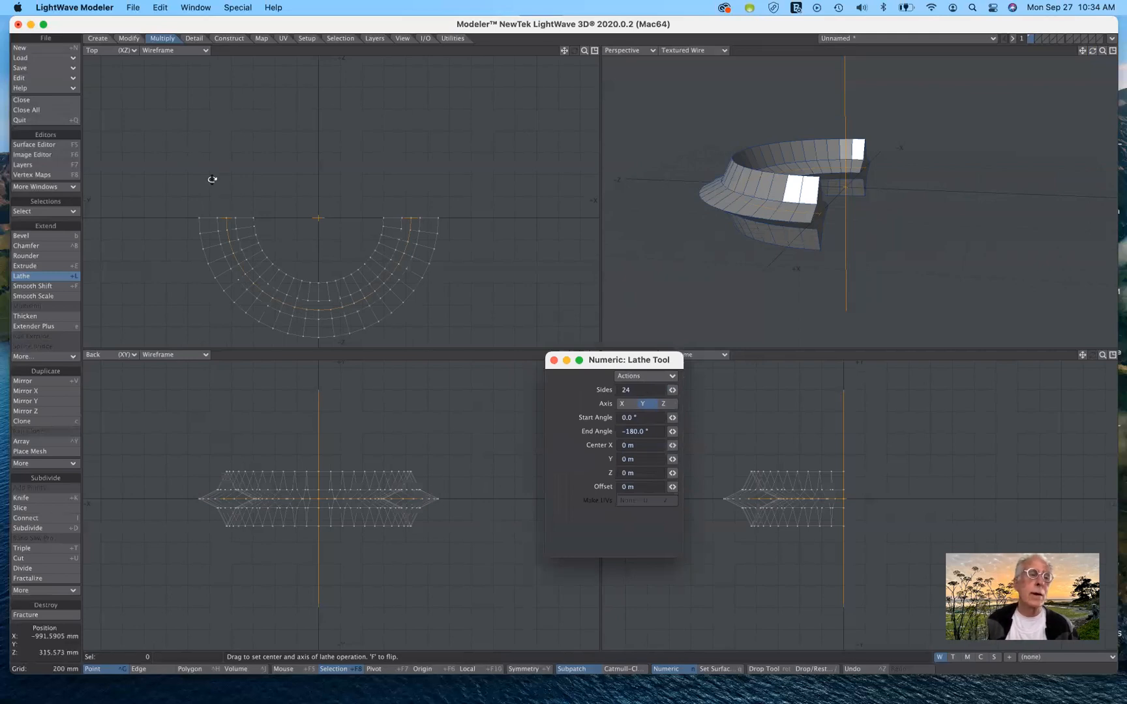
Step: Finish the lathe and cut the star half ring from the layer
{"action": "left_click", "coordinate": [55, 280]}
{"action": "left_click", "coordinate": [55, 280]}
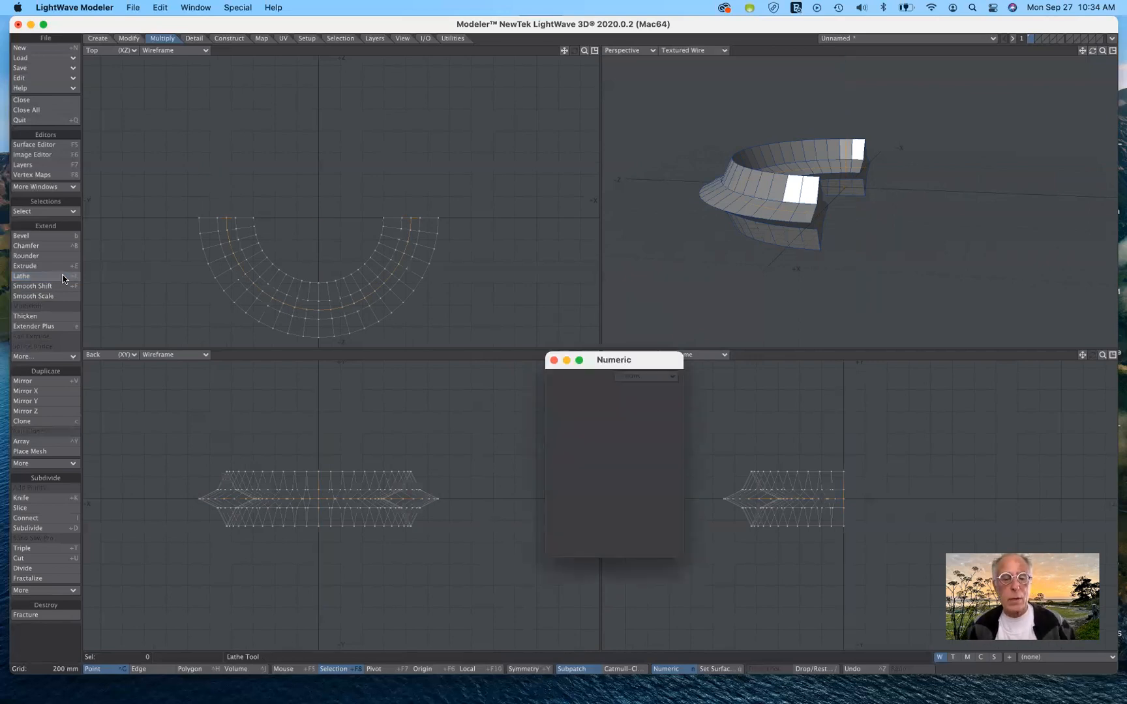
{"action": "key", "text": "super+x"}
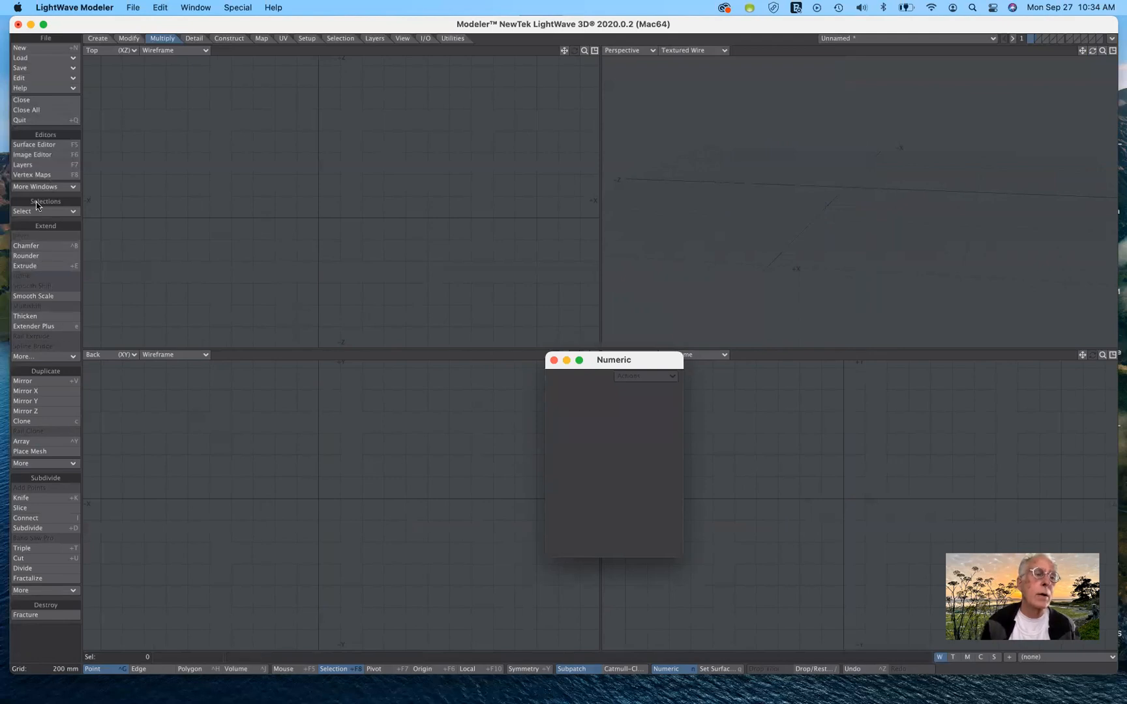
Step: Draw a 24-sided disc with a radius of about 212 mm in the Back view, centred at about X -1.2 m and Y -9 mm
{"action": "left_click", "coordinate": [98, 39]}
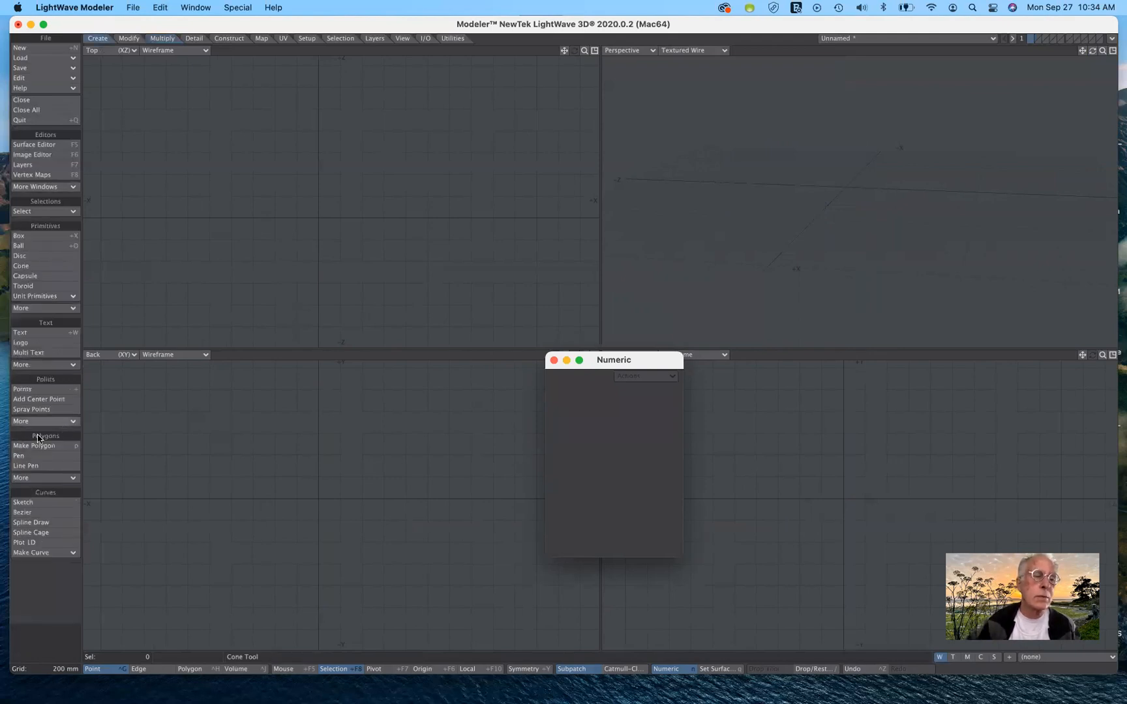
{"action": "left_click", "coordinate": [48, 257]}
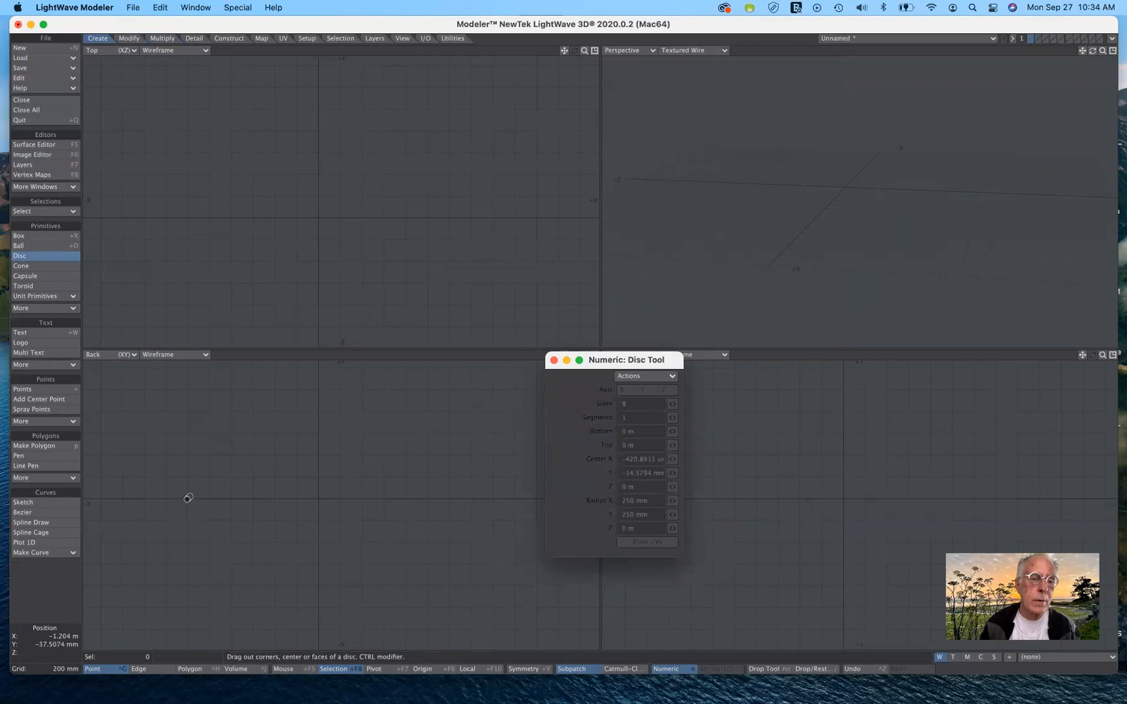
{"action": "left_click_drag", "start_coordinate": [188, 495], "coordinate": [211, 520]}
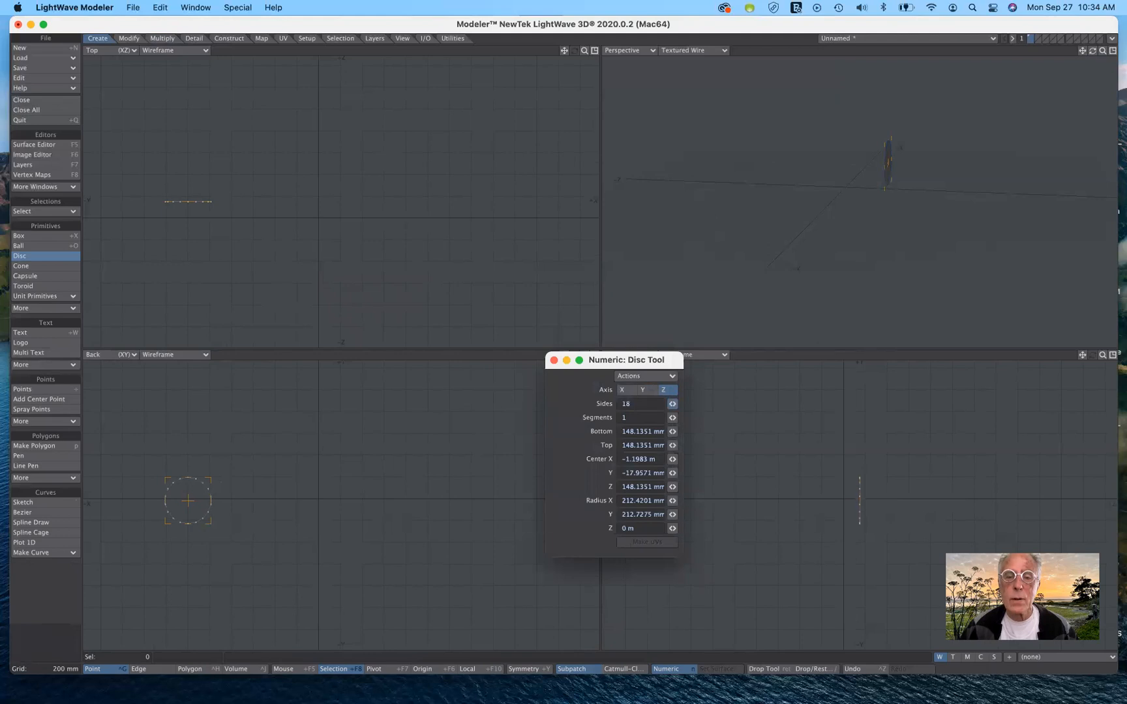
{"action": "left_click_drag", "start_coordinate": [672, 404], "coordinate": [675, 403]}
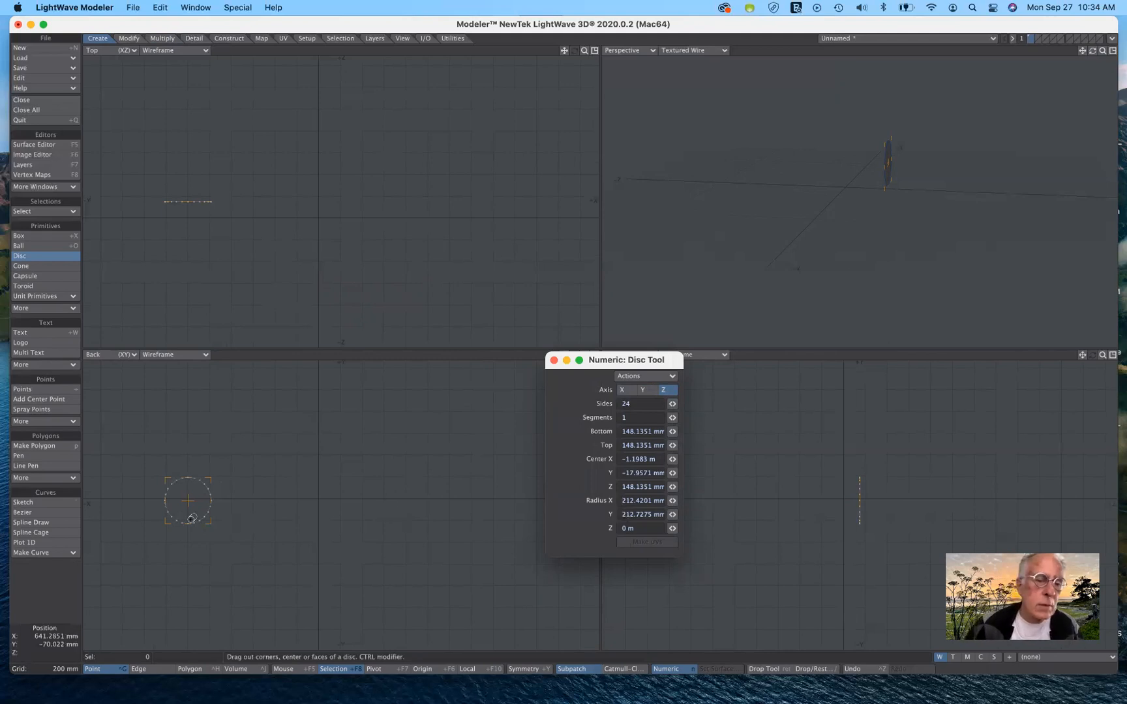
{"action": "left_click_drag", "start_coordinate": [189, 500], "coordinate": [188, 495]}
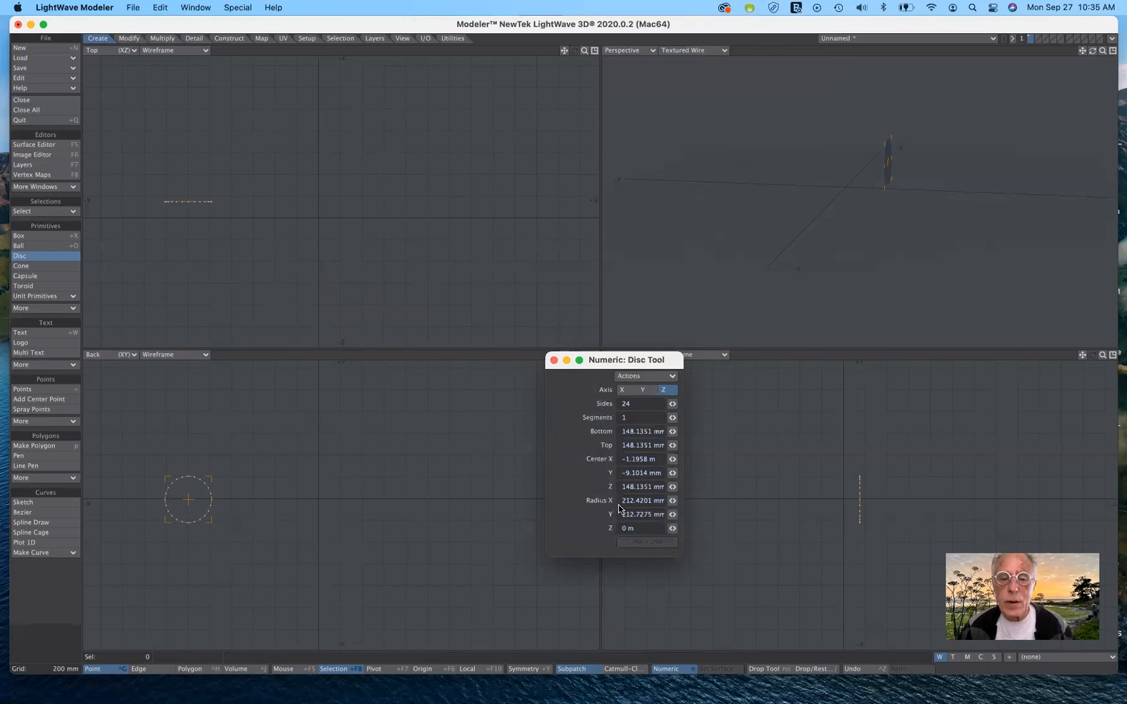
Step: Set the disc's X and Y radii to 212 mm and finish the disc
{"action": "left_click_drag", "start_coordinate": [617, 501], "coordinate": [676, 502]}
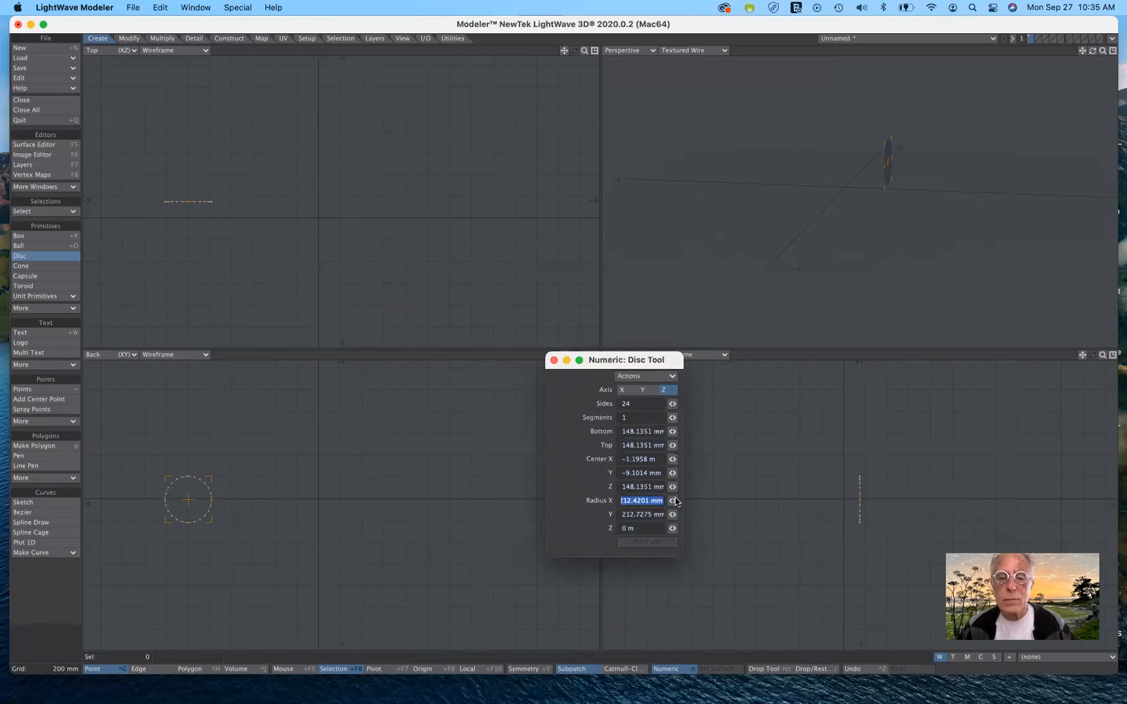
{"action": "type", "text": "212"}
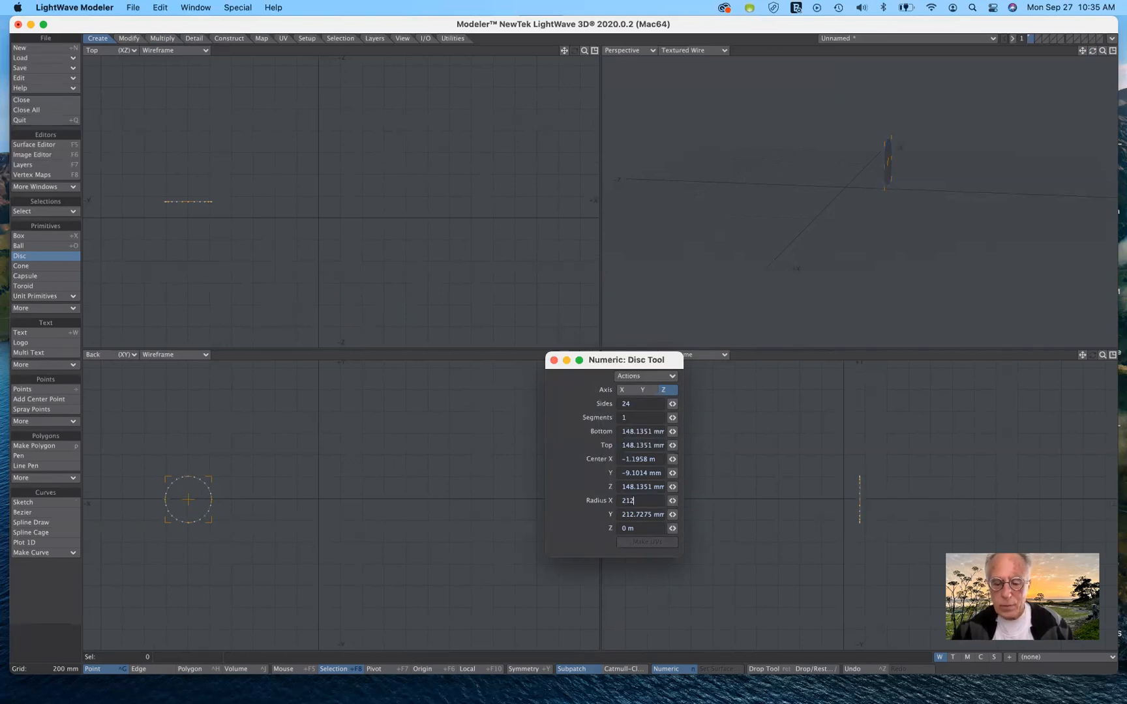
{"action": "type", "text": "mm"}
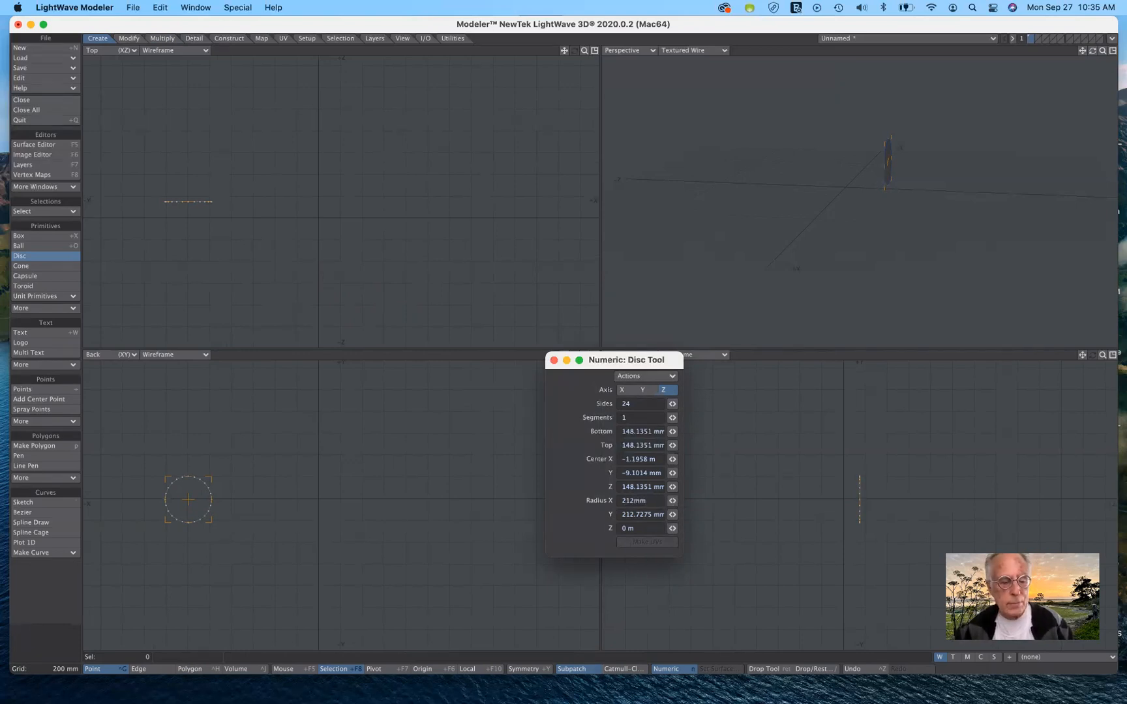
{"action": "key", "text": "Tab"}
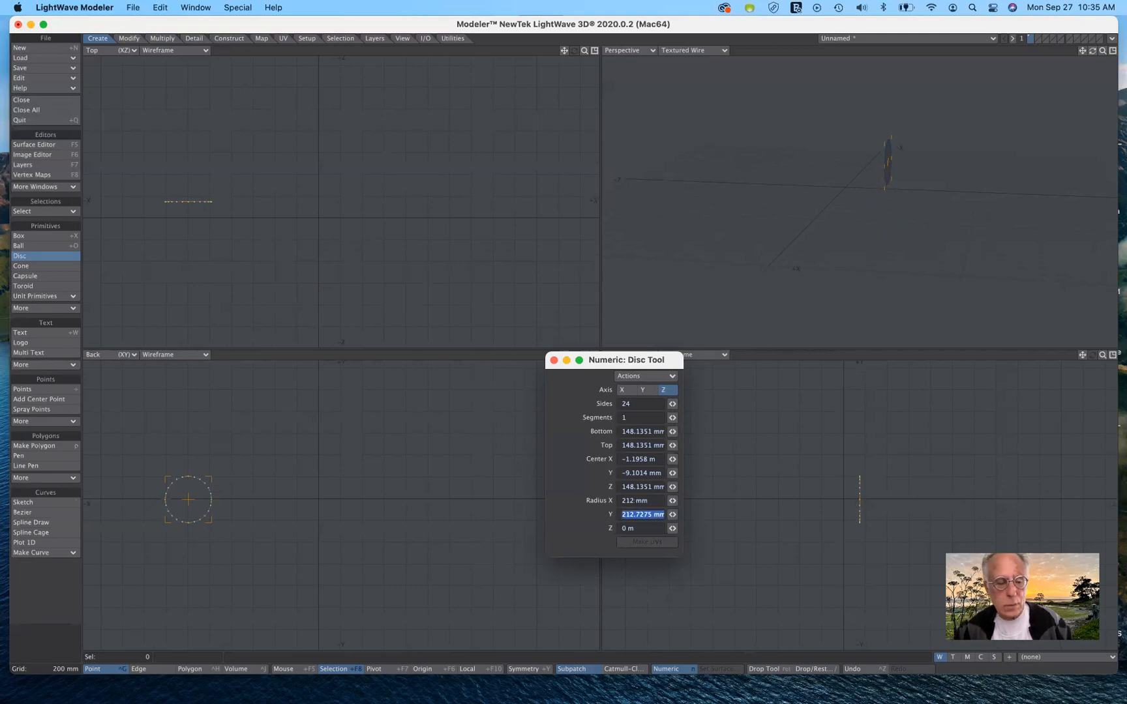
{"action": "type", "text": "21"}
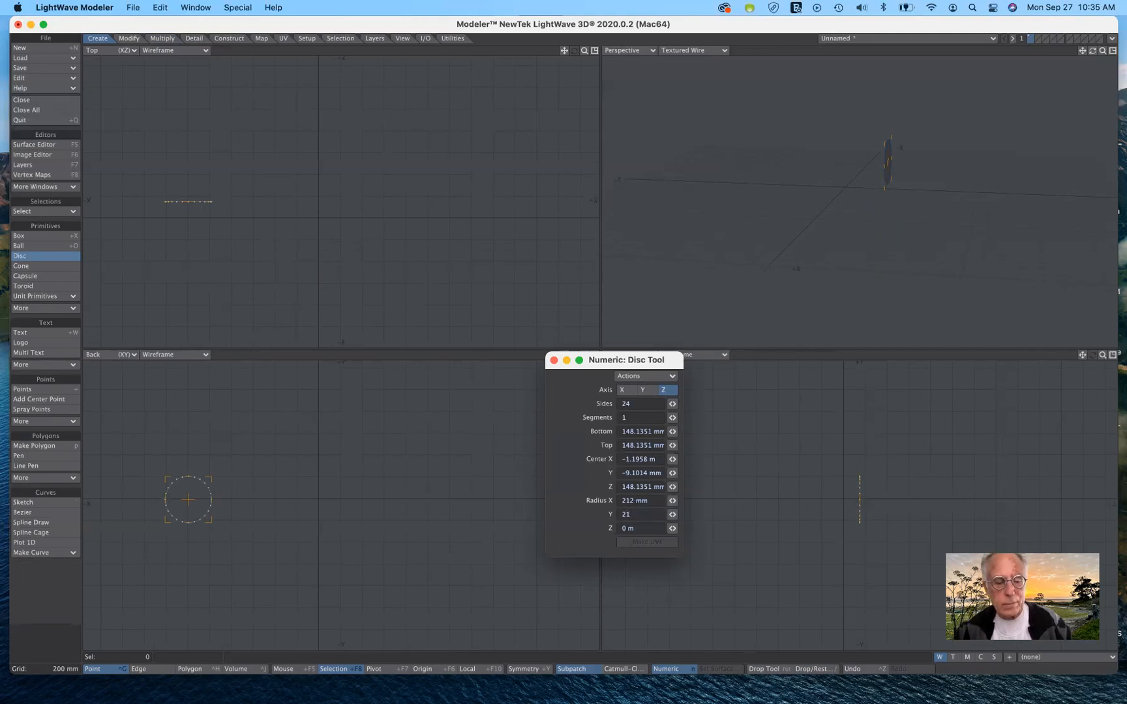
{"action": "type", "text": "2mm"}
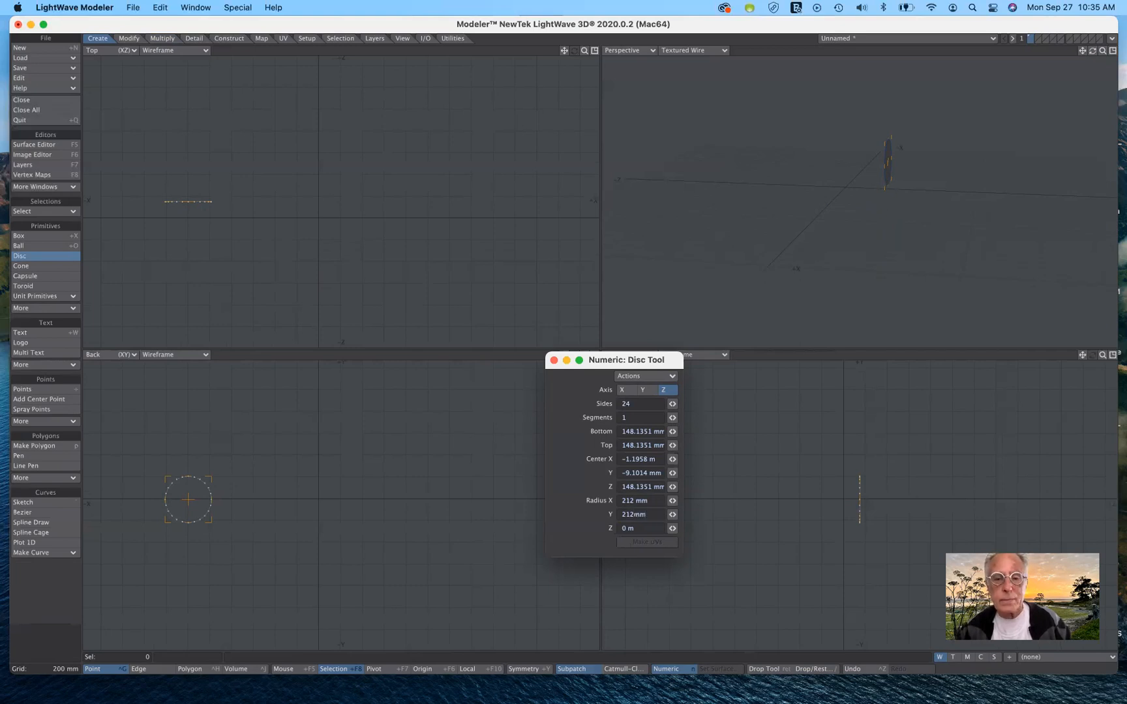
{"action": "key", "text": "Tab"}
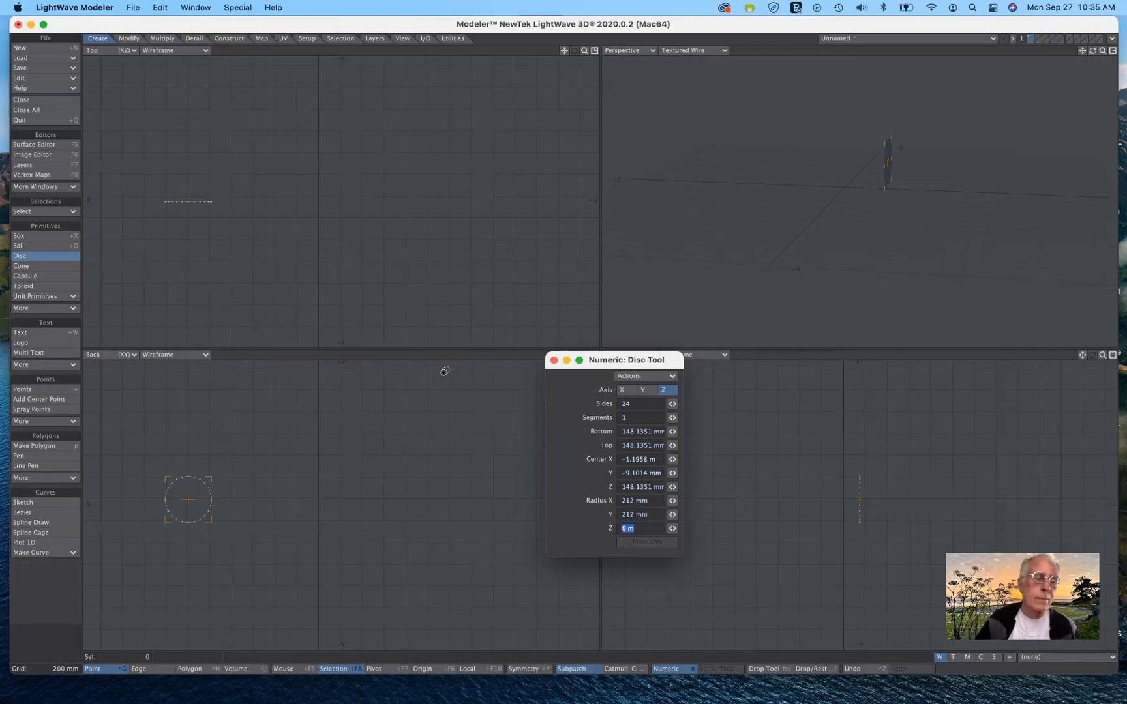
{"action": "left_click", "coordinate": [45, 256]}
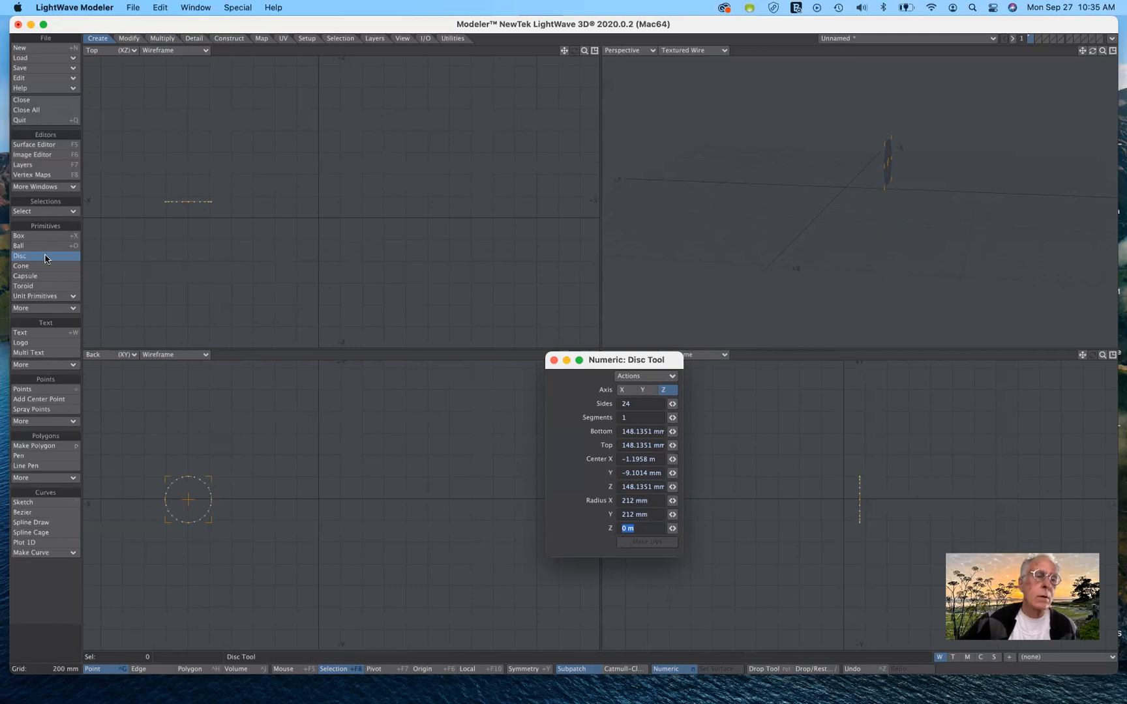
{"action": "left_click", "coordinate": [45, 256]}
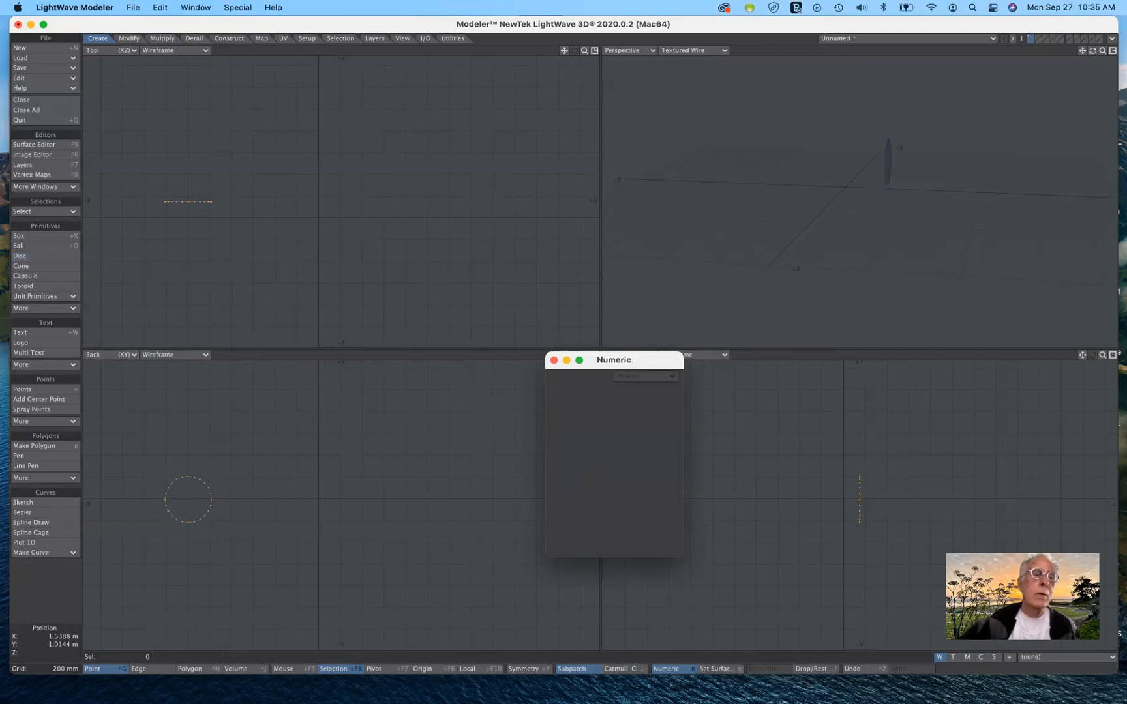
{"action": "left_click", "coordinate": [164, 38]}
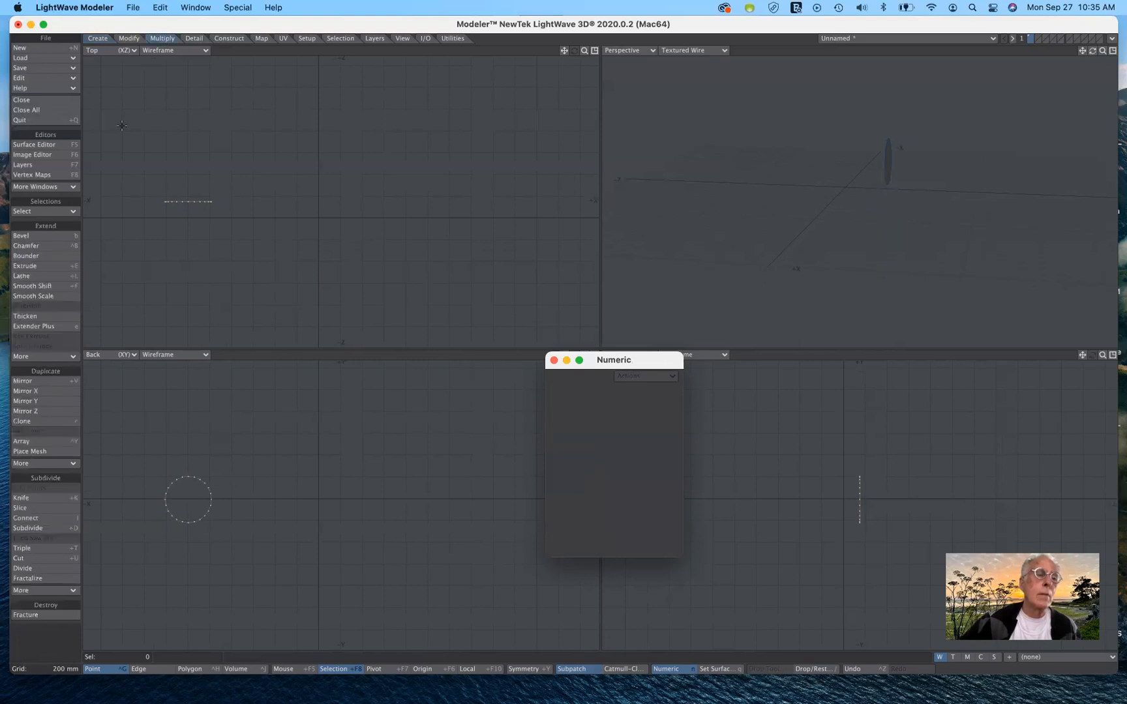
Step: Lathe the disc around the Y axis with 24 sides and an end angle of -1800°
{"action": "left_click", "coordinate": [45, 278]}
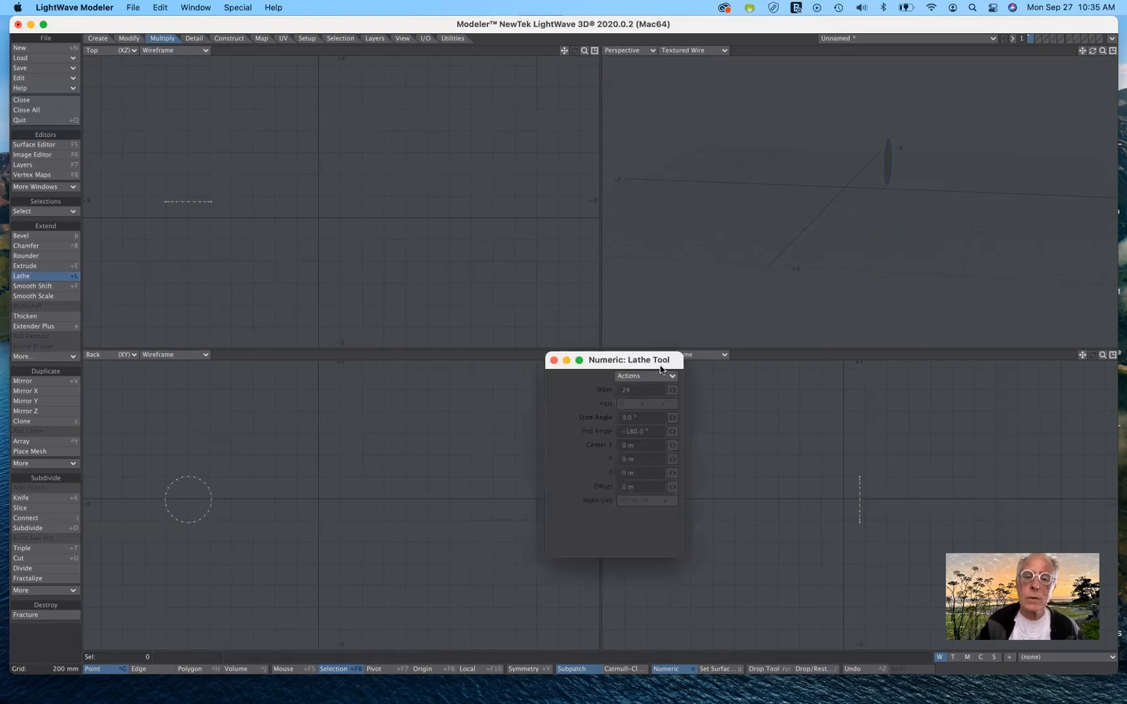
{"action": "left_click", "coordinate": [658, 376]}
{"action": "left_click", "coordinate": [656, 395]}
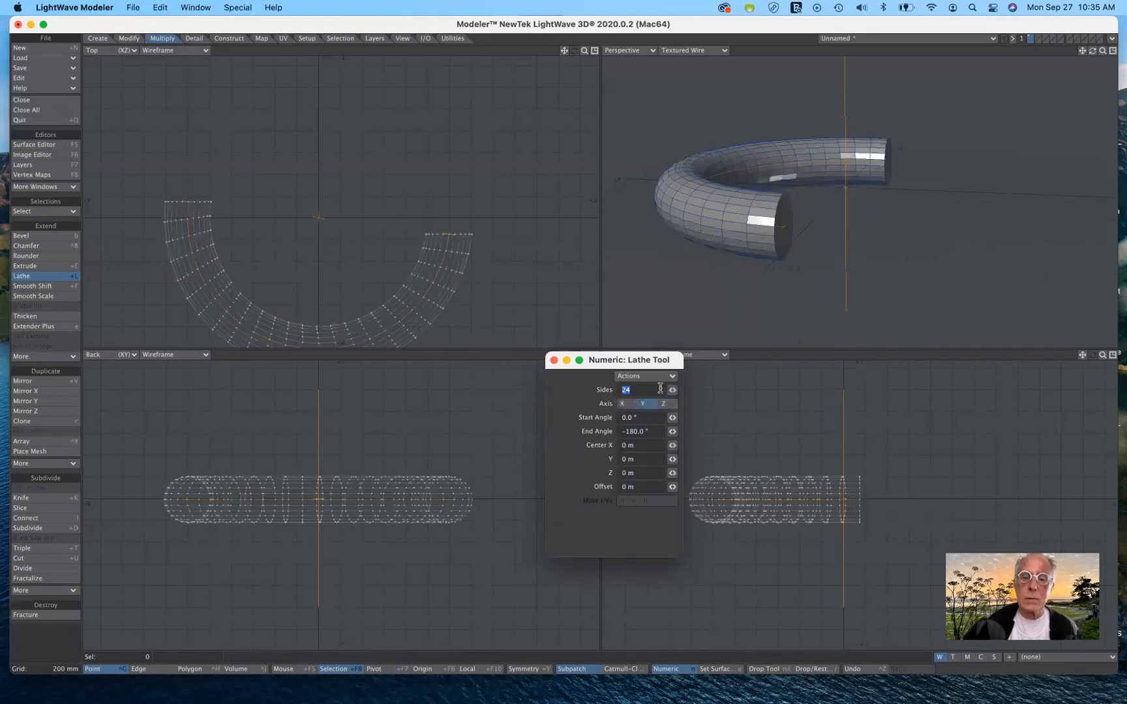
{"action": "left_click", "coordinate": [636, 432]}
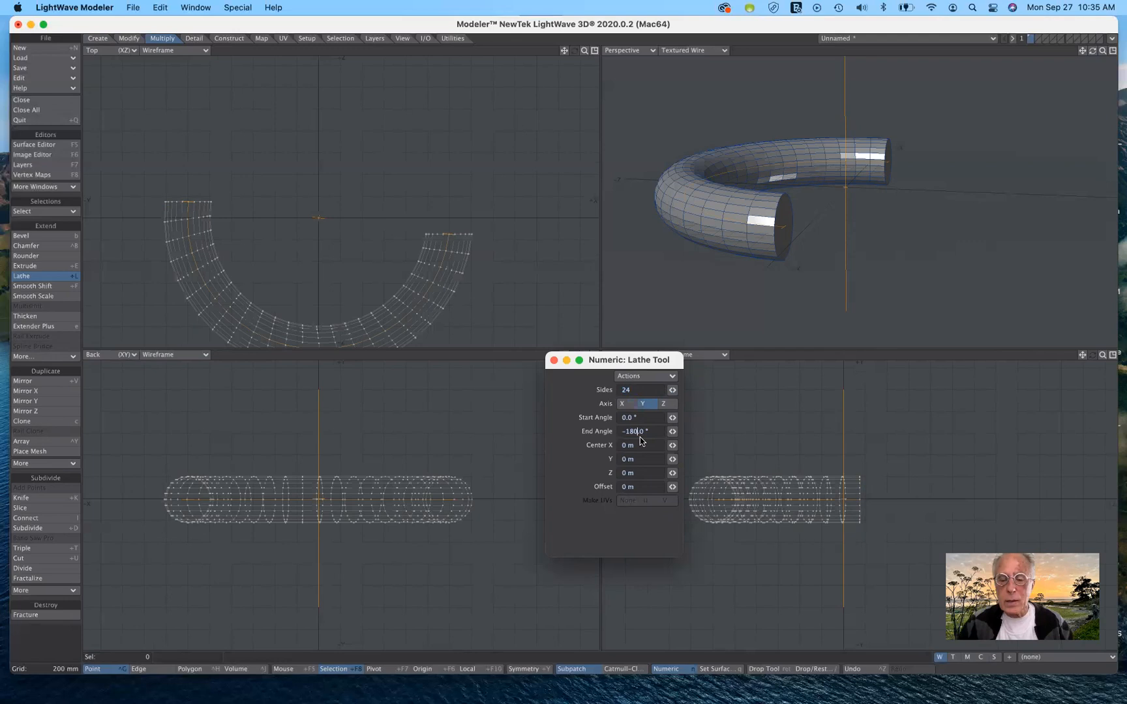
{"action": "type", "text": "0"}
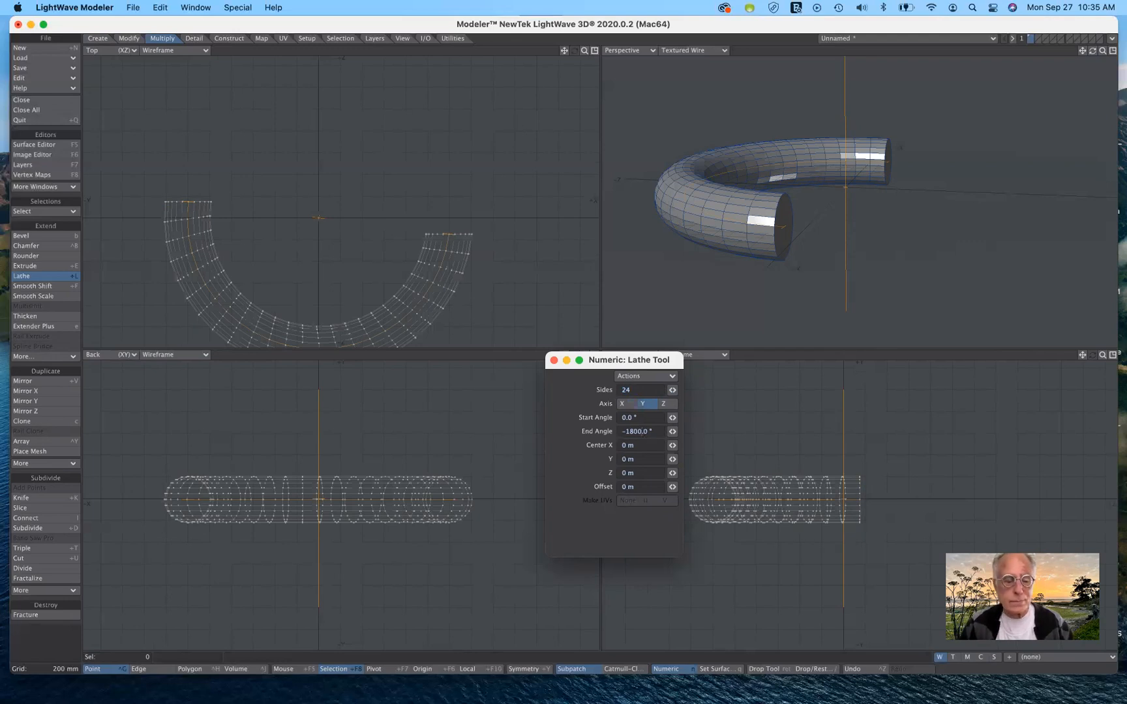
{"action": "key", "text": "Tab"}
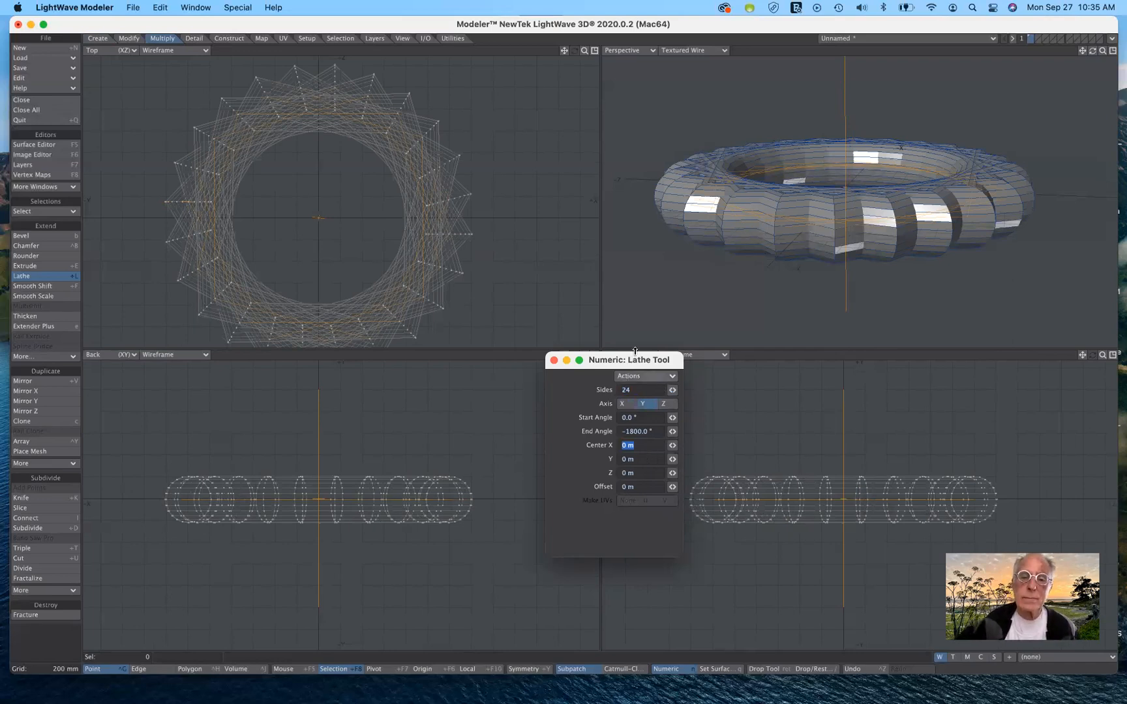
Step: Set the lathe offset to about 8.61 m to stretch the ring into a spring along Y
{"action": "left_click_drag", "start_coordinate": [634, 360], "coordinate": [665, 445]}
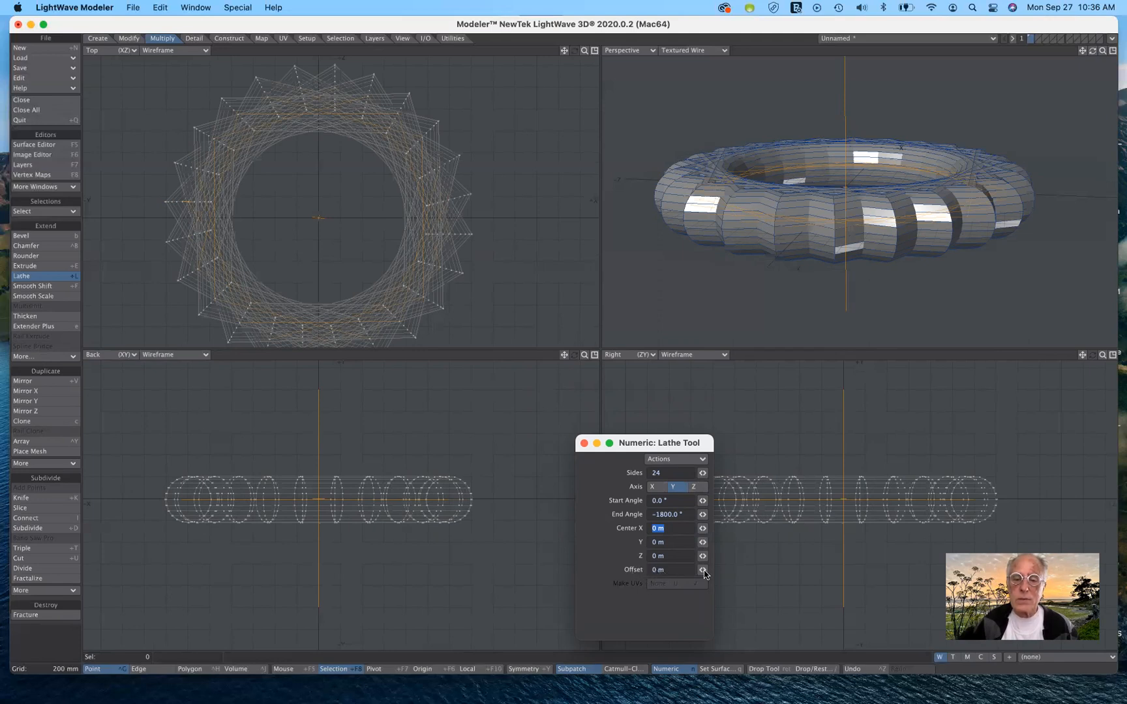
{"action": "left_click_drag", "start_coordinate": [703, 571], "coordinate": [770, 325]}
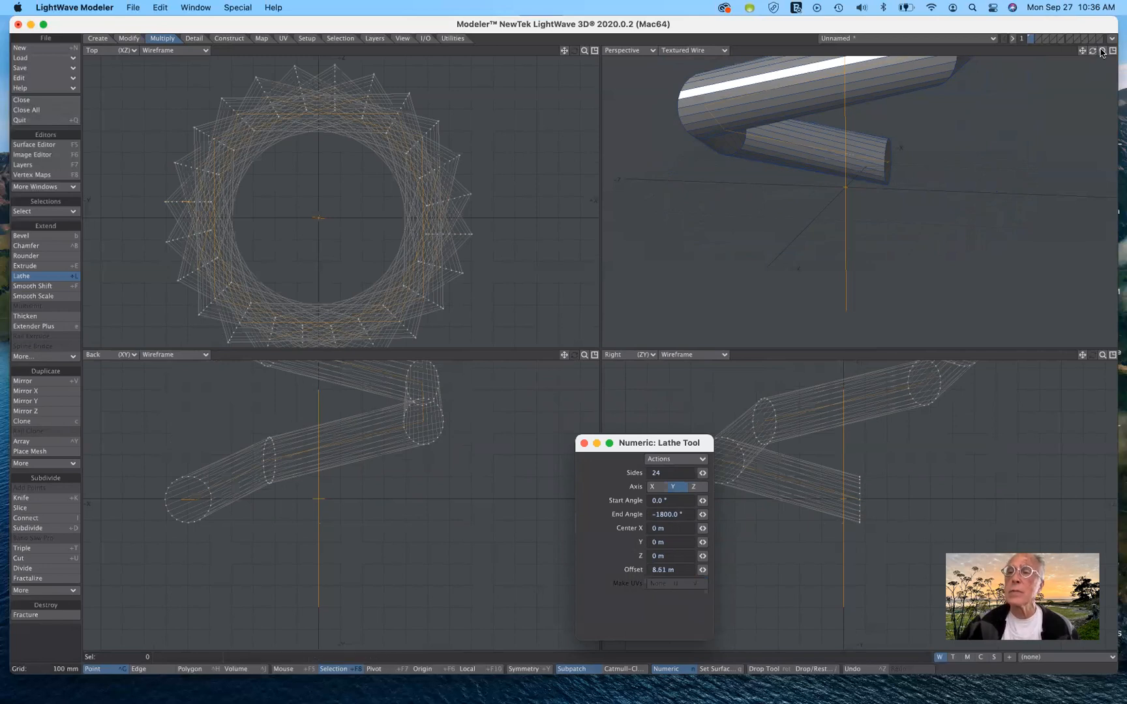
{"action": "key", "text": "n"}
{"action": "left_click_drag", "start_coordinate": [1103, 50], "coordinate": [1098, 109]}
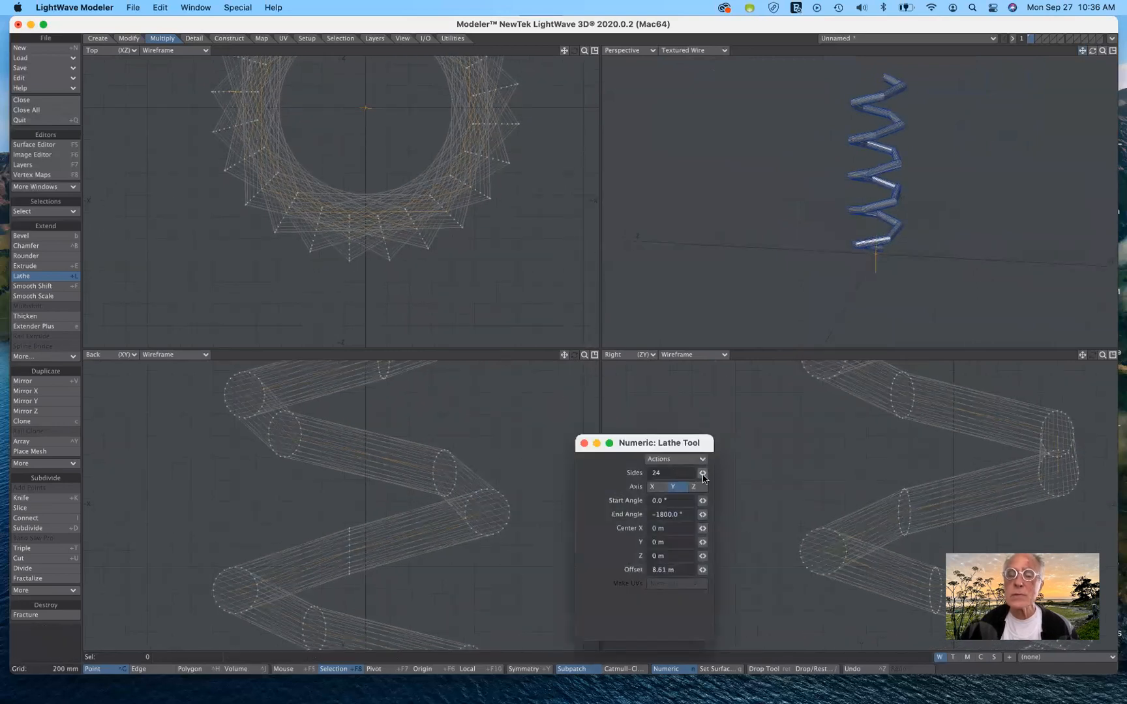
Step: Set the spring lathe to 196 sides with an offset of about 4.83 m and finish the lathe
{"action": "left_click_drag", "start_coordinate": [703, 474], "coordinate": [767, 474]}
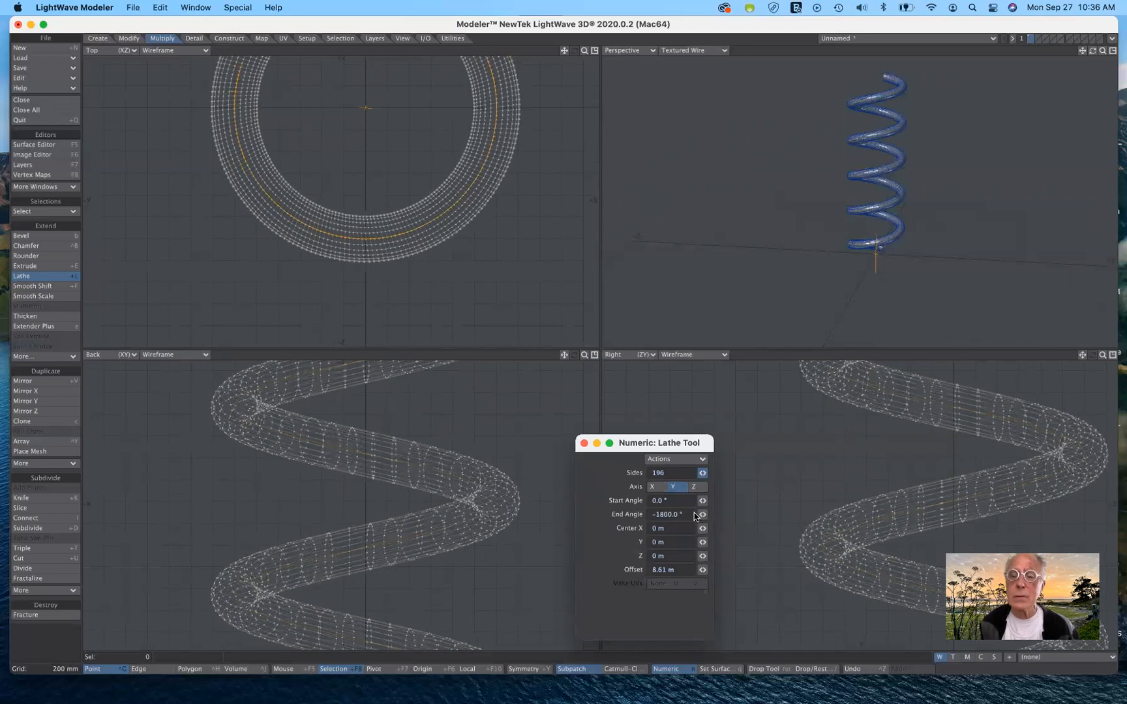
{"action": "left_click_drag", "start_coordinate": [702, 572], "coordinate": [685, 571]}
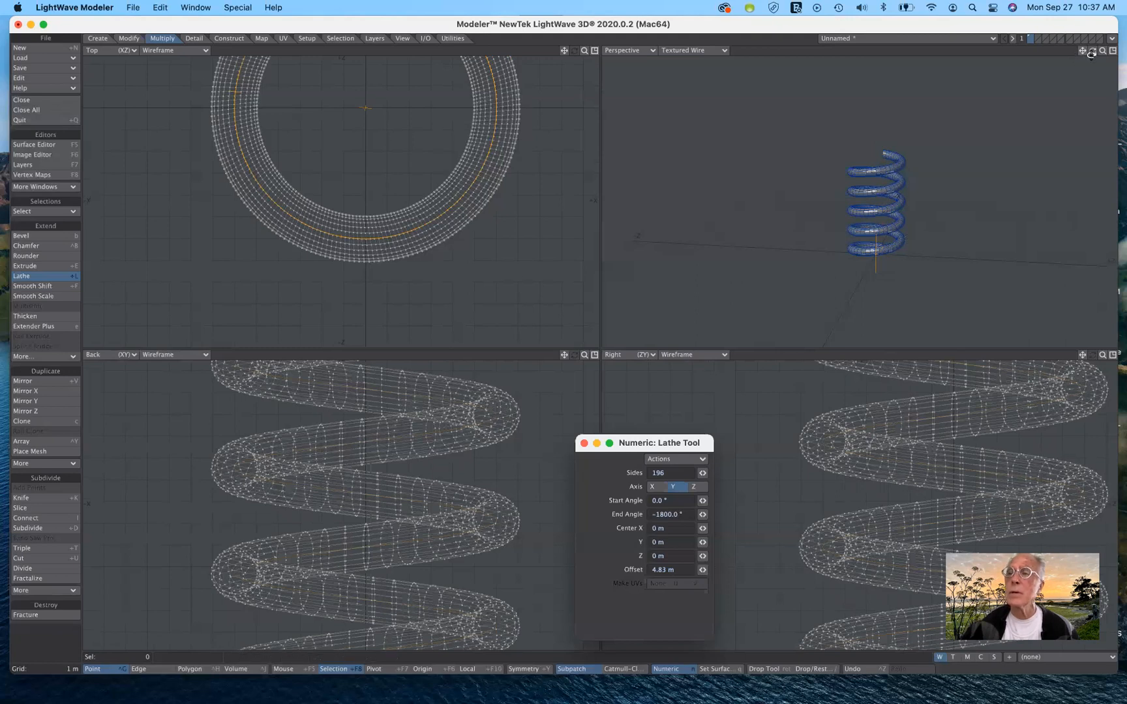
{"action": "left_click_drag", "start_coordinate": [1103, 51], "coordinate": [1063, 59]}
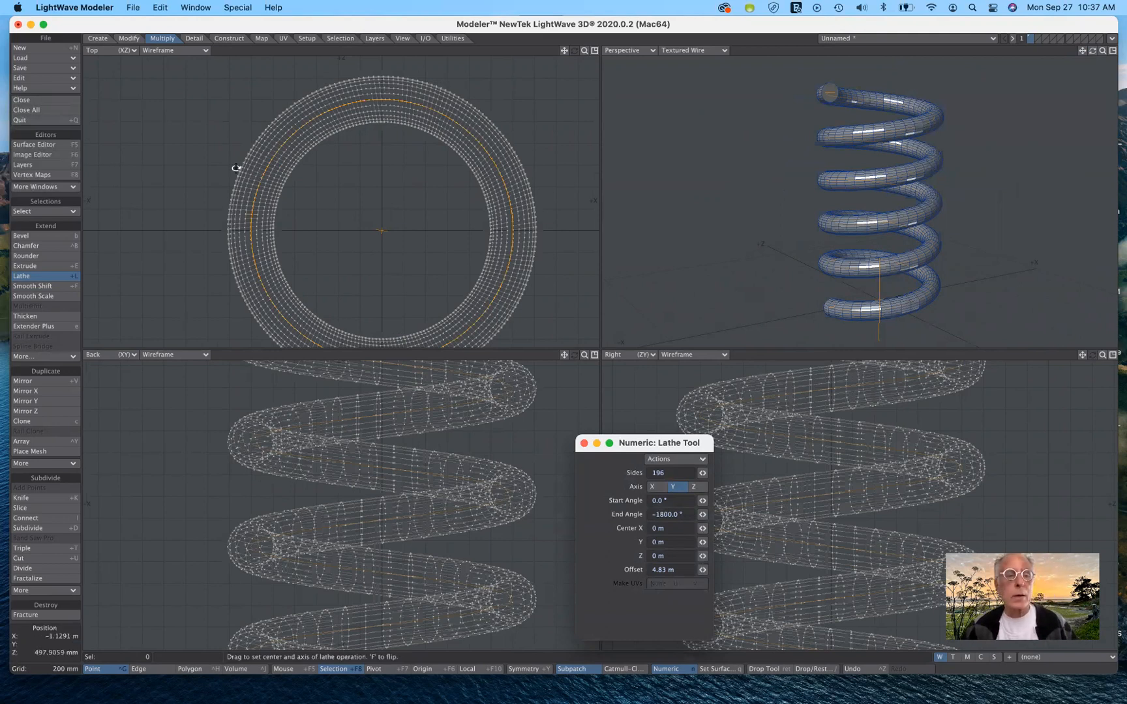
{"action": "left_click", "coordinate": [51, 280]}
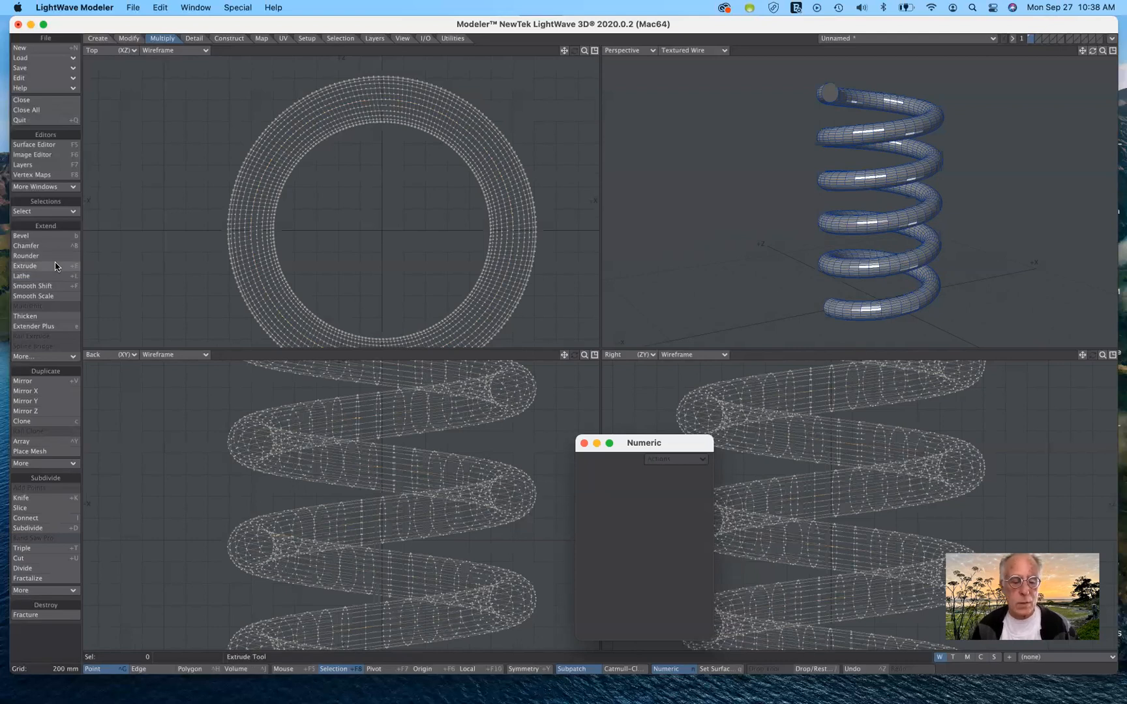
Step: Undo the spring lathe and the disc to clear the layer
{"action": "key", "text": "super+z"}
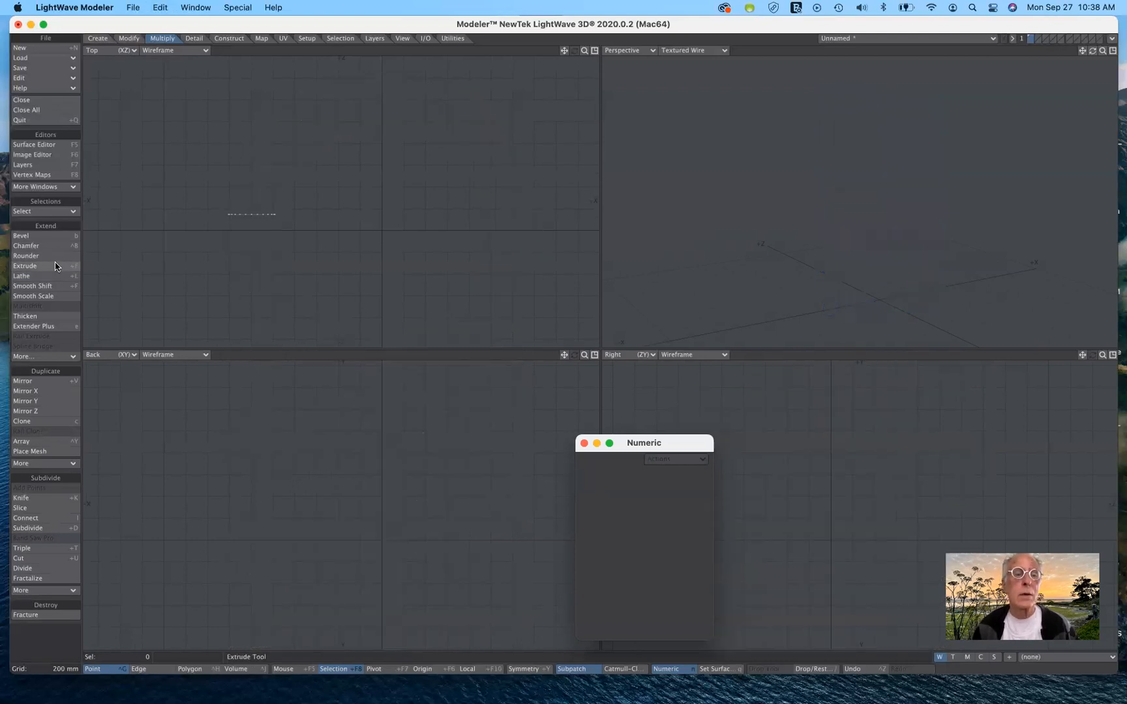
{"action": "key", "text": "super+z"}
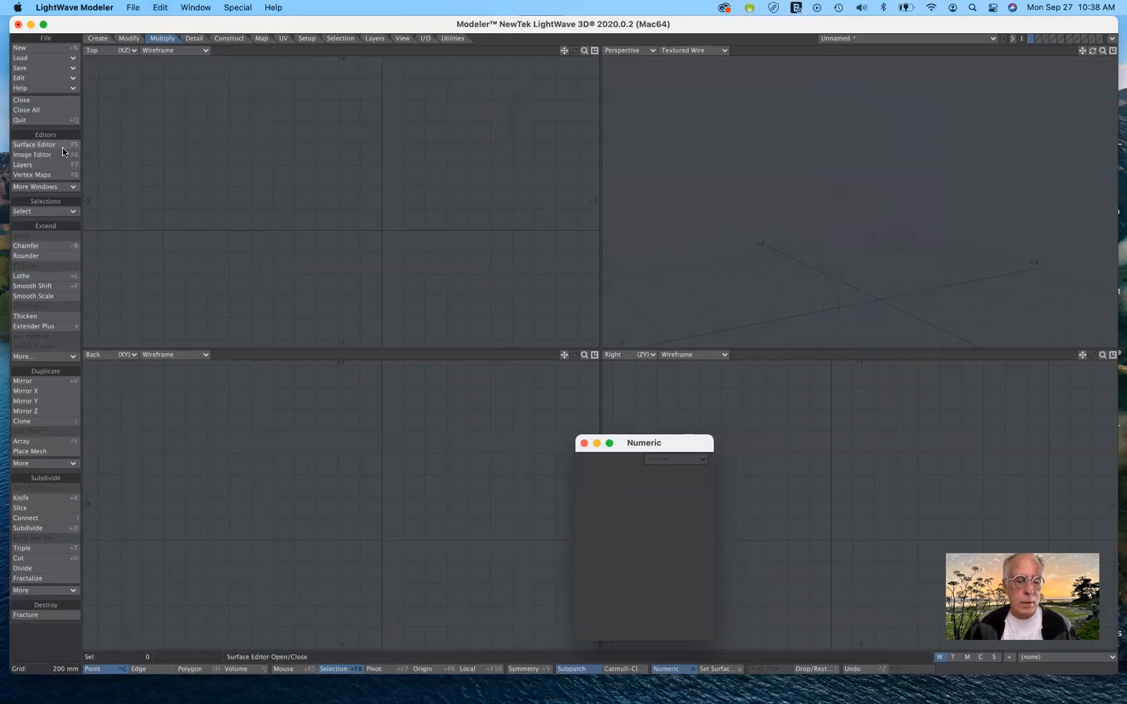
{"action": "key", "text": "a"}
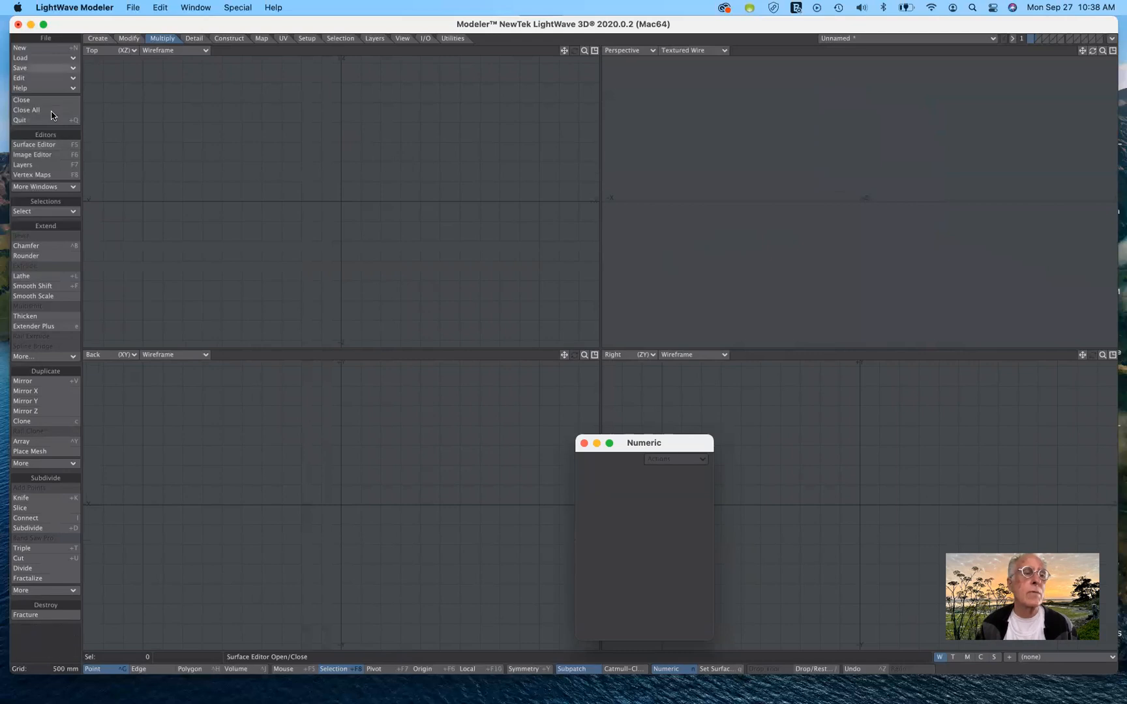
Step: Create a 1 m cube centred at the origin with the Box tool and finish it
{"action": "left_click", "coordinate": [98, 39]}
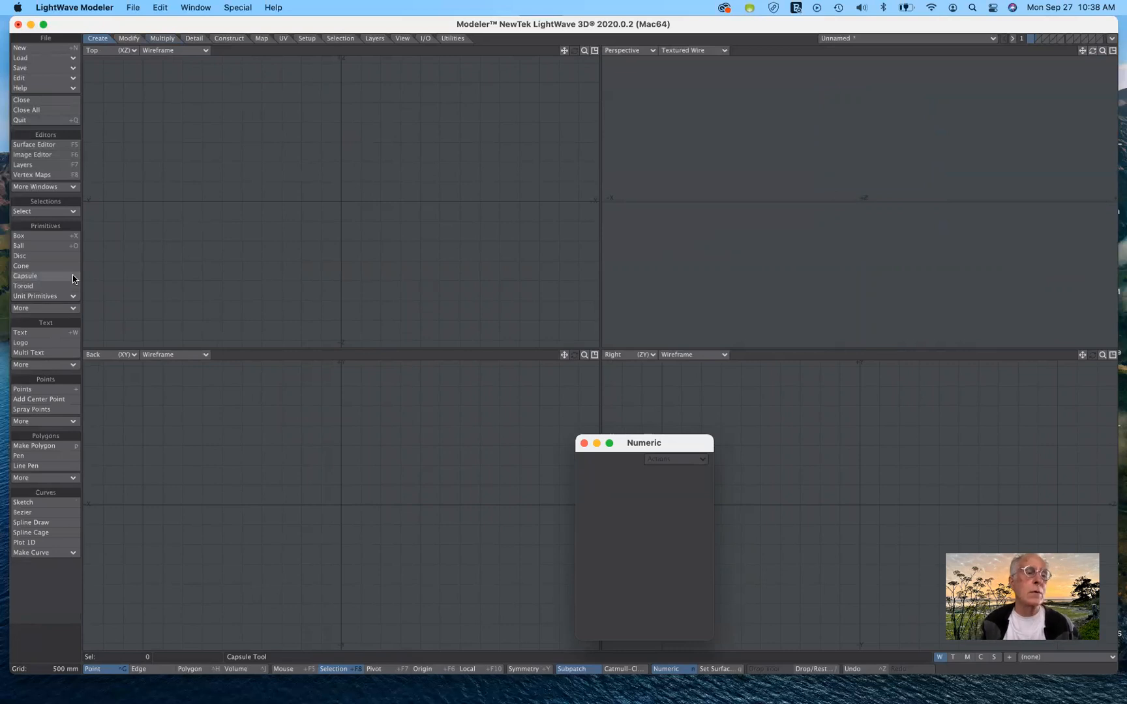
{"action": "left_click", "coordinate": [45, 236]}
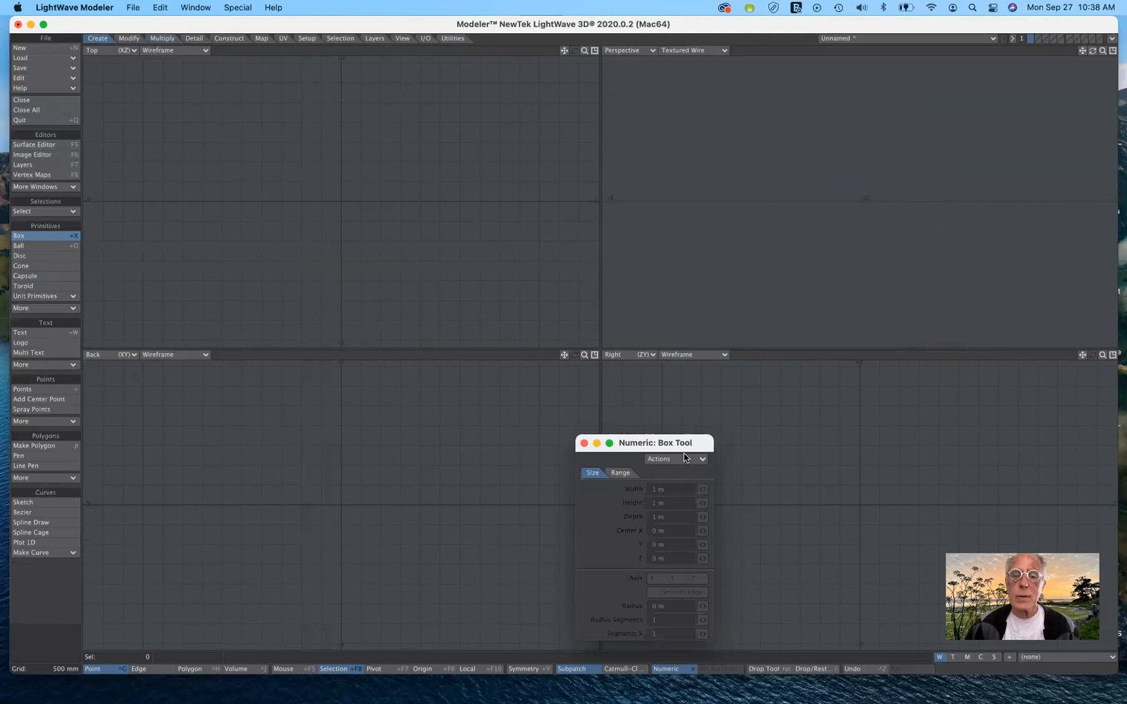
{"action": "left_click", "coordinate": [678, 460]}
{"action": "left_click", "coordinate": [682, 467]}
{"action": "left_click", "coordinate": [679, 459]}
{"action": "left_click", "coordinate": [679, 475]}
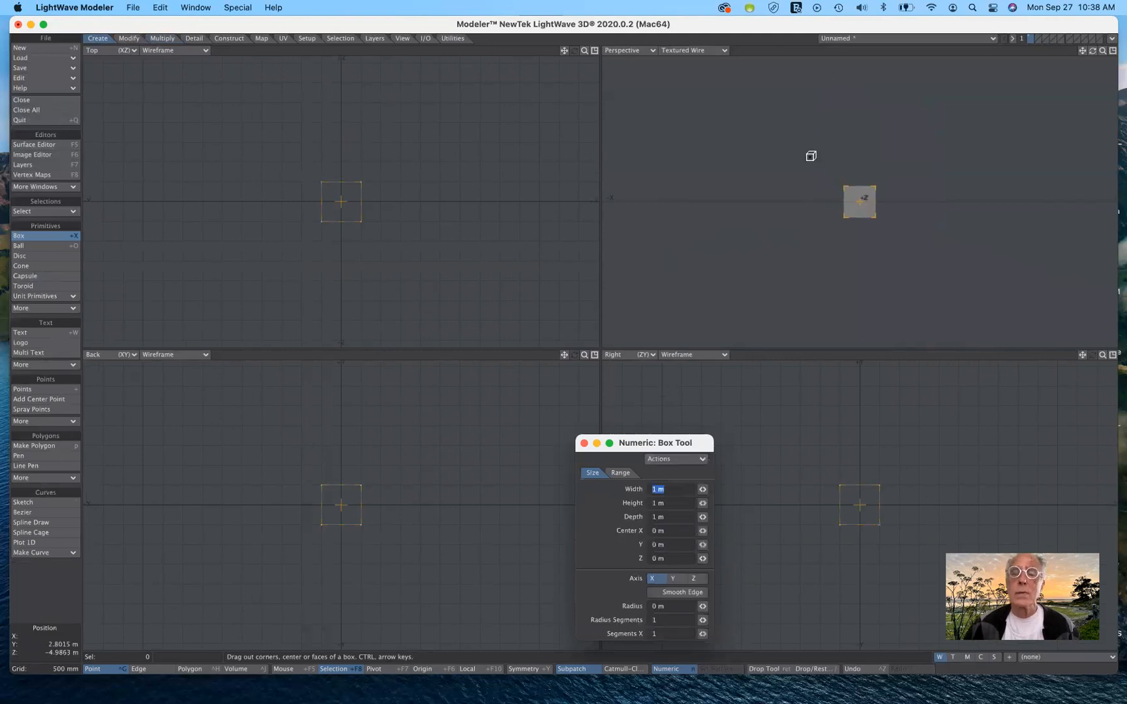
{"action": "left_click", "coordinate": [49, 238]}
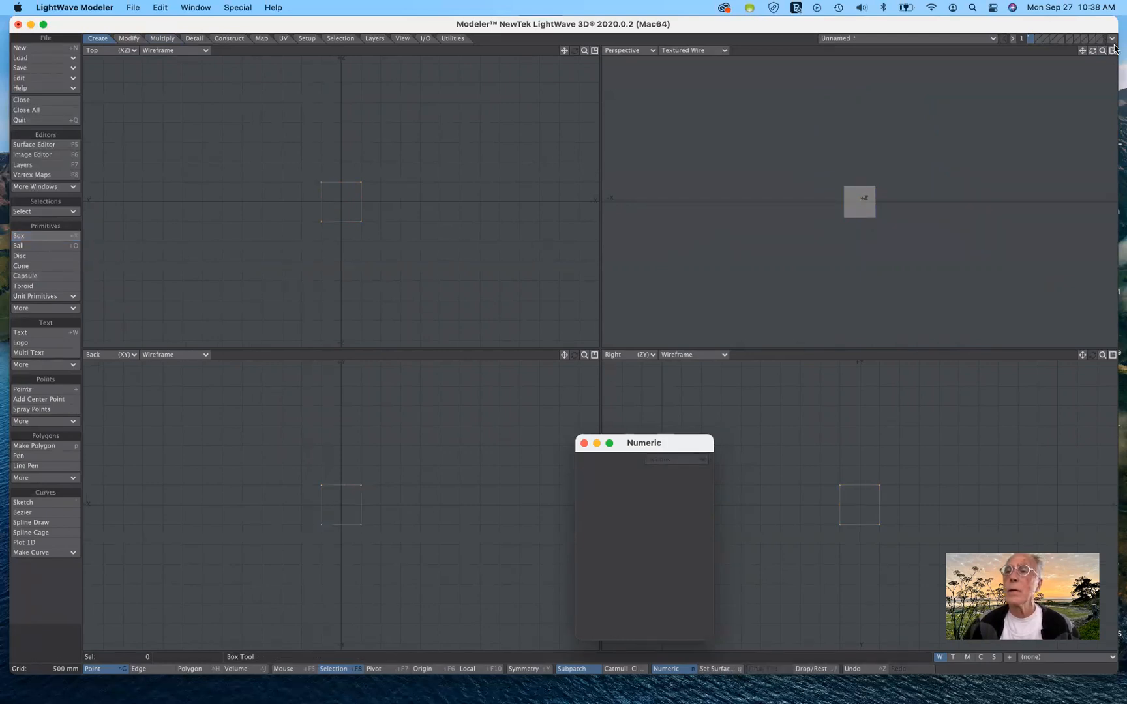
Step: Select the cube's top polygon, chamfer it by 120 mm with the Chamfer tool, and finish the chamfer
{"action": "left_click_drag", "start_coordinate": [1102, 51], "coordinate": [1036, 61]}
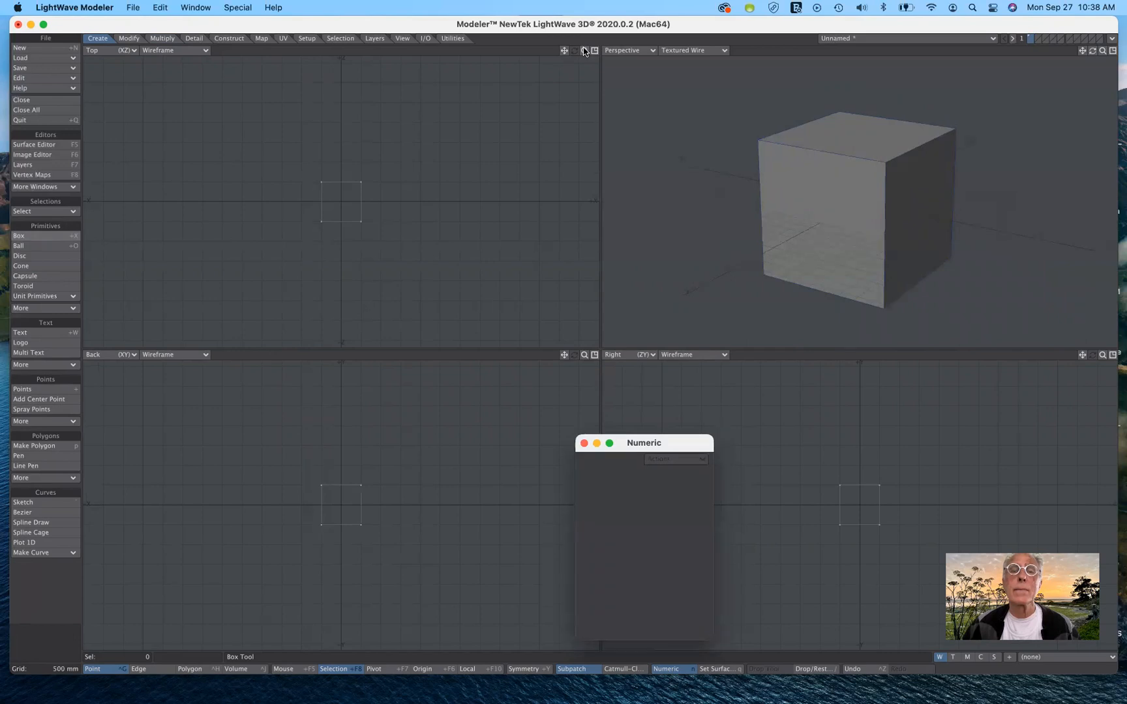
{"action": "left_click_drag", "start_coordinate": [584, 51], "coordinate": [586, 52]}
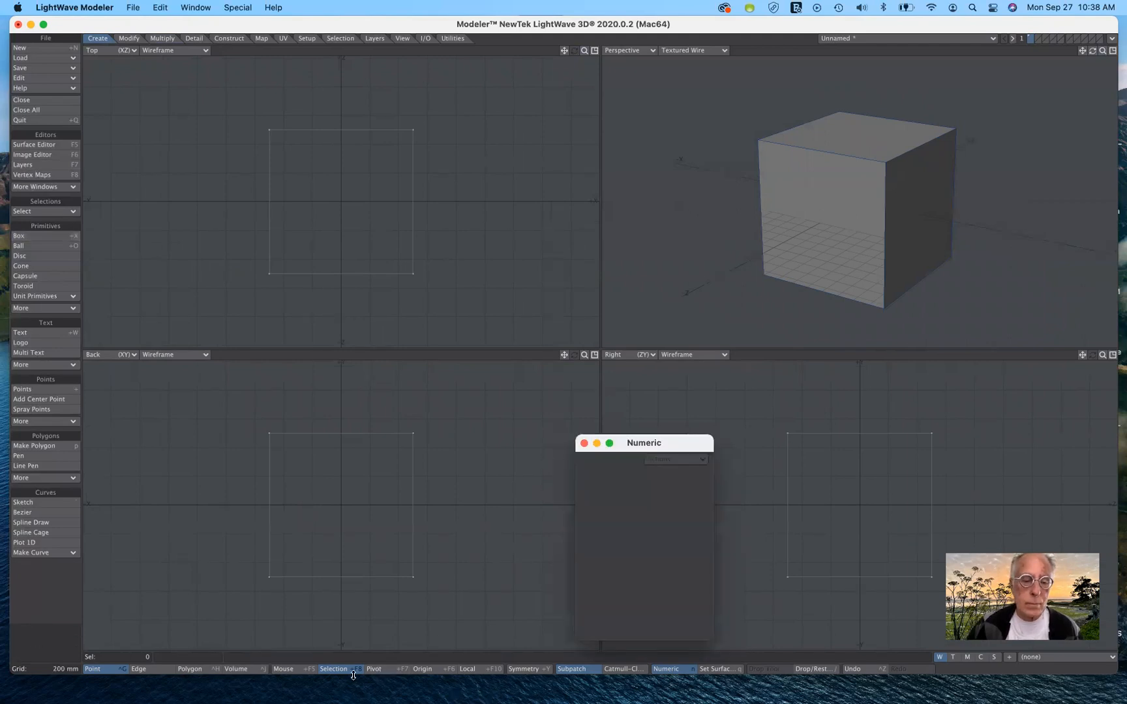
{"action": "left_click", "coordinate": [289, 672]}
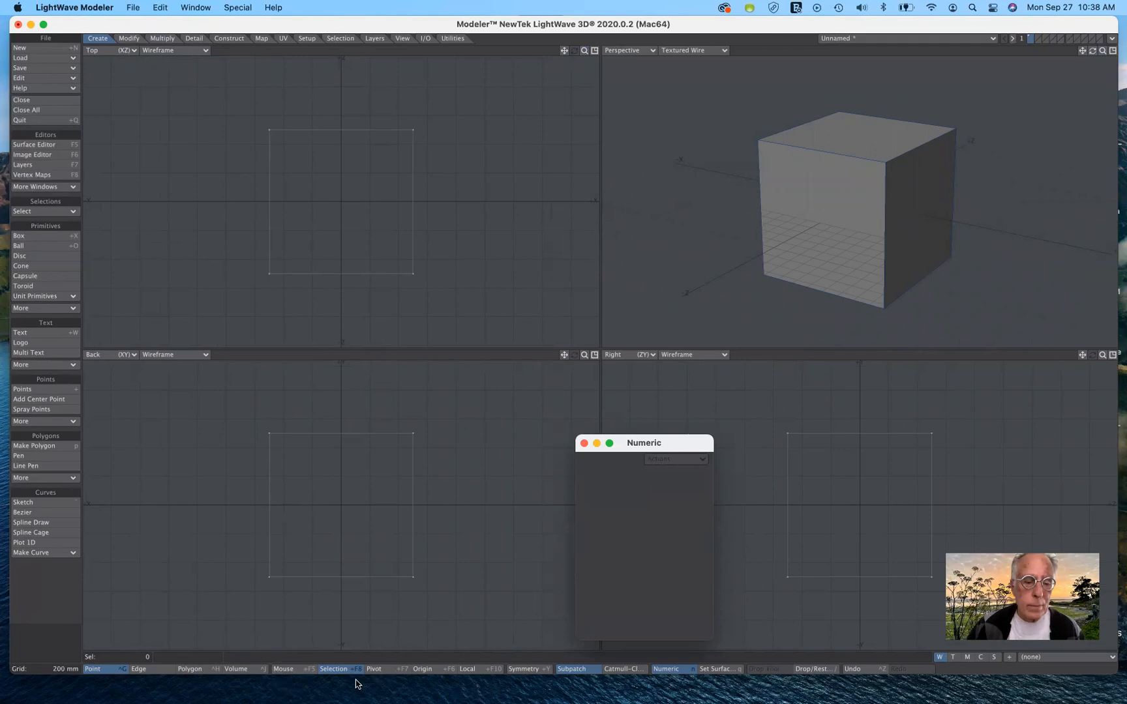
{"action": "left_click", "coordinate": [203, 670]}
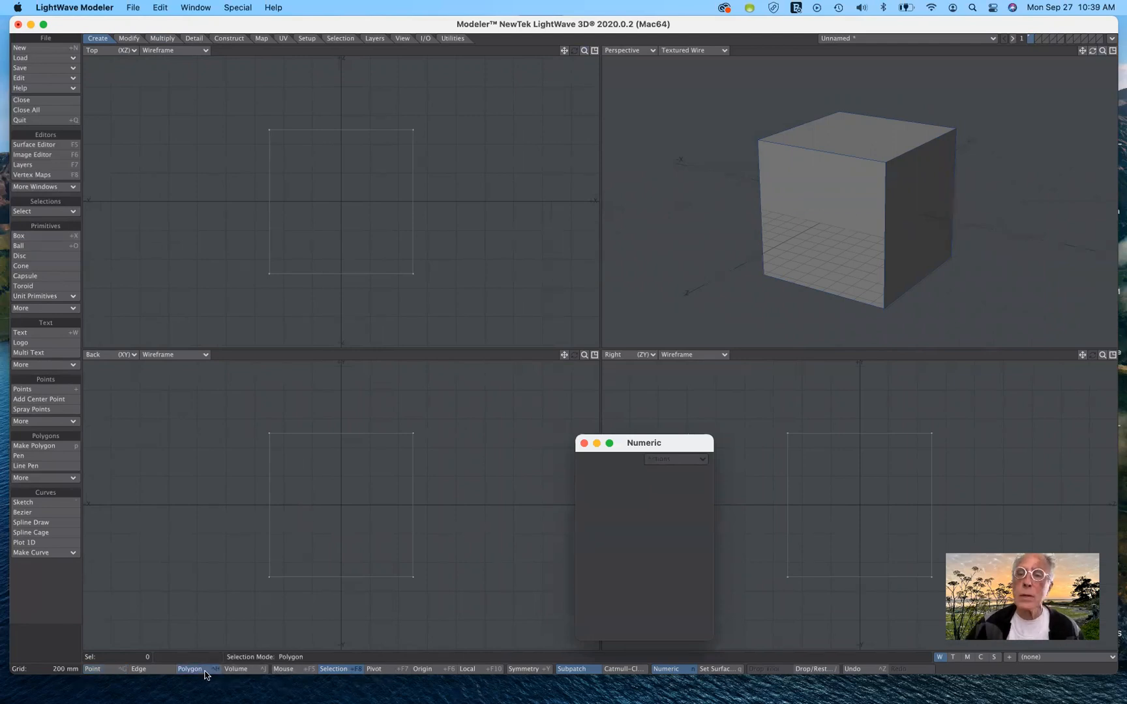
{"action": "left_click", "coordinate": [869, 133]}
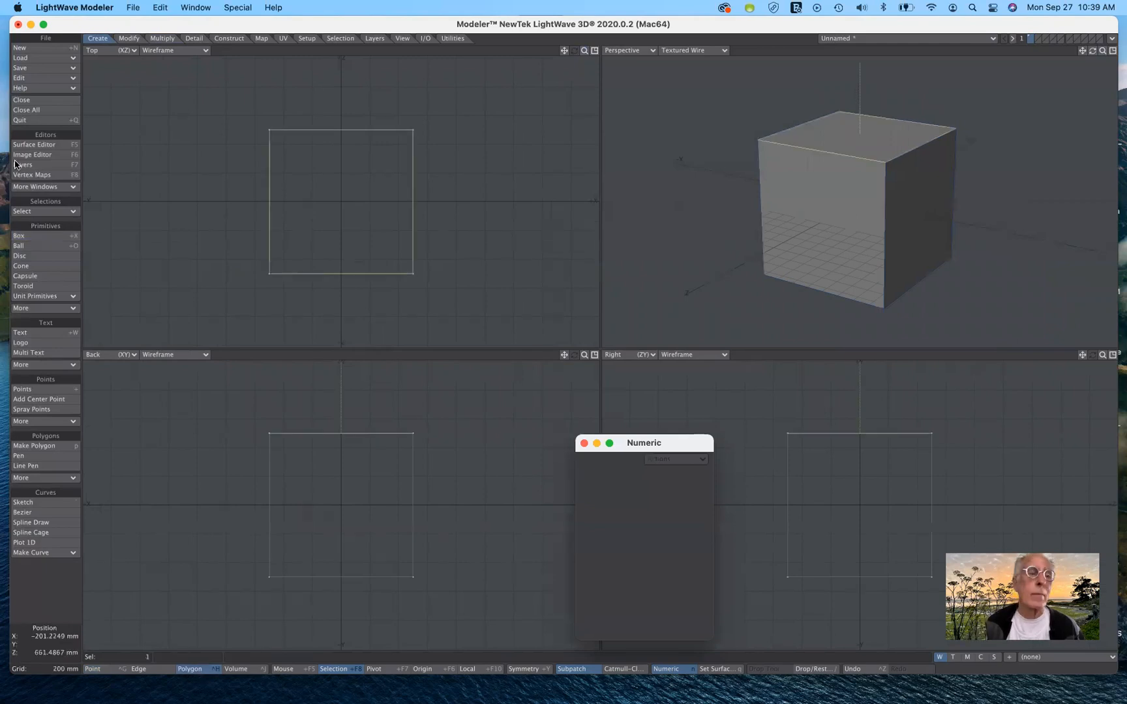
{"action": "left_click", "coordinate": [162, 38]}
{"action": "left_click", "coordinate": [43, 246]}
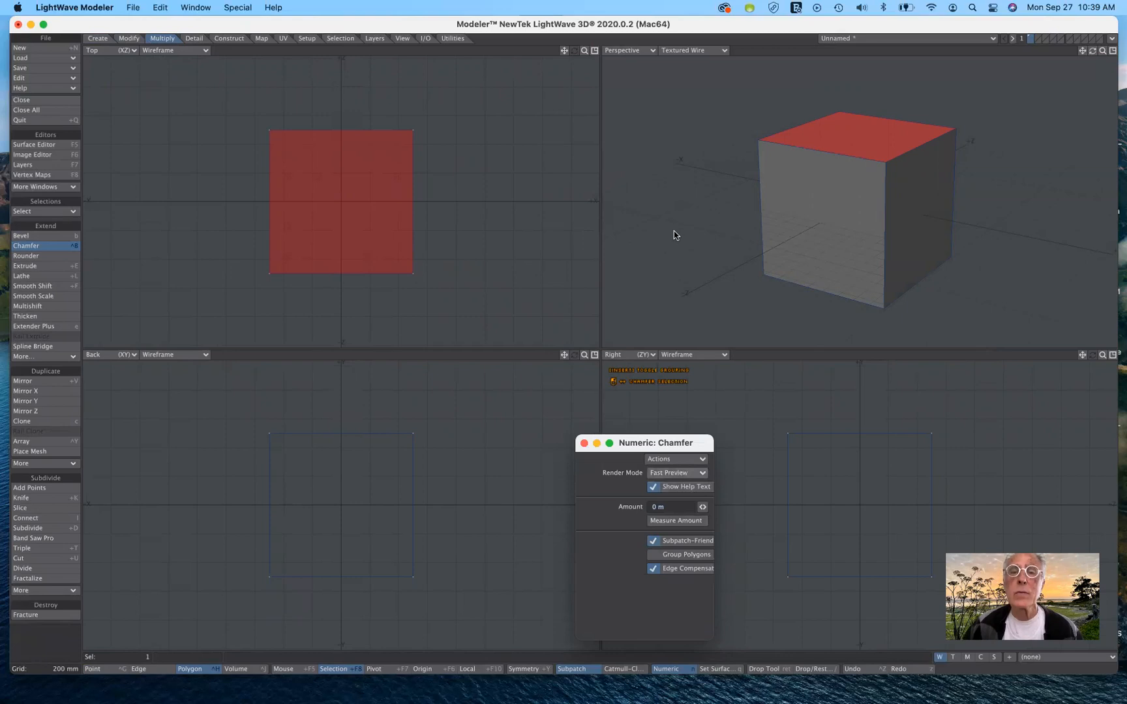
{"action": "left_click", "coordinate": [685, 460]}
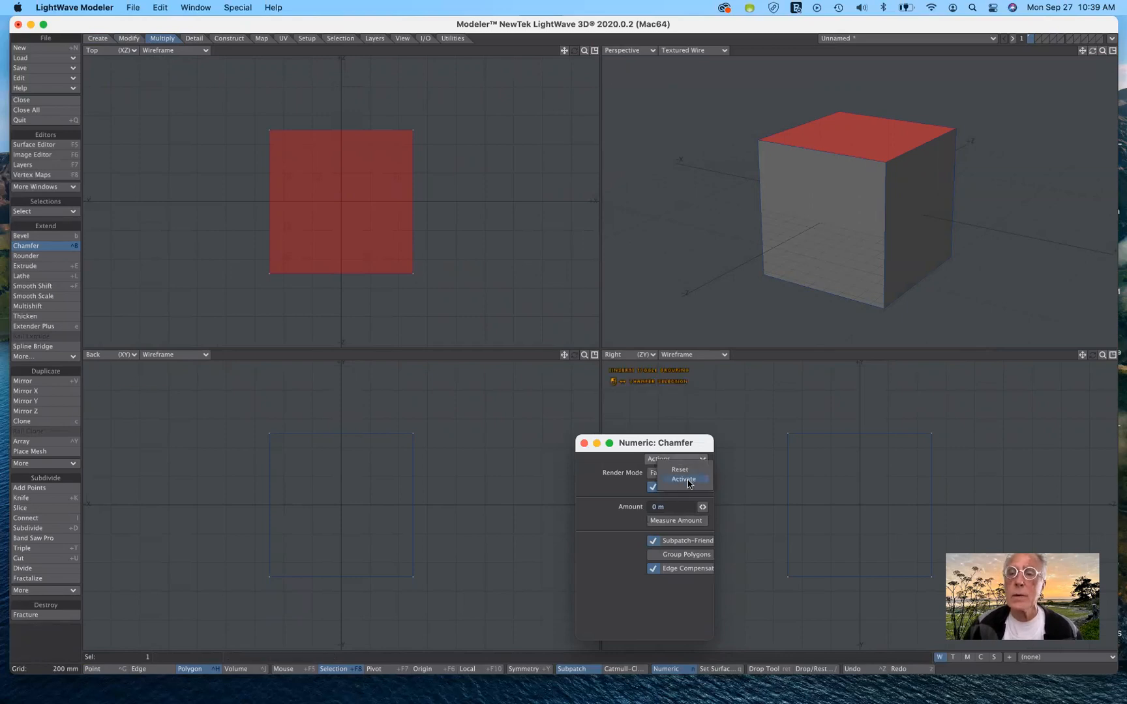
{"action": "left_click", "coordinate": [688, 480]}
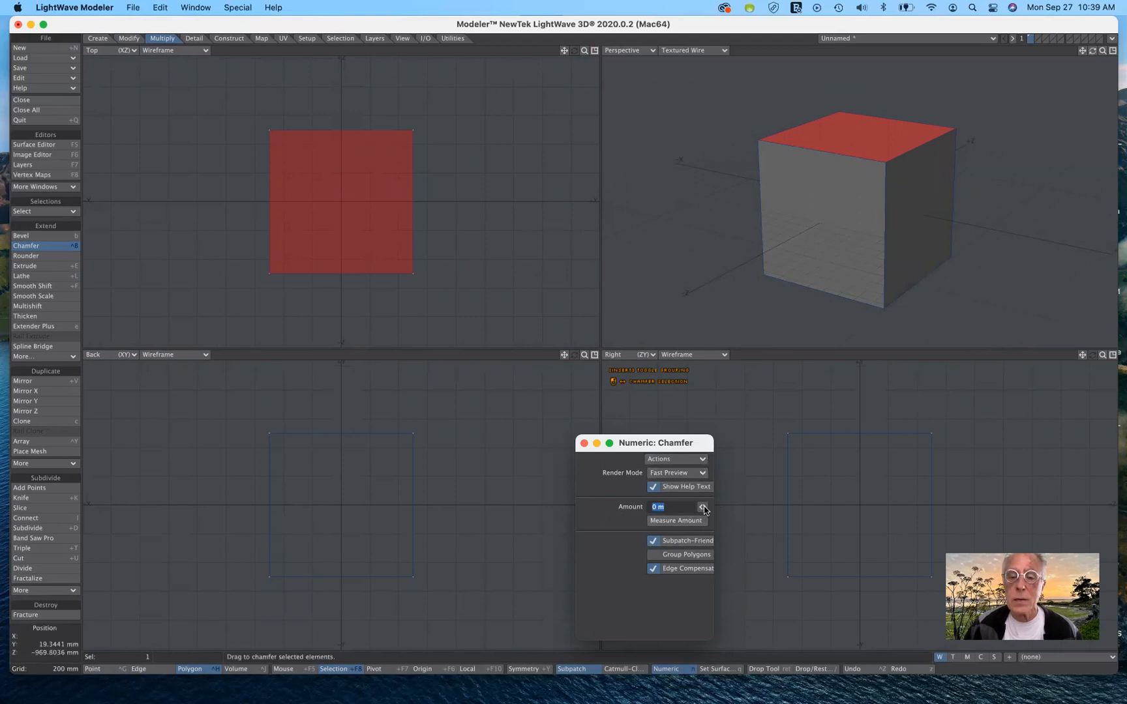
{"action": "left_click_drag", "start_coordinate": [703, 507], "coordinate": [746, 508]}
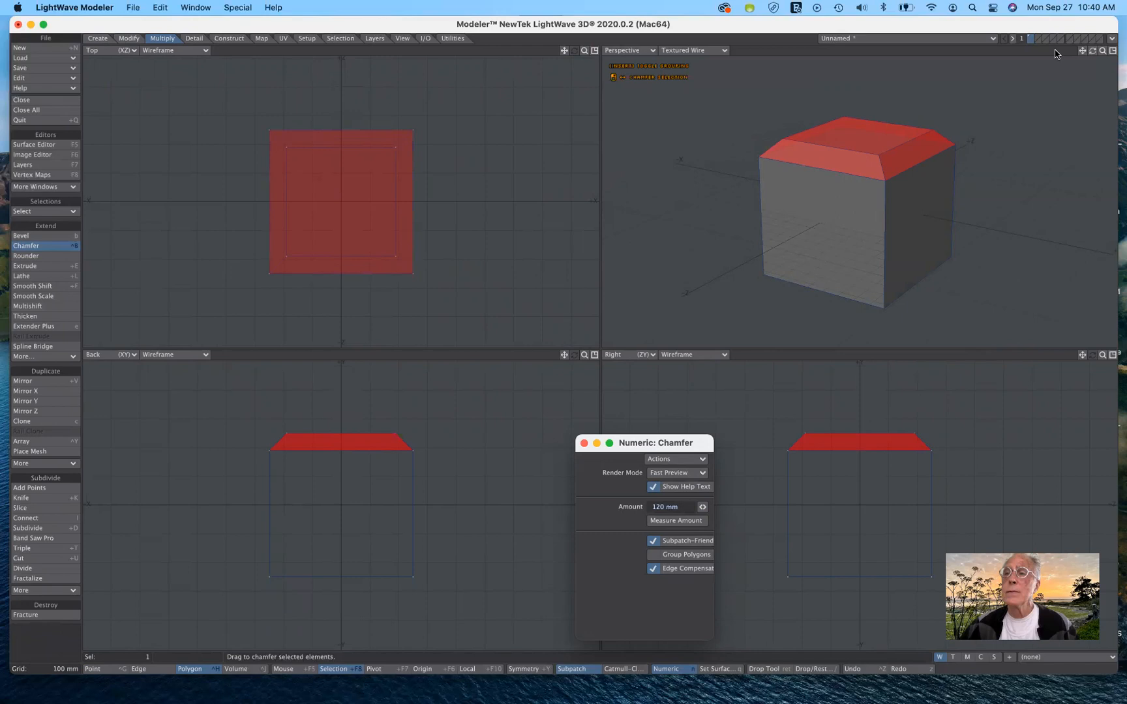
{"action": "left_click_drag", "start_coordinate": [1092, 51], "coordinate": [1069, 49]}
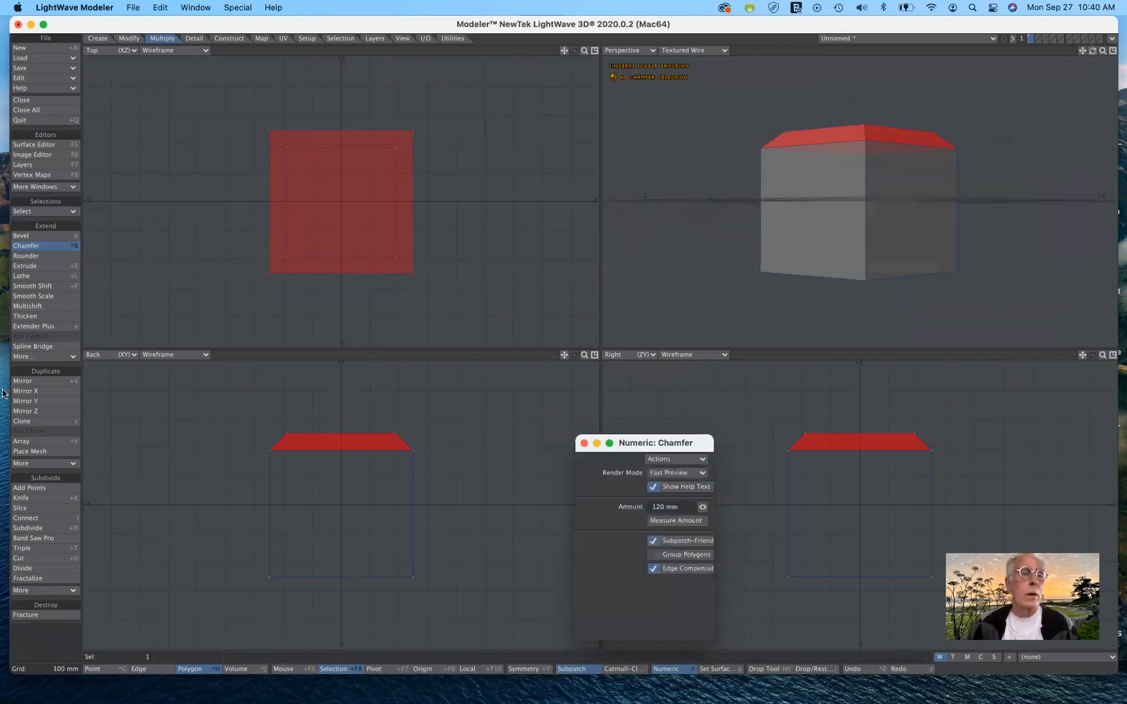
{"action": "left_click", "coordinate": [38, 247]}
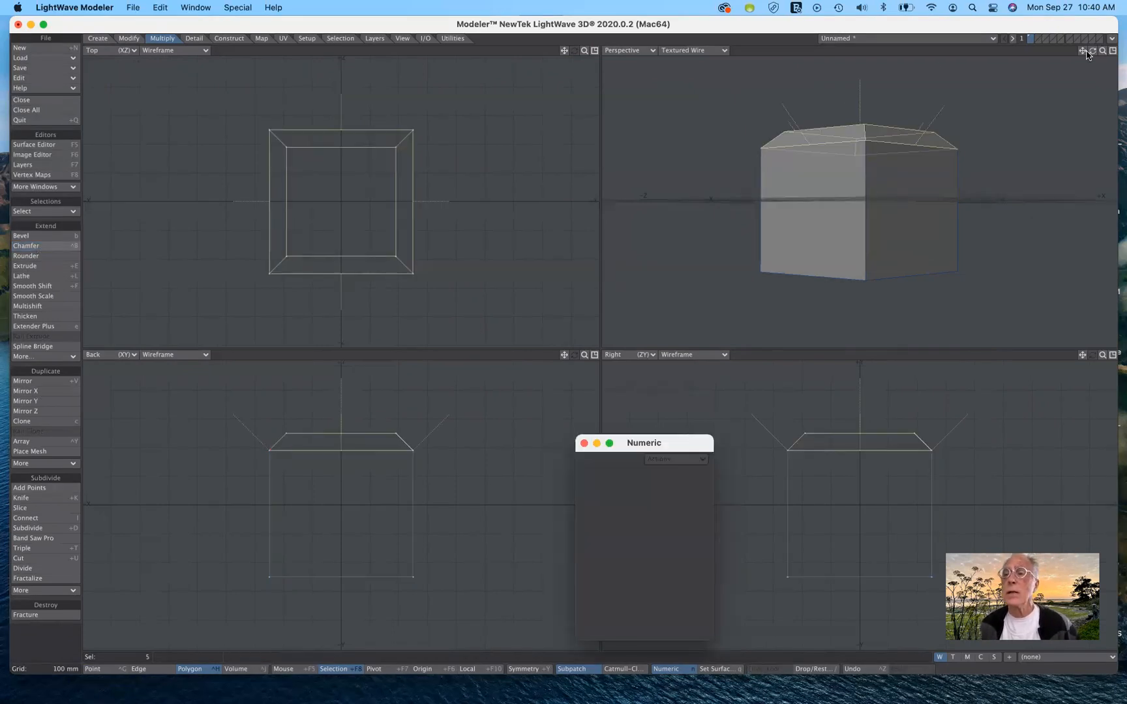
Step: Select only the cube's chamfered top polygon and apply Multishift with an inset amount of 76 mm
{"action": "left_click_drag", "start_coordinate": [880, 105], "coordinate": [876, 153], "text": "alt"}
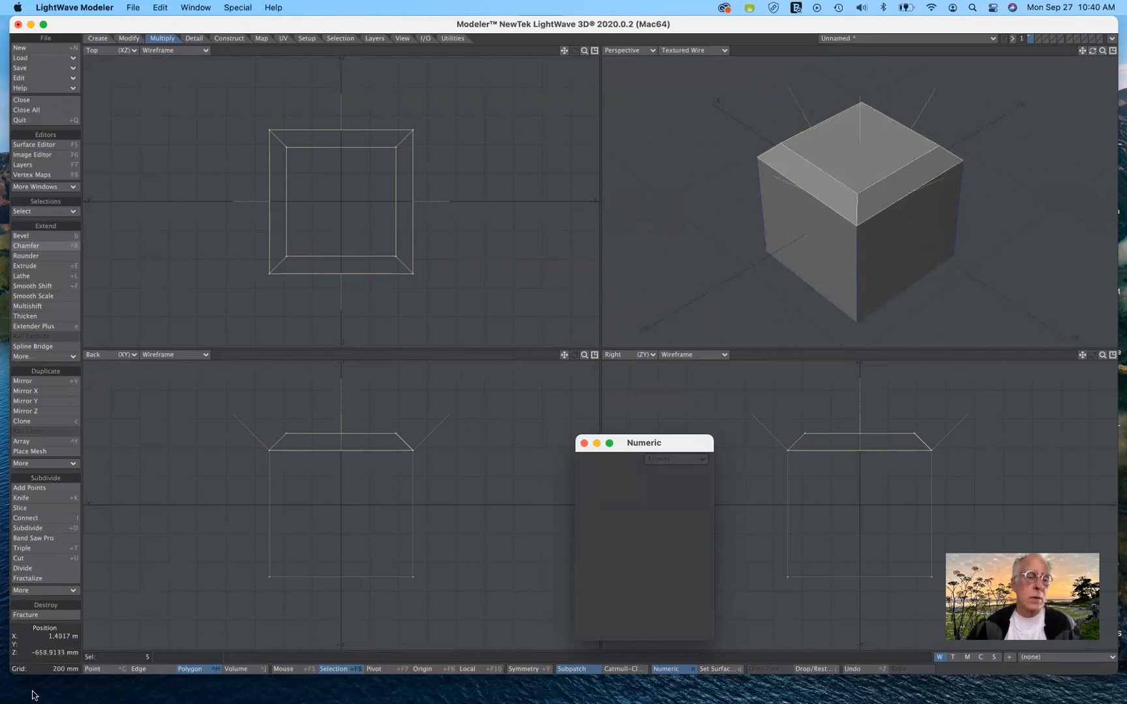
{"action": "key", "text": "space"}
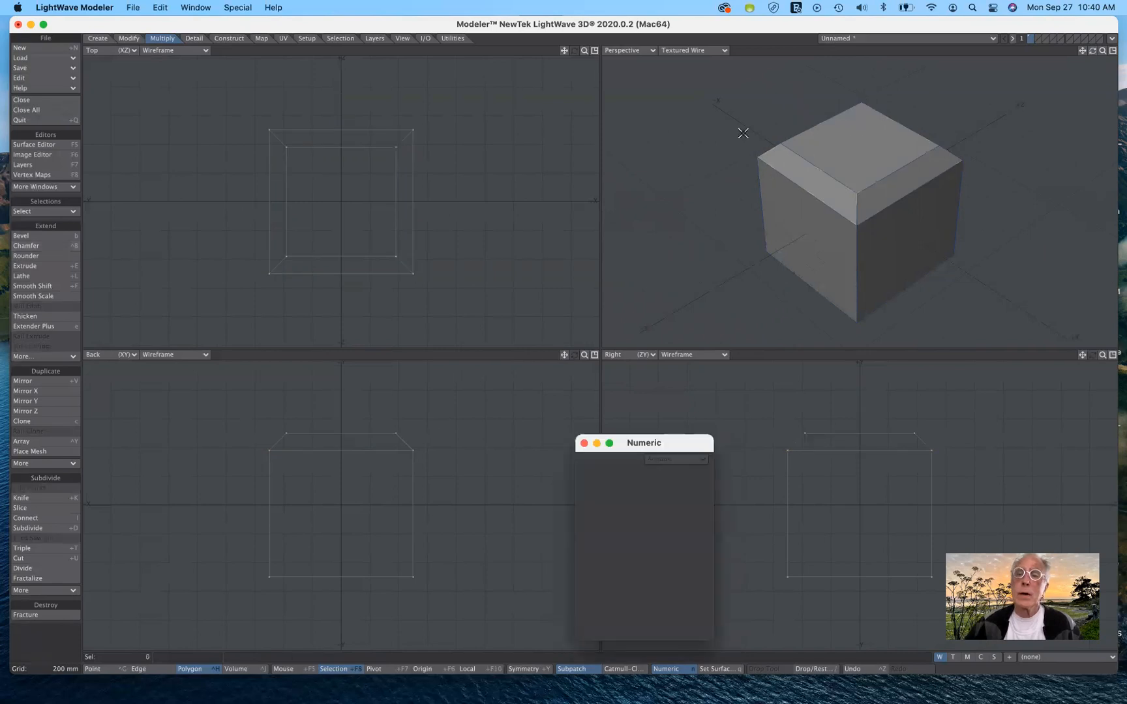
{"action": "left_click", "coordinate": [856, 142]}
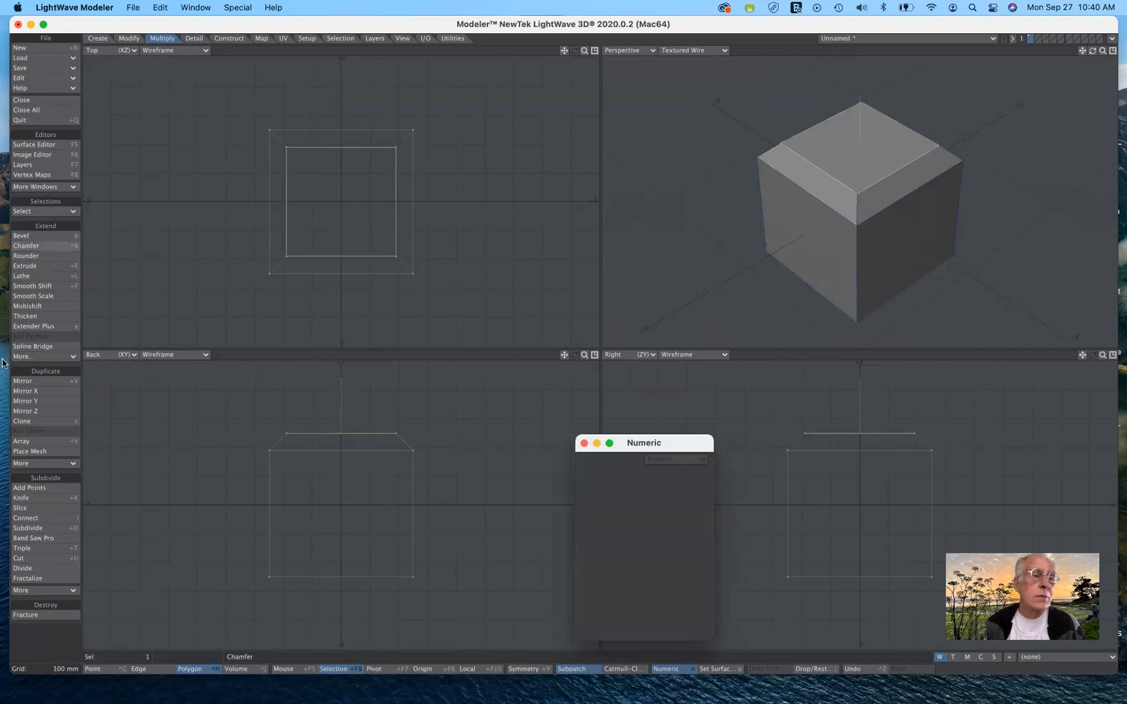
{"action": "left_click", "coordinate": [47, 309]}
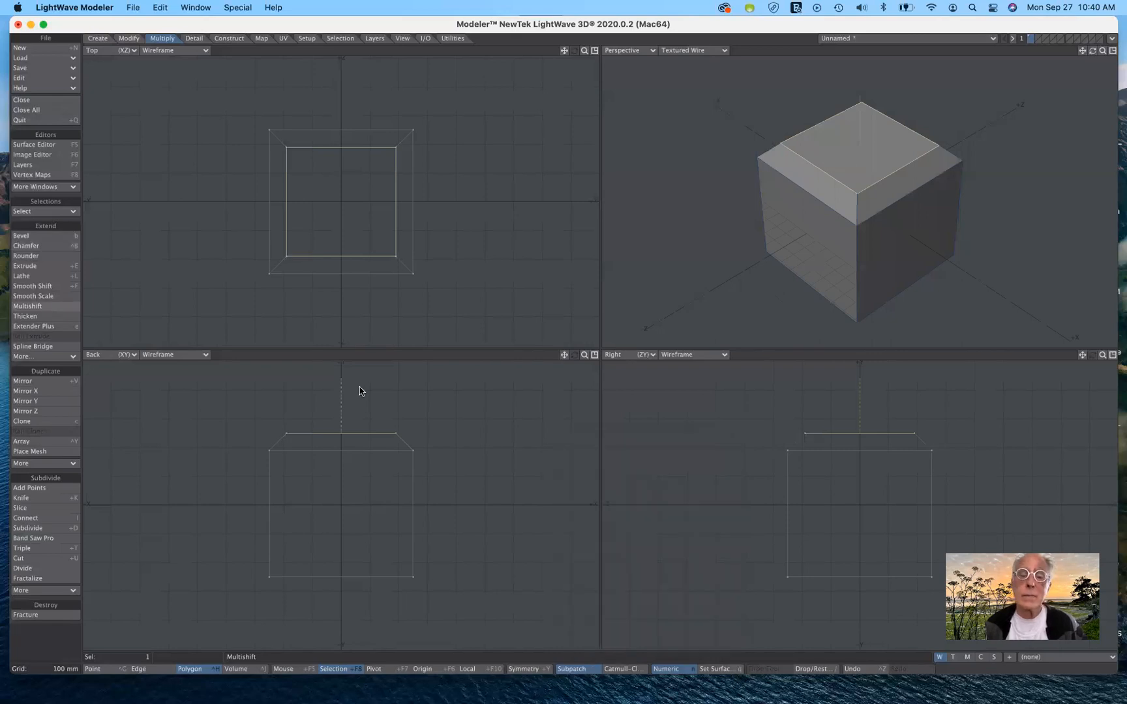
{"action": "left_click_drag", "start_coordinate": [697, 444], "coordinate": [637, 191]}
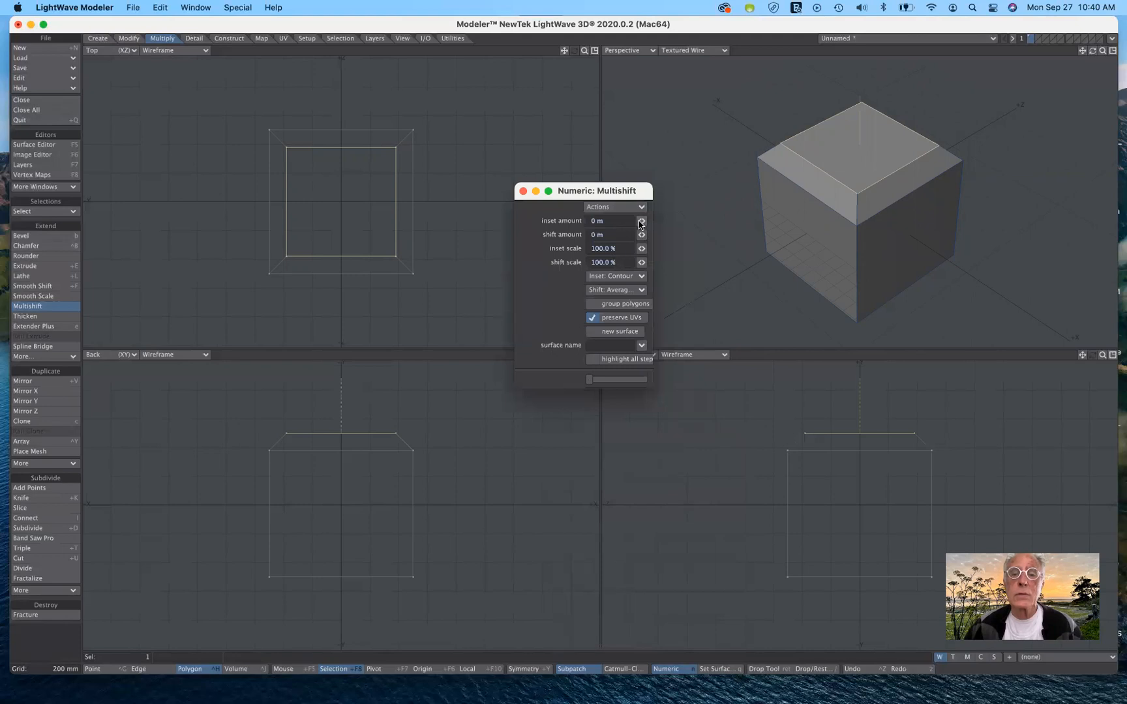
{"action": "mouse_move", "coordinate": [641, 220]}
{"action": "left_mouse_down"}
{"action": "mouse_move", "coordinate": [667, 221]}
{"action": "mouse_move", "coordinate": [632, 221]}
{"action": "mouse_move", "coordinate": [642, 220]}
{"action": "left_mouse_up"}
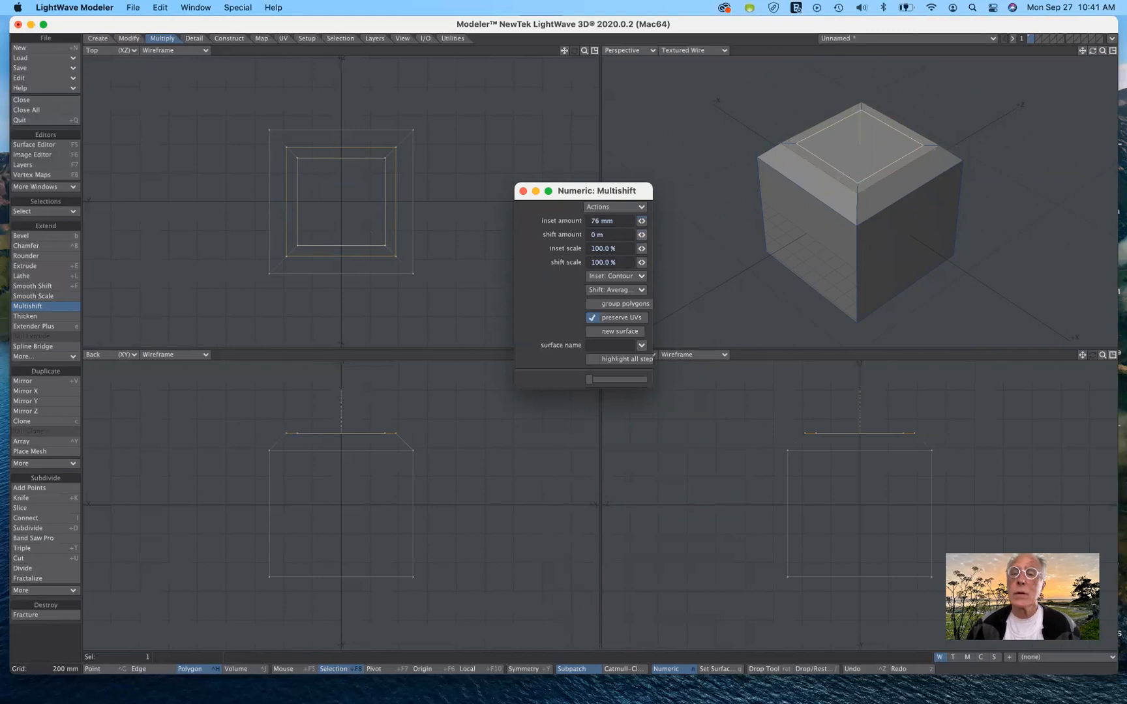
Step: Set the Multishift shift amount to -48 mm to recess the top face, finish the tool and clear the selection
{"action": "left_click_drag", "start_coordinate": [642, 234], "coordinate": [640, 234]}
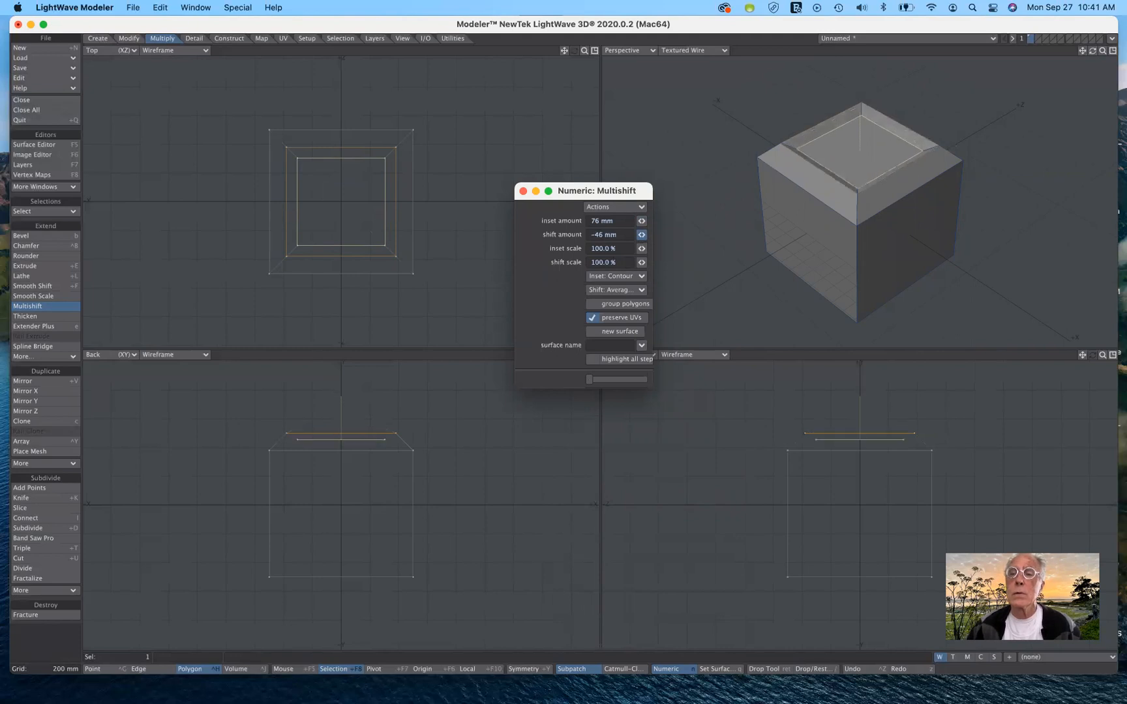
{"action": "left_click_drag", "start_coordinate": [641, 234], "coordinate": [641, 234]}
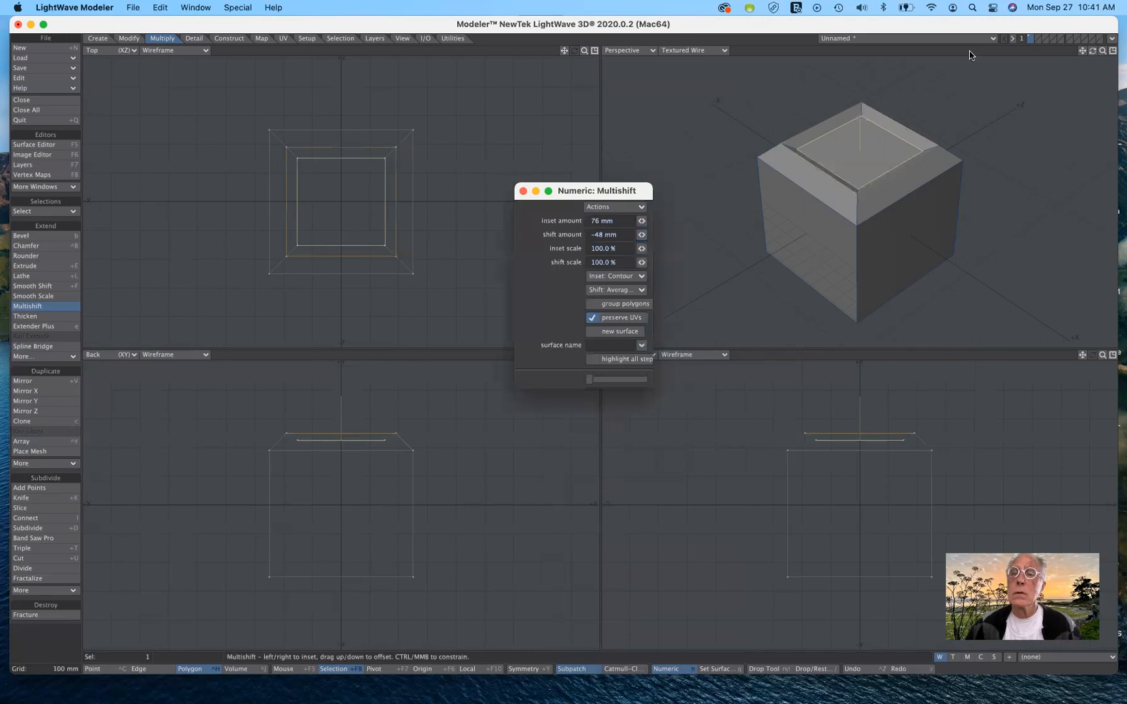
{"action": "left_click_drag", "start_coordinate": [602, 190], "coordinate": [611, 129]}
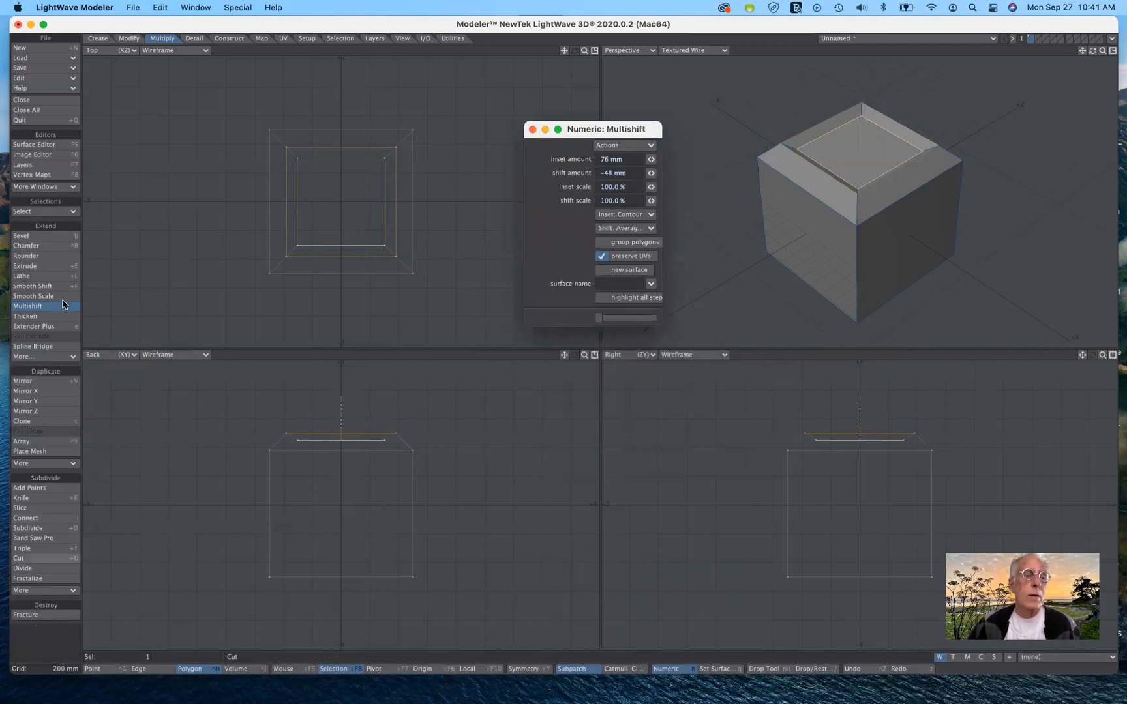
{"action": "left_click", "coordinate": [48, 642]}
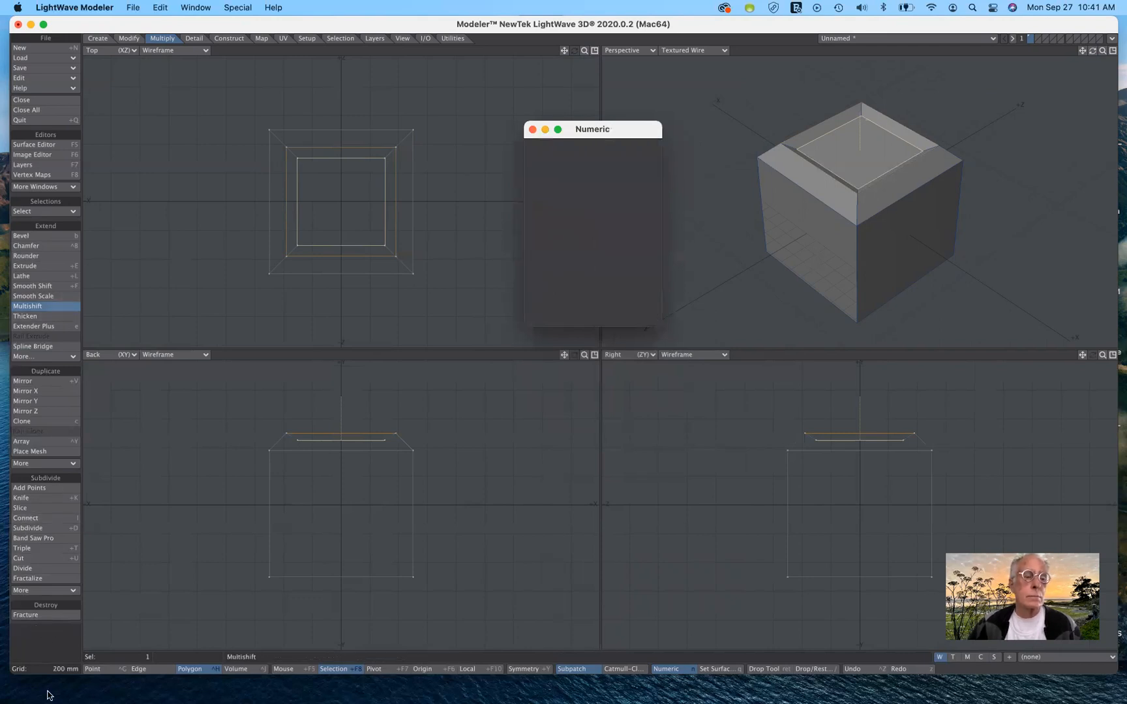
{"action": "left_click", "coordinate": [114, 622]}
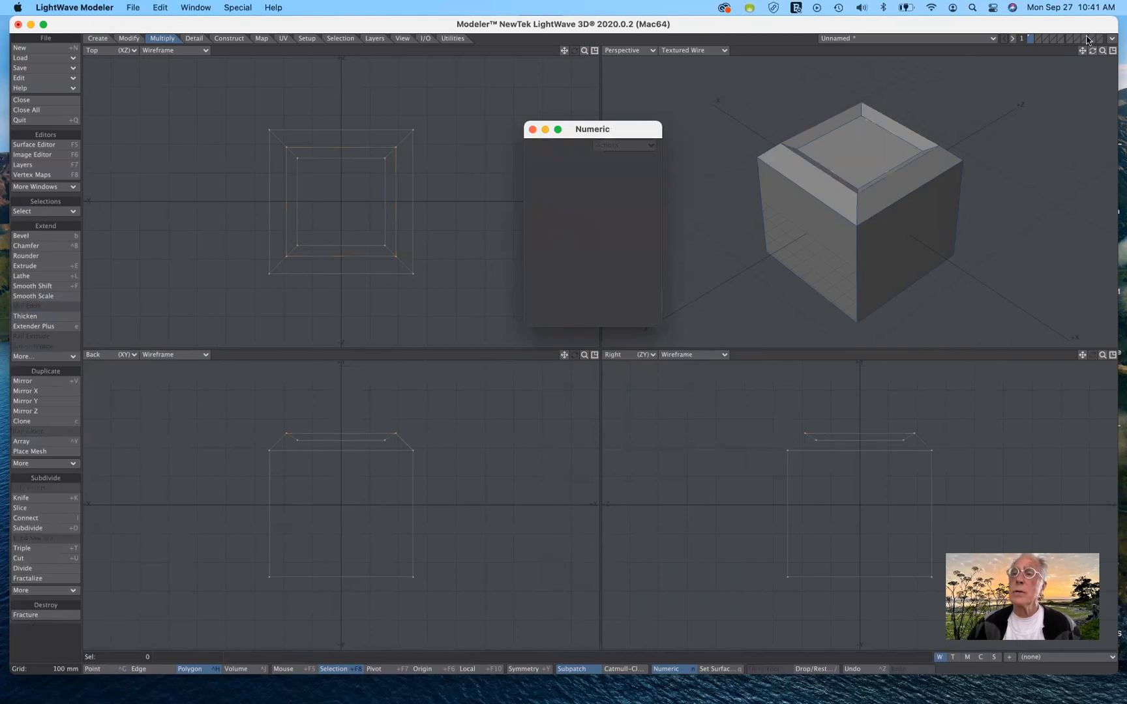
{"action": "left_click_drag", "start_coordinate": [1092, 50], "coordinate": [1069, 70]}
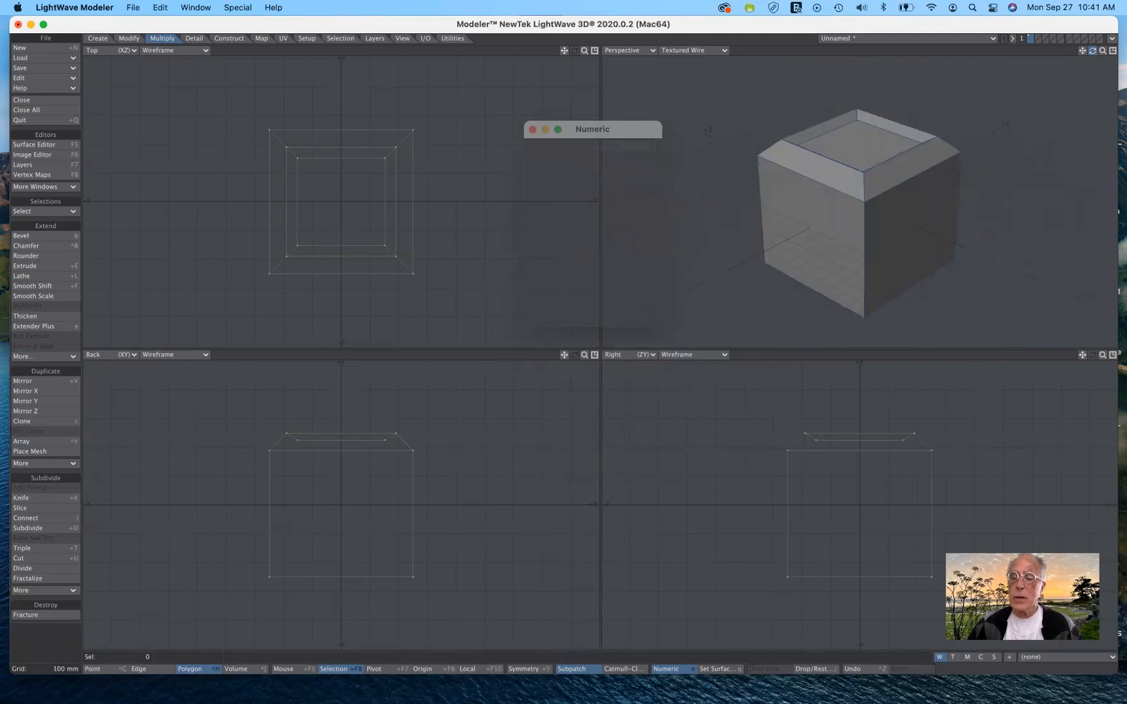
{"action": "left_click_drag", "start_coordinate": [1069, 70], "coordinate": [1067, 70]}
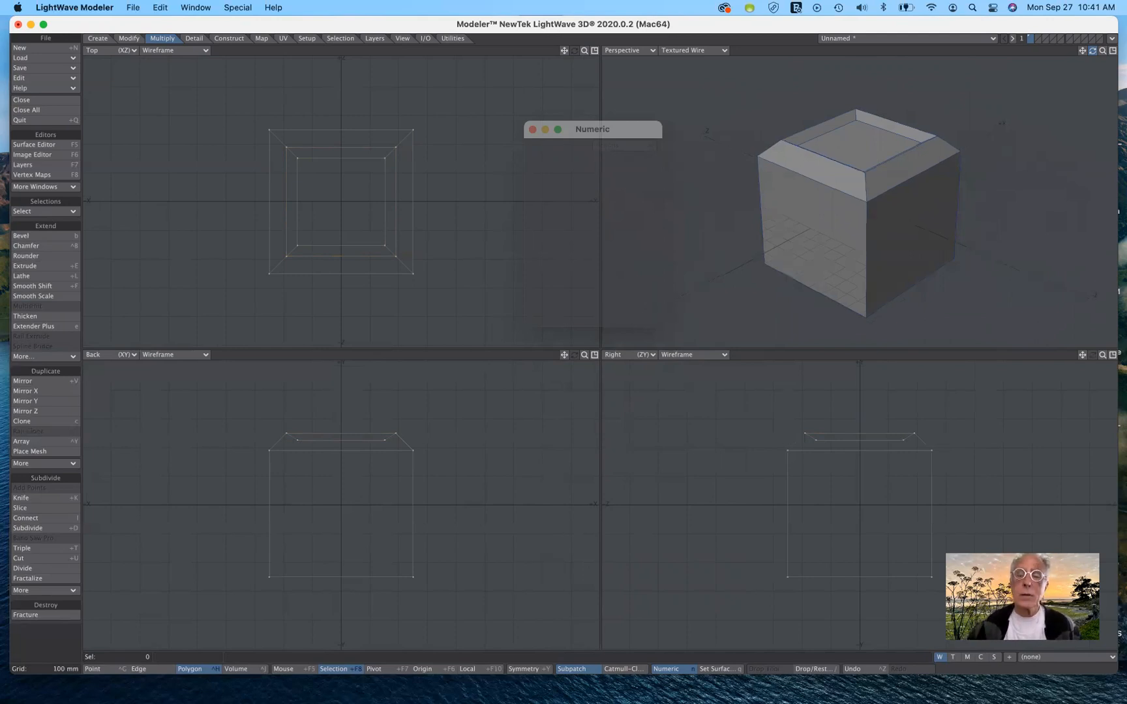
{"action": "left_click_drag", "start_coordinate": [1066, 70], "coordinate": [1059, 72]}
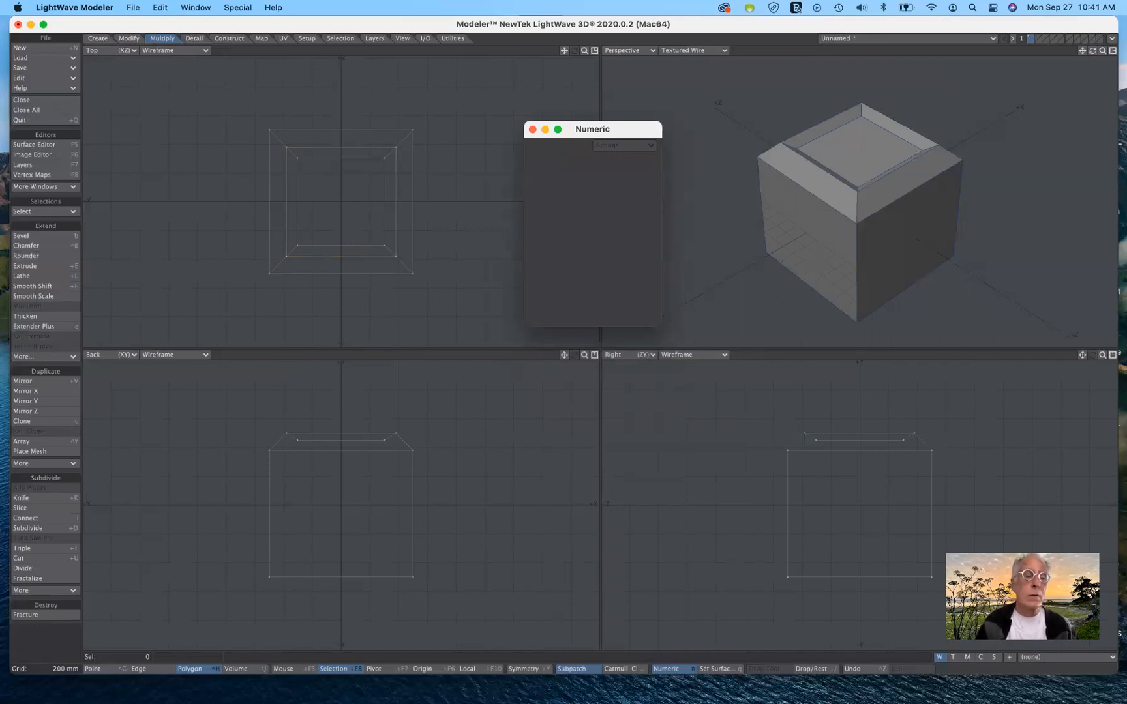
Step: Move the object about 1.1 m along X and about 31 mm along Y with the Move tool
{"action": "left_click", "coordinate": [49, 391]}
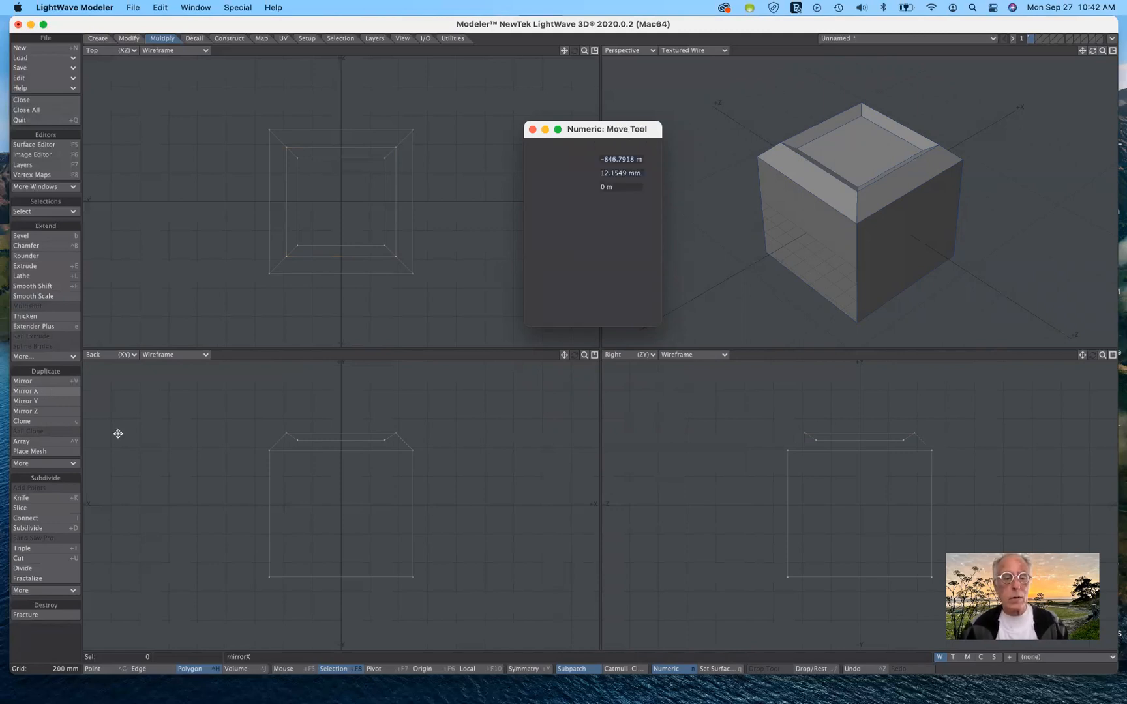
{"action": "left_click_drag", "start_coordinate": [316, 505], "coordinate": [473, 503]}
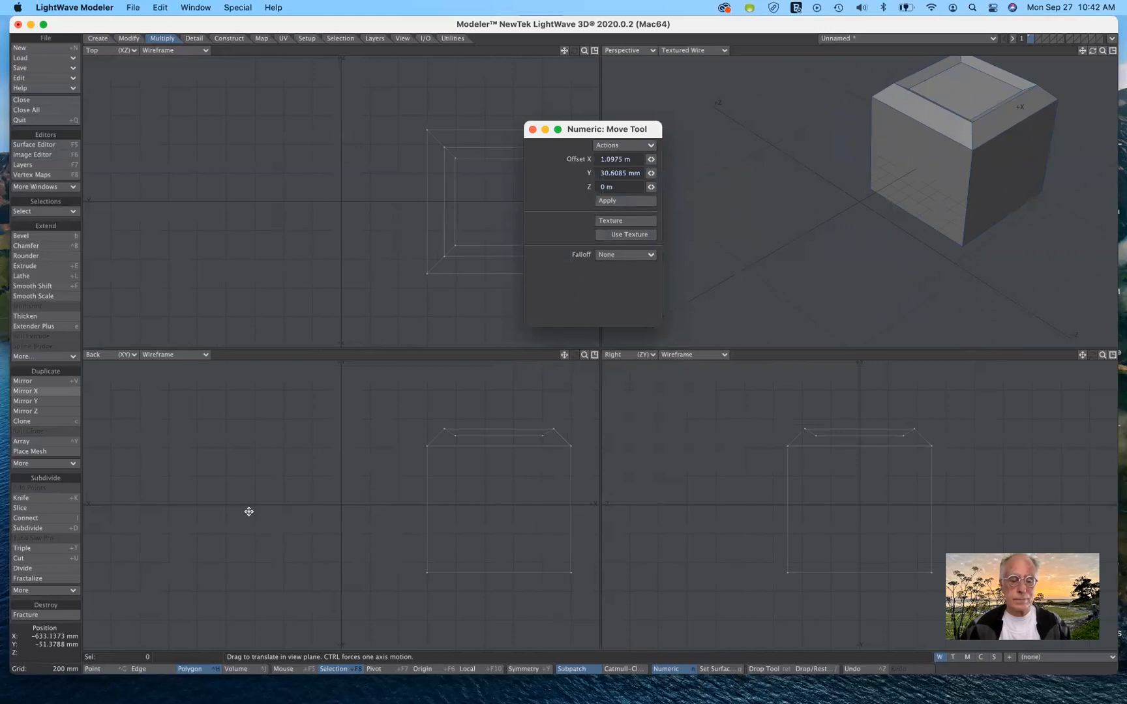
{"action": "key", "text": "Return"}
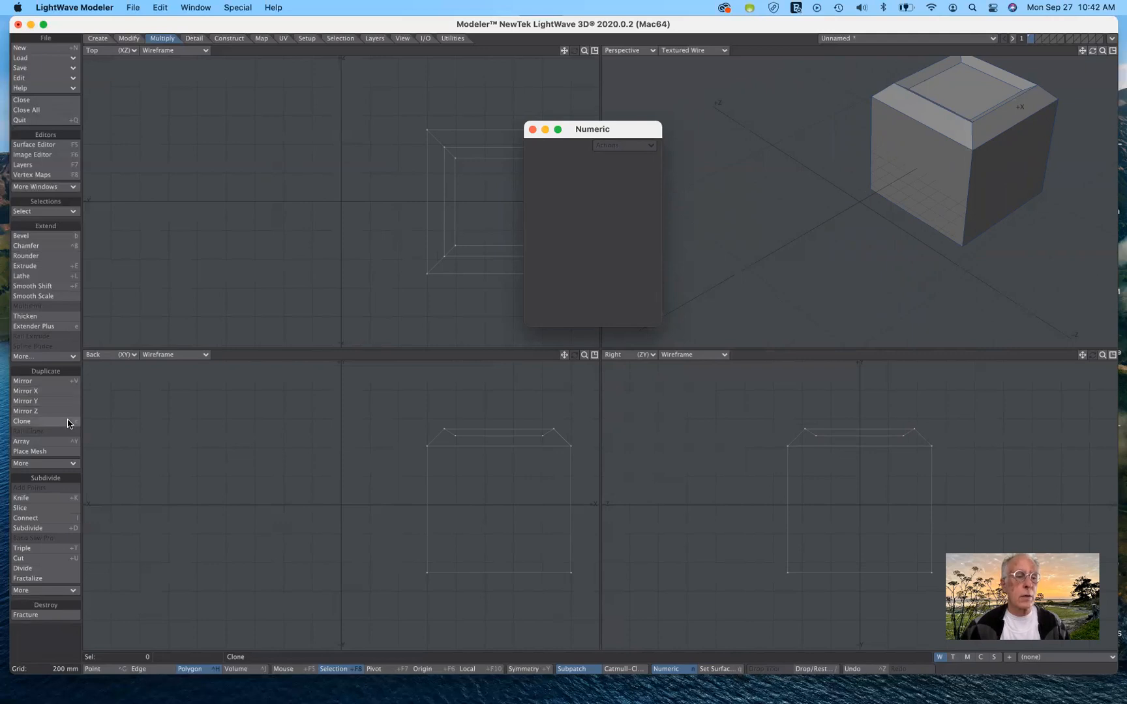
Step: Try mirroring the object across the X axis with the Mirror tool centred at 0 m, and undo the mirror
{"action": "left_click", "coordinate": [64, 381]}
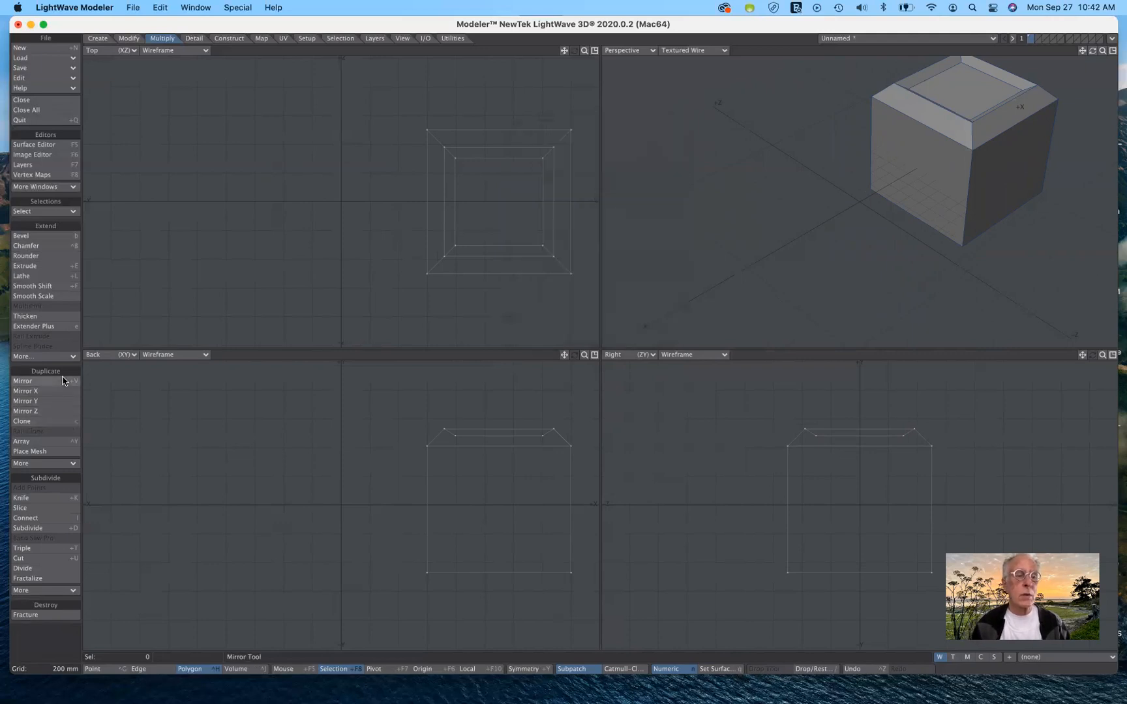
{"action": "left_click", "coordinate": [613, 146]}
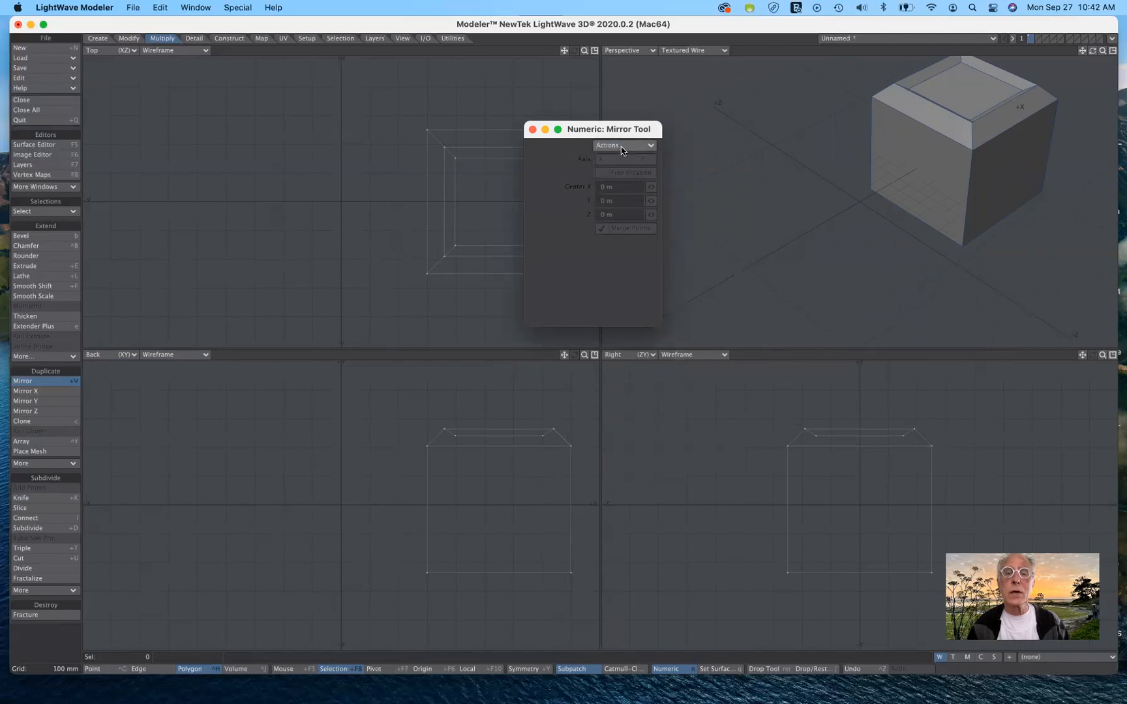
{"action": "left_click", "coordinate": [621, 145]}
{"action": "left_click", "coordinate": [621, 163]}
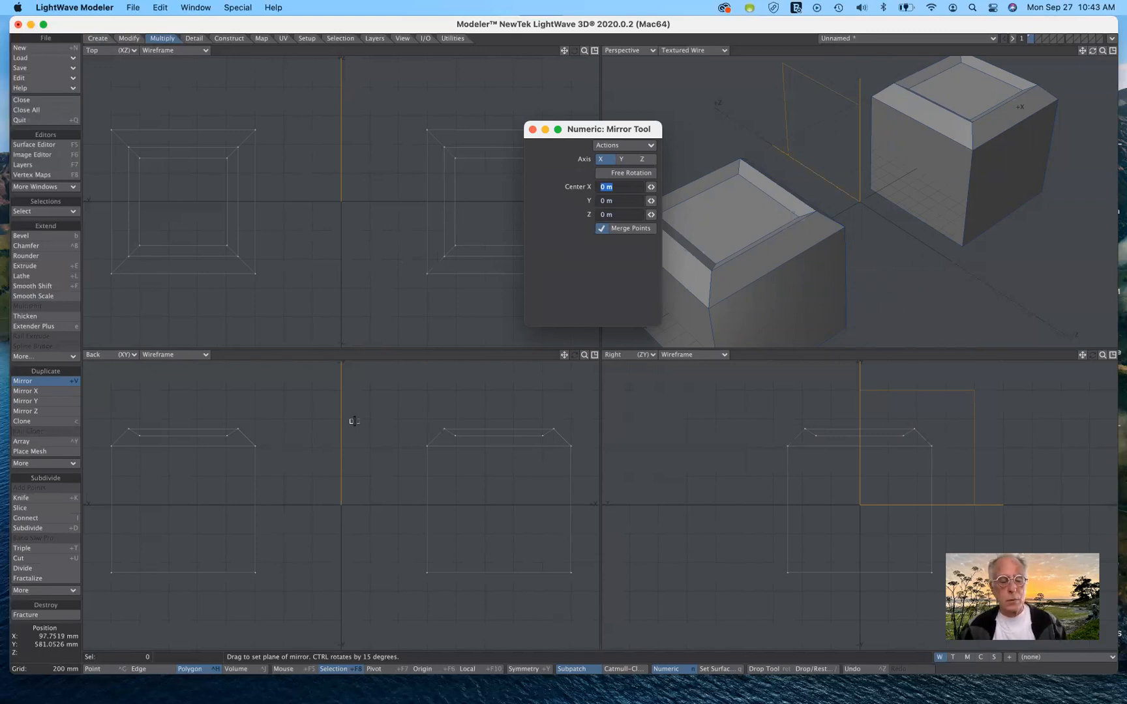
{"action": "key", "text": "ctrl+z"}
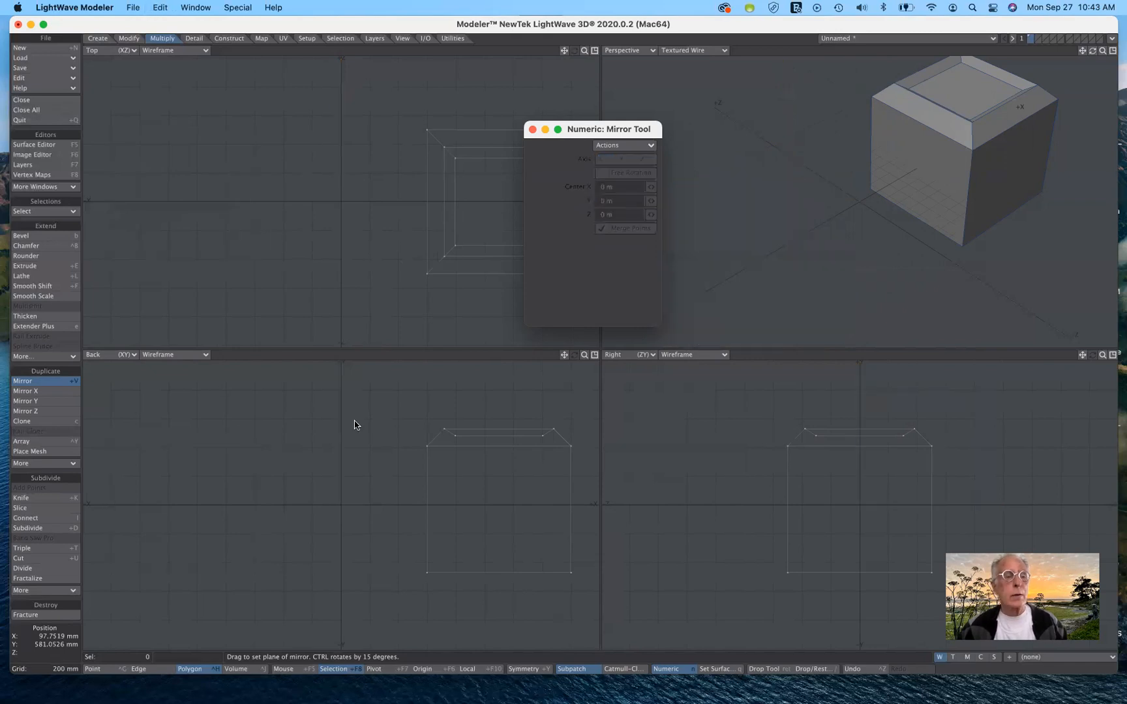
Step: Try the one-step Mirror X and Mirror Y commands on the object, undoing each mirrored copy
{"action": "left_click", "coordinate": [45, 392]}
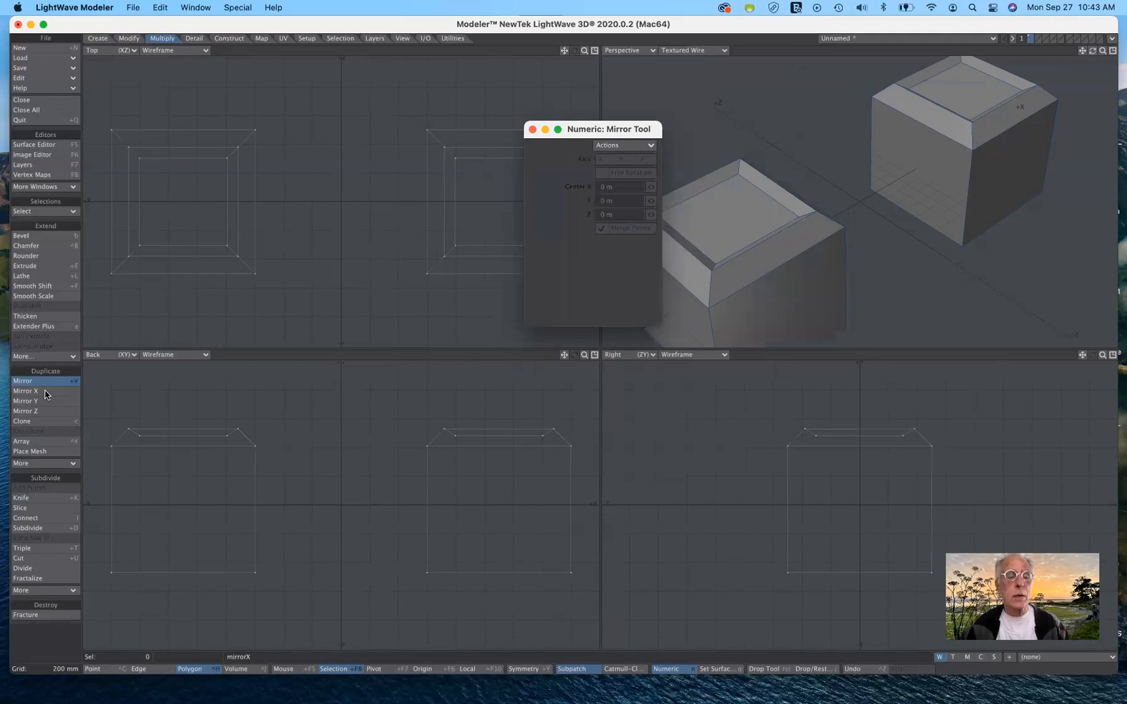
{"action": "key", "text": "super+z"}
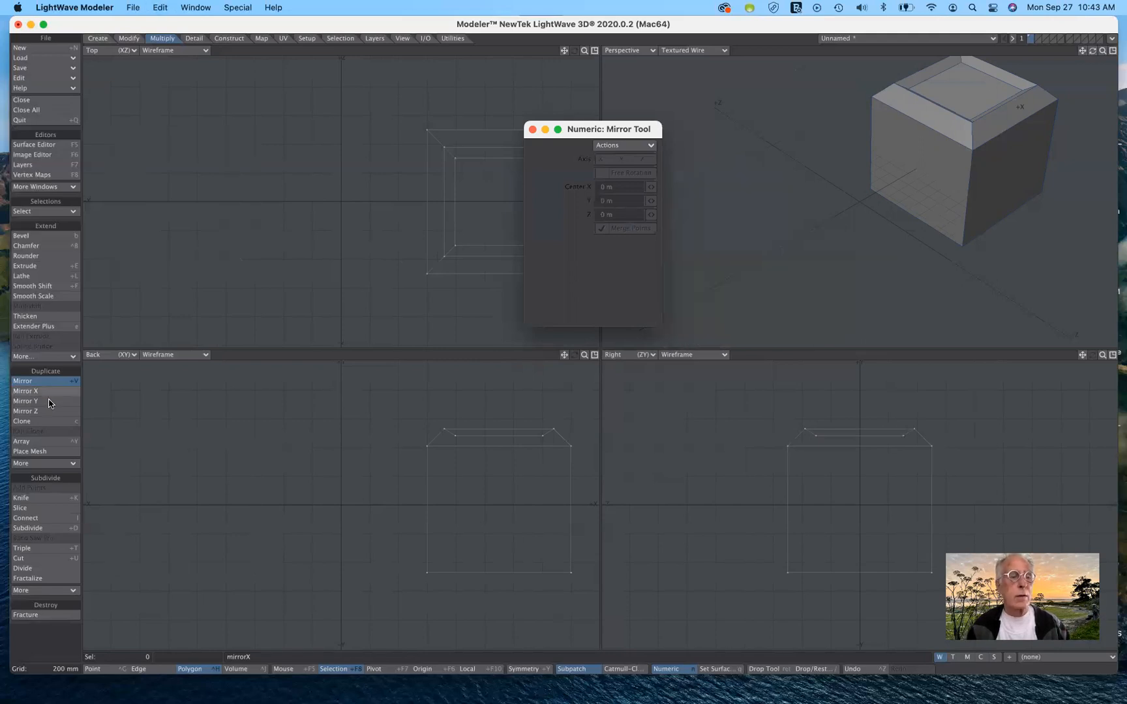
{"action": "left_click", "coordinate": [50, 402]}
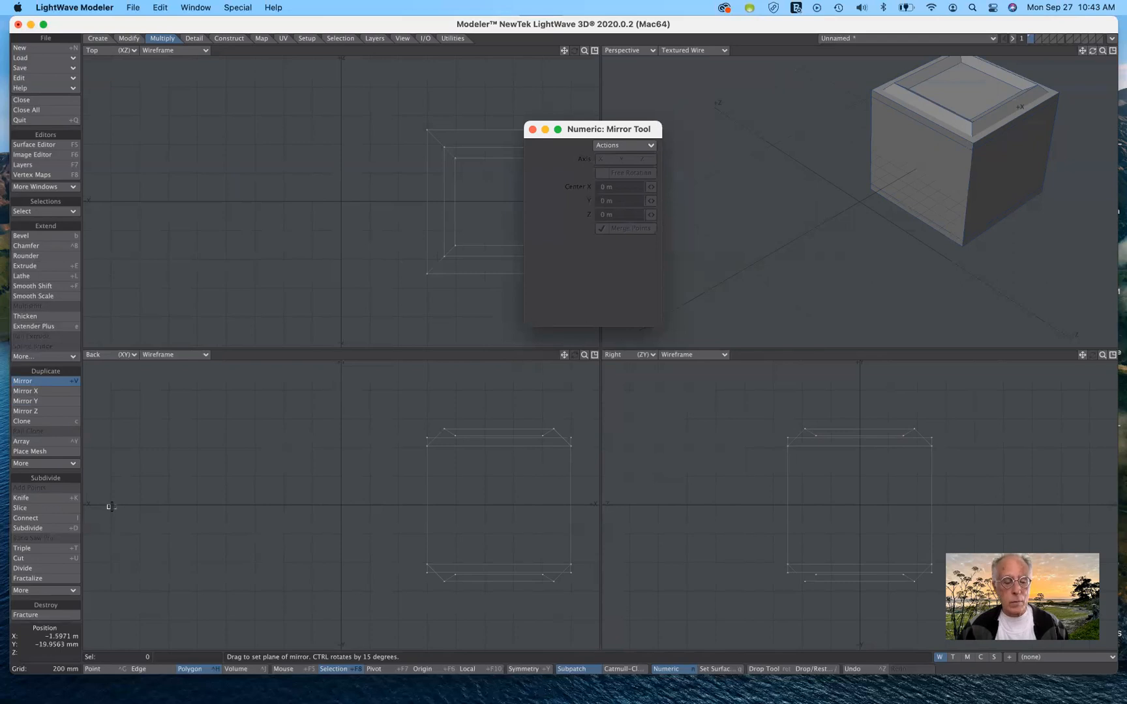
{"action": "key", "text": "super+z"}
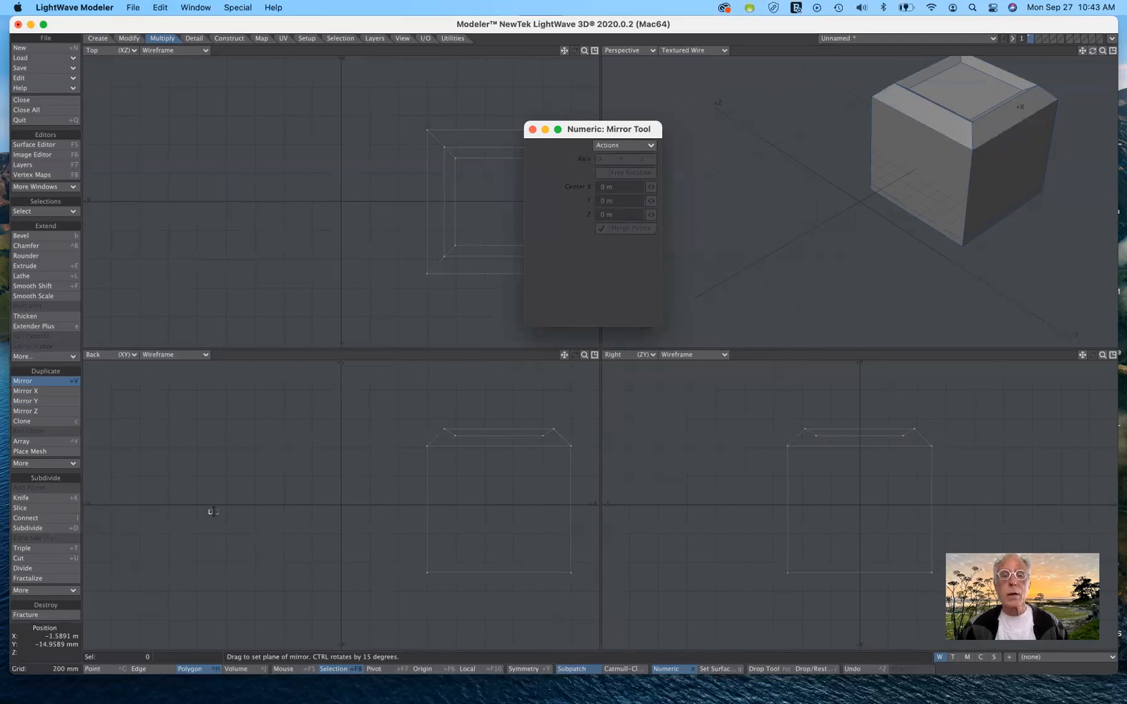
Step: Move the object about -1.1 m along X and about -730 mm along Y so it sits below the origin
{"action": "left_click_drag", "start_coordinate": [600, 131], "coordinate": [971, 191]}
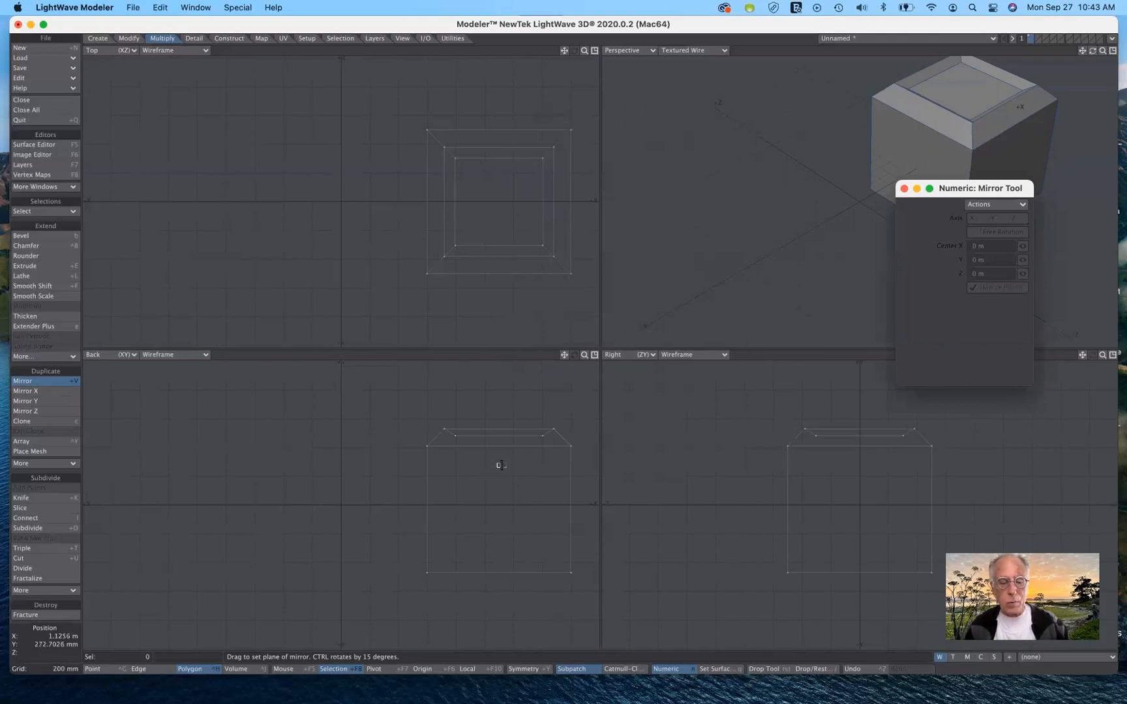
{"action": "key", "text": "t"}
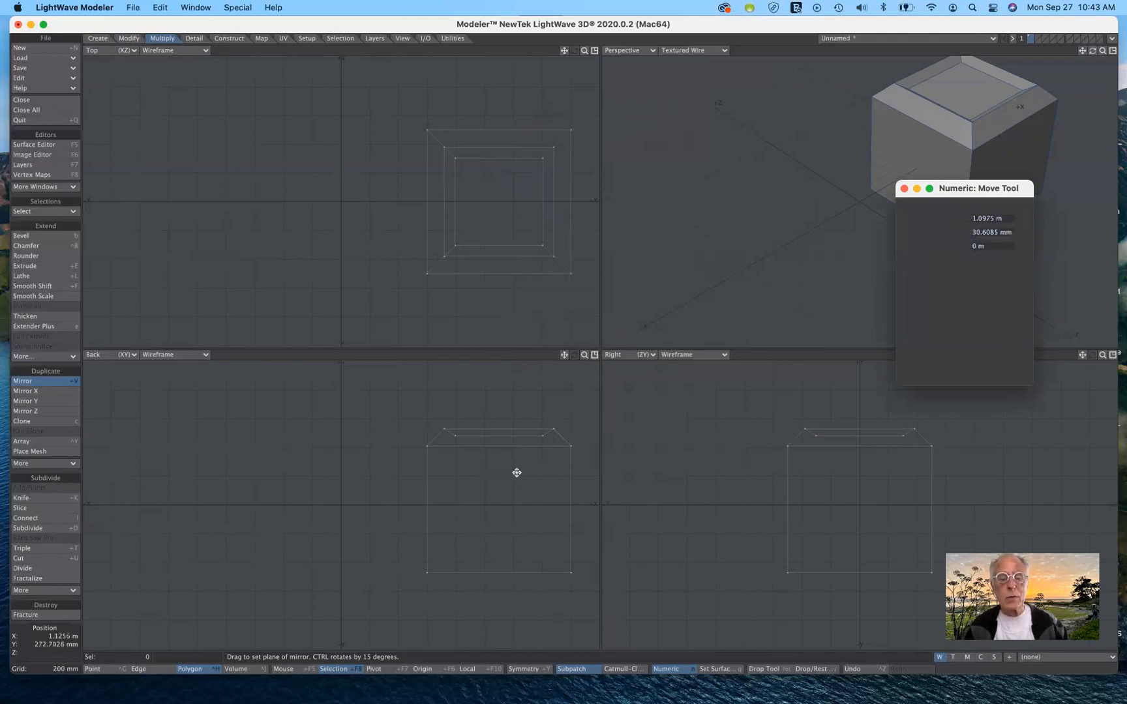
{"action": "left_click_drag", "start_coordinate": [508, 497], "coordinate": [349, 607]}
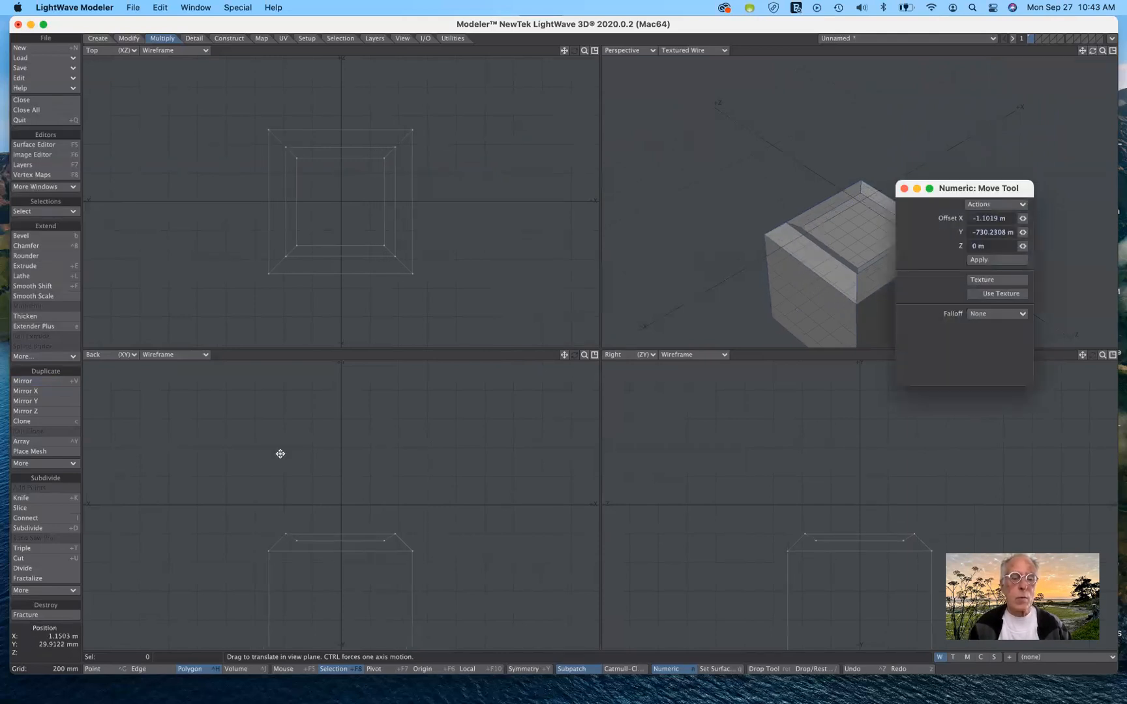
Step: Mirror the lowered object with Mirror Y, and undo the mirror and the move to restore the object's centred position
{"action": "left_click", "coordinate": [53, 404]}
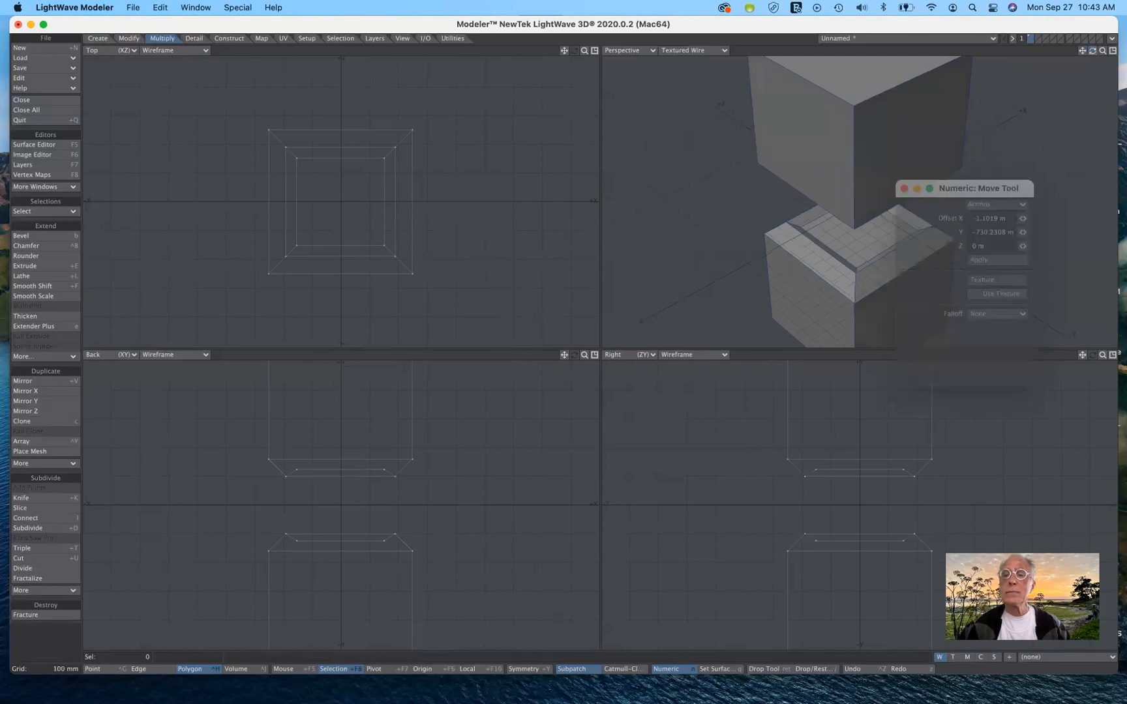
{"action": "left_click_drag", "start_coordinate": [1092, 50], "coordinate": [1047, 43]}
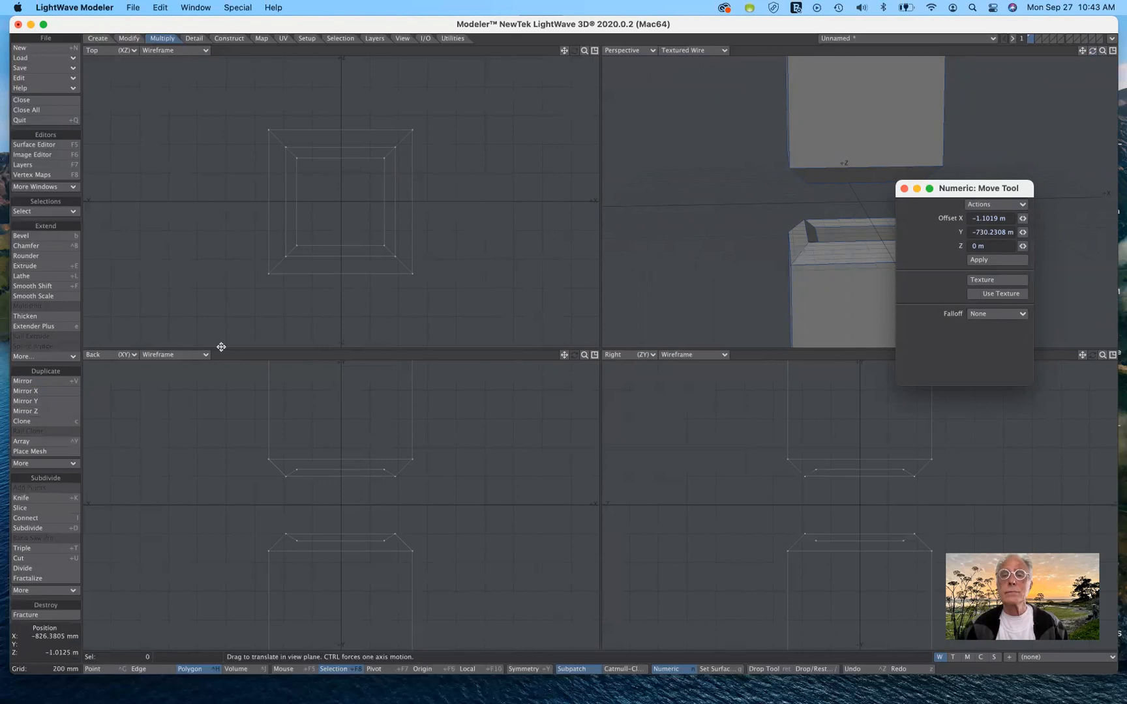
{"action": "left_click_drag", "start_coordinate": [971, 184], "coordinate": [610, 133]}
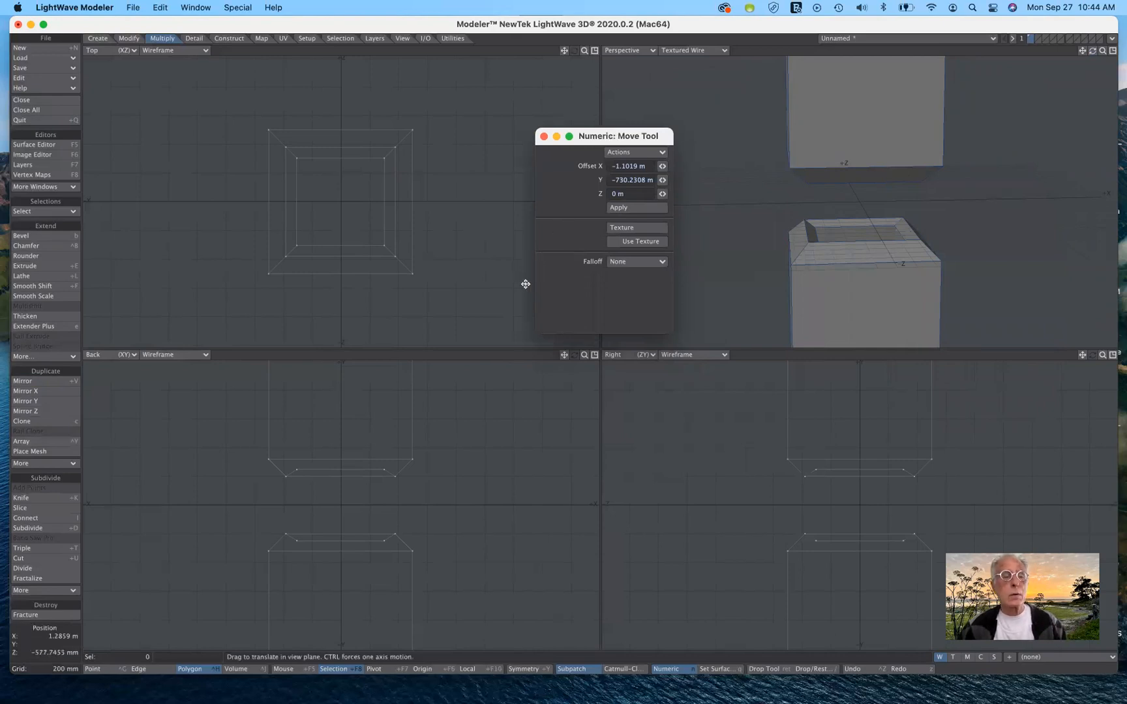
{"action": "key", "text": "super+z"}
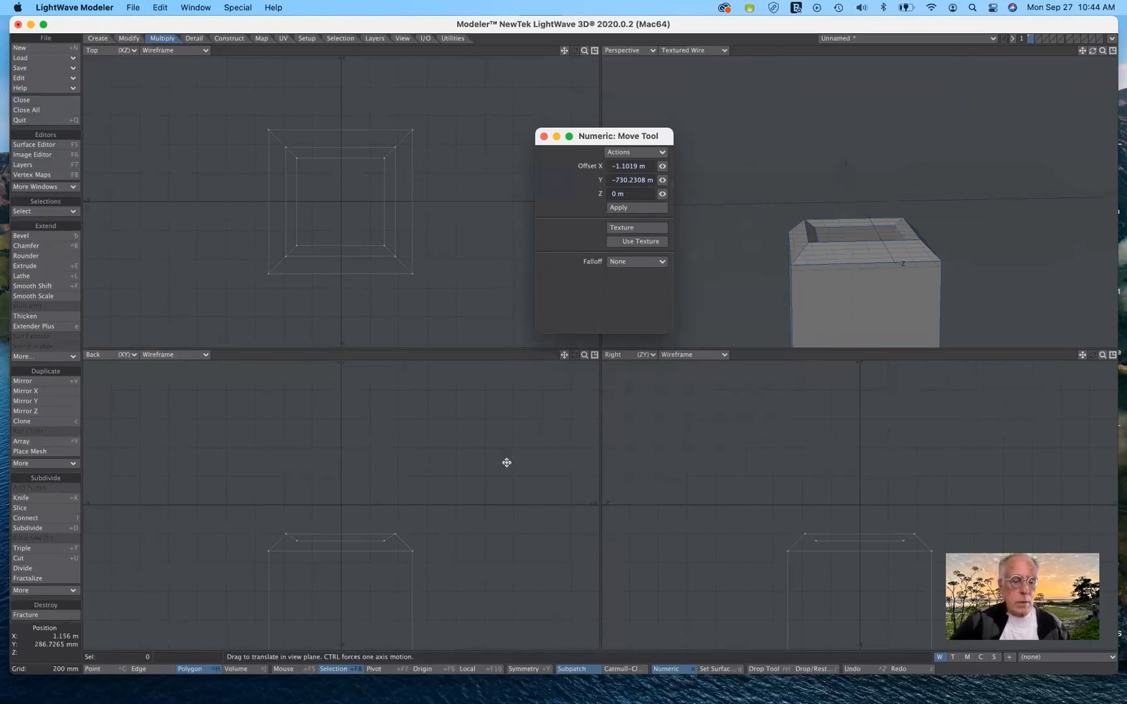
{"action": "key", "text": "super+z"}
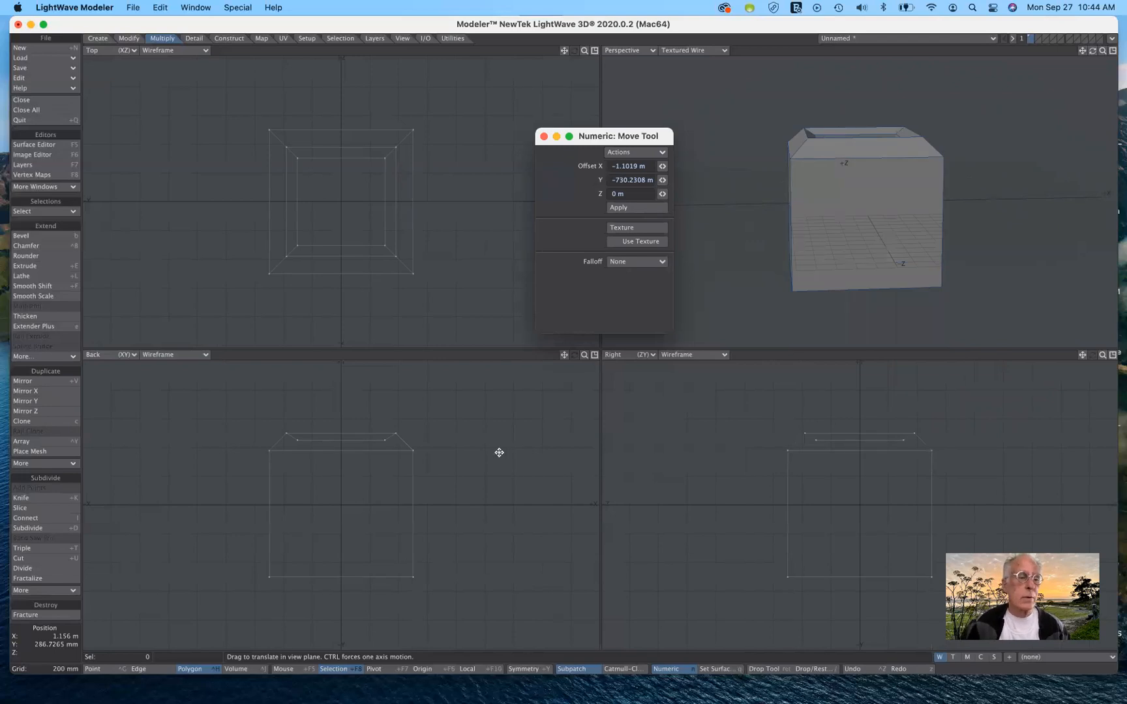
Step: Clone the object with 11 clones, offset by 2 m along each of X, Y and Z
{"action": "left_click", "coordinate": [34, 427]}
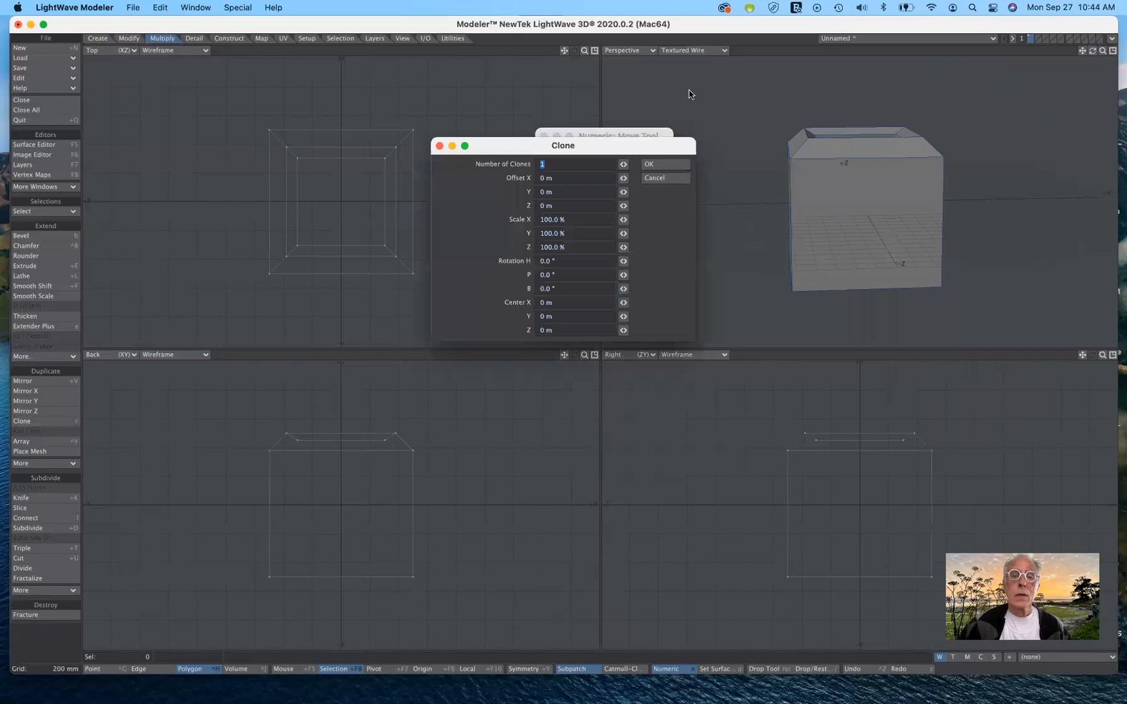
{"action": "mouse_move", "coordinate": [676, 237]}
{"action": "left_mouse_down"}
{"action": "mouse_move", "coordinate": [737, 360]}
{"action": "mouse_move", "coordinate": [690, 391]}
{"action": "left_mouse_up"}
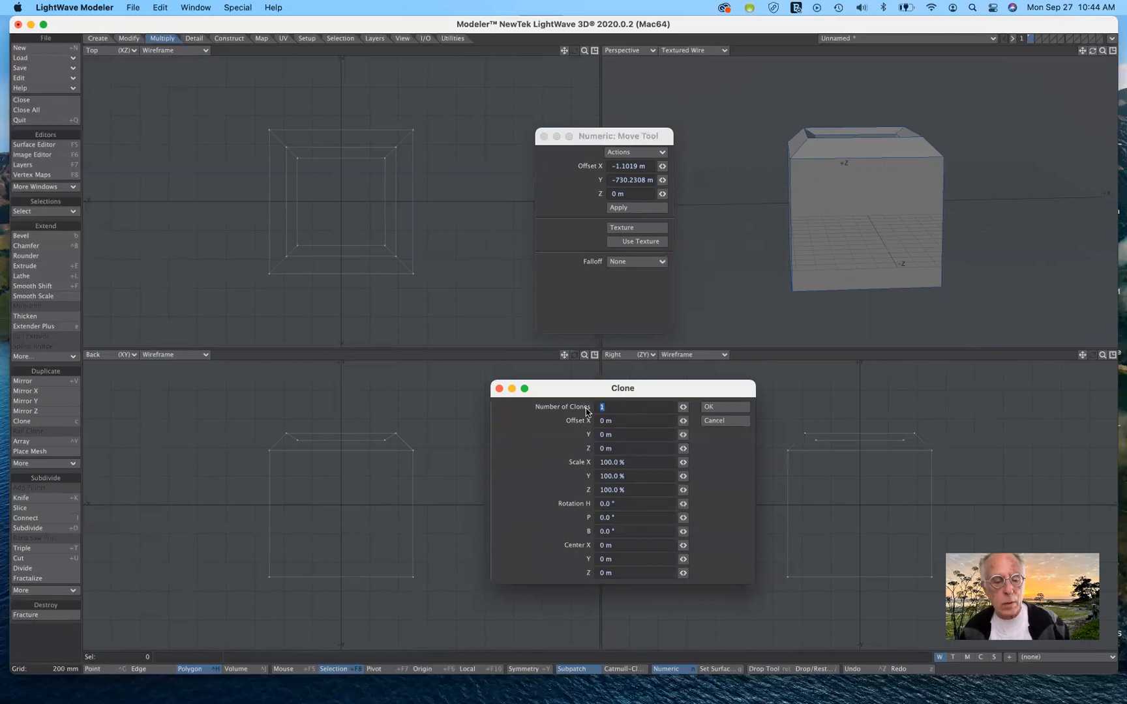
{"action": "type", "text": "1"}
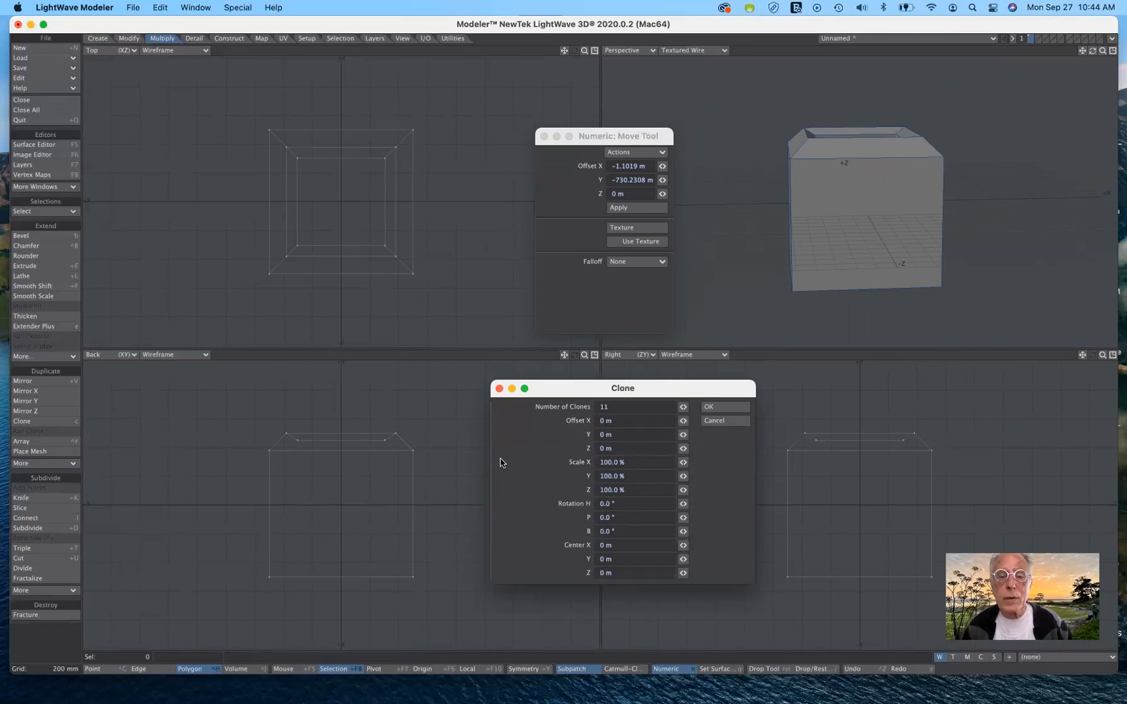
{"action": "left_click", "coordinate": [604, 422]}
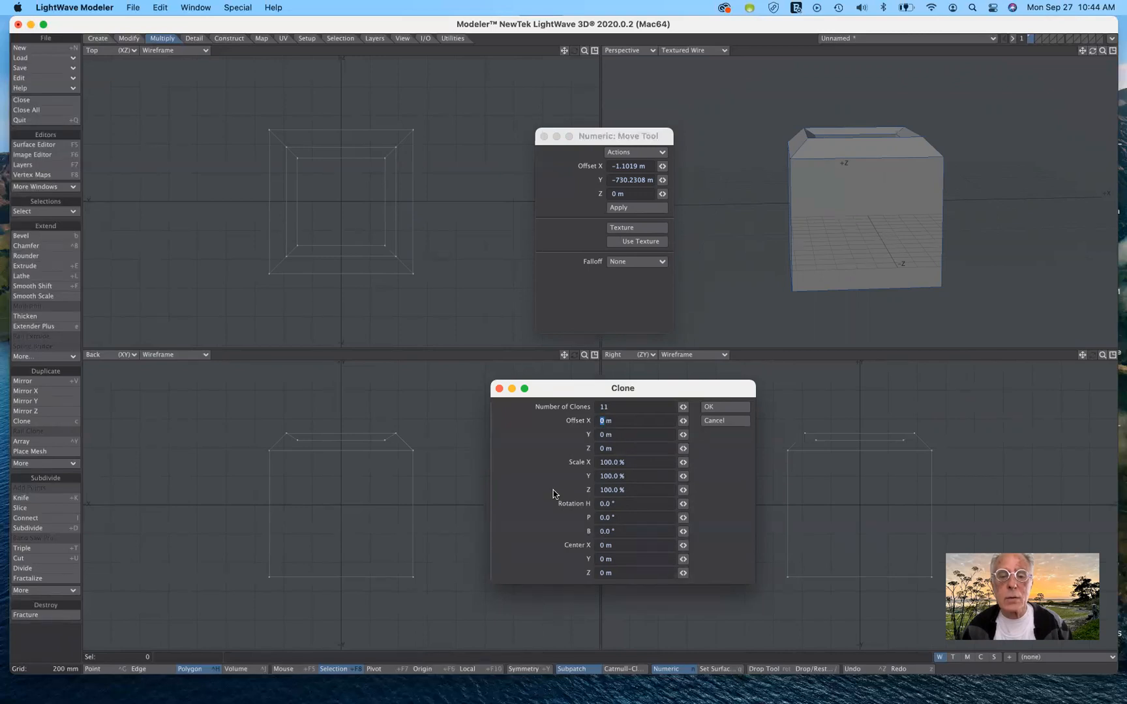
{"action": "type", "text": "2"}
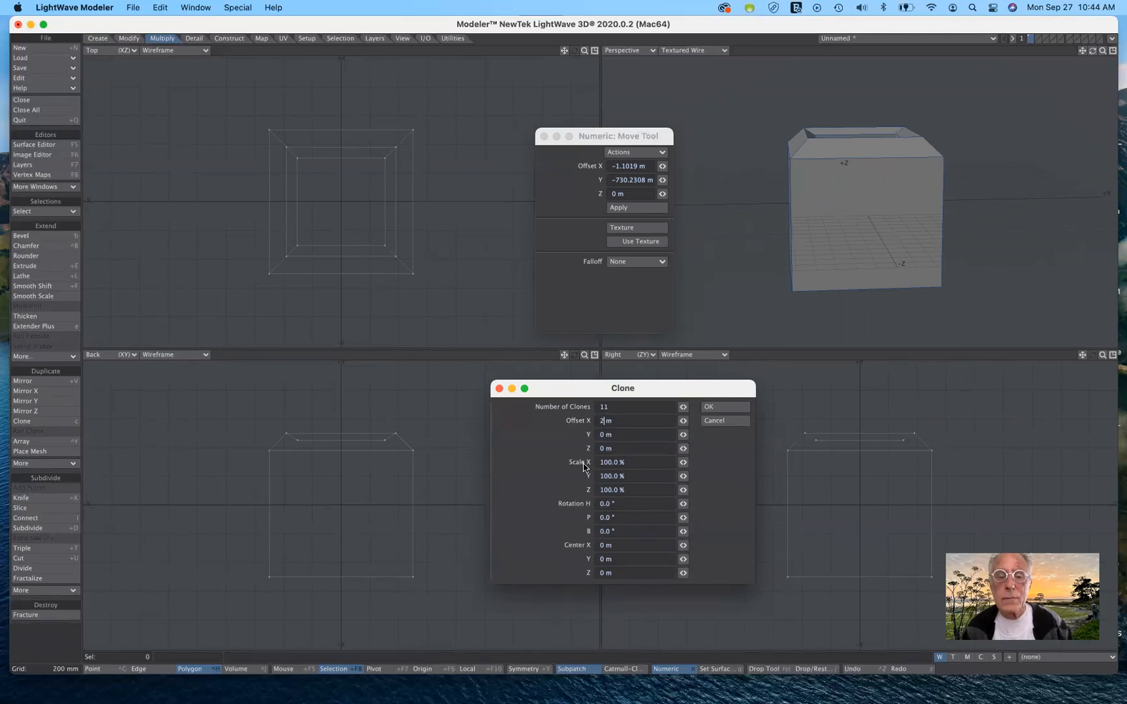
{"action": "left_click", "coordinate": [609, 435]}
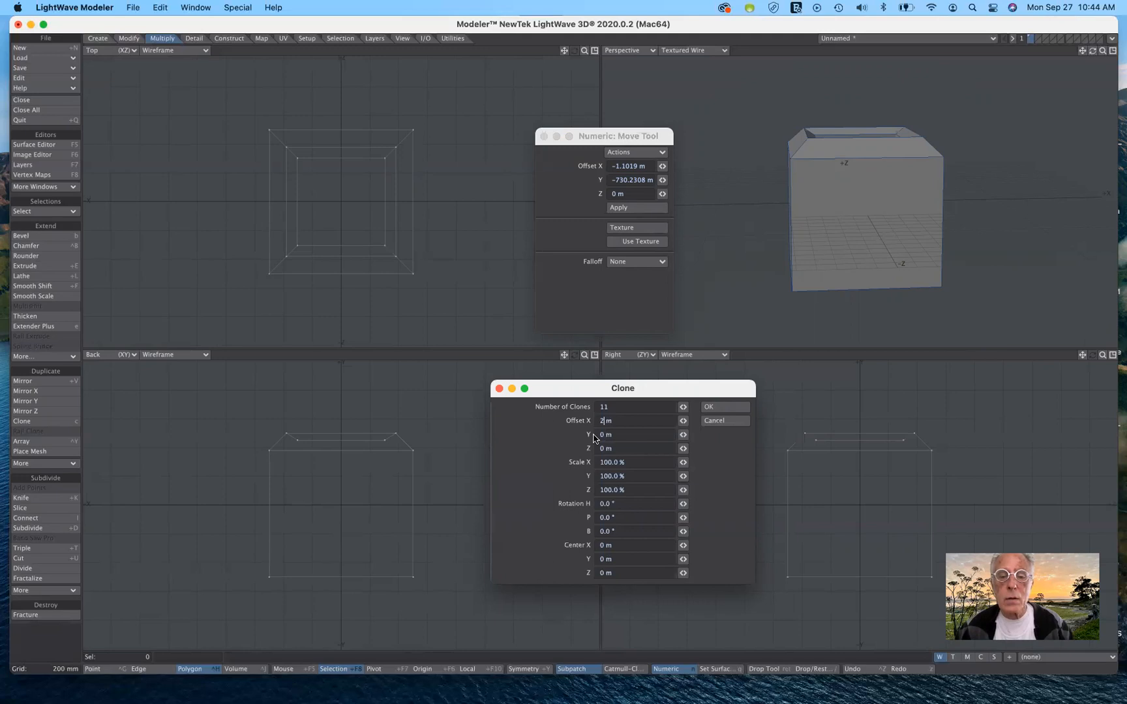
{"action": "type", "text": "2m"}
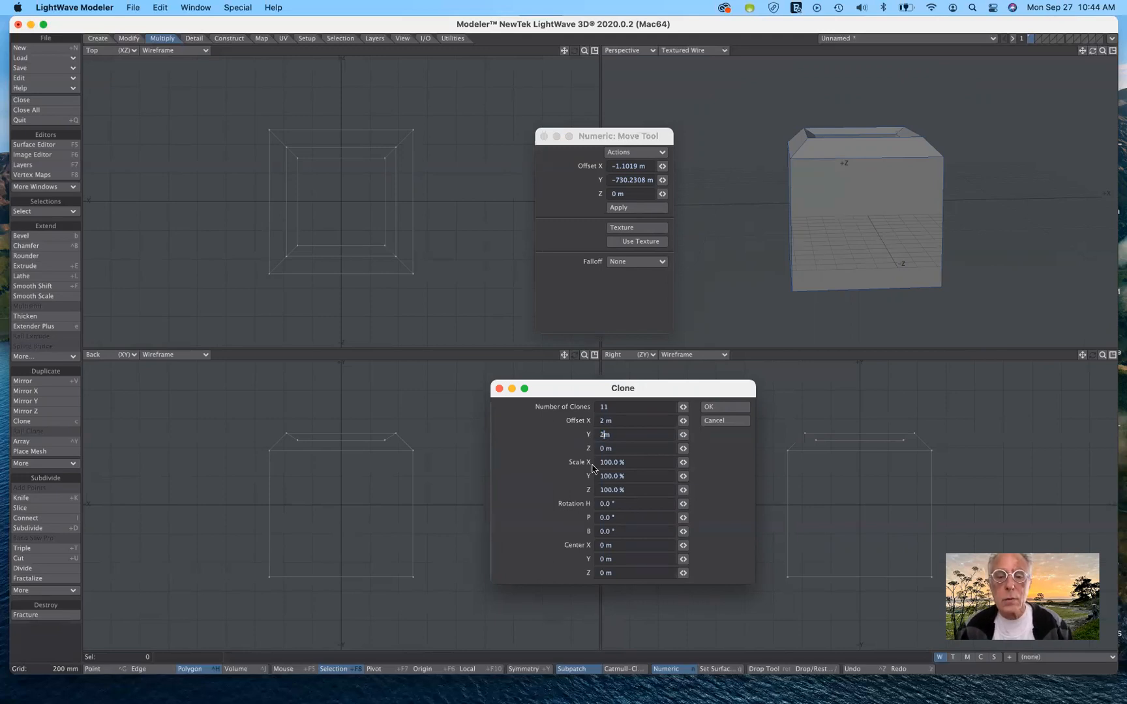
{"action": "left_click", "coordinate": [603, 448]}
{"action": "type", "text": "2"}
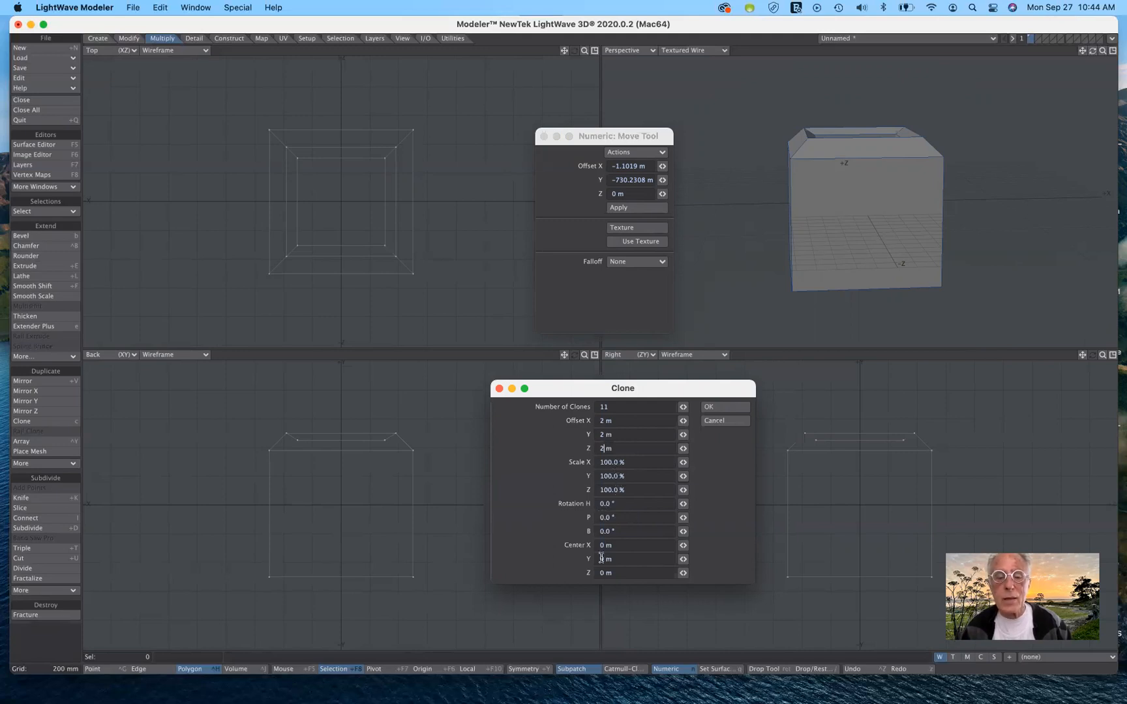
{"action": "left_click", "coordinate": [734, 409]}
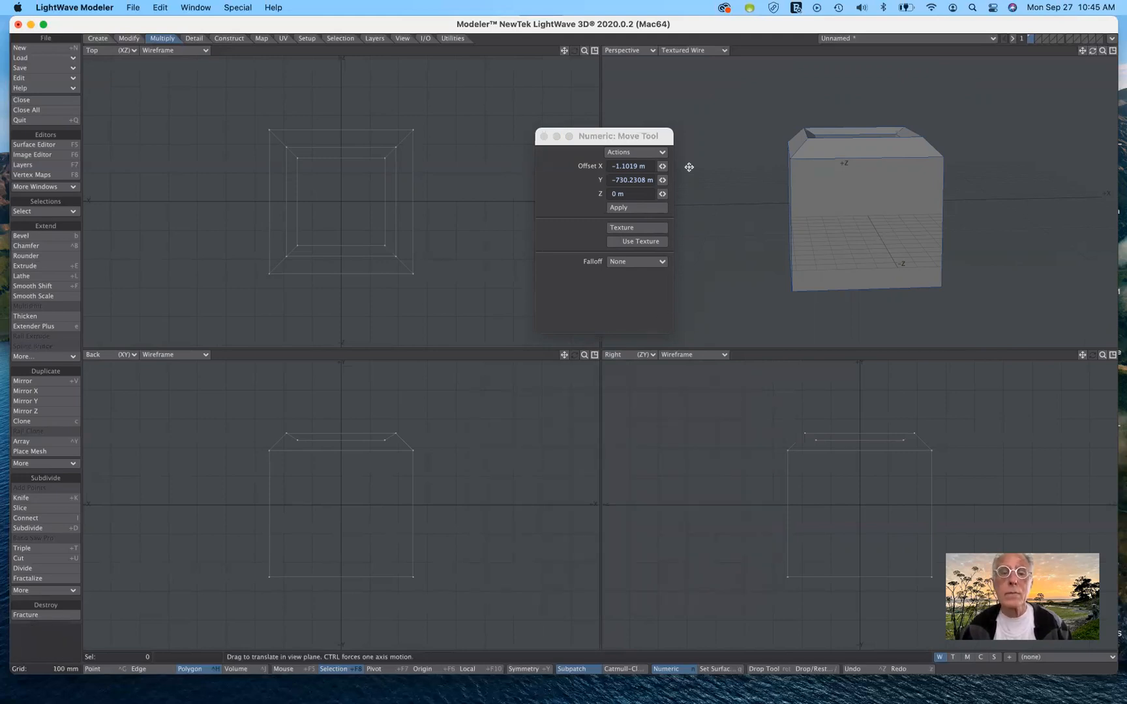
Step: Drop the Move tool and reopen the numeric window with no tool active
{"action": "left_click_drag", "start_coordinate": [652, 135], "coordinate": [664, 172]}
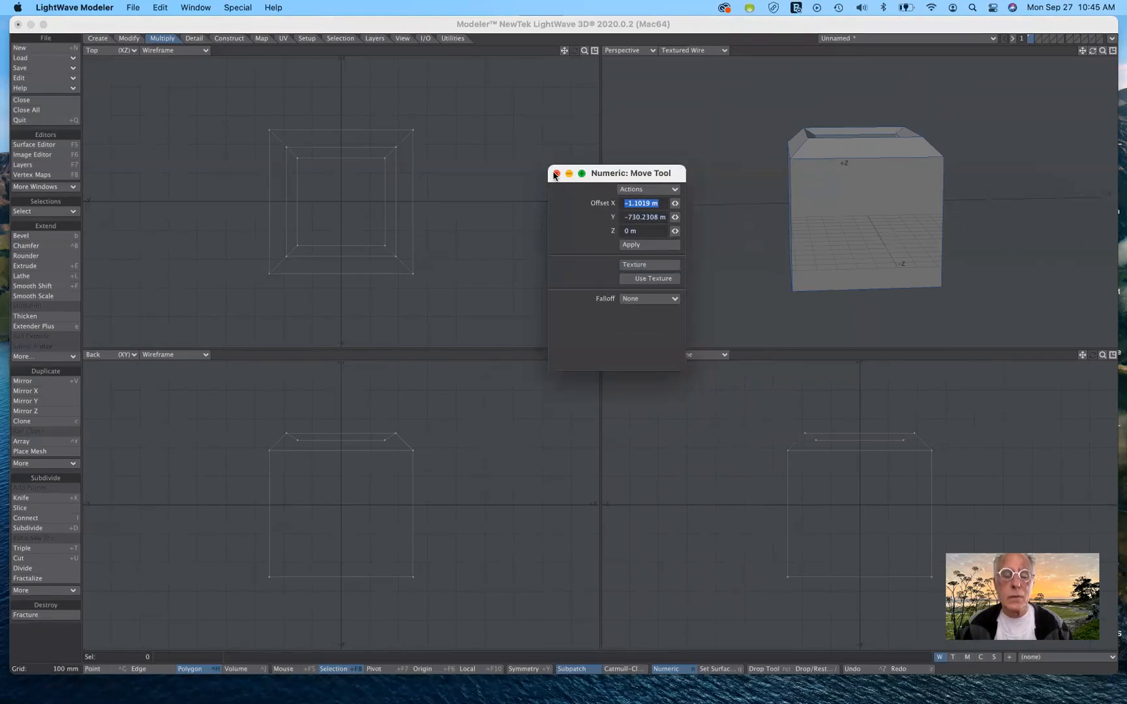
{"action": "type", "text": "1"}
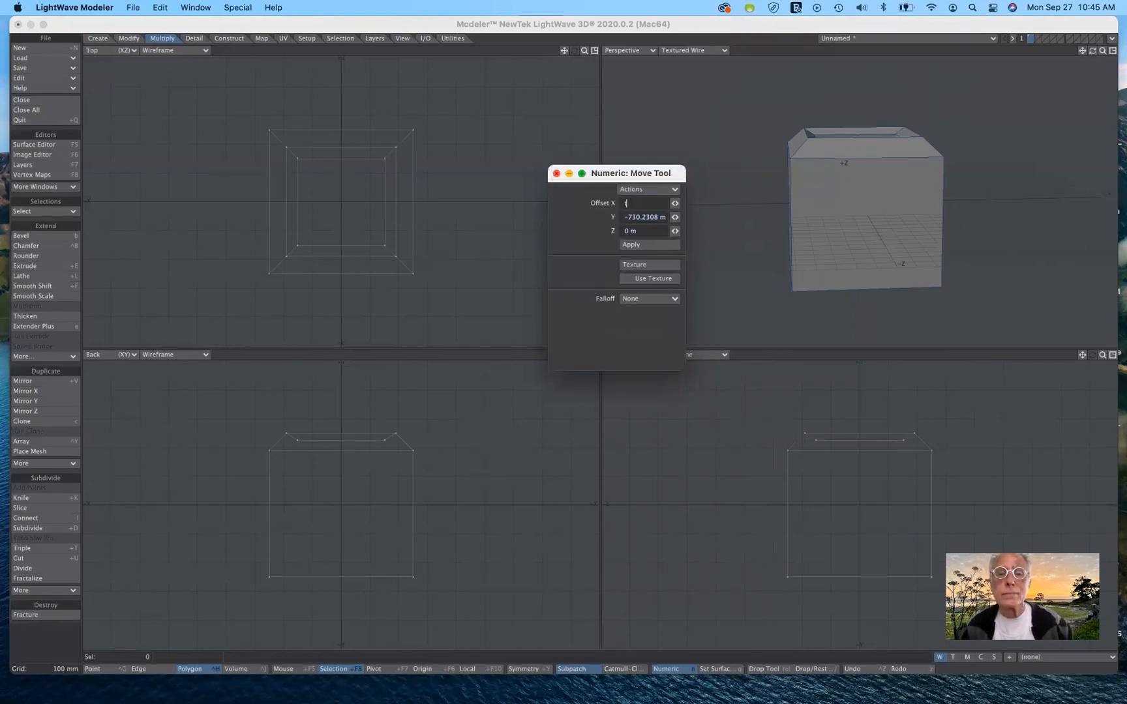
{"action": "left_click", "coordinate": [556, 173]}
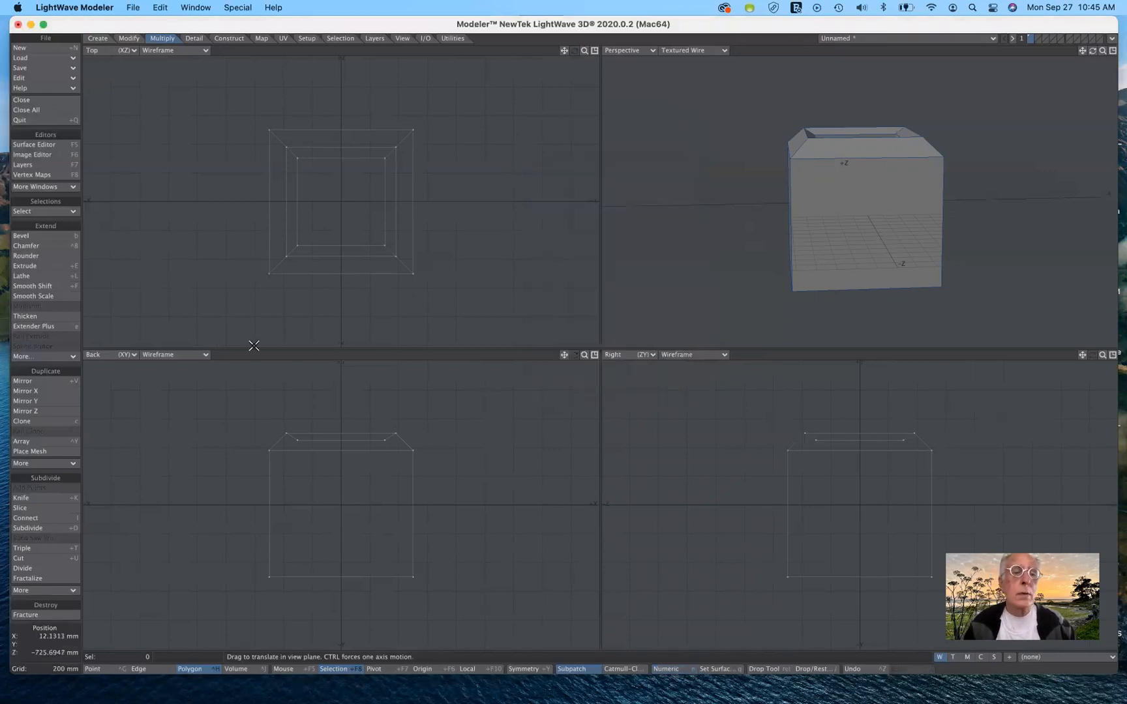
{"action": "key", "text": "space"}
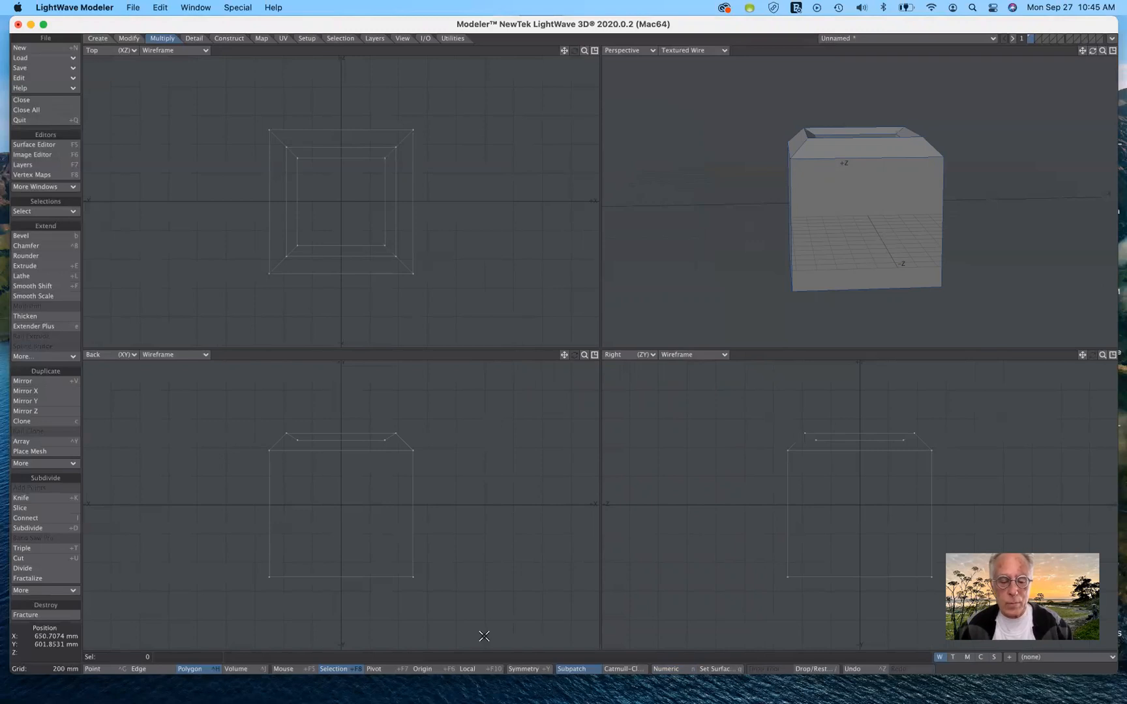
{"action": "key", "text": "n"}
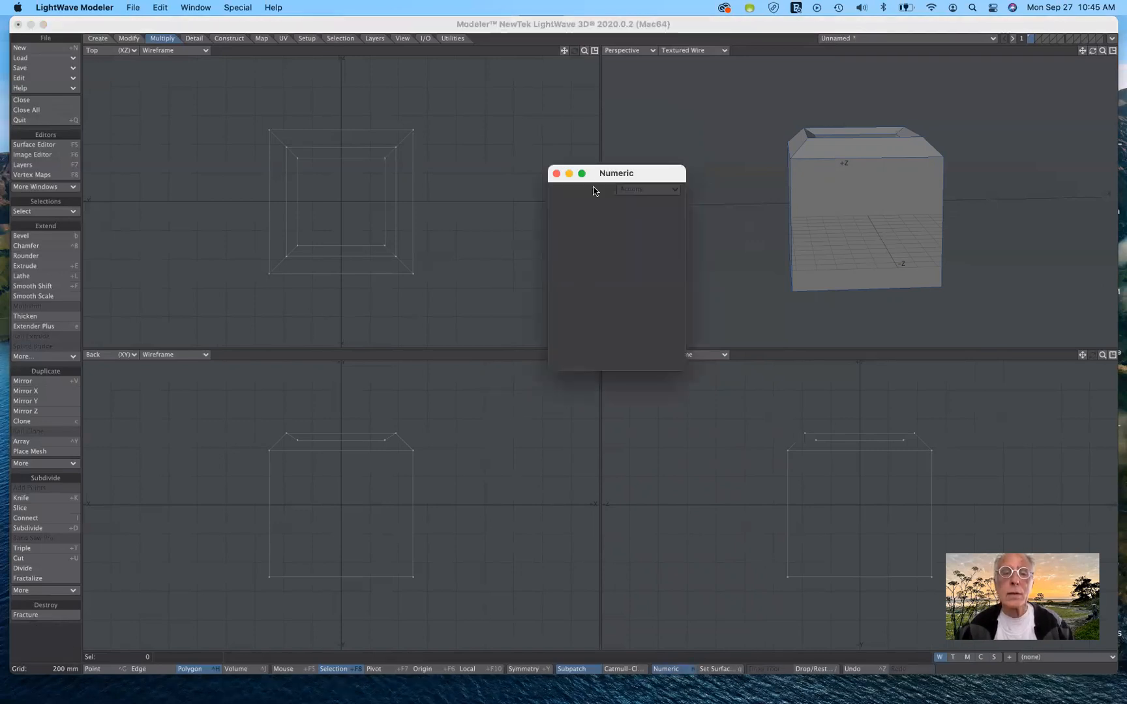
{"action": "left_click_drag", "start_coordinate": [592, 170], "coordinate": [589, 130]}
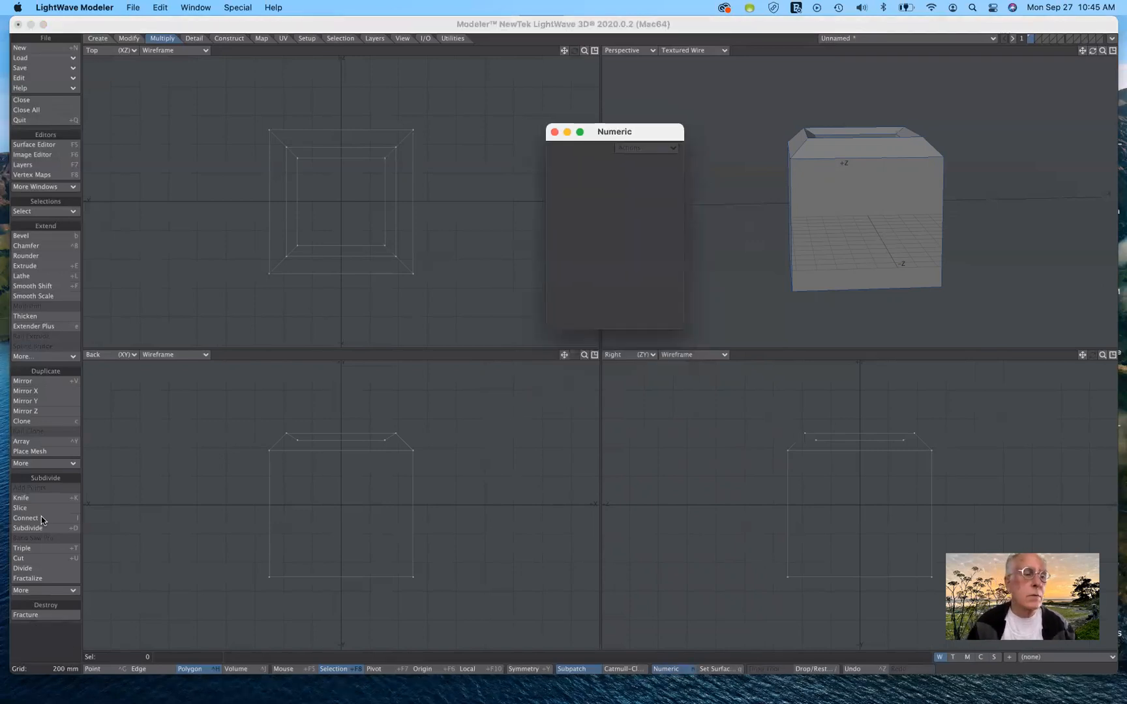
Step: Run Clone again with the same settings of 11 clones and 2 m X, Y and Z offsets
{"action": "left_click", "coordinate": [48, 425]}
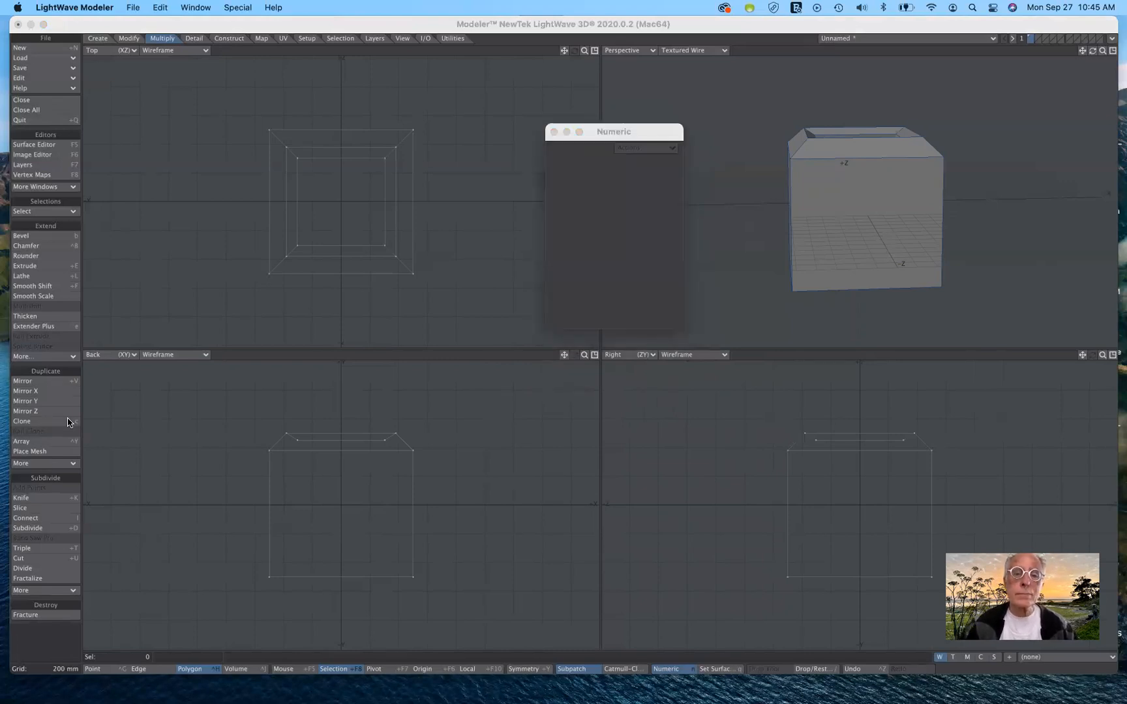
{"action": "left_click_drag", "start_coordinate": [516, 147], "coordinate": [573, 337]}
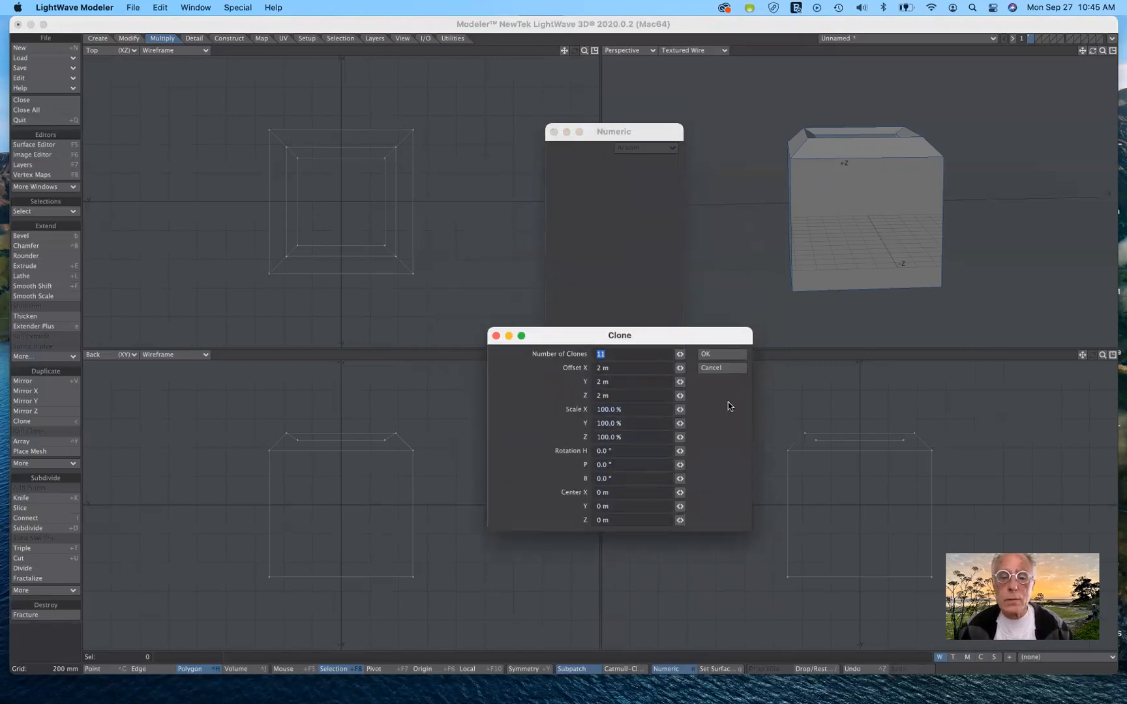
{"action": "left_click", "coordinate": [727, 358]}
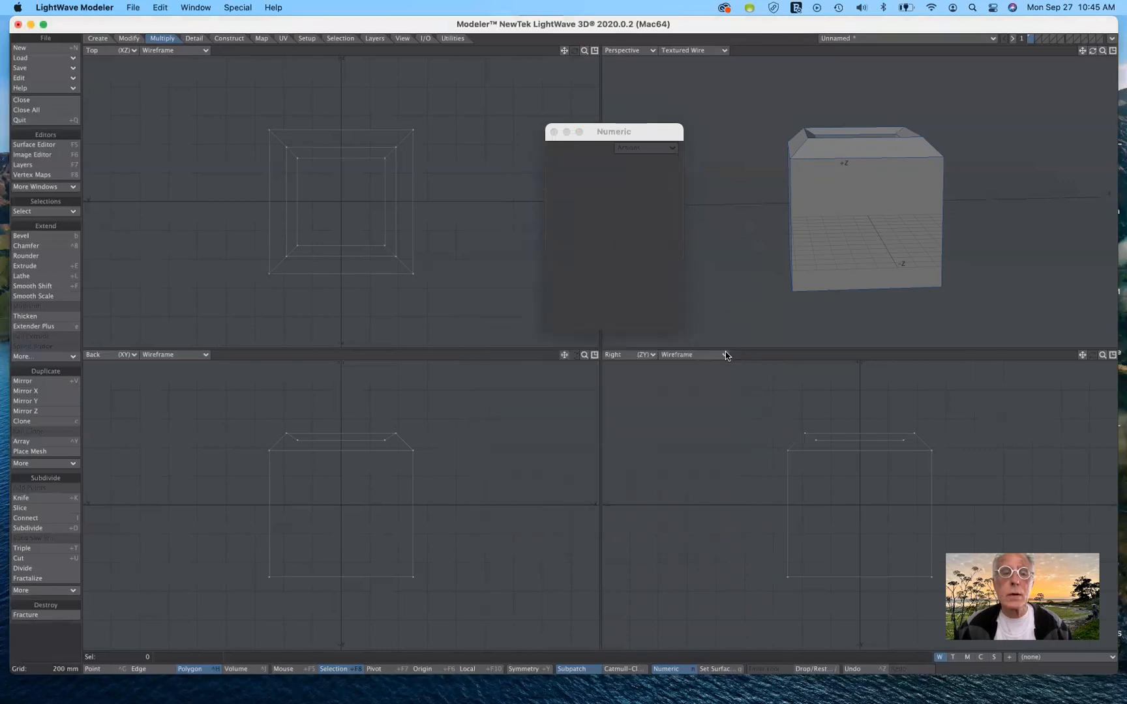
{"action": "left_click_drag", "start_coordinate": [639, 134], "coordinate": [676, 248]}
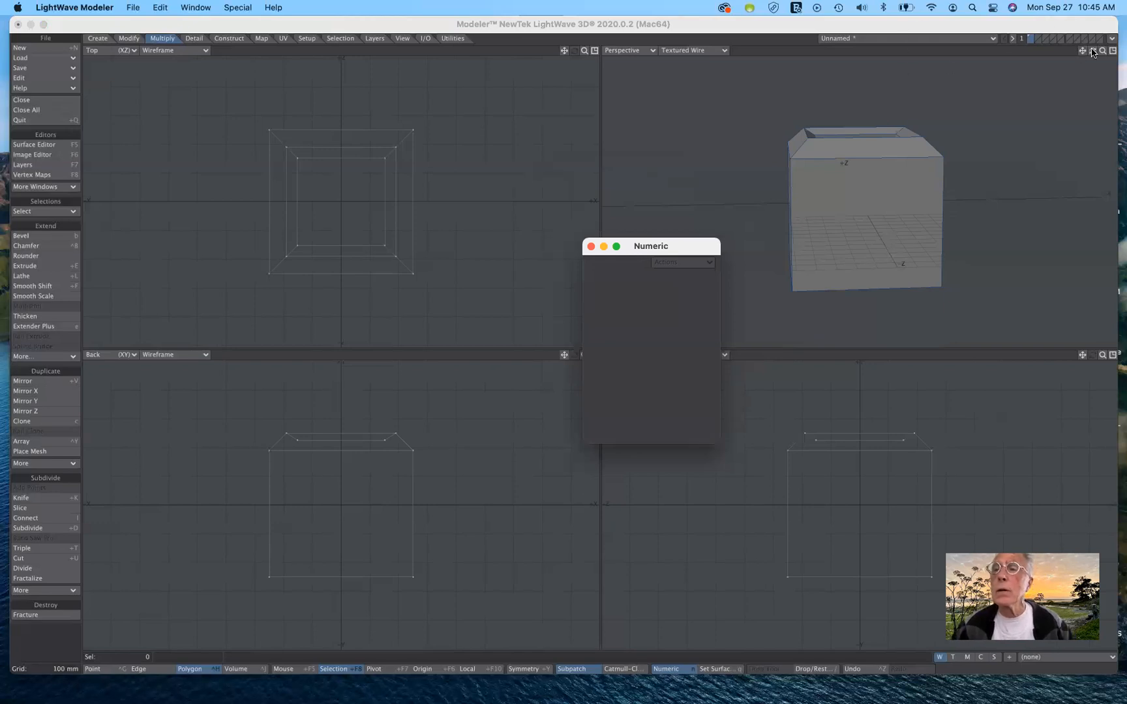
{"action": "left_click_drag", "start_coordinate": [1093, 52], "coordinate": [813, 121]}
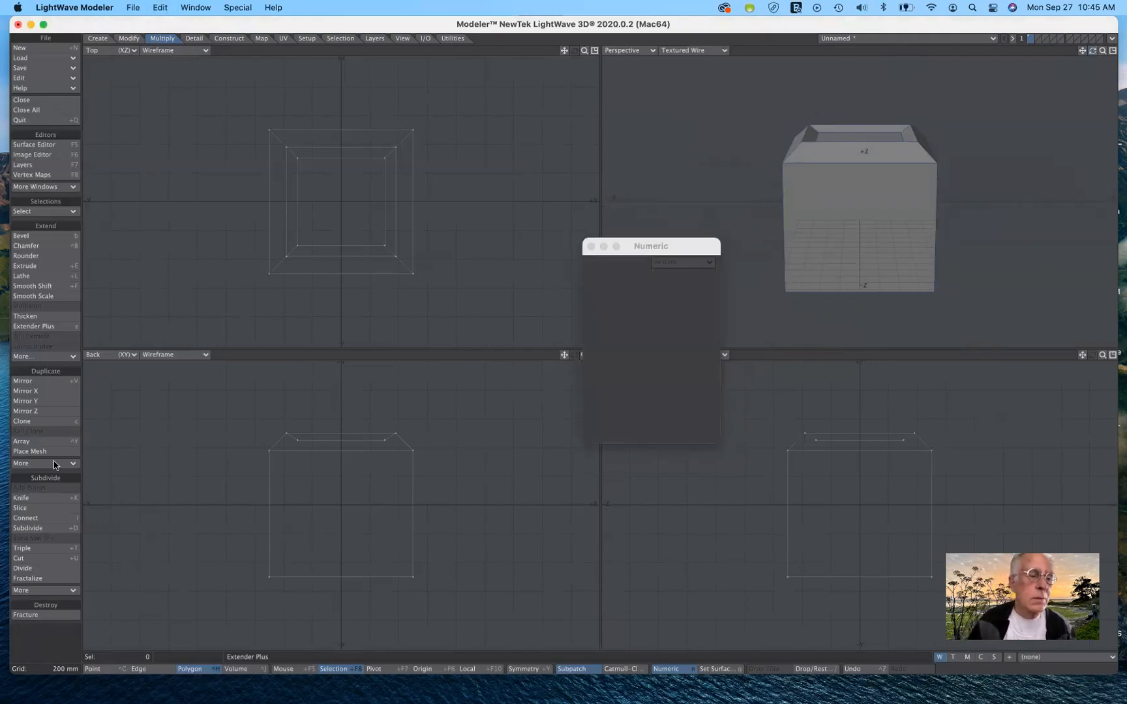
Step: Create a rectangular Array of the cloned objects, raising the Y count to 3 for a 3 × 3 × 3 arrangement, and activate it
{"action": "left_click", "coordinate": [49, 442]}
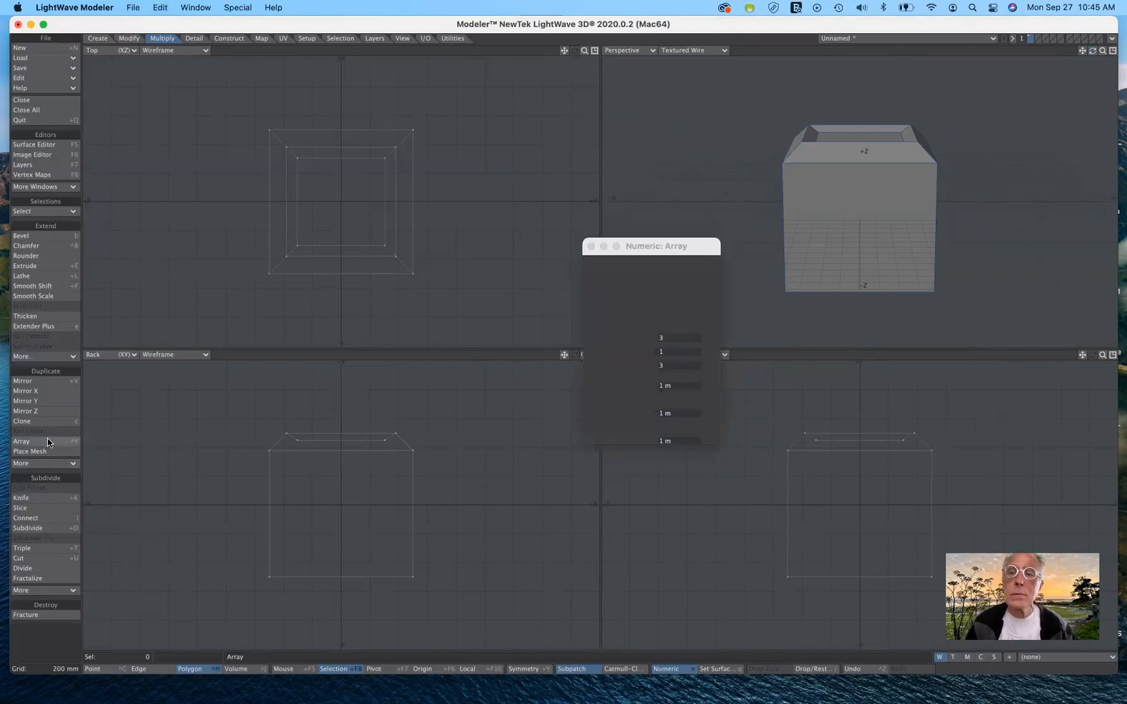
{"action": "left_click_drag", "start_coordinate": [686, 244], "coordinate": [521, 351]}
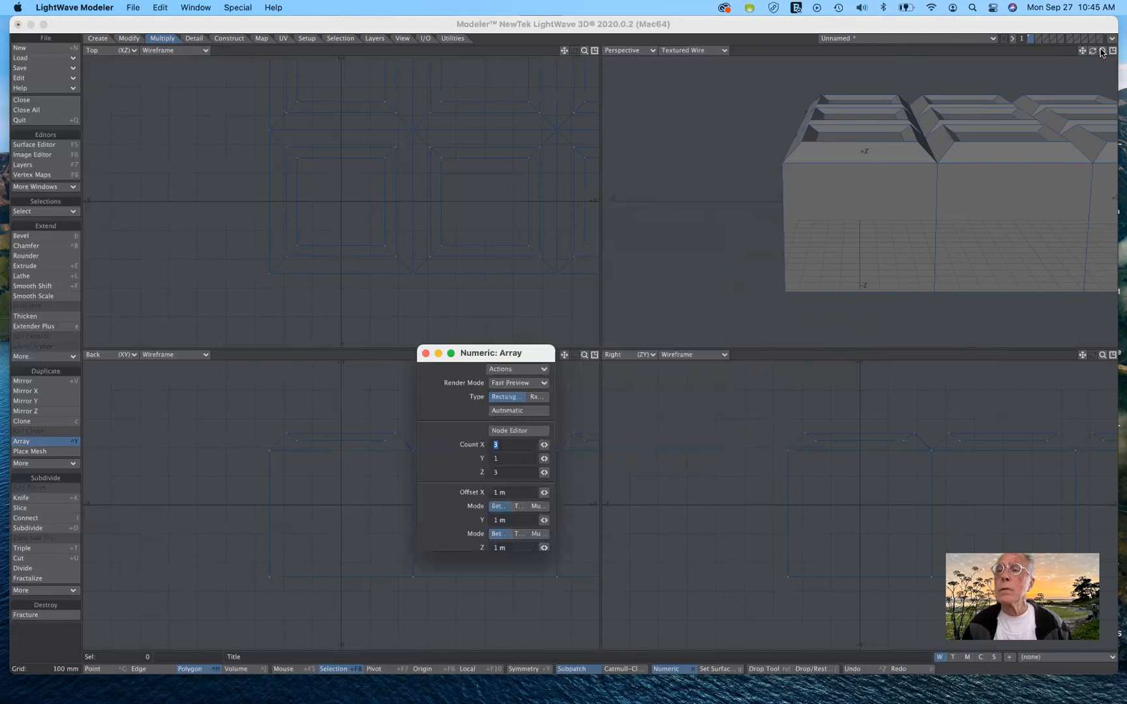
{"action": "left_click_drag", "start_coordinate": [1102, 52], "coordinate": [558, 68]}
{"action": "left_click_drag", "start_coordinate": [512, 353], "coordinate": [420, 163]}
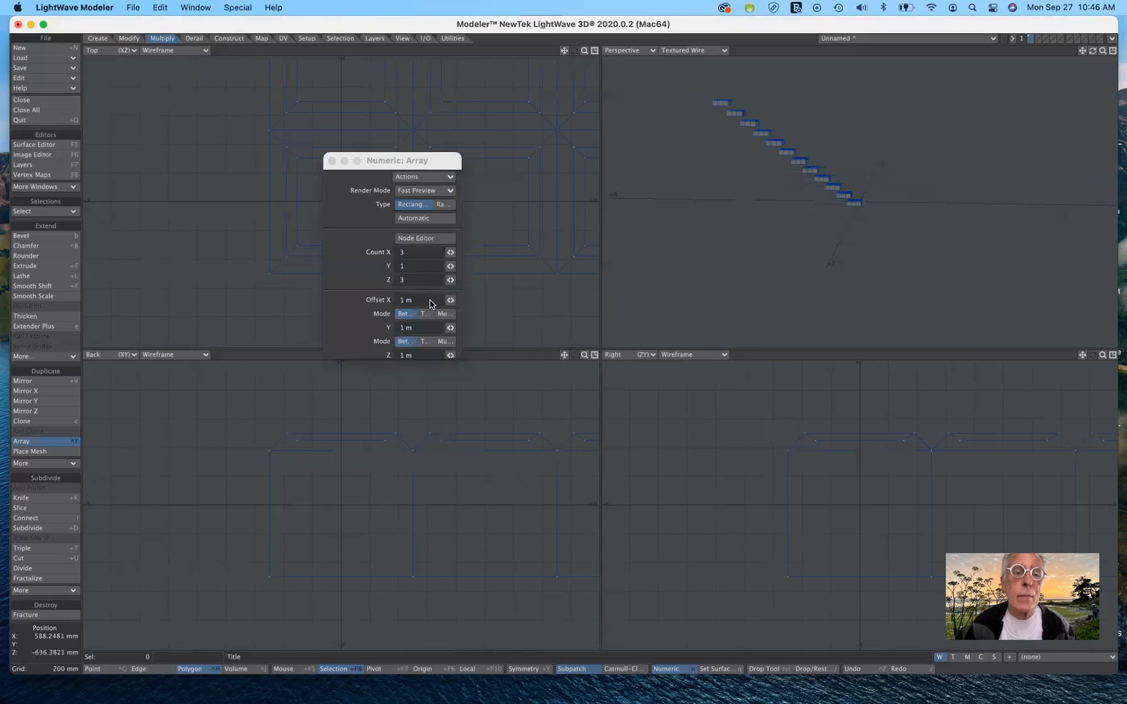
{"action": "left_click", "coordinate": [411, 267]}
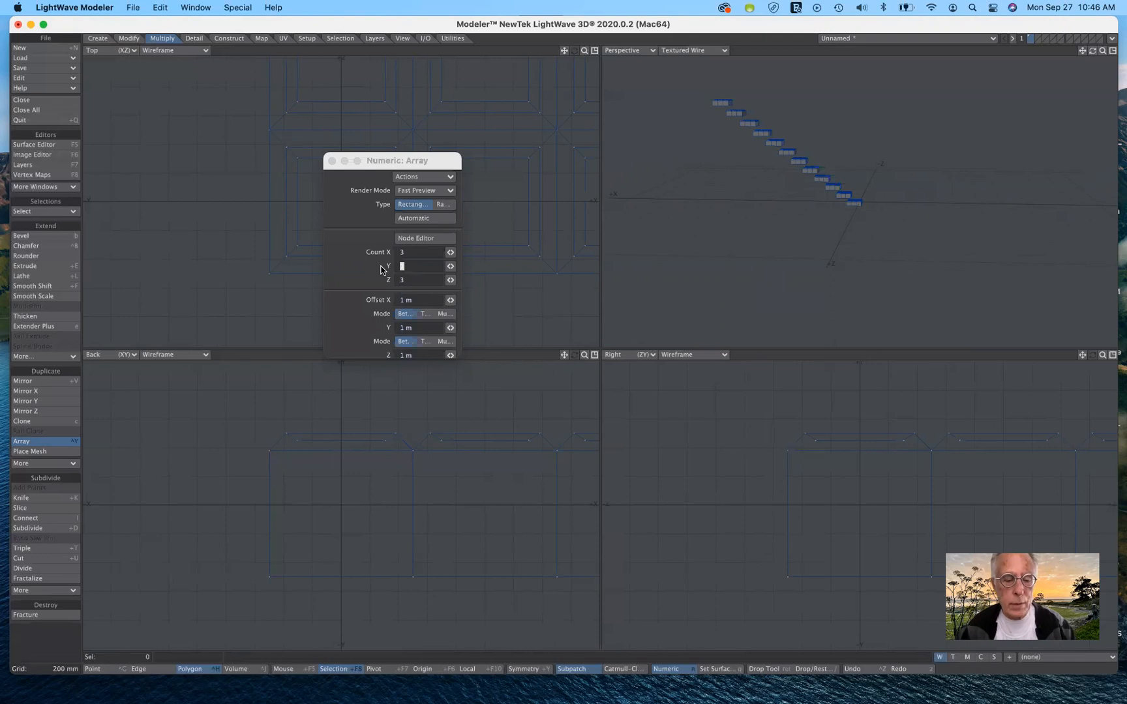
{"action": "type", "text": "3"}
{"action": "key", "text": "Return"}
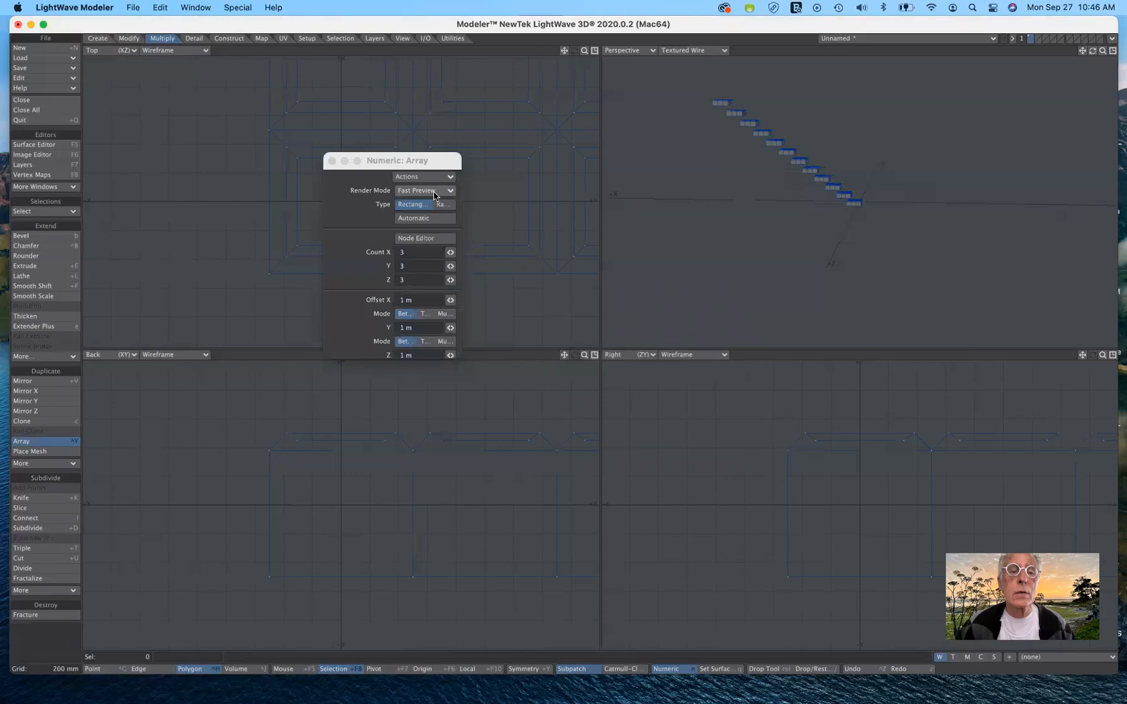
{"action": "left_click_drag", "start_coordinate": [439, 162], "coordinate": [481, 222]}
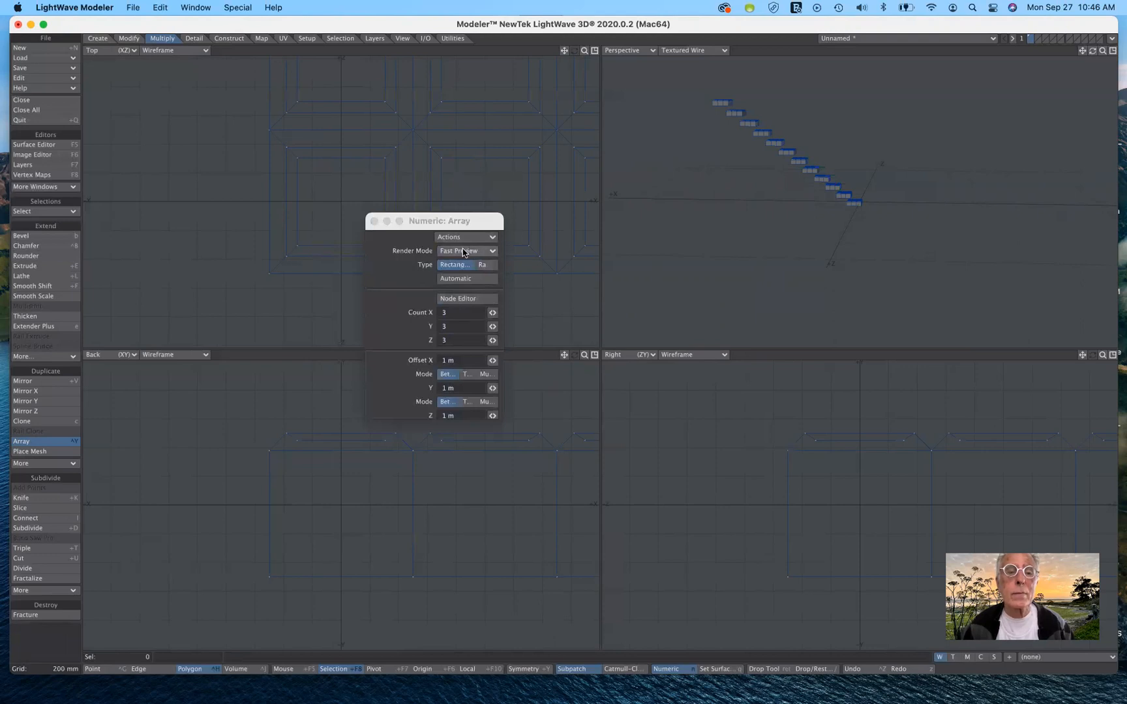
{"action": "left_click", "coordinate": [471, 239]}
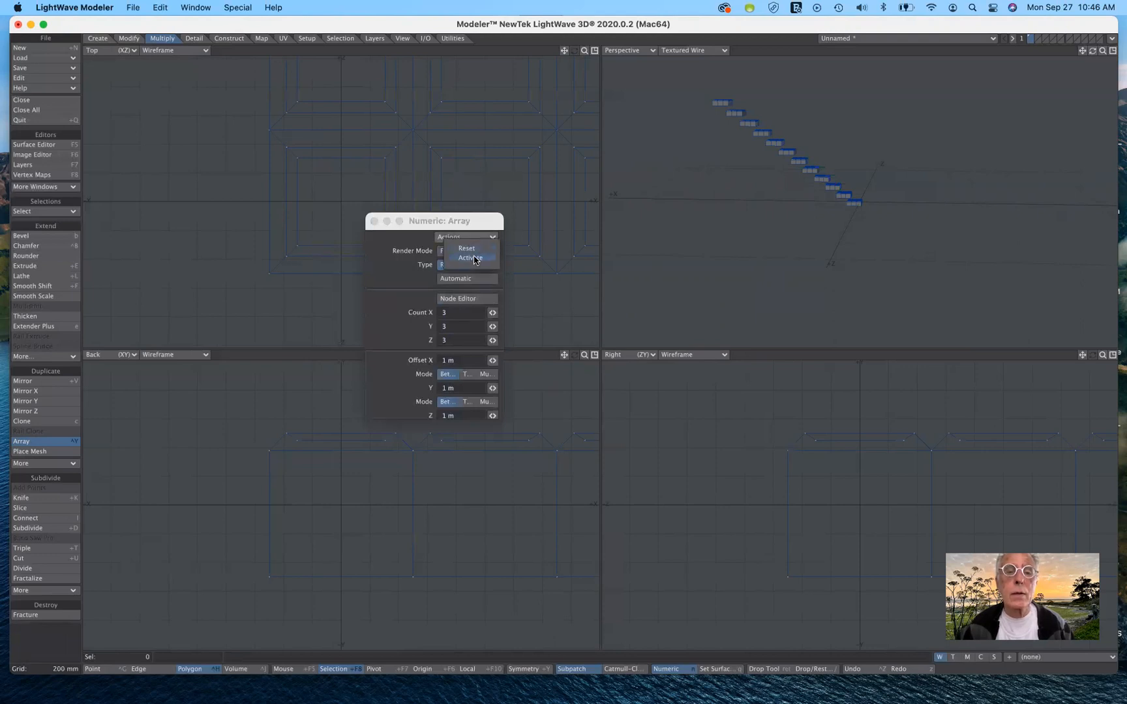
{"action": "left_click", "coordinate": [477, 258]}
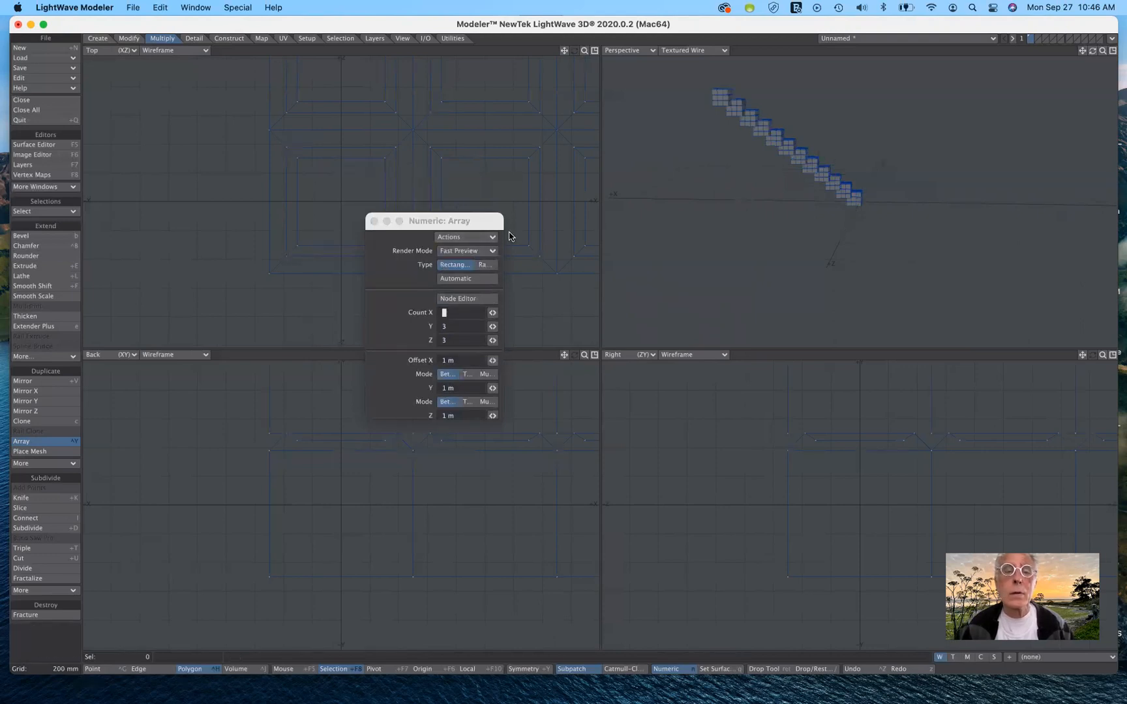
Step: Space the array's copies farther apart by setting the X, Y and Z offsets to 2 m
{"action": "left_click_drag", "start_coordinate": [481, 221], "coordinate": [616, 188]}
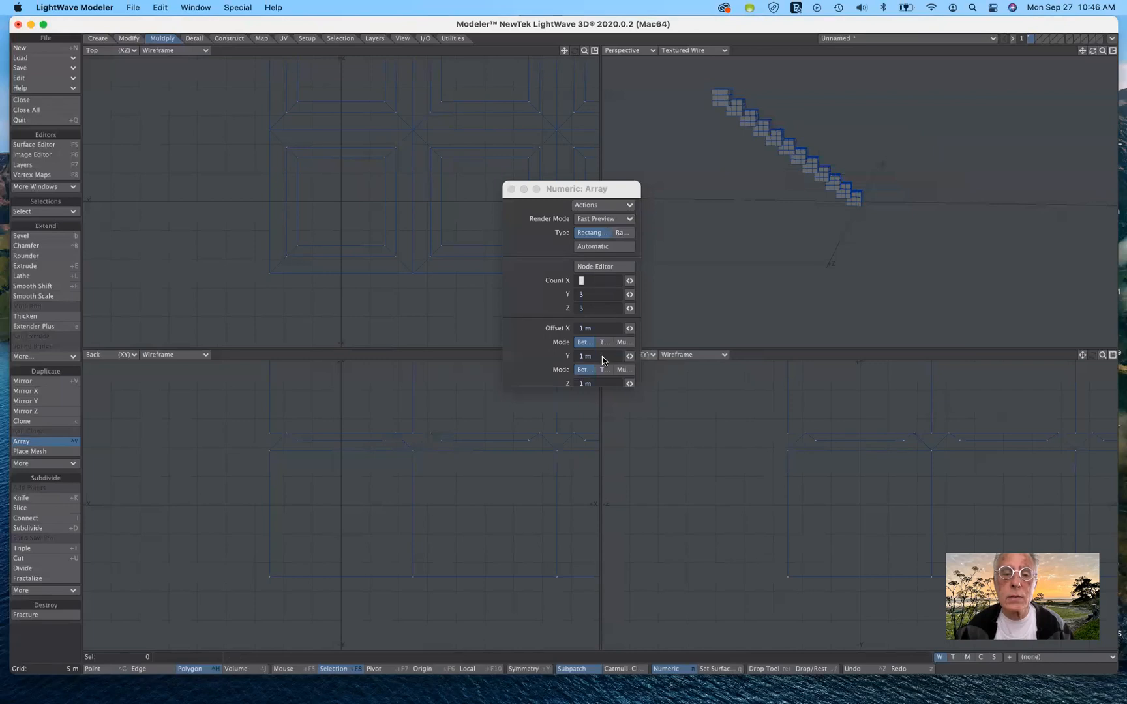
{"action": "left_click", "coordinate": [573, 328]}
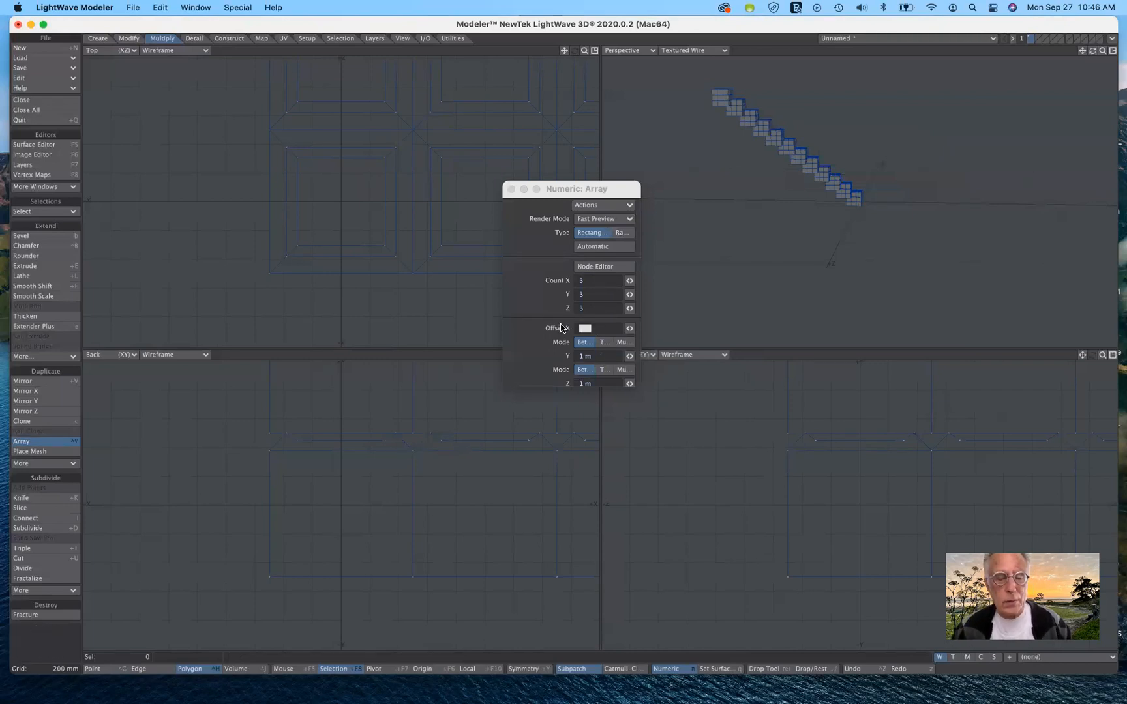
{"action": "type", "text": "2"}
{"action": "key", "text": "Tab"}
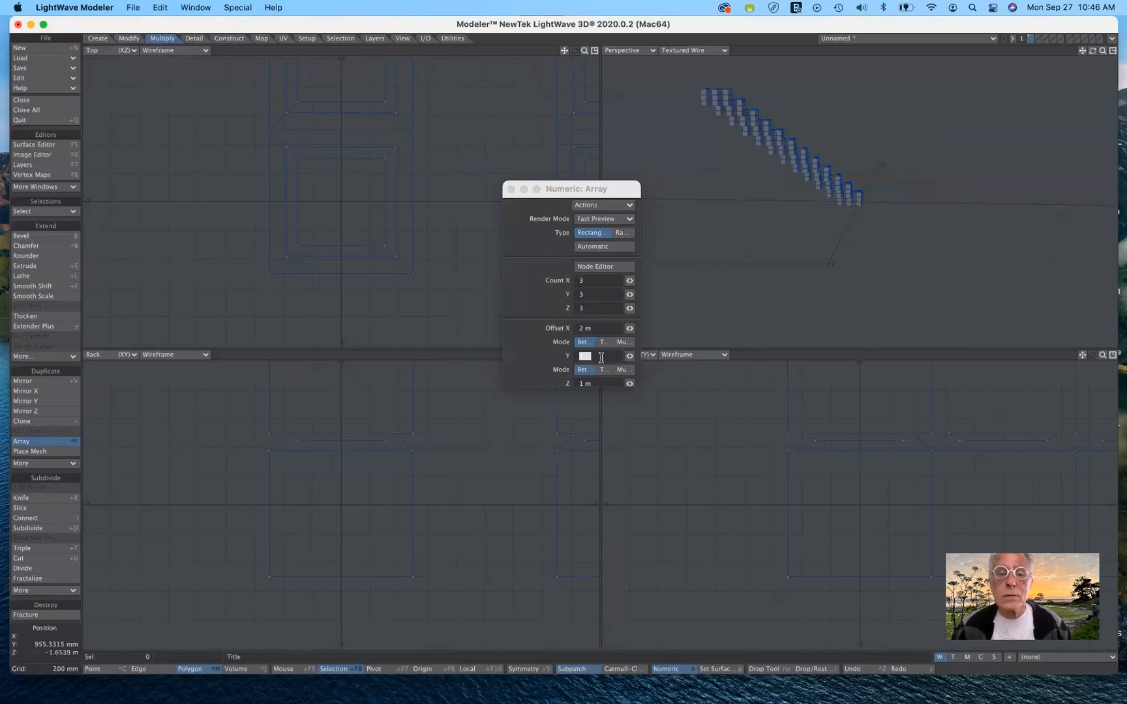
{"action": "type", "text": "2"}
{"action": "key", "text": "Tab"}
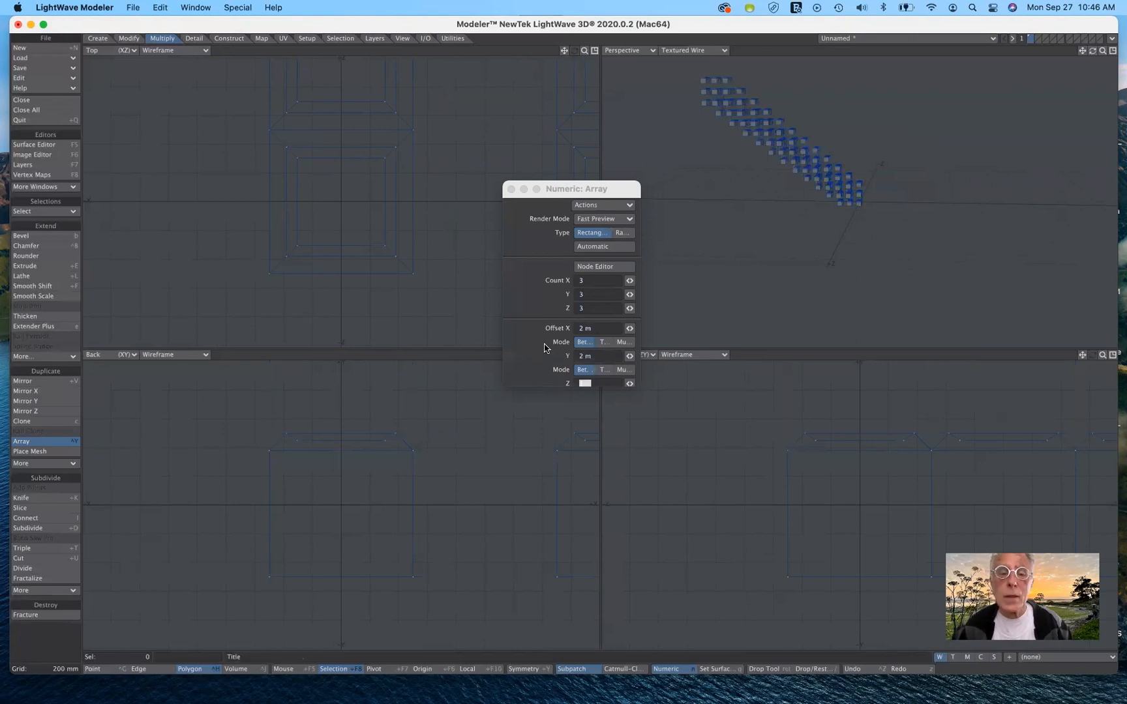
{"action": "left_click_drag", "start_coordinate": [601, 385], "coordinate": [544, 380]}
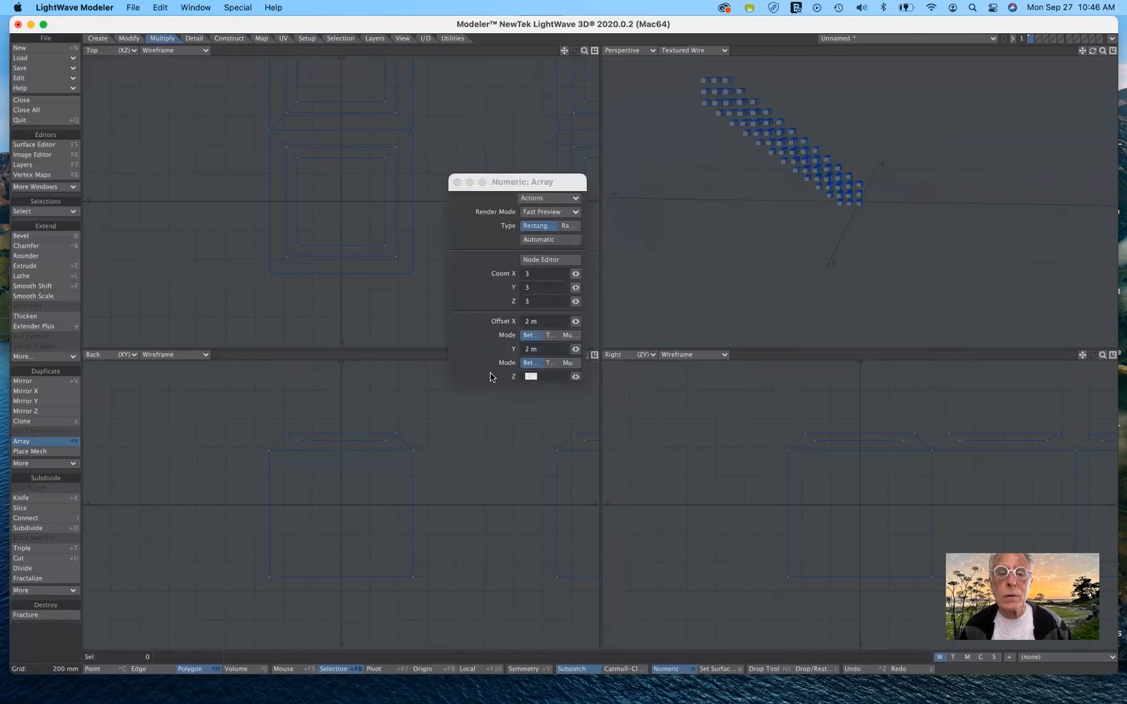
{"action": "type", "text": "2"}
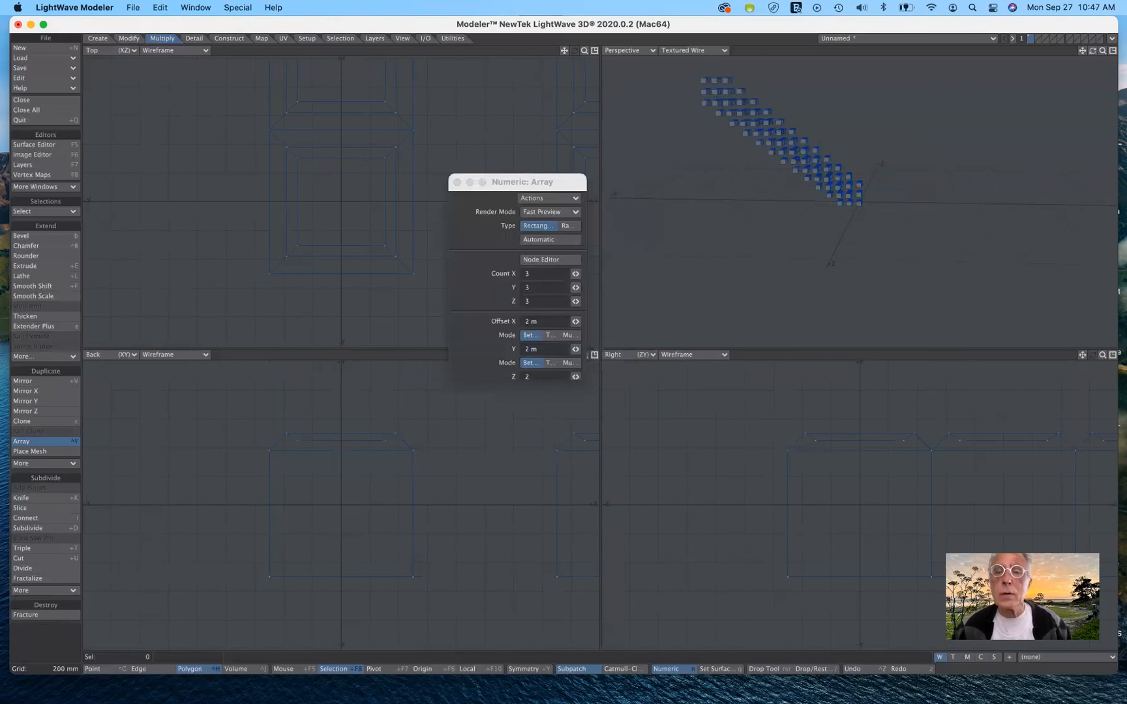
{"action": "key", "text": "Return"}
{"action": "left_click_drag", "start_coordinate": [1093, 50], "coordinate": [1089, 127]}
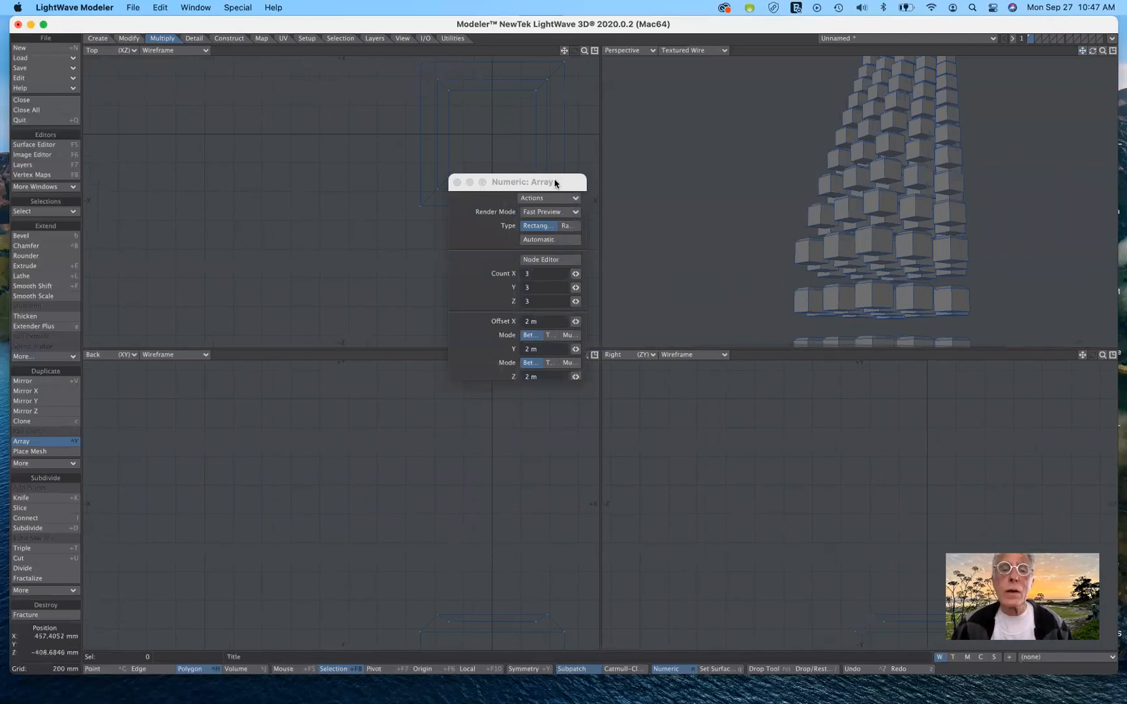
Step: Undo the arrays and the clones back to the single chamfered cube, leaving no tool active
{"action": "left_click_drag", "start_coordinate": [556, 184], "coordinate": [589, 139]}
{"action": "key", "text": "super+z"}
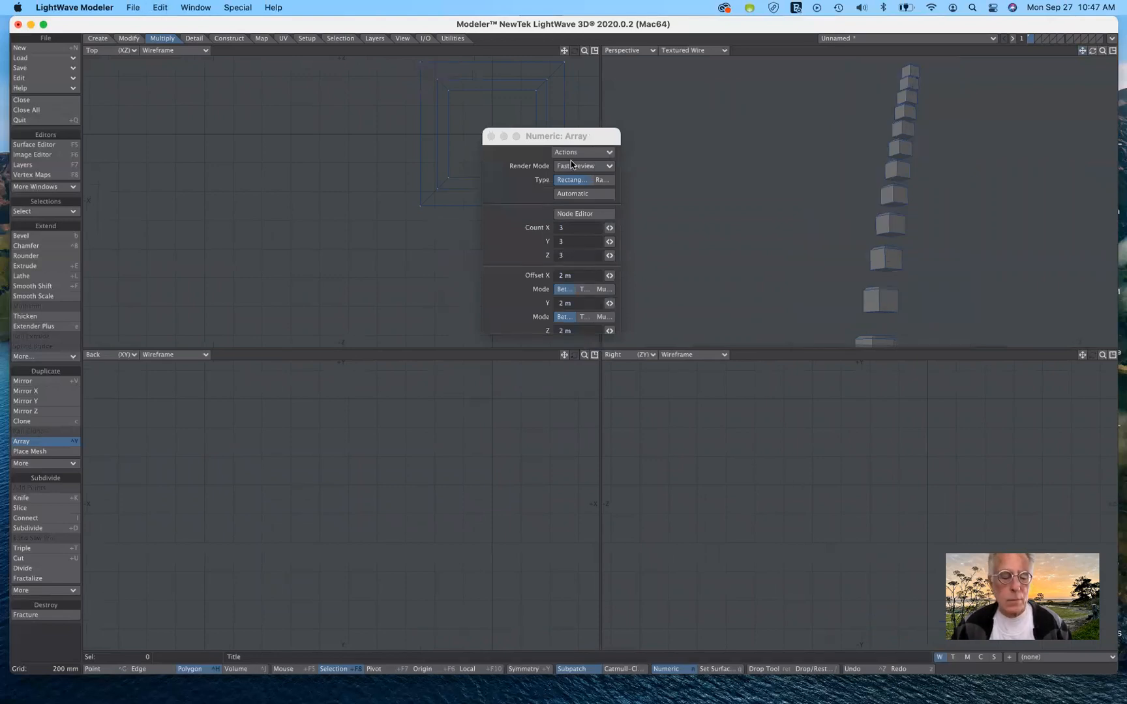
{"action": "key", "text": "super+z"}
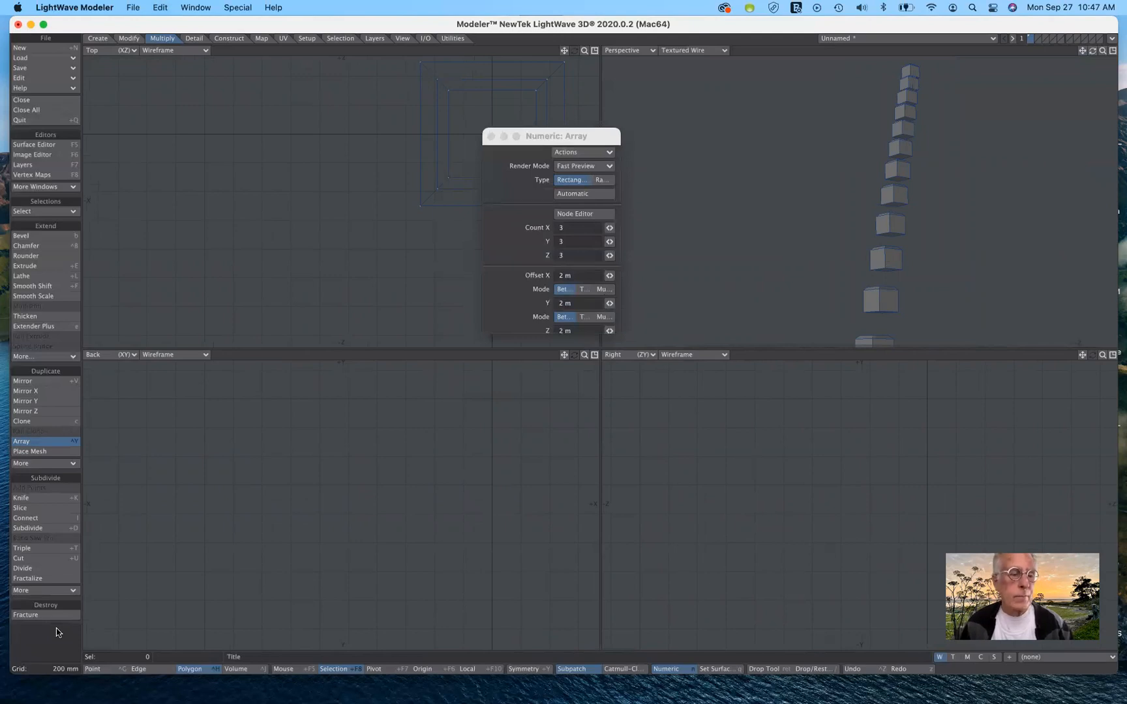
{"action": "left_click", "coordinate": [62, 443]}
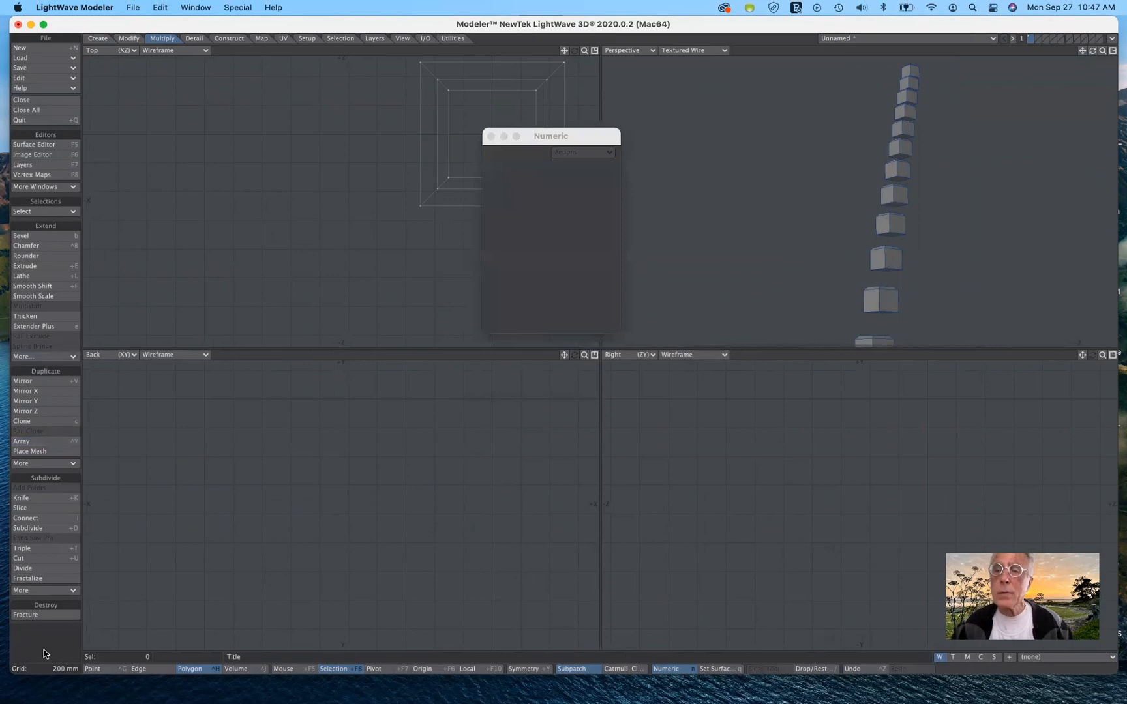
{"action": "key", "text": "super+z"}
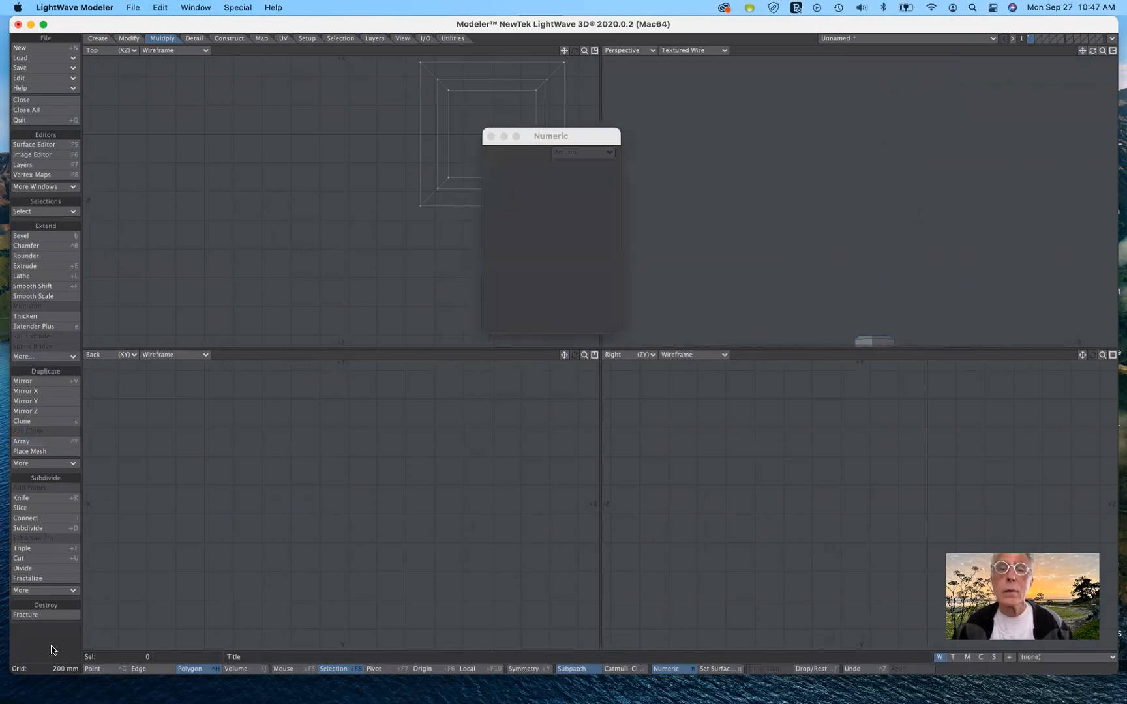
{"action": "left_click_drag", "start_coordinate": [604, 136], "coordinate": [648, 264]}
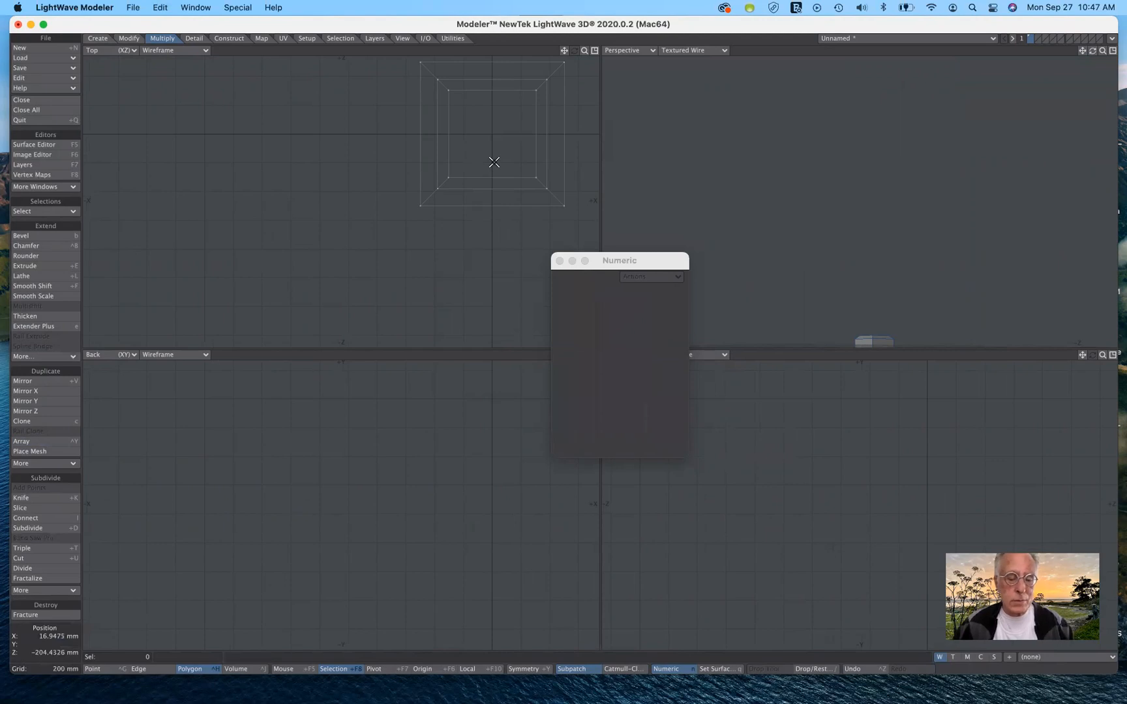
Step: Move the cube about -2.1 m along X in the Top view with the Move tool
{"action": "key", "text": "t"}
{"action": "left_click_drag", "start_coordinate": [493, 134], "coordinate": [191, 138]}
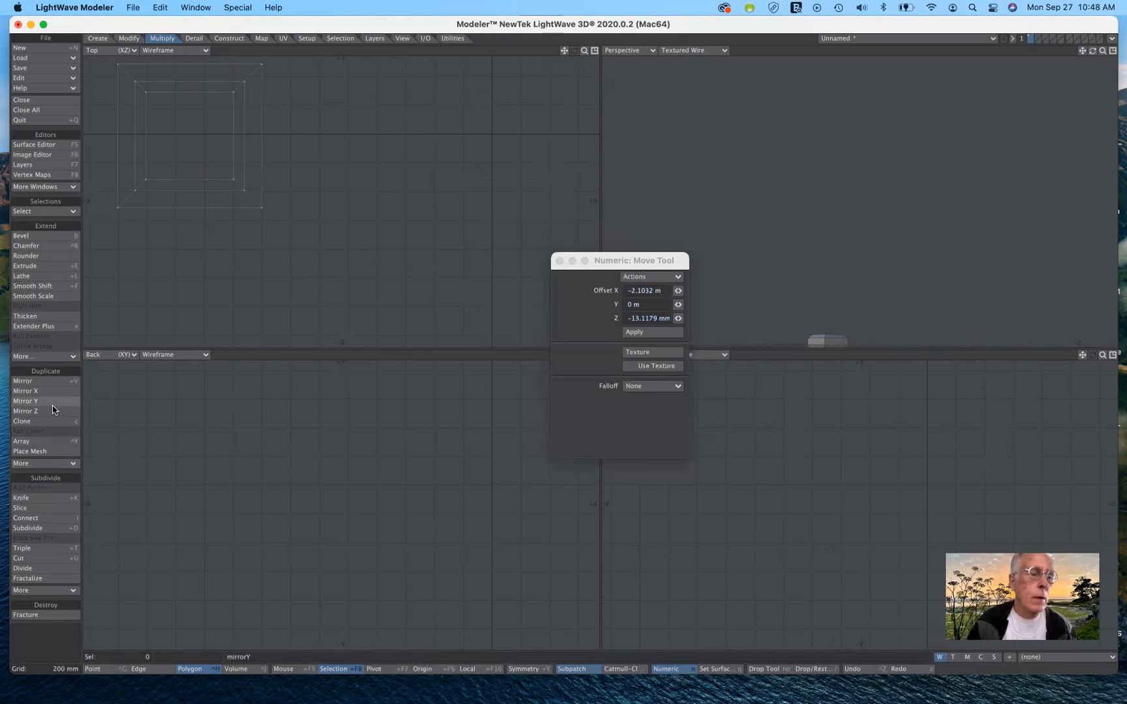
Step: Create a rectangular 3 × 3 × 3 Array of the moved cube with 2 m offsets and inspect it in perspective
{"action": "left_click", "coordinate": [61, 441]}
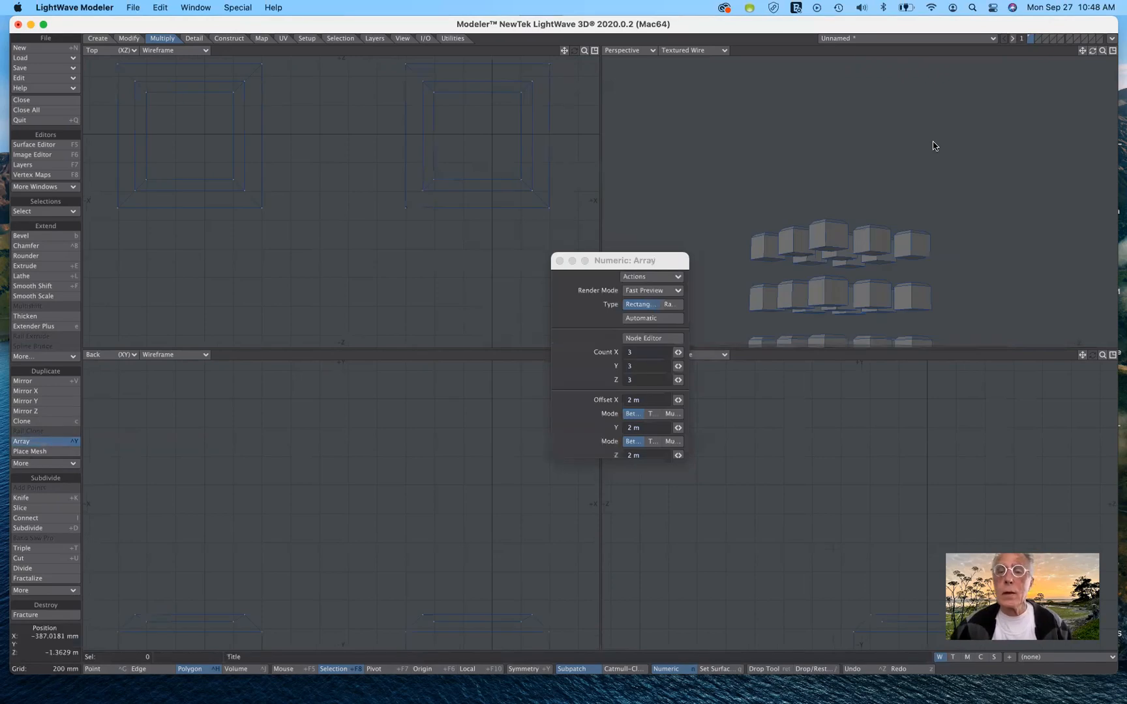
{"action": "left_click", "coordinate": [1079, 51]}
{"action": "left_click_drag", "start_coordinate": [1081, 50], "coordinate": [1084, 16]}
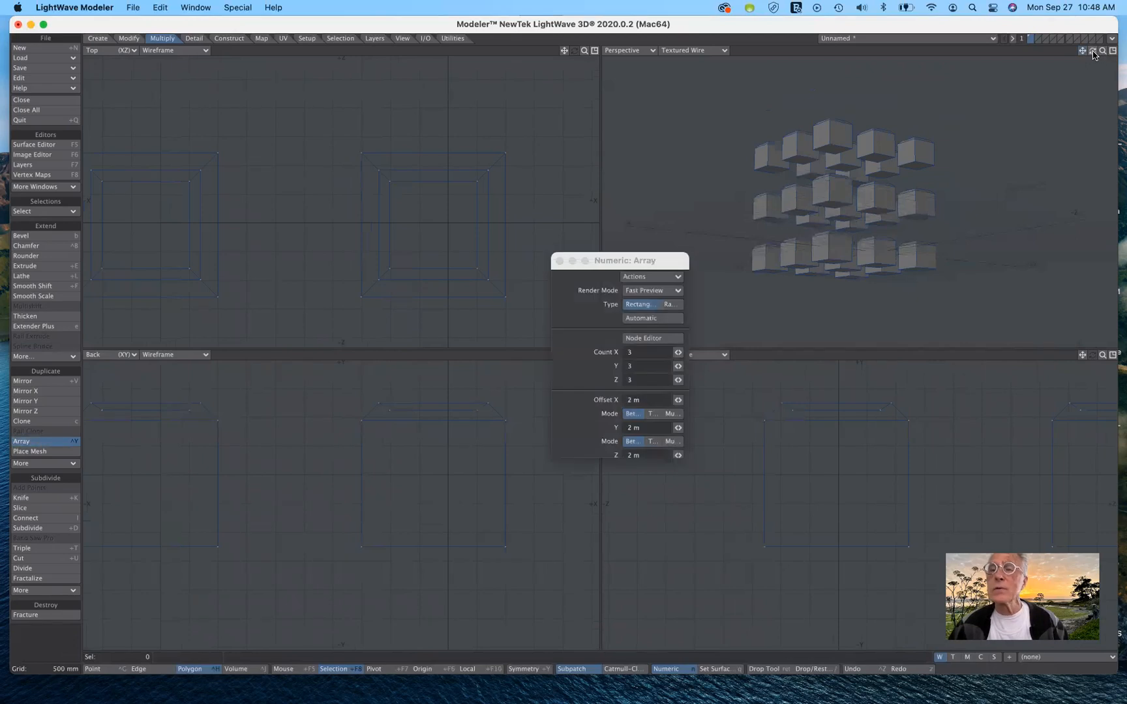
{"action": "left_click", "coordinate": [1093, 52]}
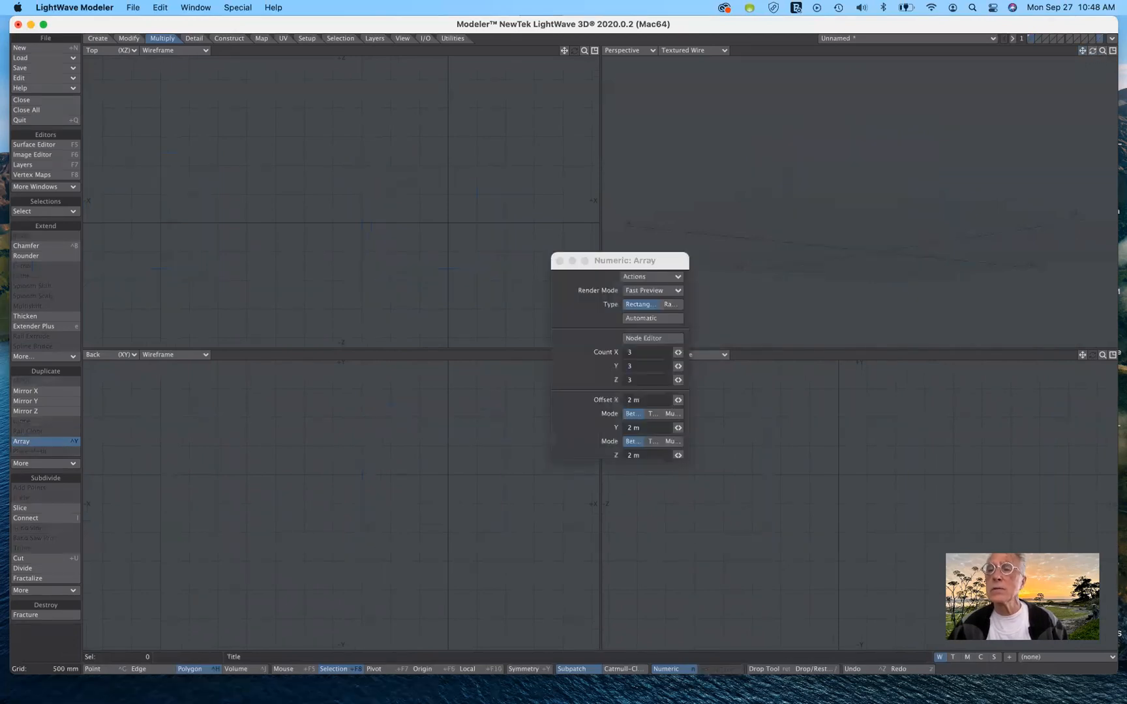
{"action": "left_click", "coordinate": [1029, 40]}
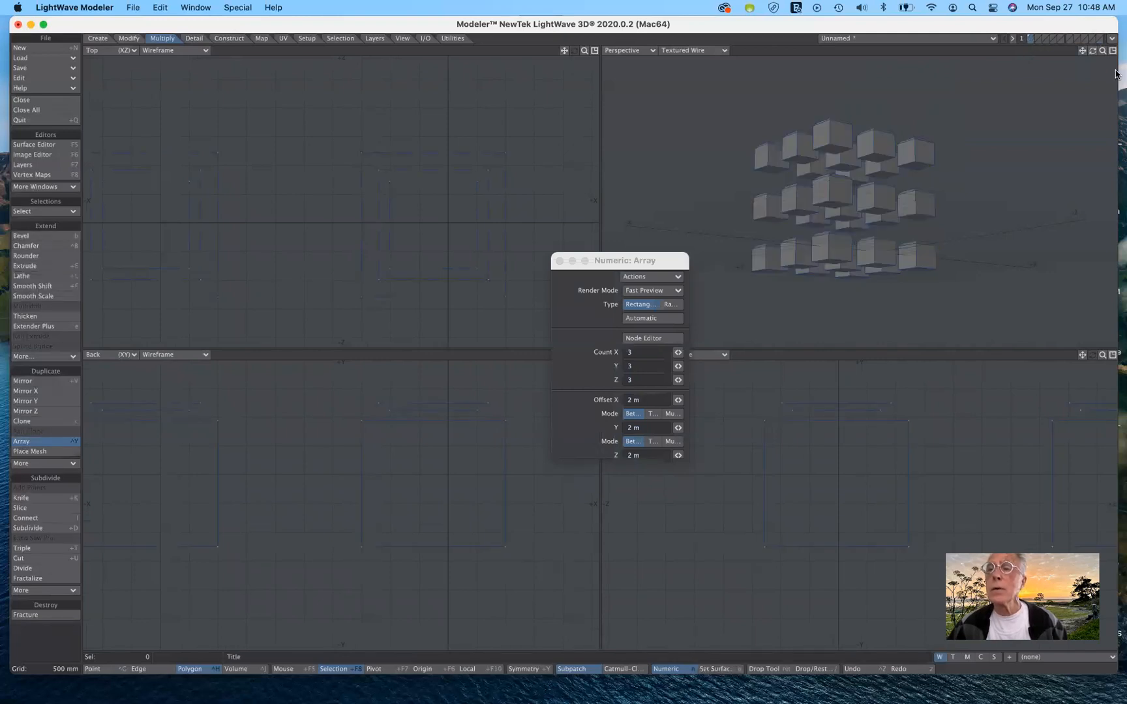
{"action": "mouse_move", "coordinate": [1094, 52]}
{"action": "left_mouse_down"}
{"action": "mouse_move", "coordinate": [1054, 55]}
{"action": "mouse_move", "coordinate": [1082, 60]}
{"action": "left_mouse_up"}
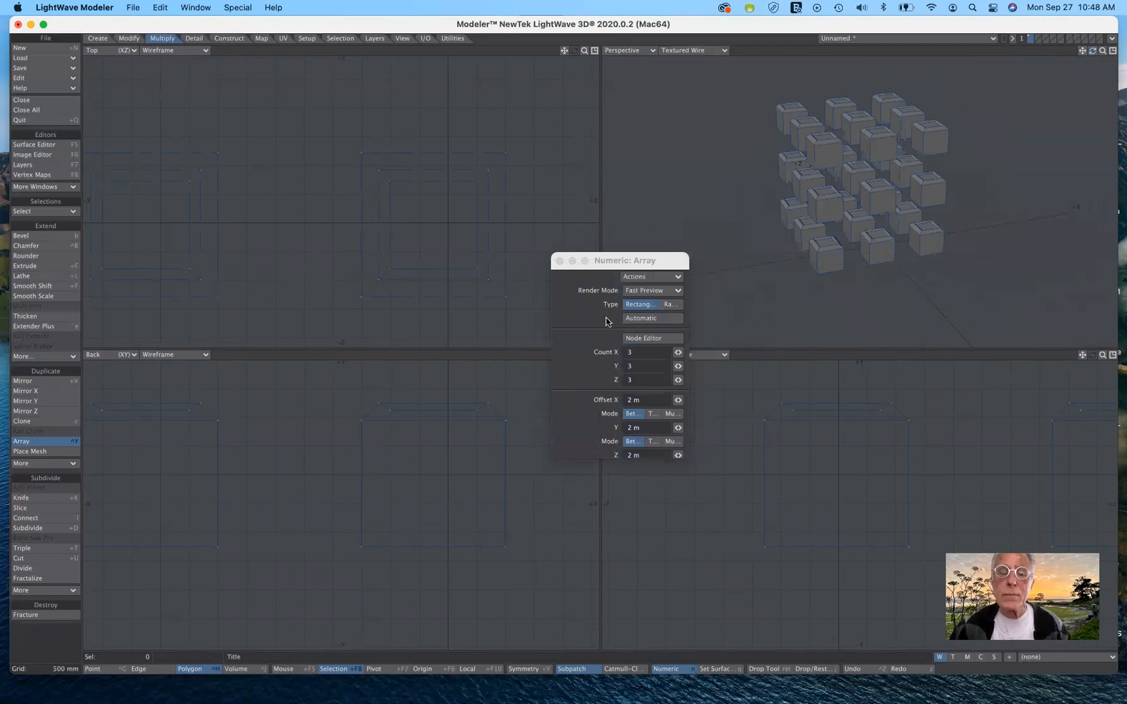
Step: Compare the Array's Rectangular and Radial types, leave the type on Radial and drop the Array tool
{"action": "left_click", "coordinate": [667, 304]}
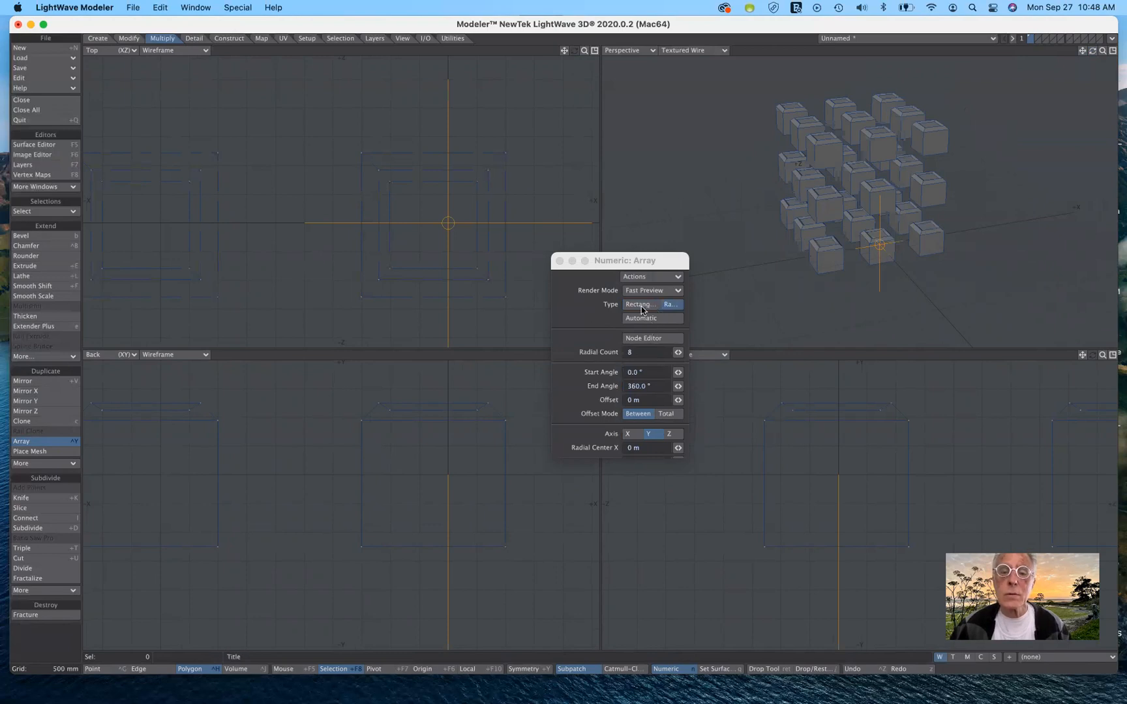
{"action": "left_click", "coordinate": [641, 306]}
{"action": "left_click", "coordinate": [657, 319]}
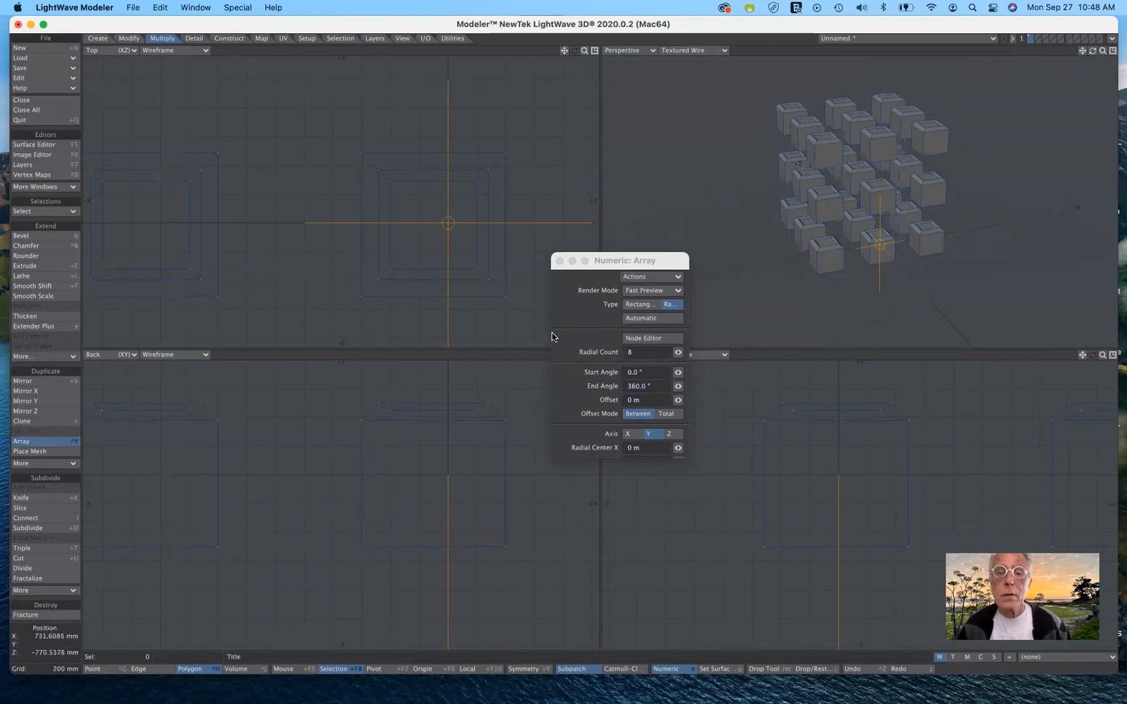
{"action": "left_click", "coordinate": [55, 442]}
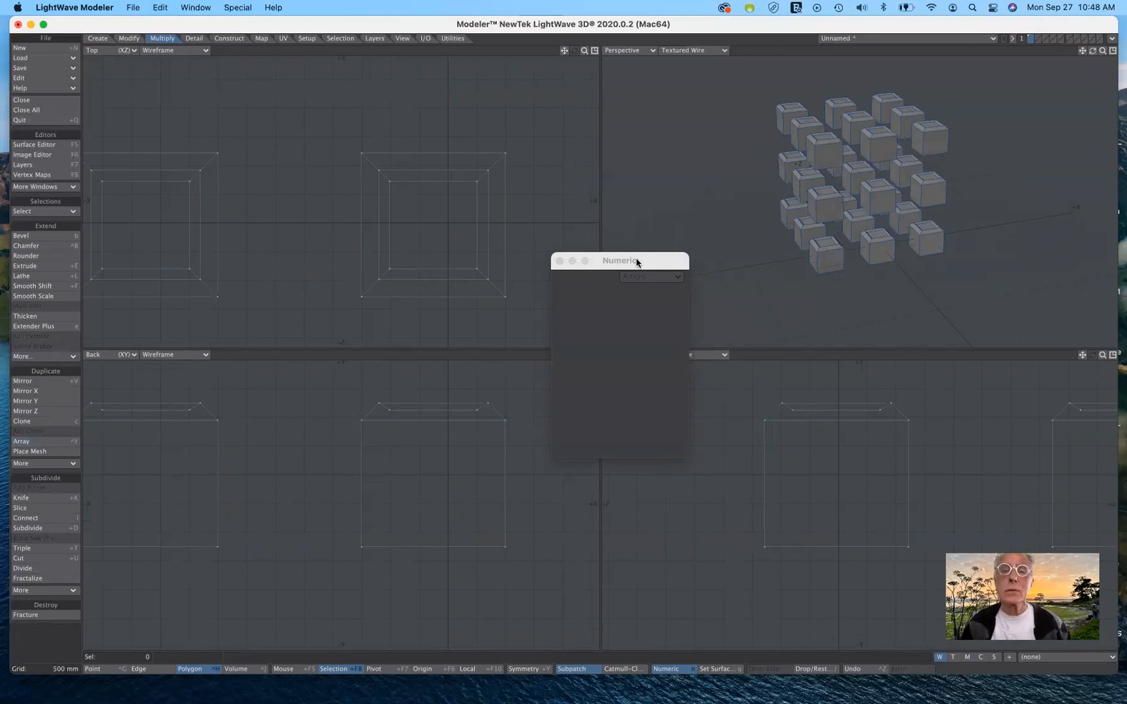
Step: Undo the rectangular array back to the single moved cube
{"action": "left_click_drag", "start_coordinate": [641, 267], "coordinate": [650, 286]}
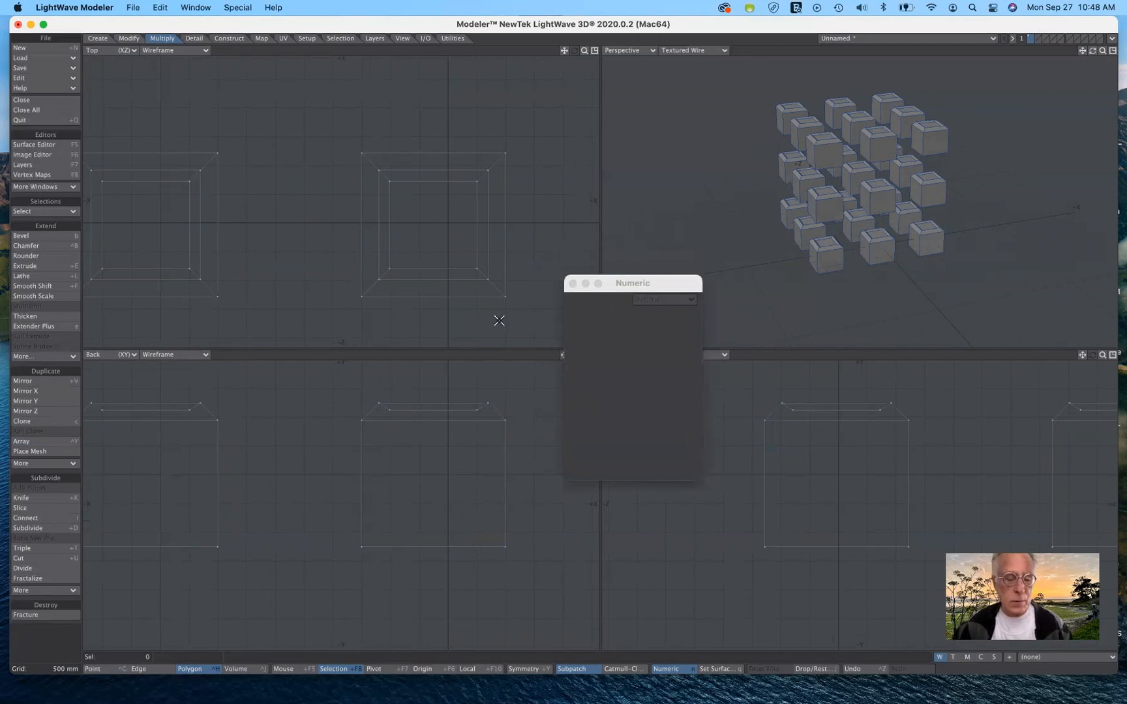
{"action": "key", "text": "super+z"}
{"action": "key", "text": "super+z"}
{"action": "key", "text": "super+z"}
{"action": "key", "text": "super+z"}
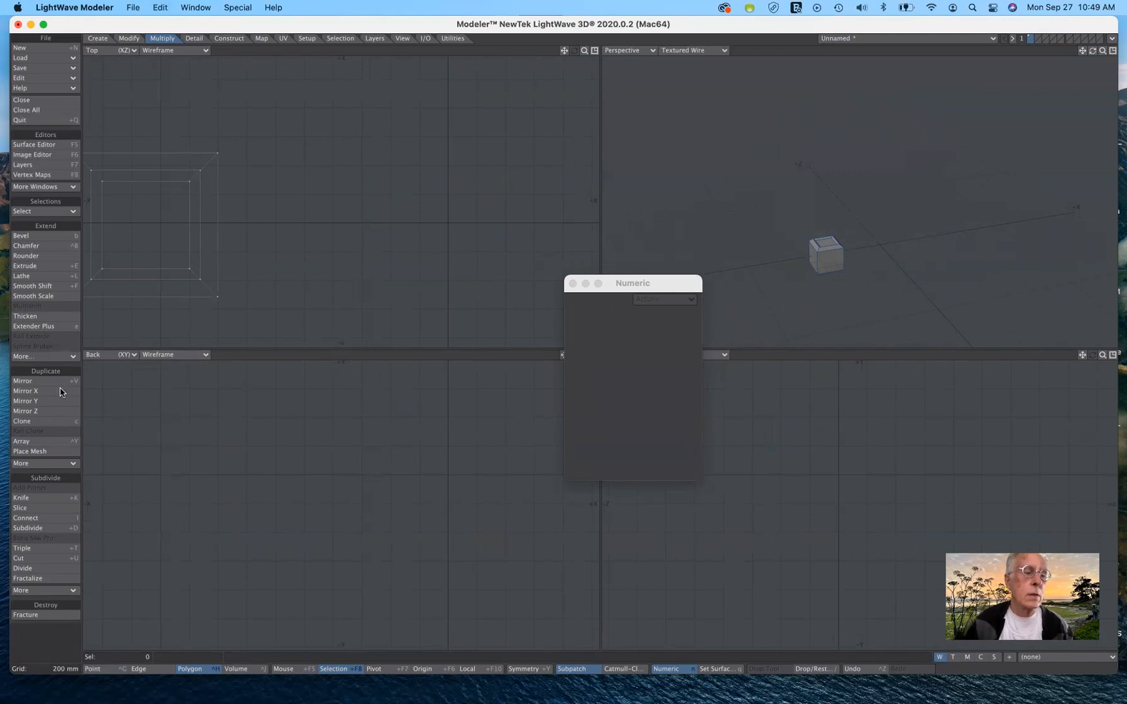
Step: Create a Radial Array of the cube around the Y axis with a radial count of 6 and fit it in view
{"action": "left_click", "coordinate": [59, 441]}
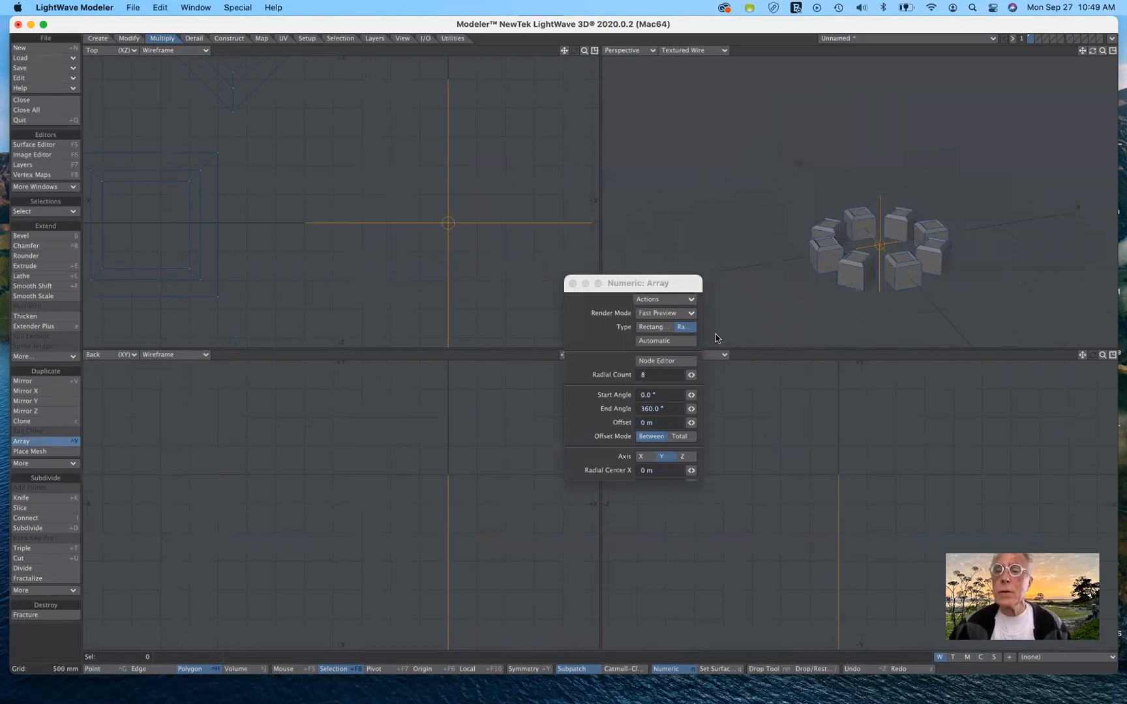
{"action": "left_click_drag", "start_coordinate": [680, 285], "coordinate": [715, 334]}
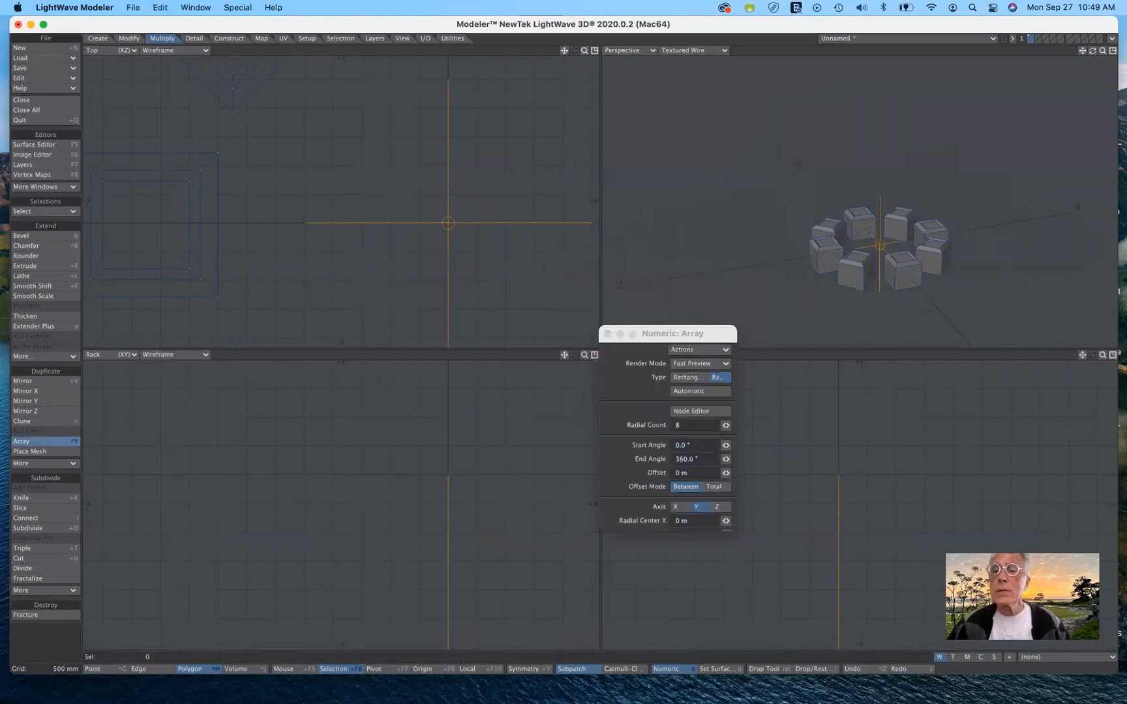
{"action": "left_click", "coordinate": [679, 425]}
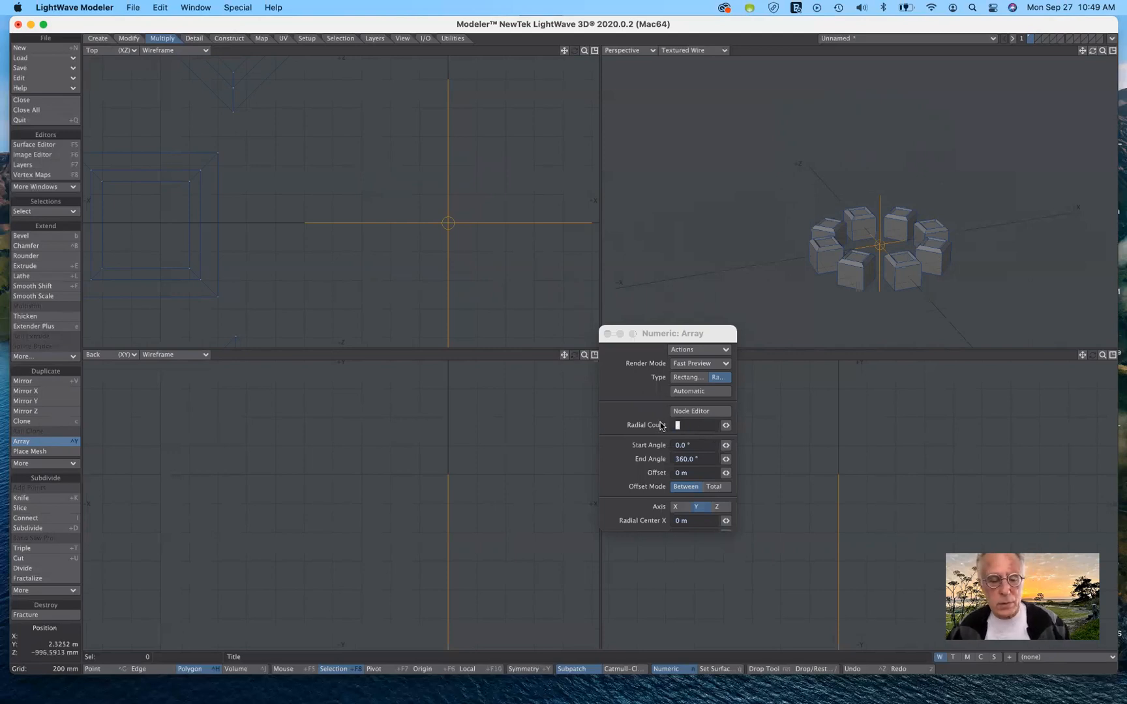
{"action": "type", "text": "6"}
{"action": "key", "text": "Tab"}
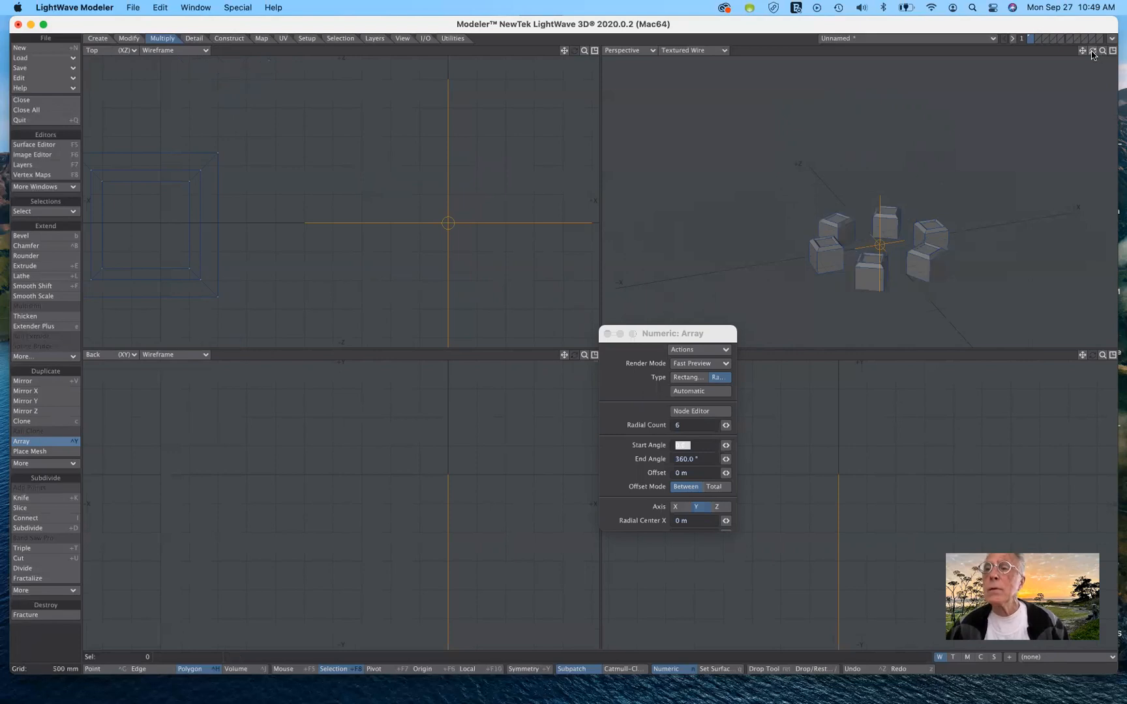
{"action": "mouse_move", "coordinate": [1092, 51]}
{"action": "left_mouse_down"}
{"action": "mouse_move", "coordinate": [1091, 60]}
{"action": "mouse_move", "coordinate": [1110, 51]}
{"action": "left_mouse_up"}
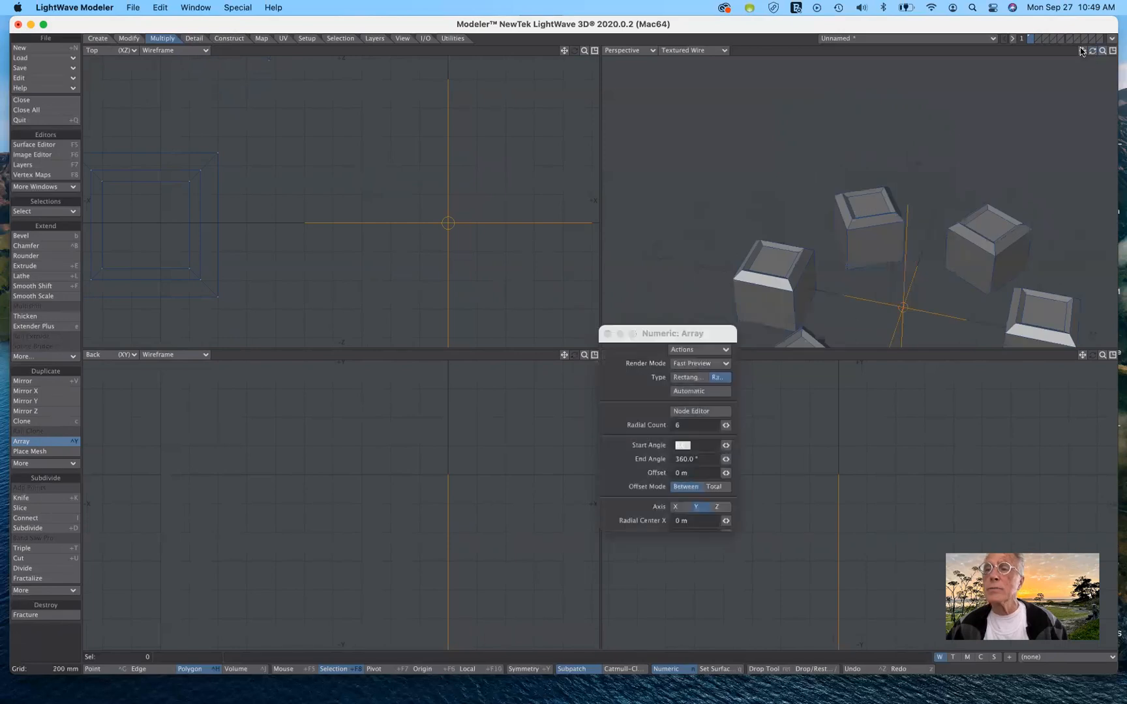
{"action": "key", "text": "a"}
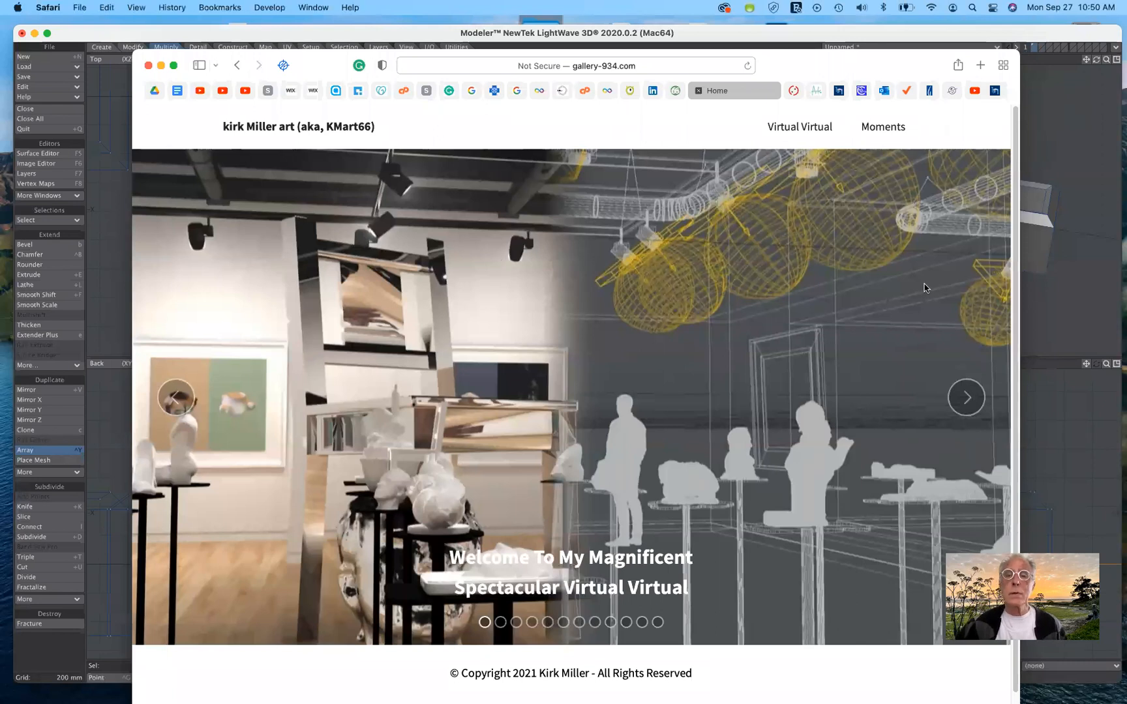
Step: Advance the gallery website's slideshow in Safari to the third image and return to LightWave Modeler
{"action": "left_click", "coordinate": [965, 399]}
{"action": "left_click", "coordinate": [965, 398]}
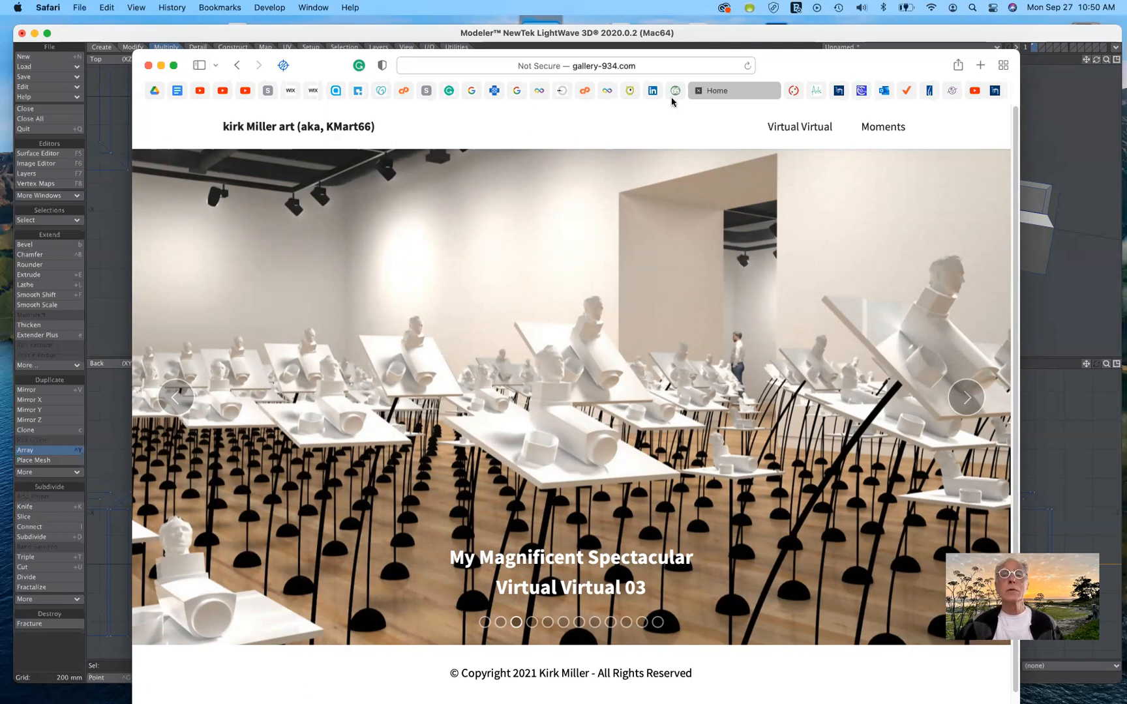
{"action": "left_click_drag", "start_coordinate": [850, 66], "coordinate": [0, 75]}
{"action": "key", "text": "ctrl+Up"}
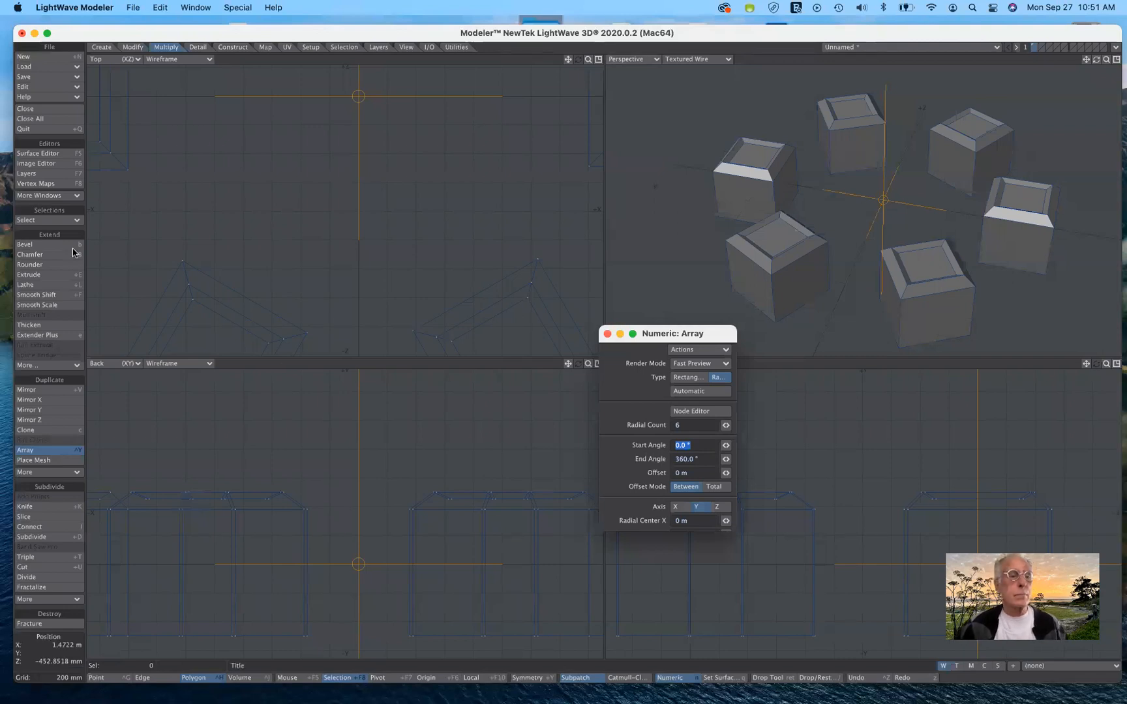
Step: Drop the Array tool, undo the radial array and delete the remaining chamfered cube
{"action": "left_click", "coordinate": [52, 451]}
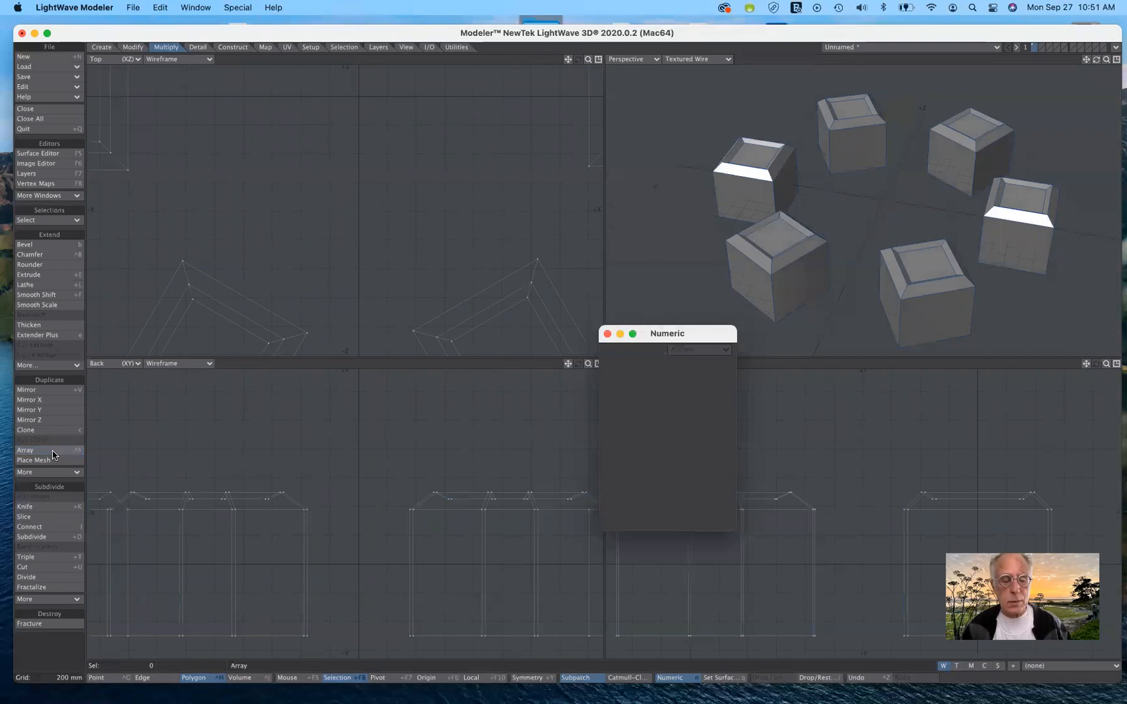
{"action": "key", "text": "super+z"}
{"action": "key", "text": "super+z"}
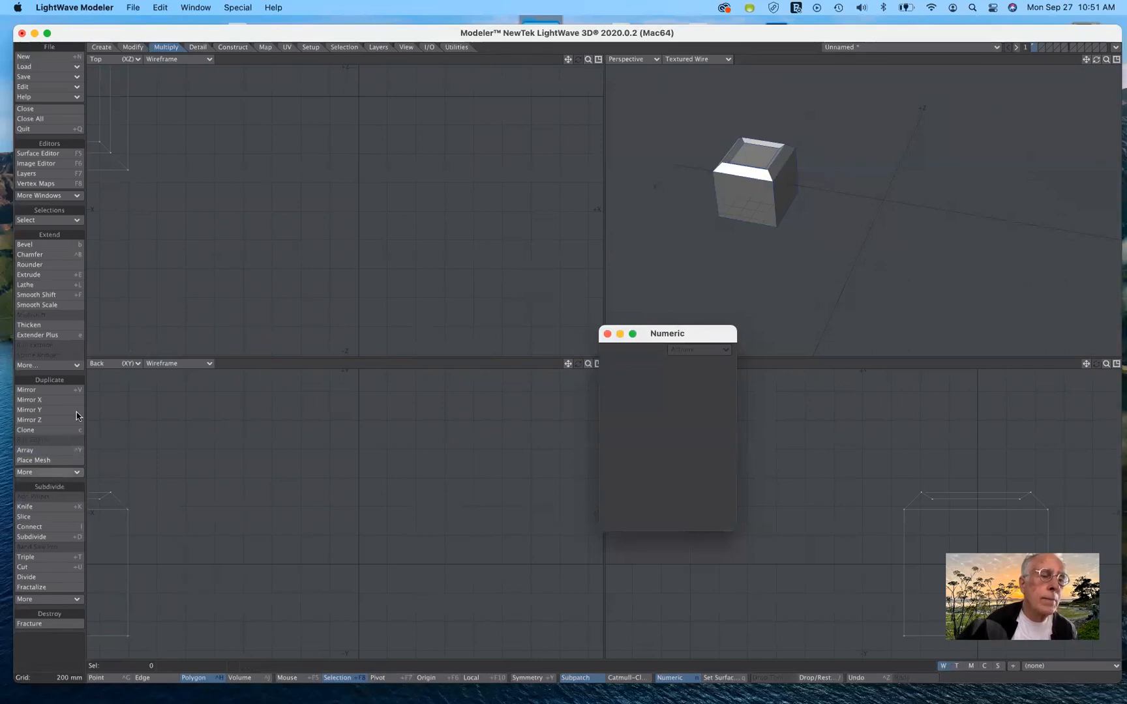
{"action": "left_click", "coordinate": [65, 337]}
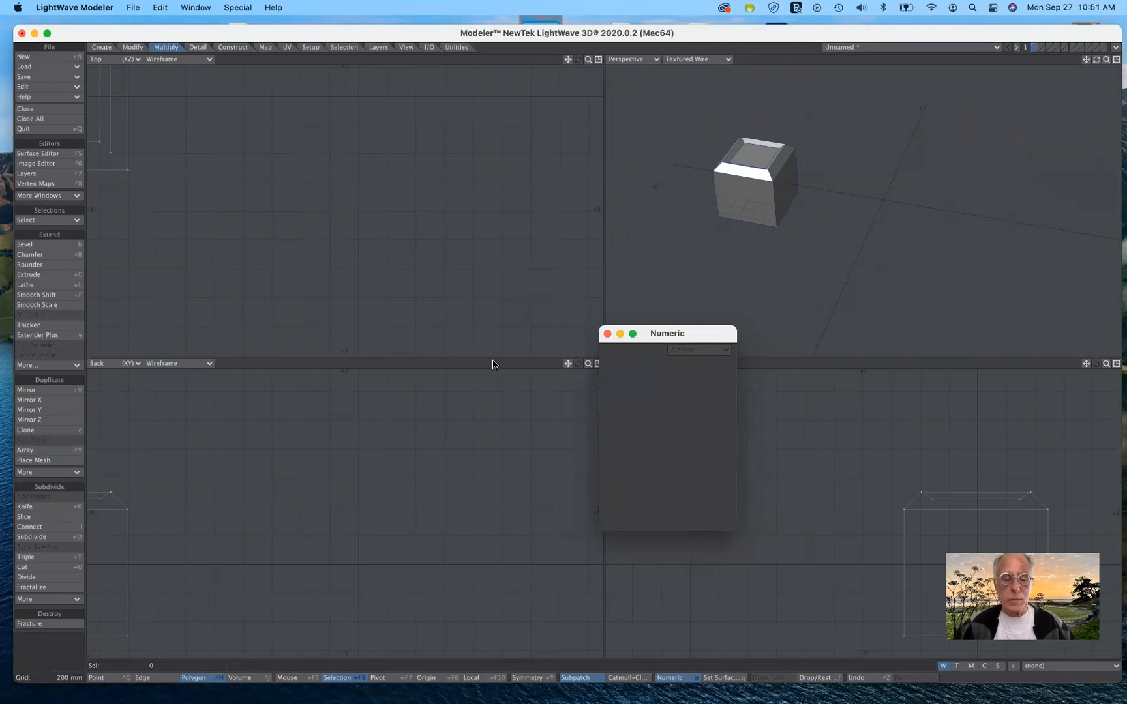
{"action": "key", "text": "Delete"}
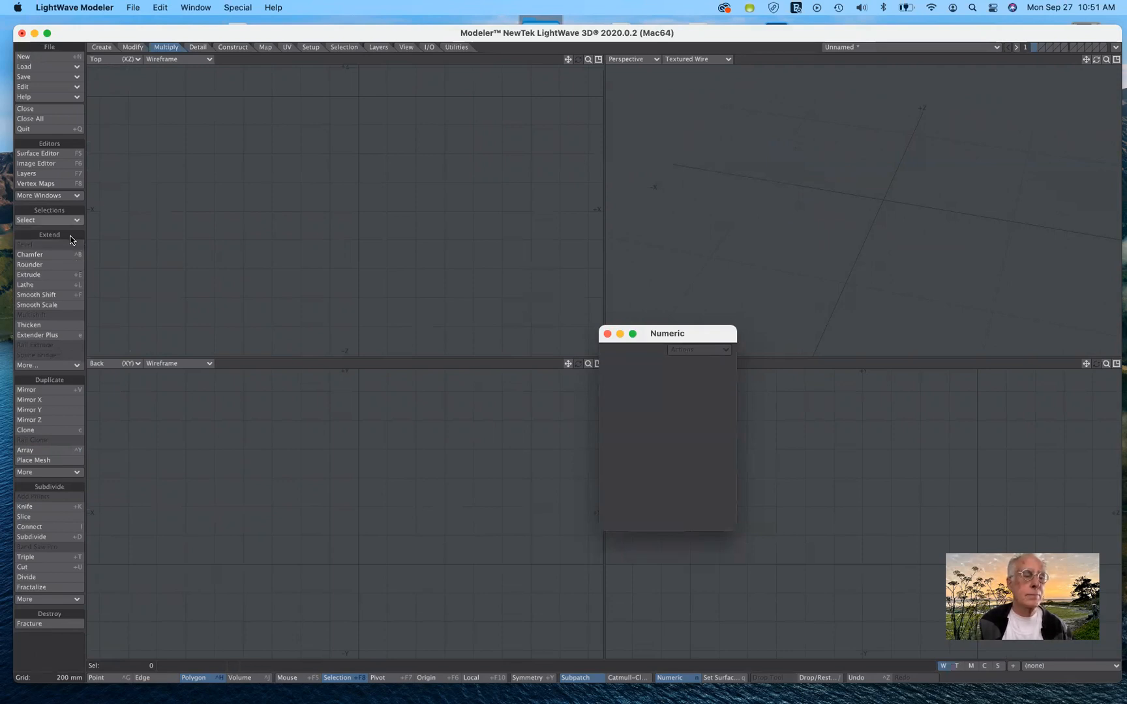
Step: Create a flat box about 4.53 m wide and 3.94 m deep around the origin in the Top view
{"action": "left_click", "coordinate": [58, 264]}
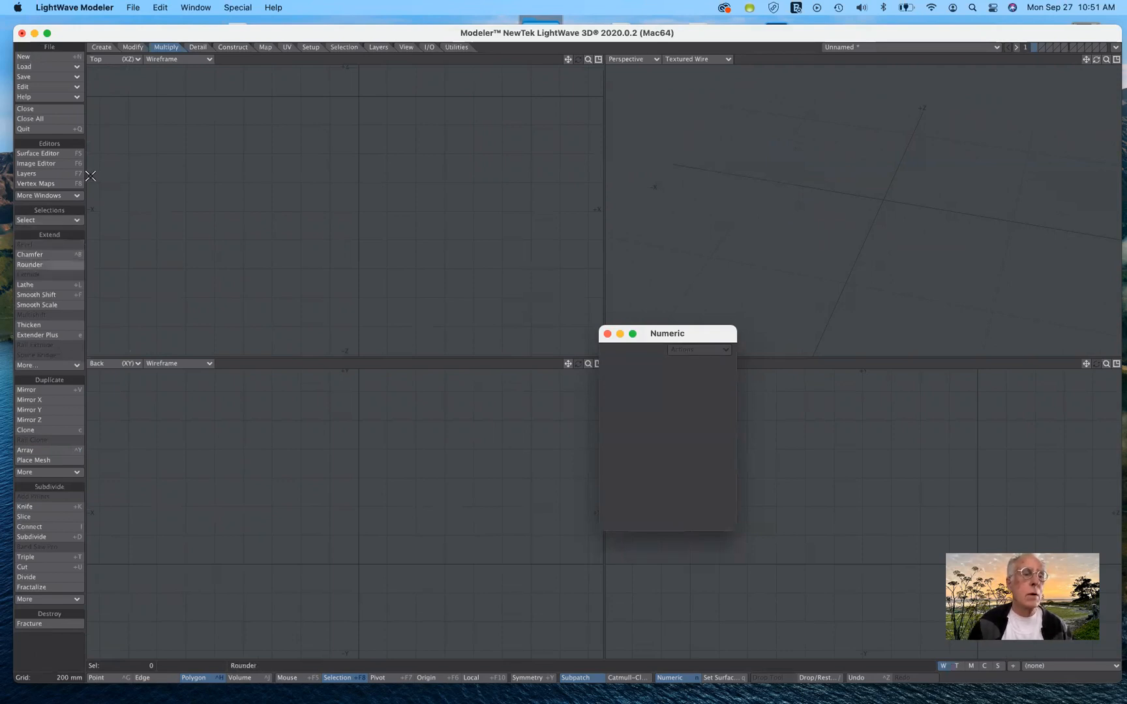
{"action": "left_click", "coordinate": [106, 49]}
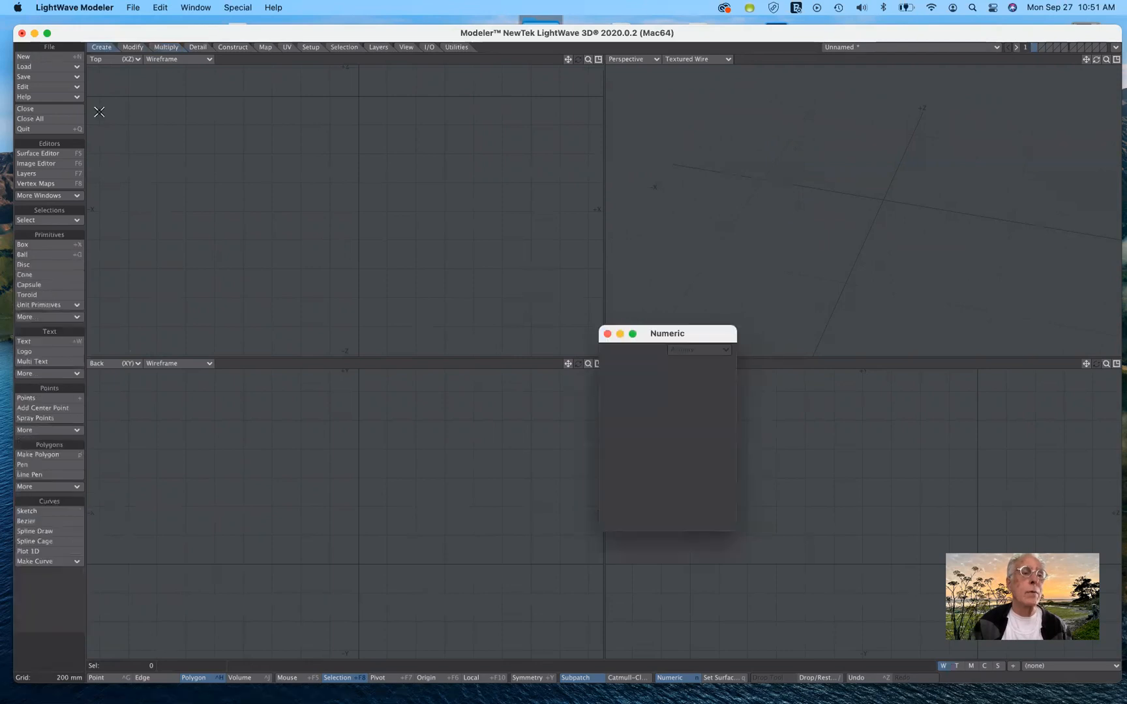
{"action": "left_click", "coordinate": [52, 247]}
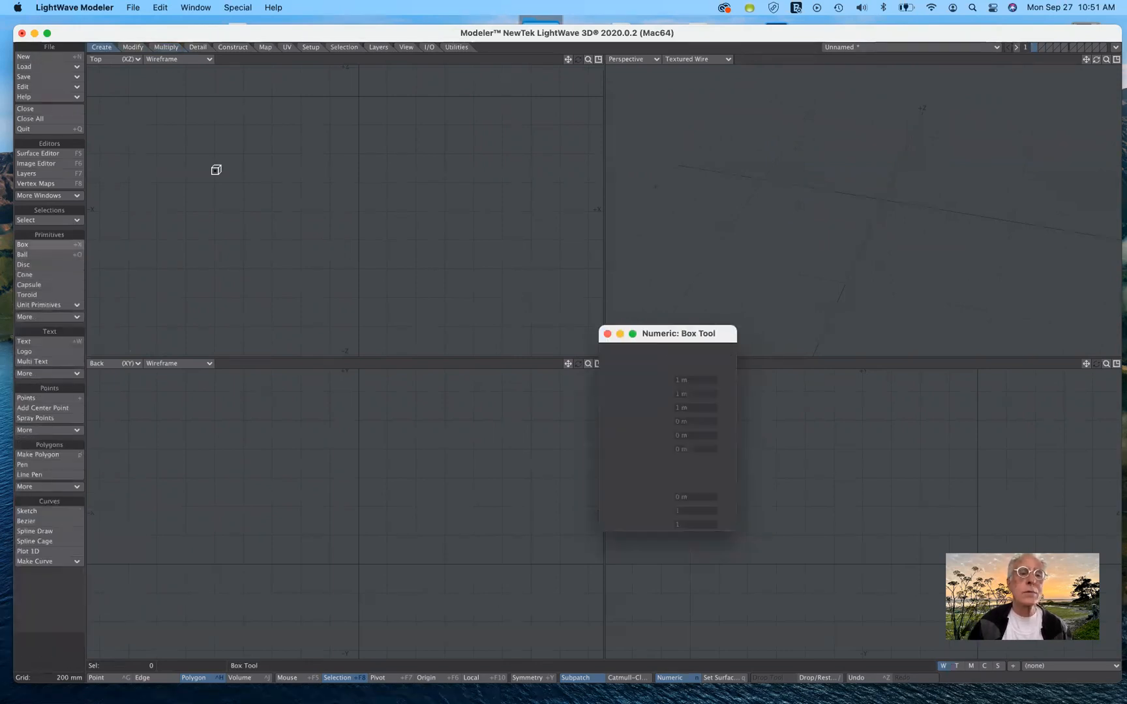
{"action": "key", "text": "a"}
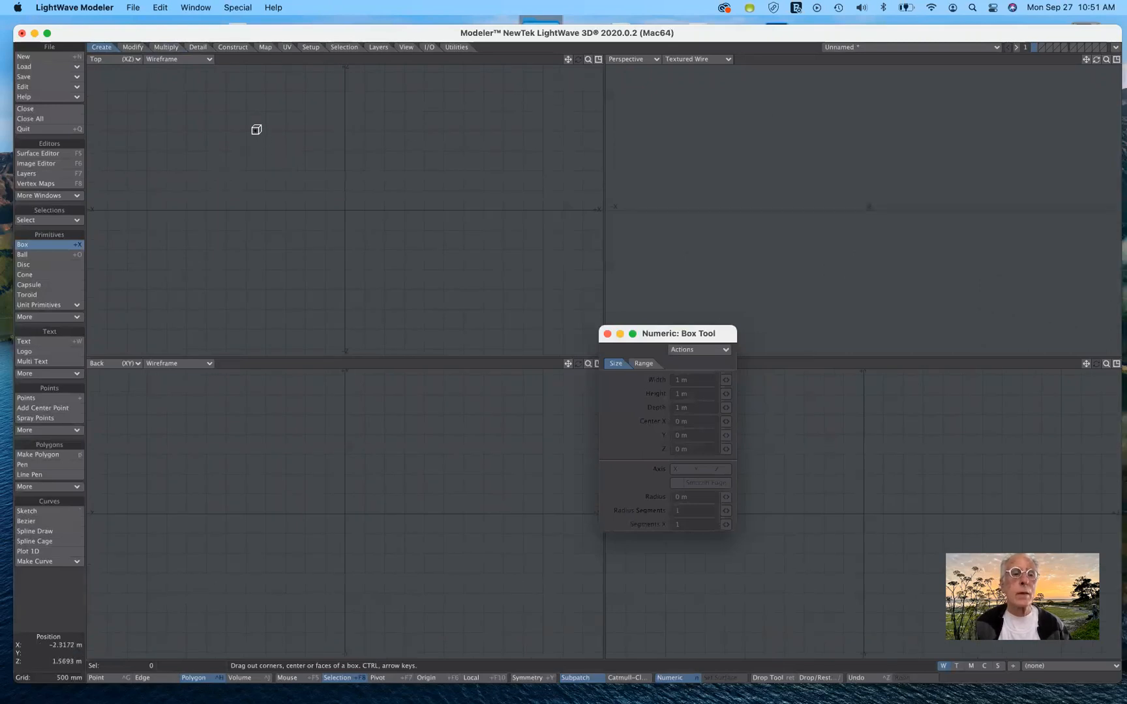
{"action": "left_click_drag", "start_coordinate": [255, 132], "coordinate": [437, 286]}
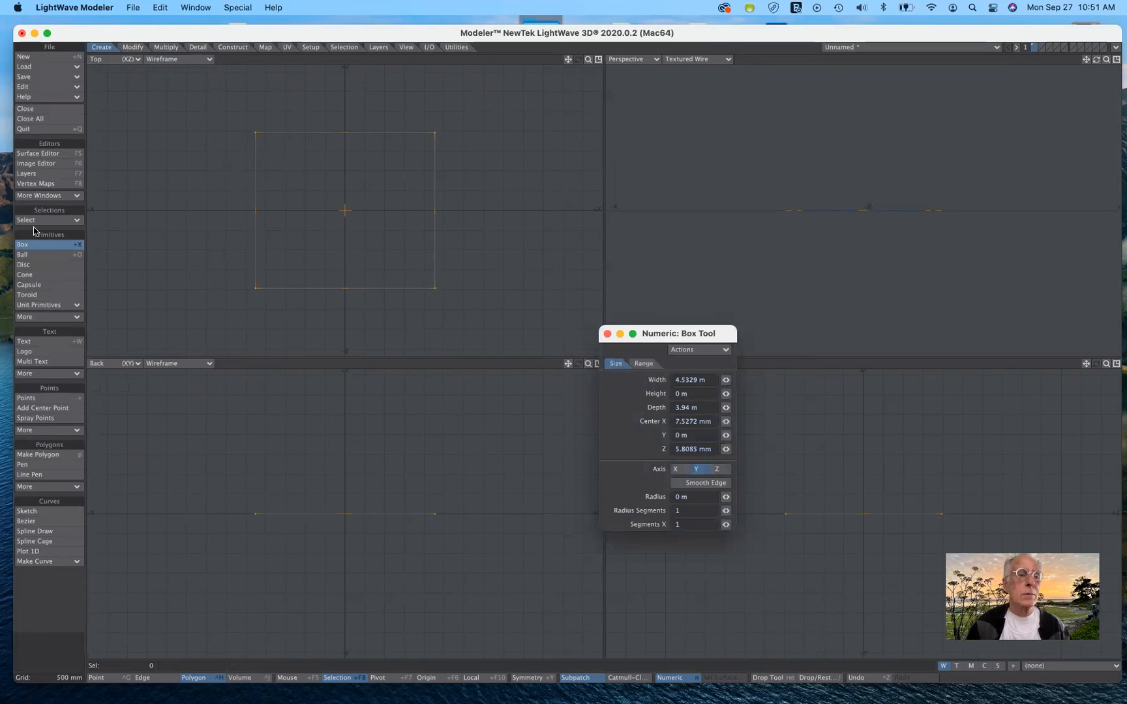
{"action": "left_click", "coordinate": [44, 247]}
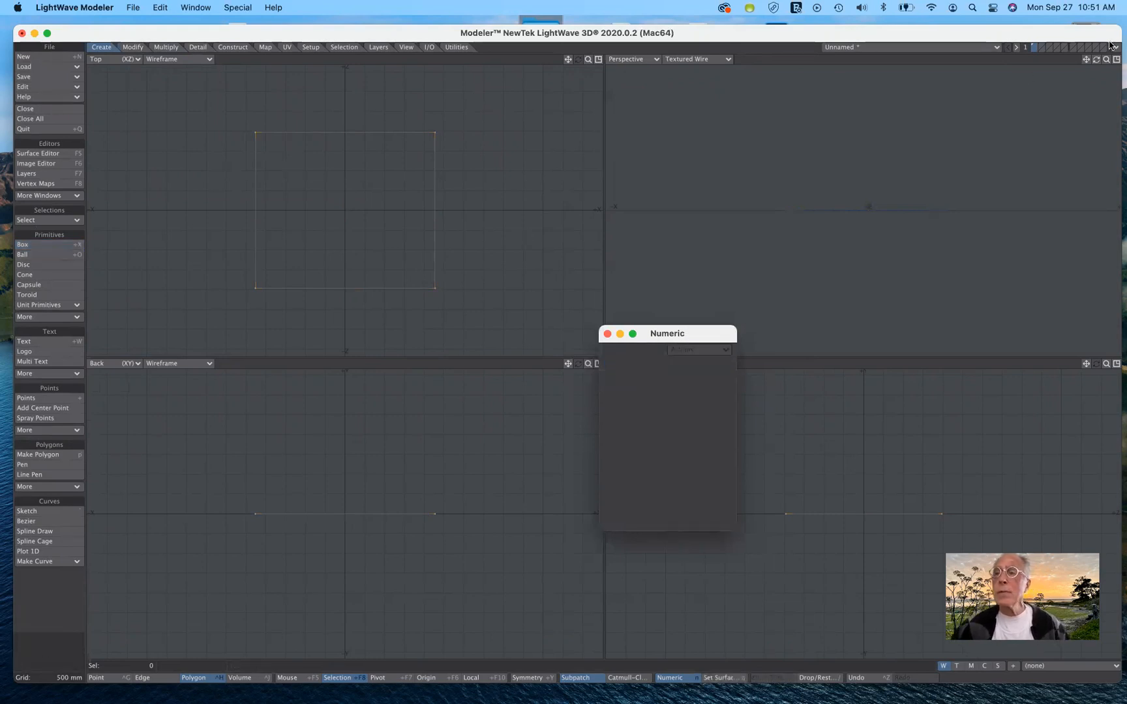
{"action": "mouse_move", "coordinate": [1096, 61]}
{"action": "left_mouse_down"}
{"action": "mouse_move", "coordinate": [1112, 91]}
{"action": "mouse_move", "coordinate": [1102, 70]}
{"action": "left_mouse_up"}
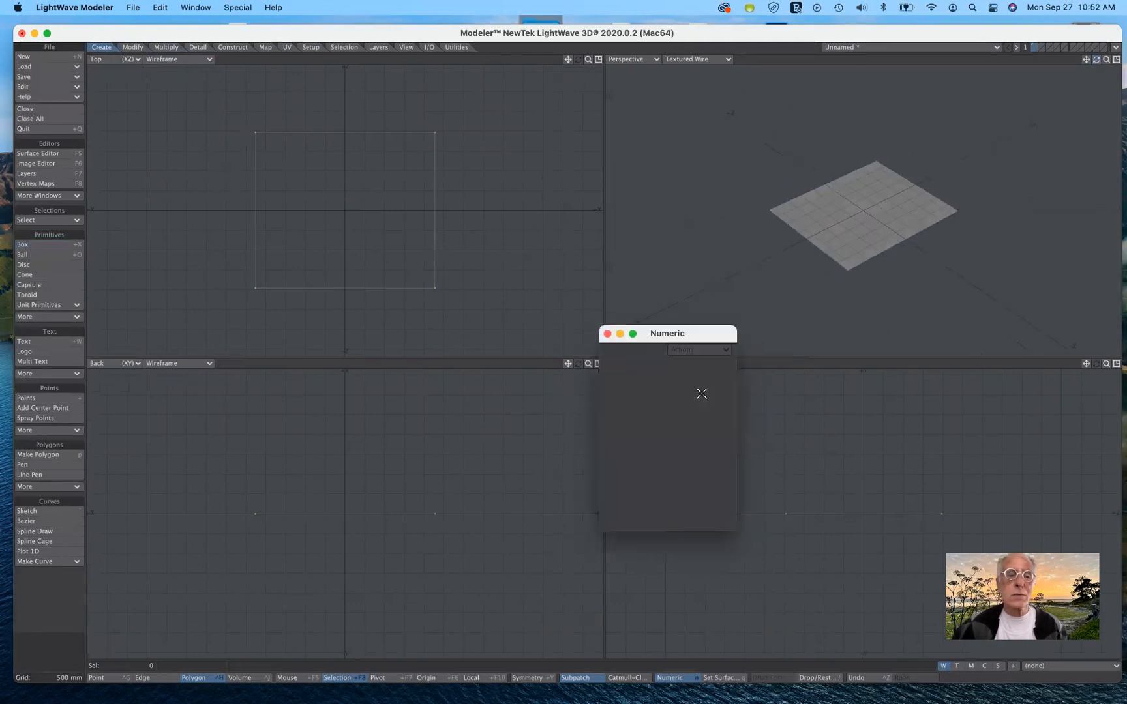
Step: Select the flat box's positive X edge in Edge mode and apply Extender Plus to it
{"action": "left_click", "coordinate": [143, 678]}
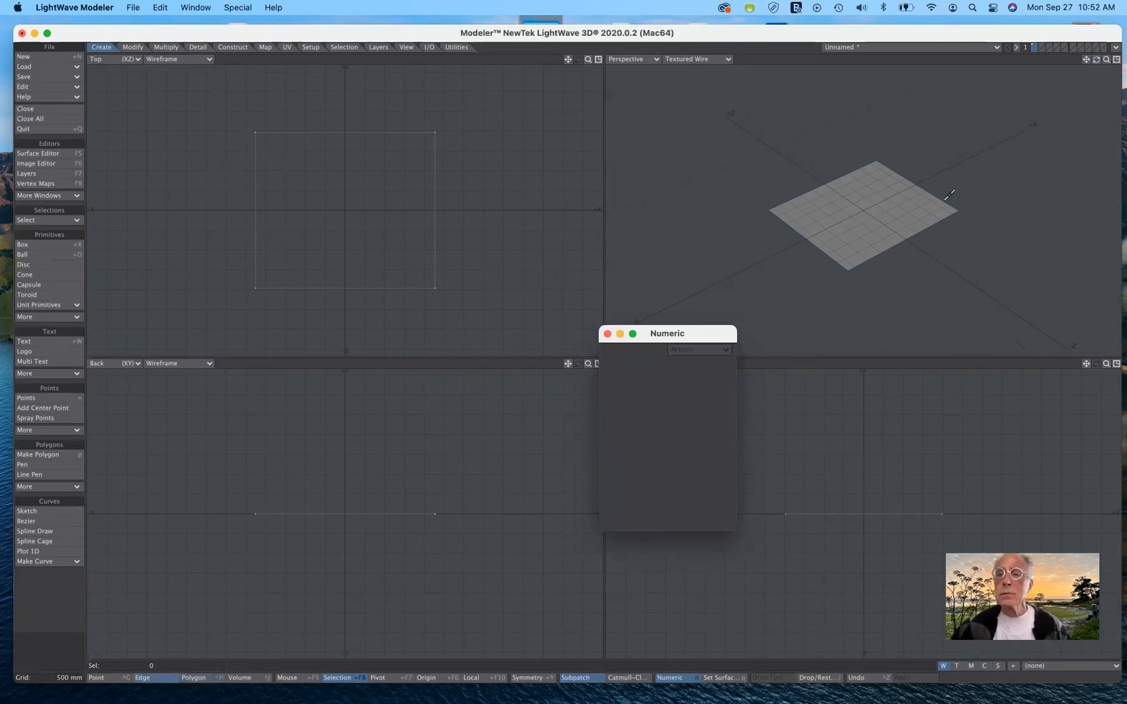
{"action": "left_click", "coordinate": [921, 189]}
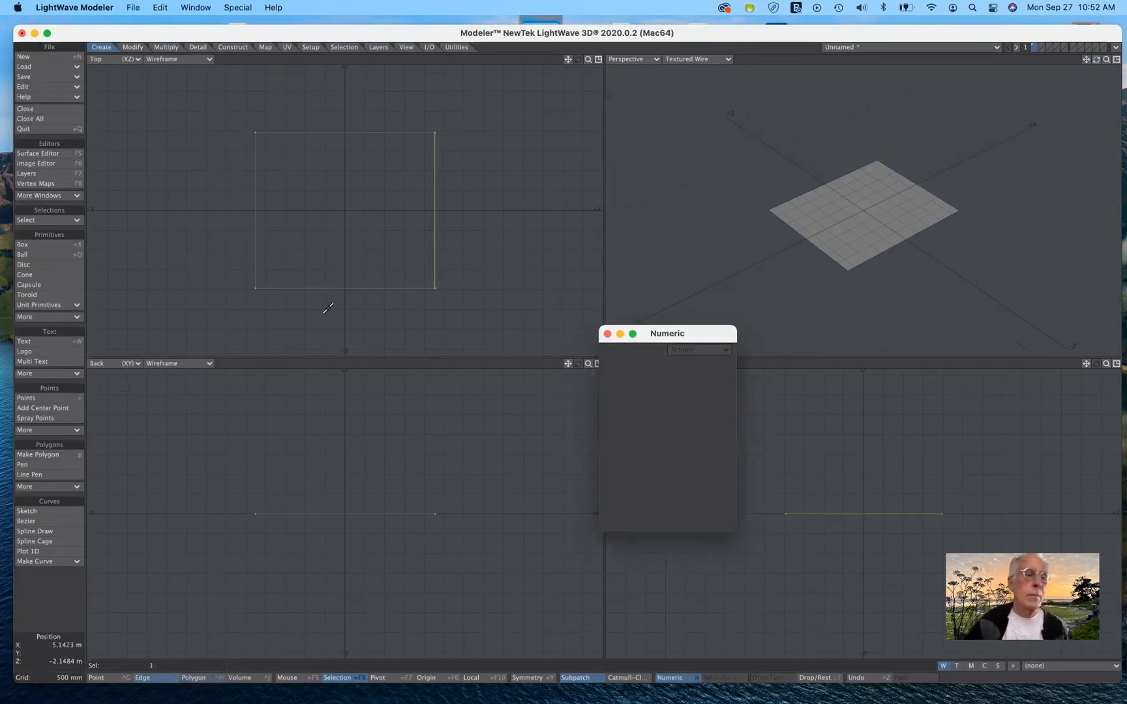
{"action": "left_click", "coordinate": [165, 47]}
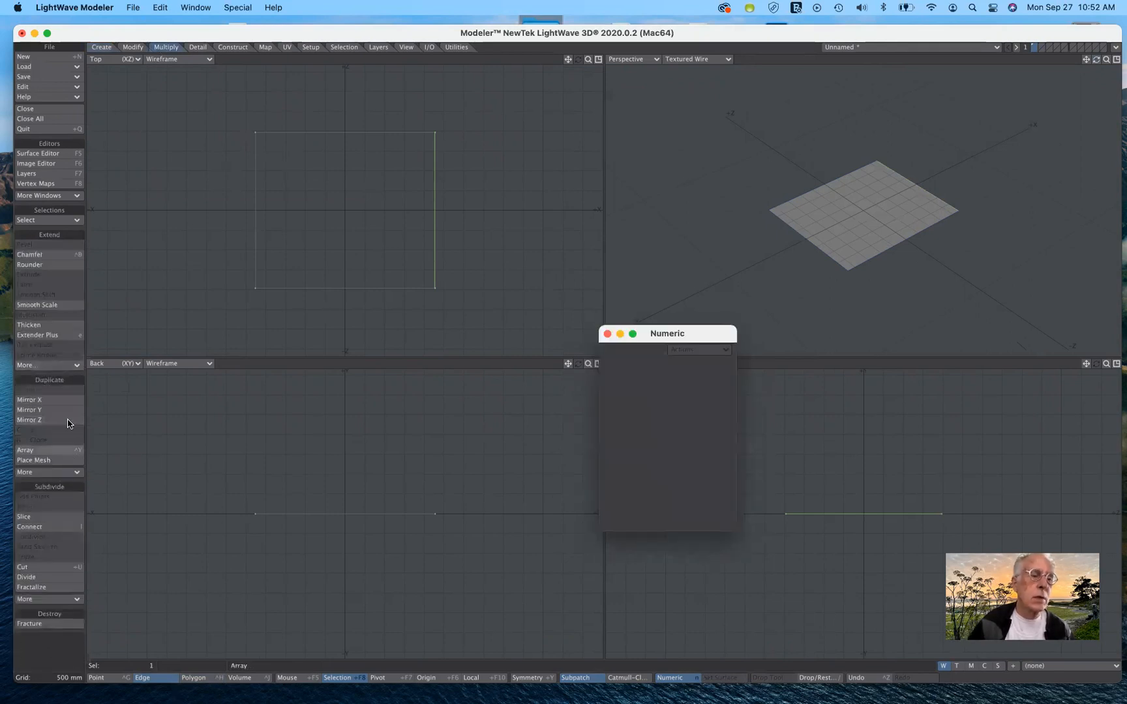
{"action": "left_click", "coordinate": [58, 335]}
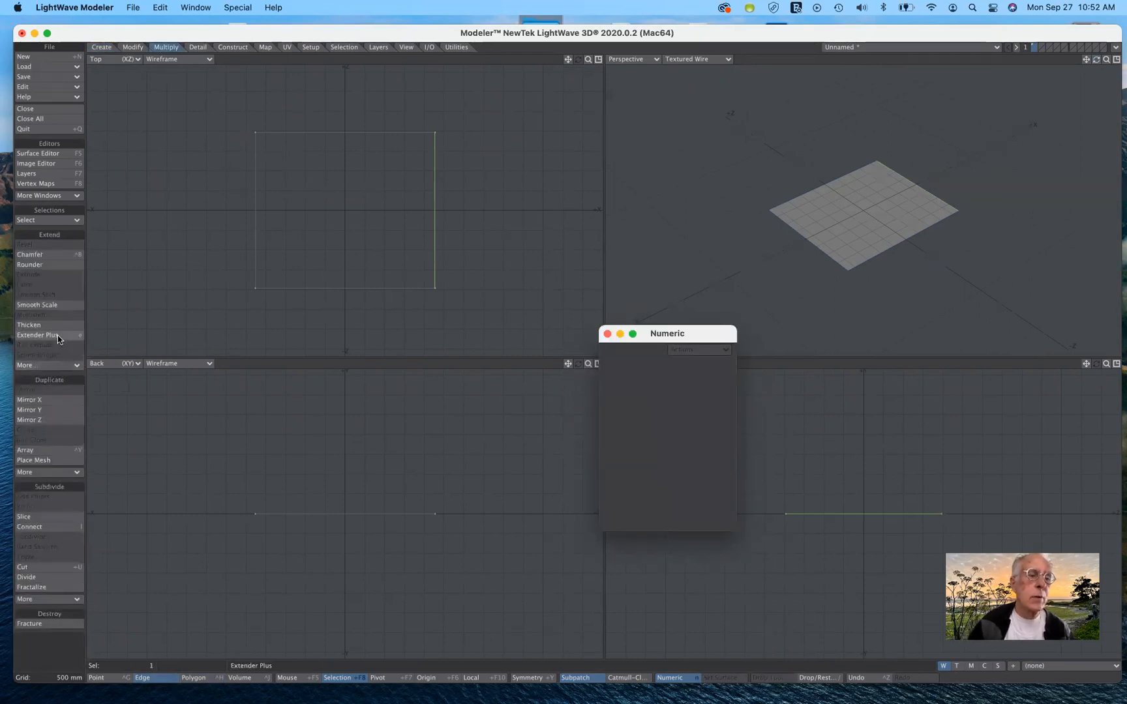
{"action": "key", "text": "n"}
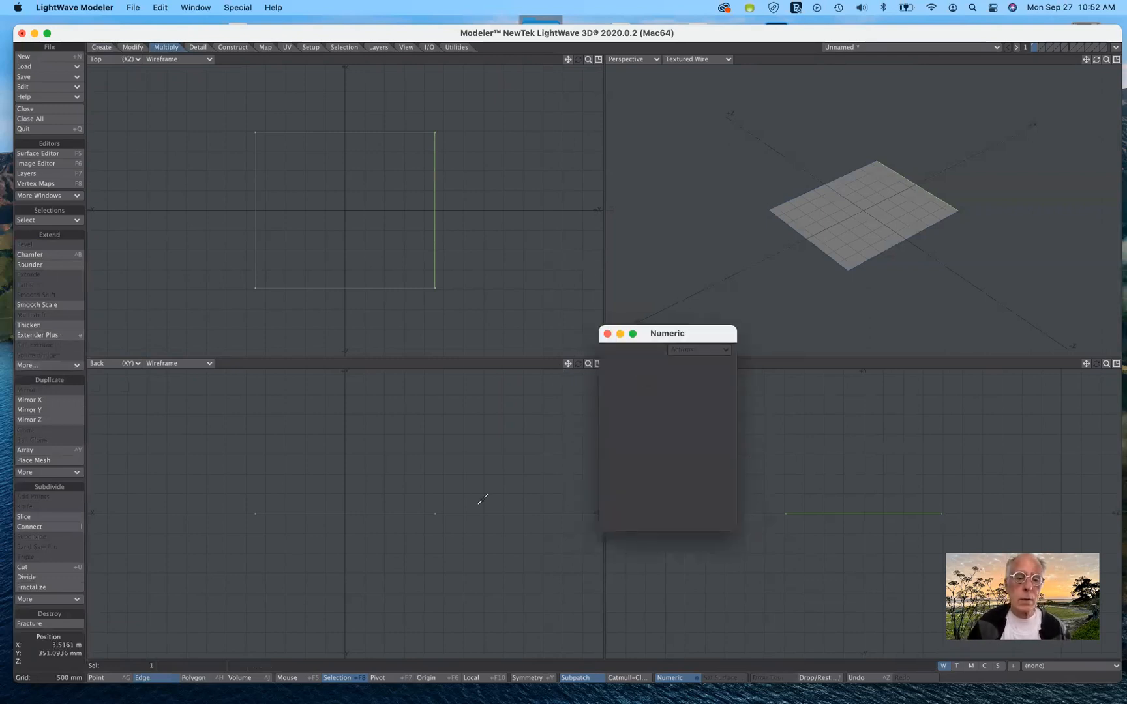
{"action": "key", "text": "e"}
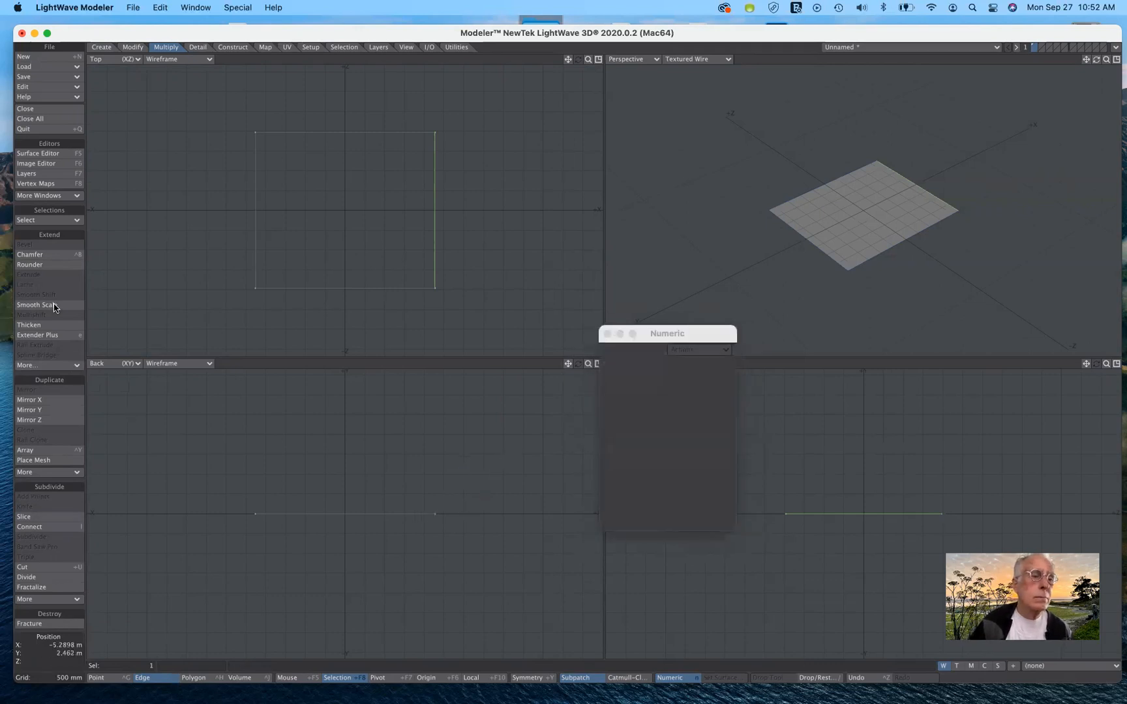
{"action": "left_click", "coordinate": [57, 338]}
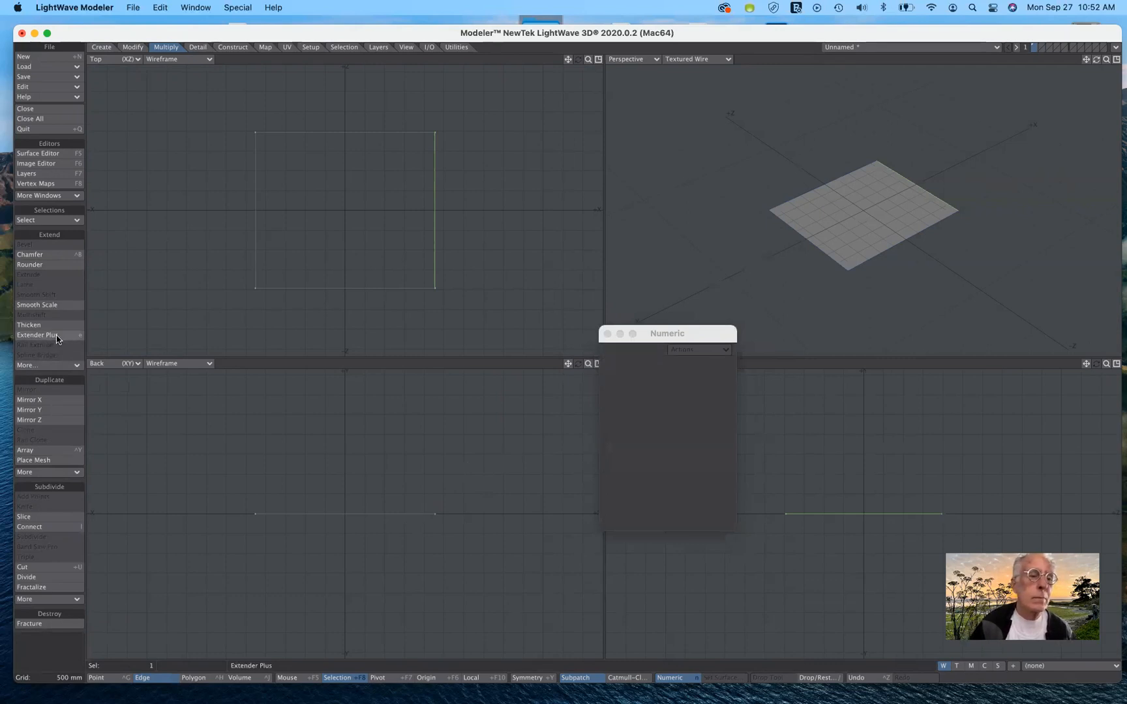
Step: Move the Numeric window slightly aside and clear the edge selection
{"action": "left_click", "coordinate": [685, 330]}
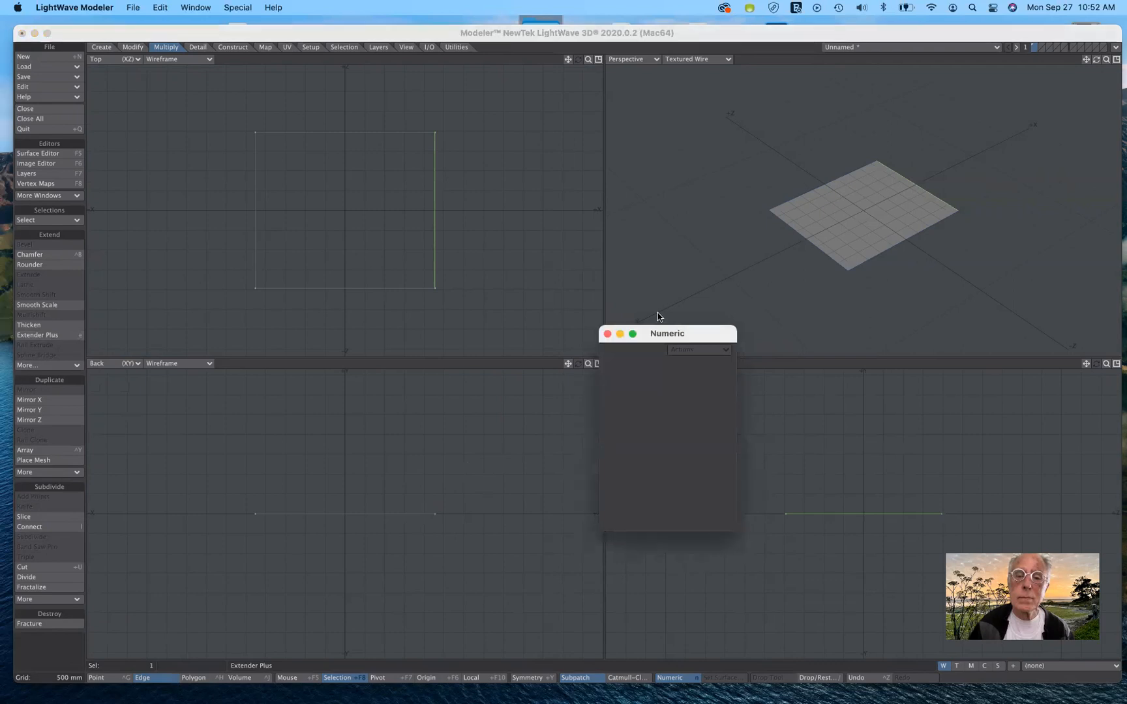
{"action": "left_click_drag", "start_coordinate": [658, 313], "coordinate": [656, 312]}
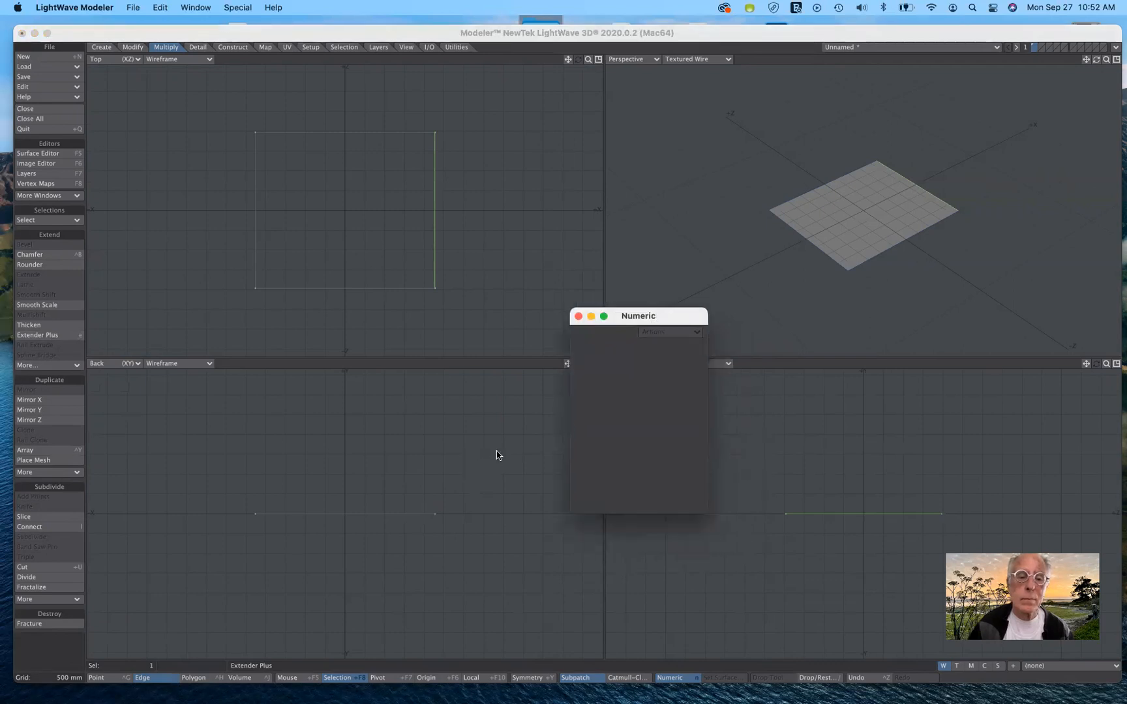
{"action": "left_click", "coordinate": [495, 454]}
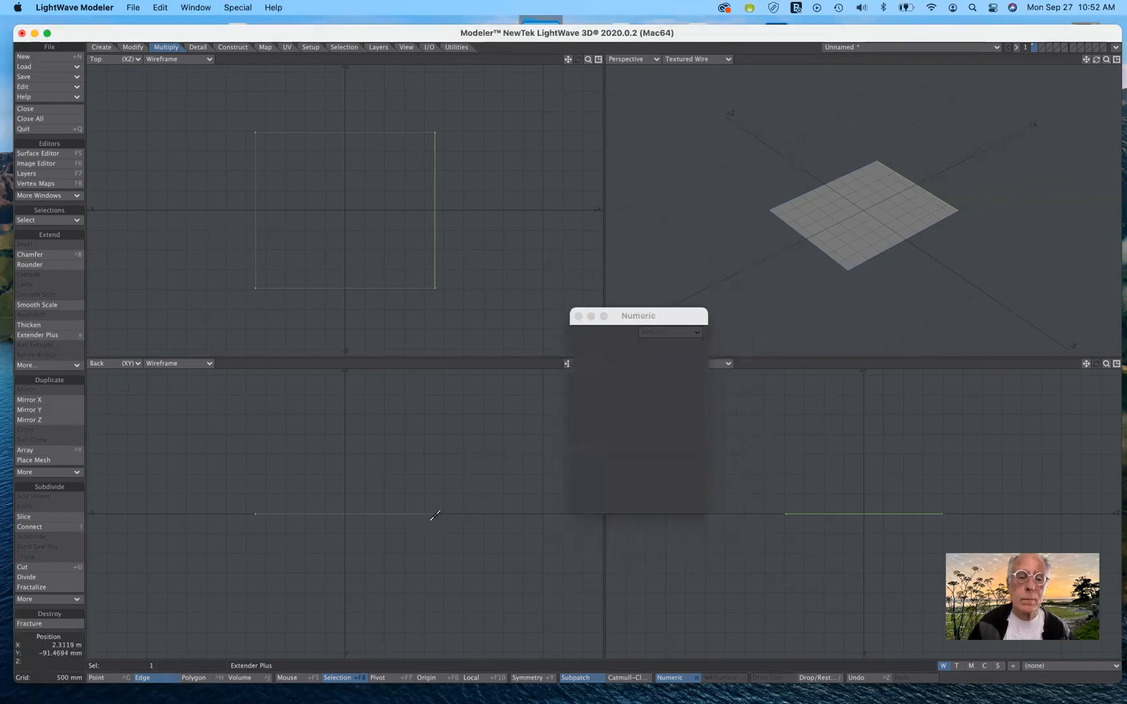
{"action": "left_click", "coordinate": [481, 447]}
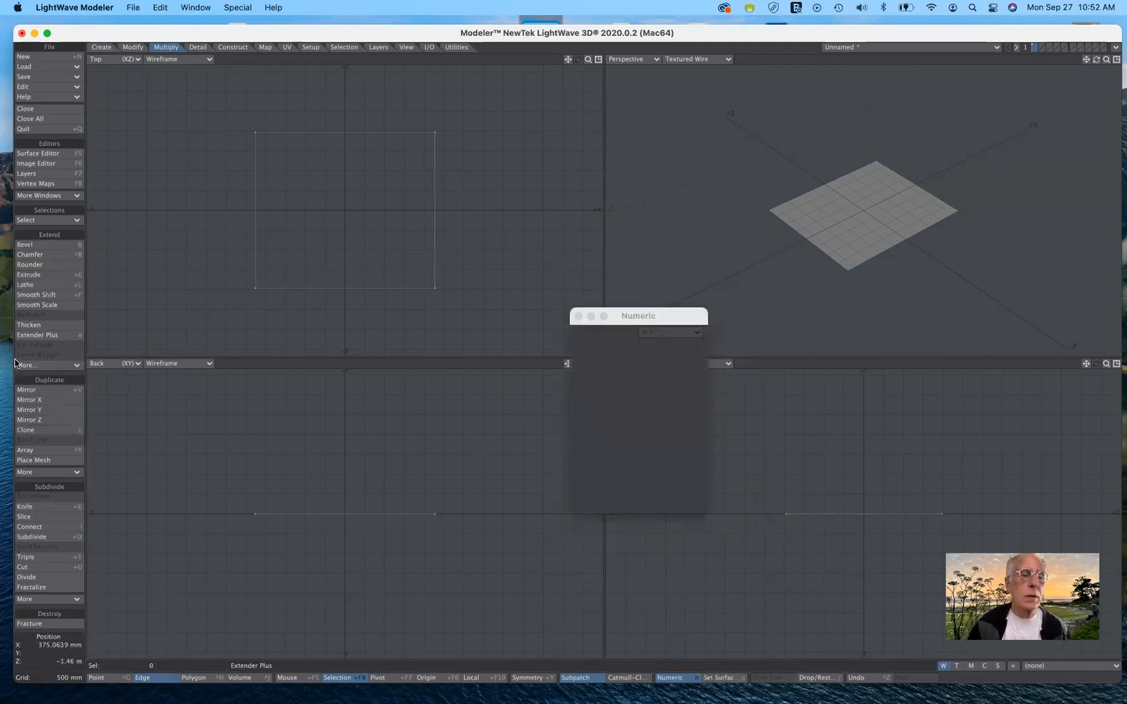
Step: Try Extender Plus again without a selection, reselect the positive X edge and drop the selection
{"action": "left_click", "coordinate": [67, 391]}
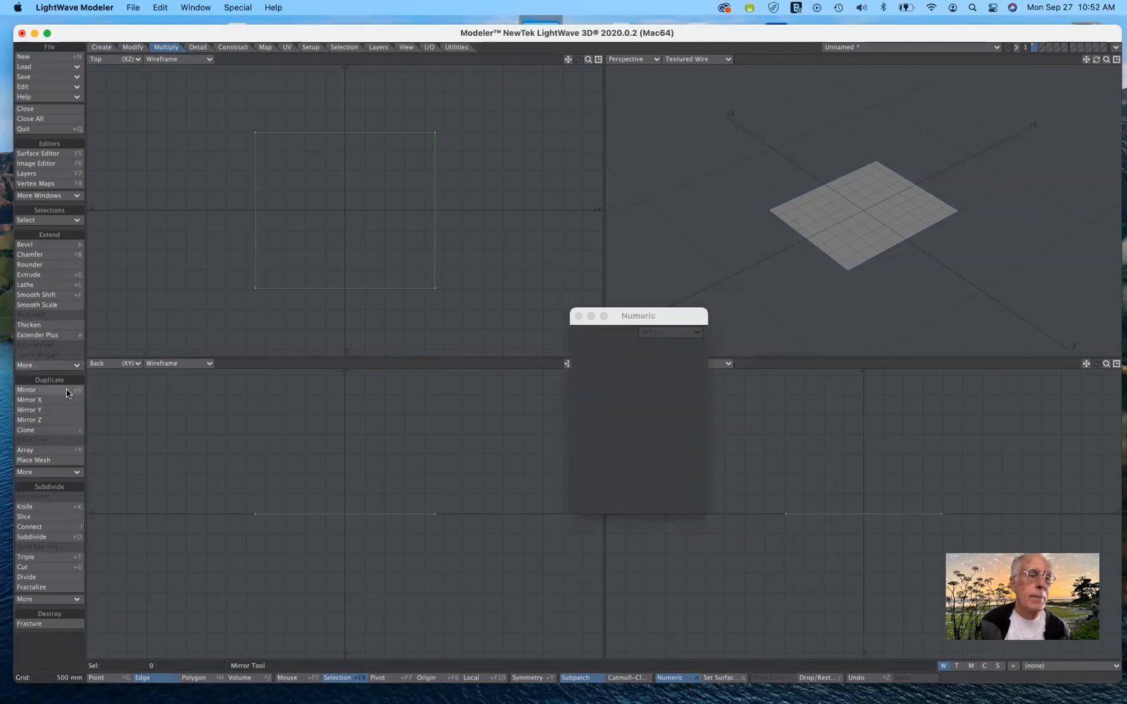
{"action": "left_click", "coordinate": [57, 337]}
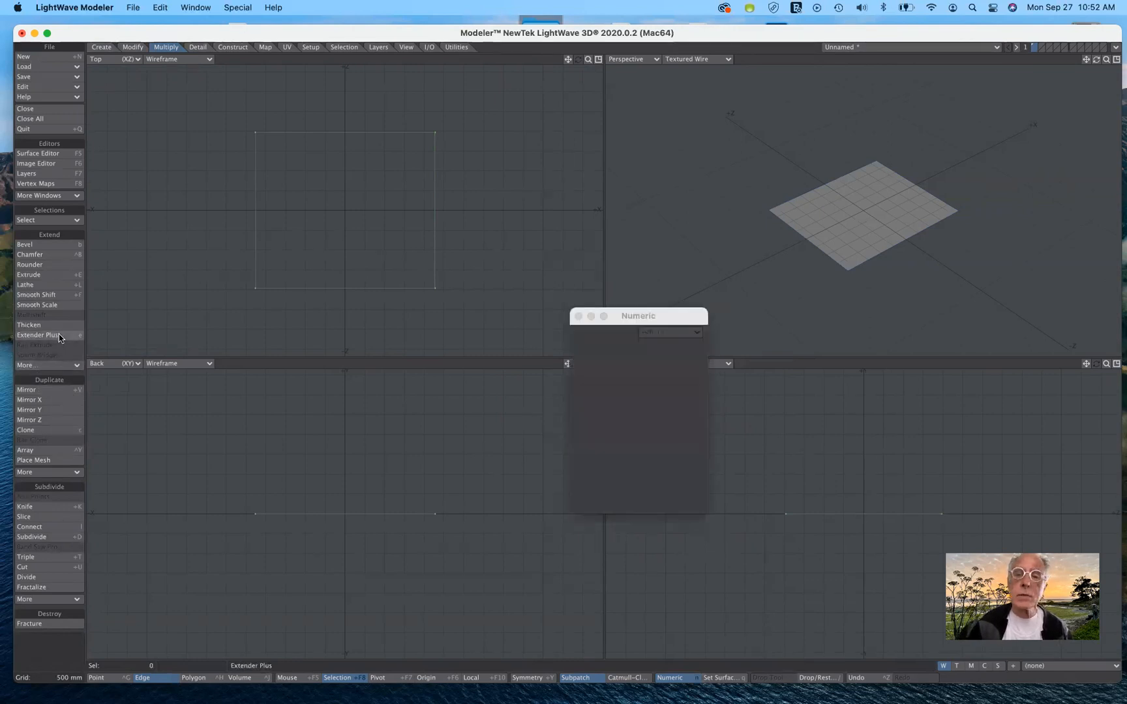
{"action": "key", "text": "n"}
{"action": "key", "text": "n"}
{"action": "left_click", "coordinate": [919, 192]}
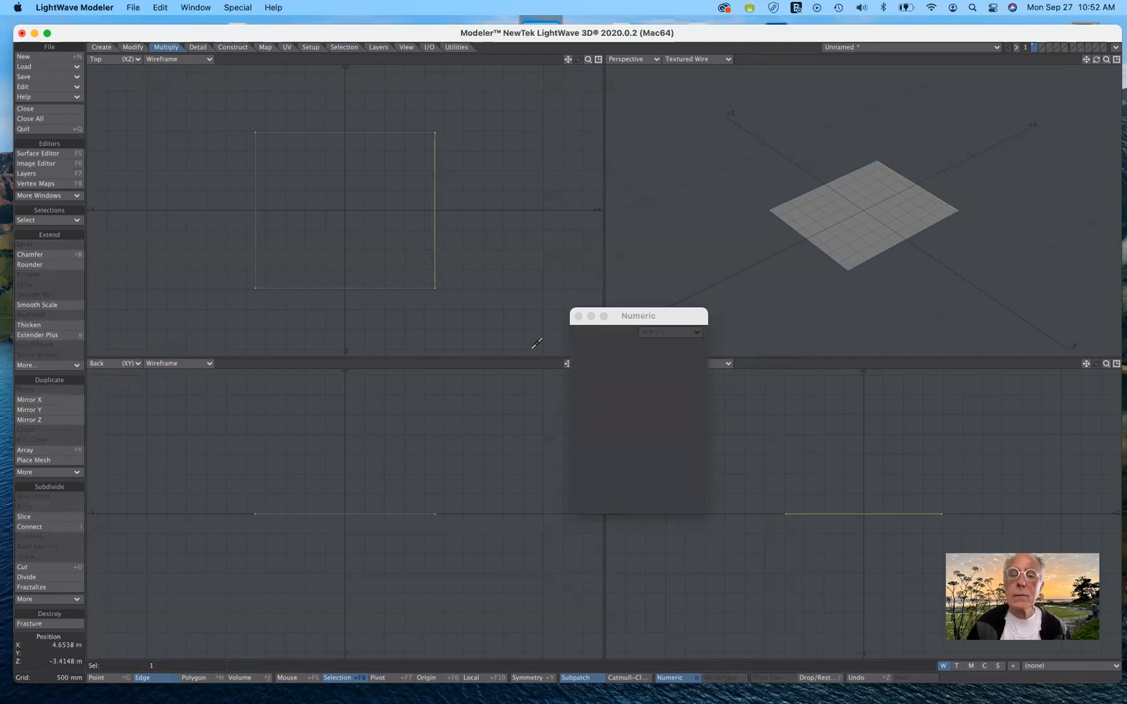
{"action": "left_click_drag", "start_coordinate": [626, 319], "coordinate": [613, 323]}
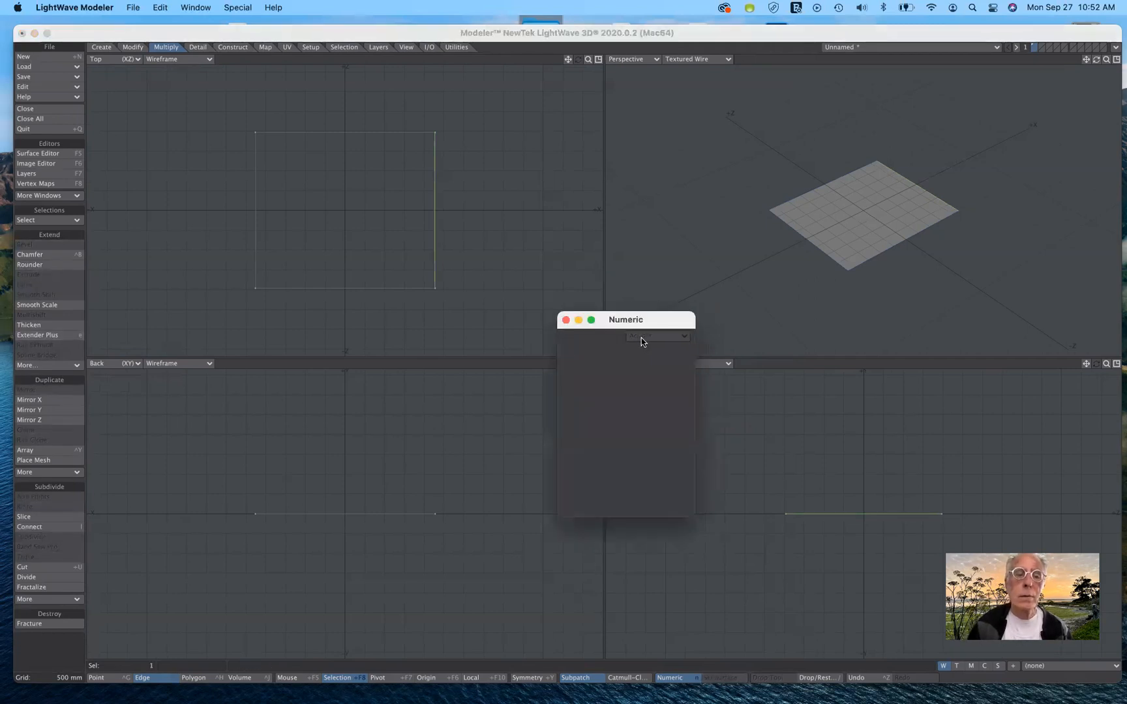
{"action": "key", "text": "n"}
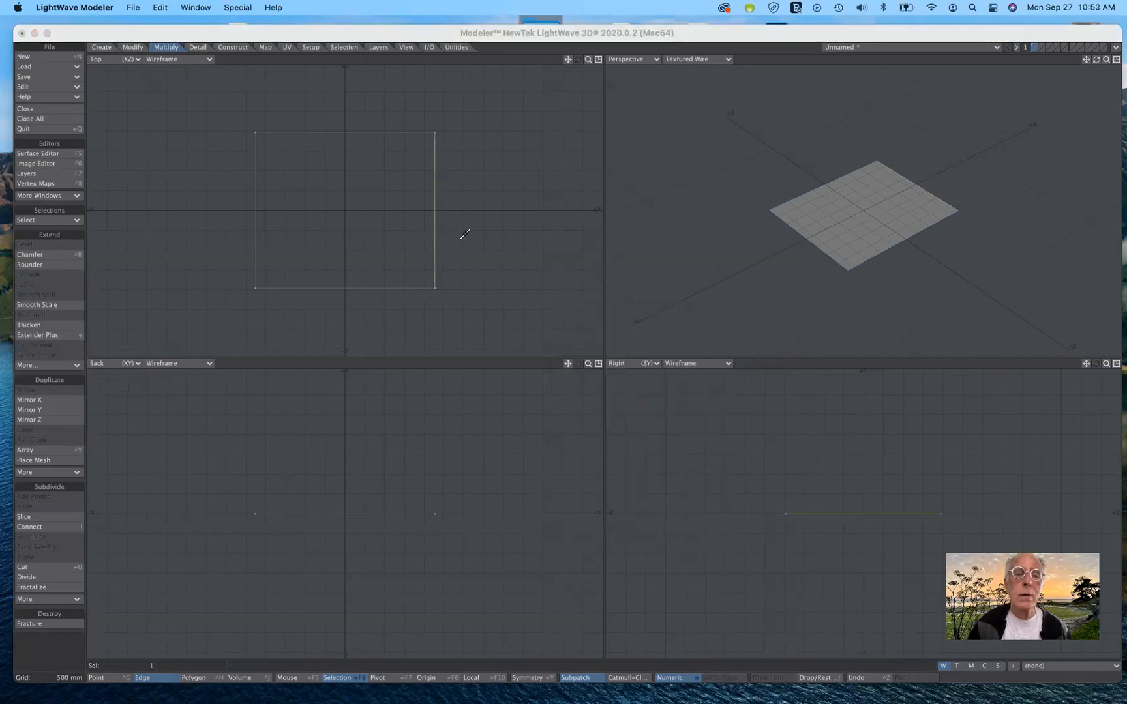
{"action": "left_click", "coordinate": [465, 233]}
{"action": "key", "text": "n"}
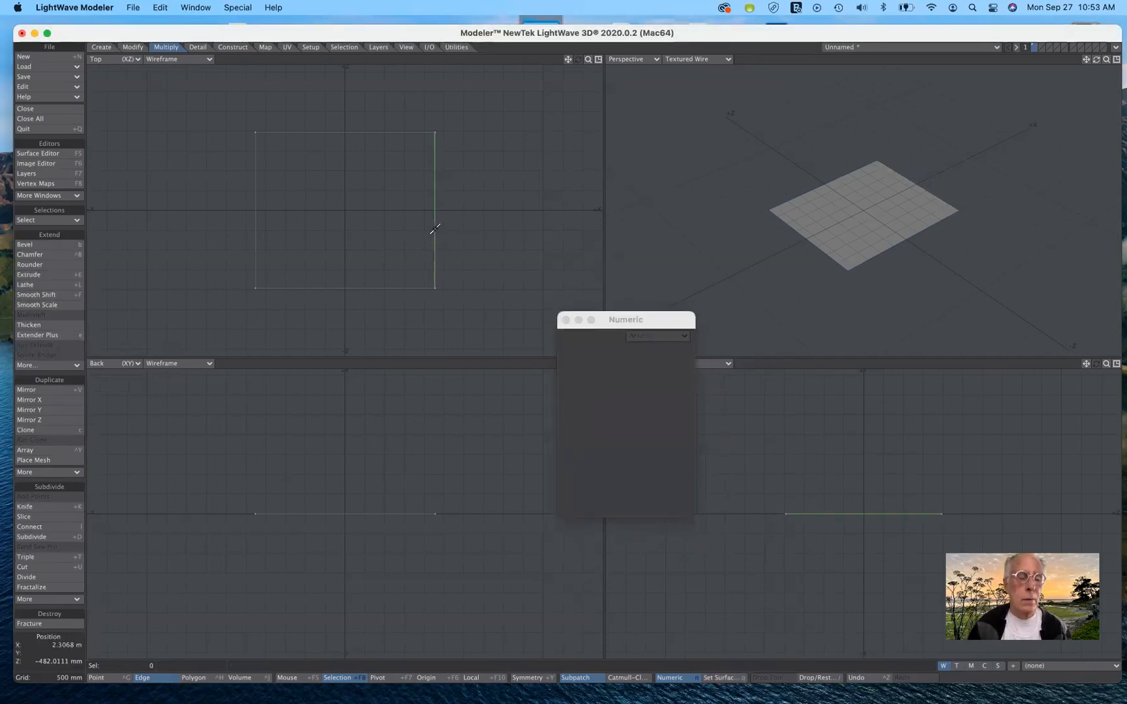
Step: Select the positive X edge in the Top view and move it about 79 mm in X and 16 mm in Z
{"action": "left_click", "coordinate": [435, 228]}
{"action": "key", "text": "t"}
{"action": "mouse_move", "coordinate": [435, 228]}
{"action": "left_mouse_down"}
{"action": "mouse_move", "coordinate": [485, 228]}
{"action": "mouse_move", "coordinate": [437, 226]}
{"action": "left_mouse_up"}
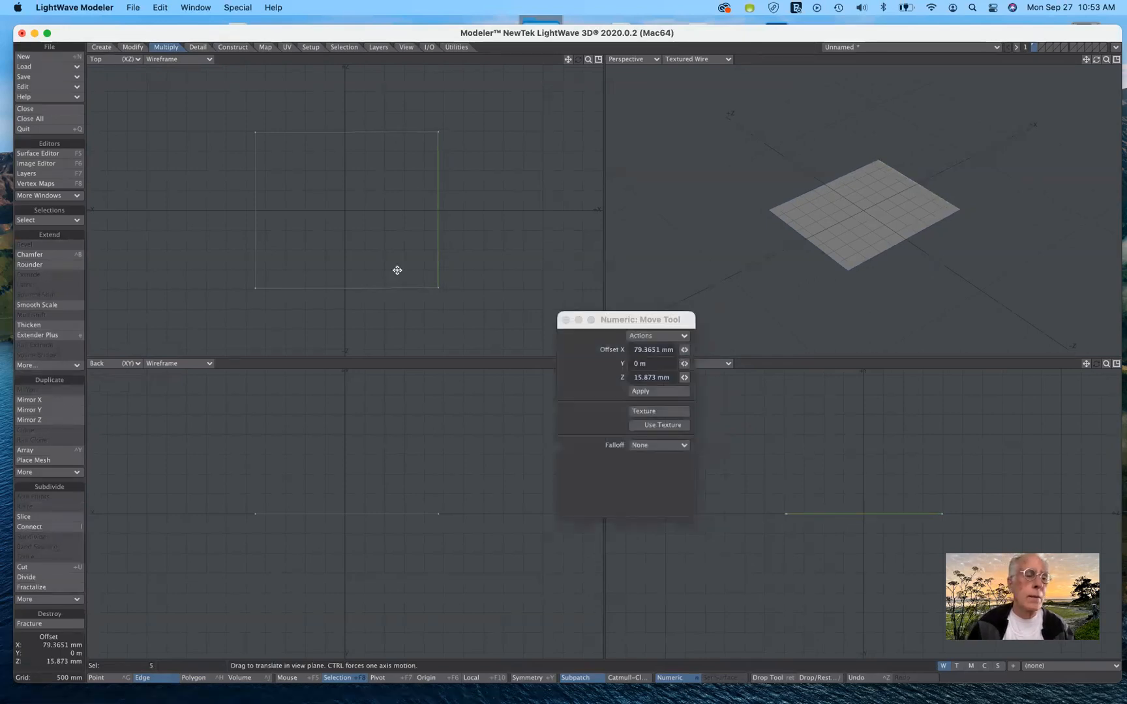
Step: Extend the selected edge with Extender Plus and apply a Move with a Y offset of 113 mm
{"action": "left_click", "coordinate": [60, 334]}
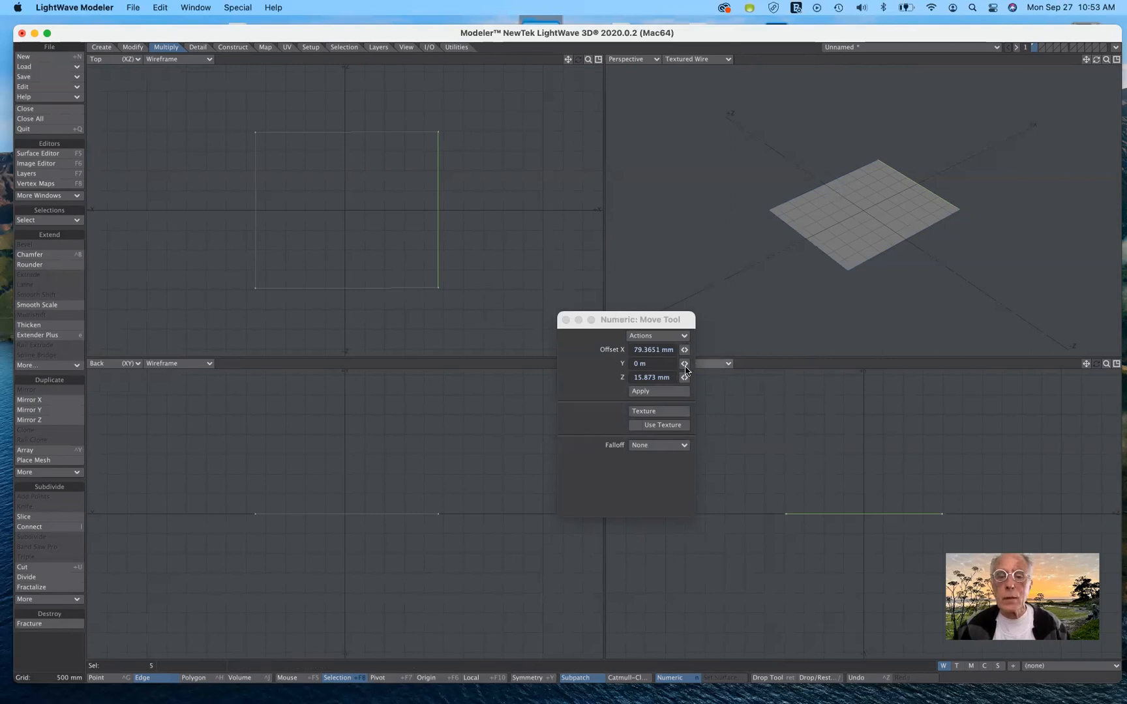
{"action": "left_click_drag", "start_coordinate": [684, 364], "coordinate": [706, 364]}
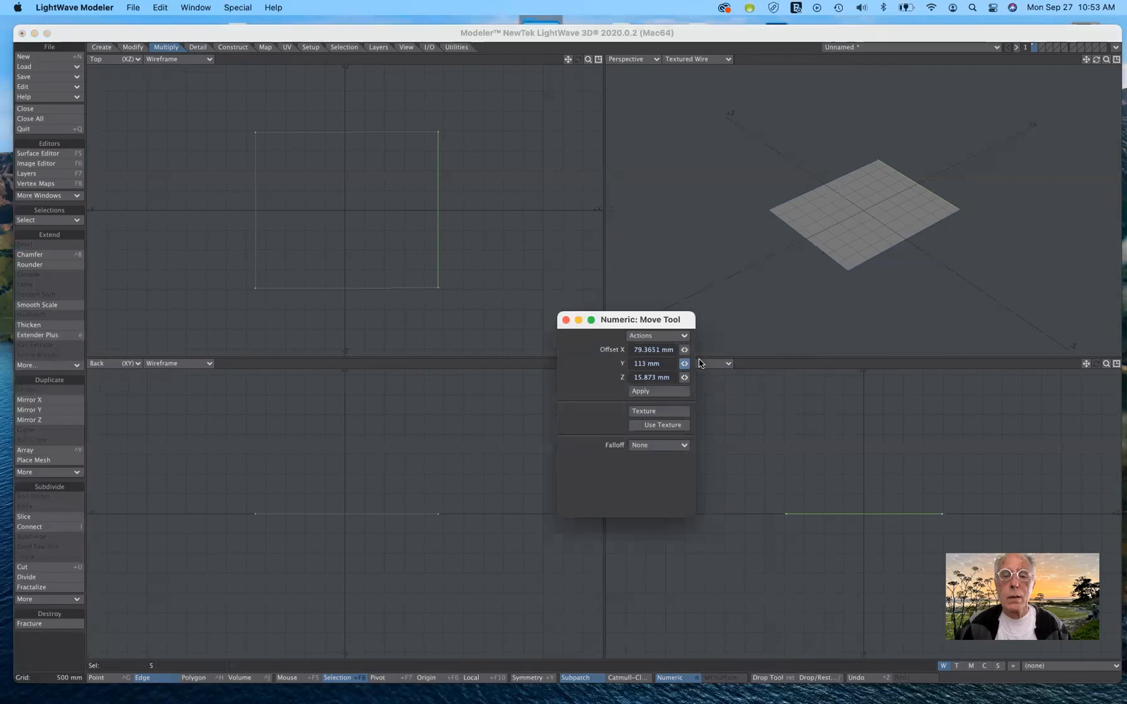
{"action": "left_click", "coordinate": [654, 390]}
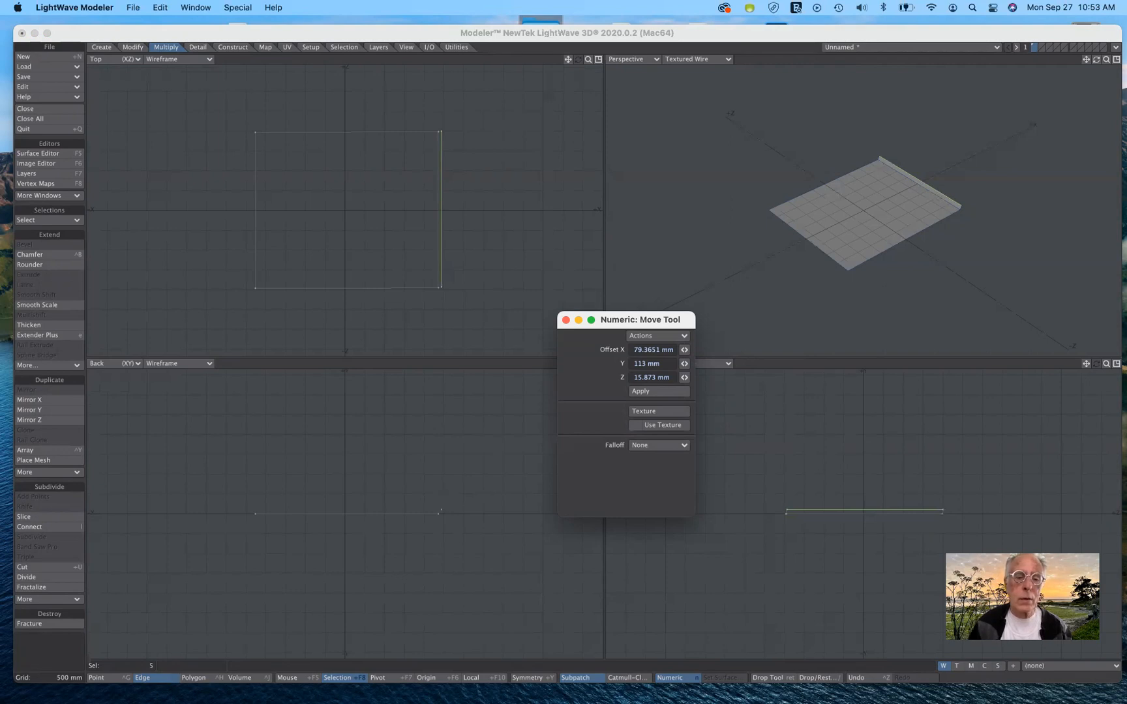
Step: Reshape the raised flap in the Back view by moving its outer edge outward, applying Y offsets of -95.2381 mm and -41 mm along the way
{"action": "left_click_drag", "start_coordinate": [442, 510], "coordinate": [476, 482]}
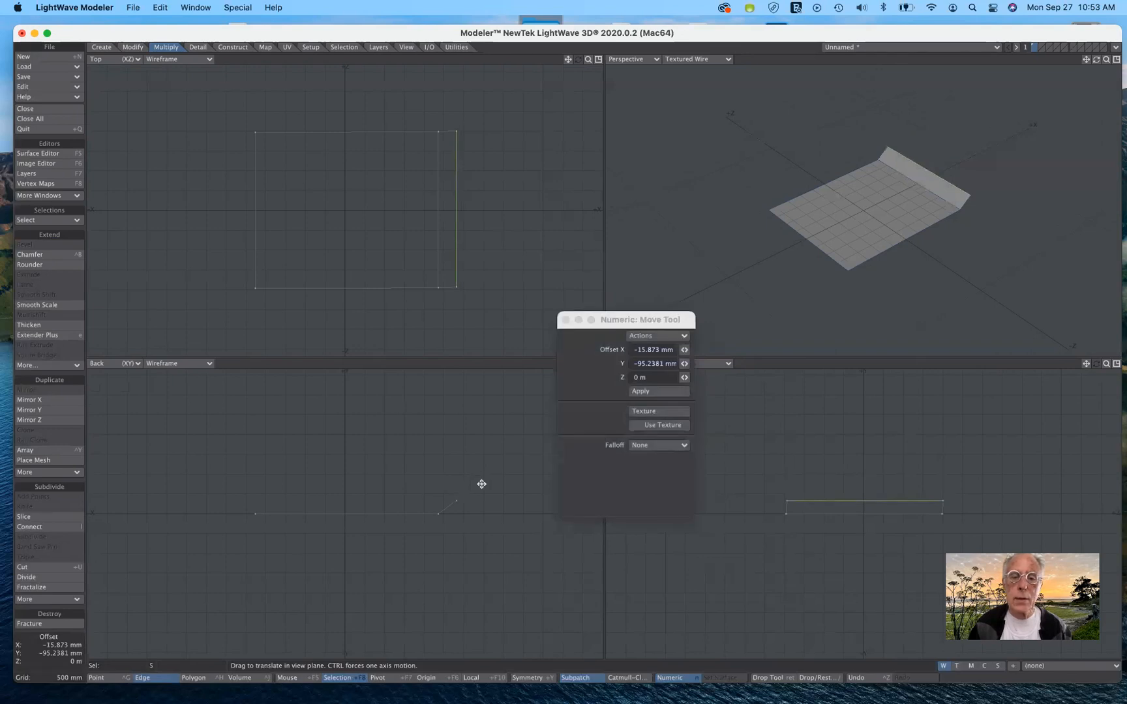
{"action": "left_click", "coordinate": [640, 392]}
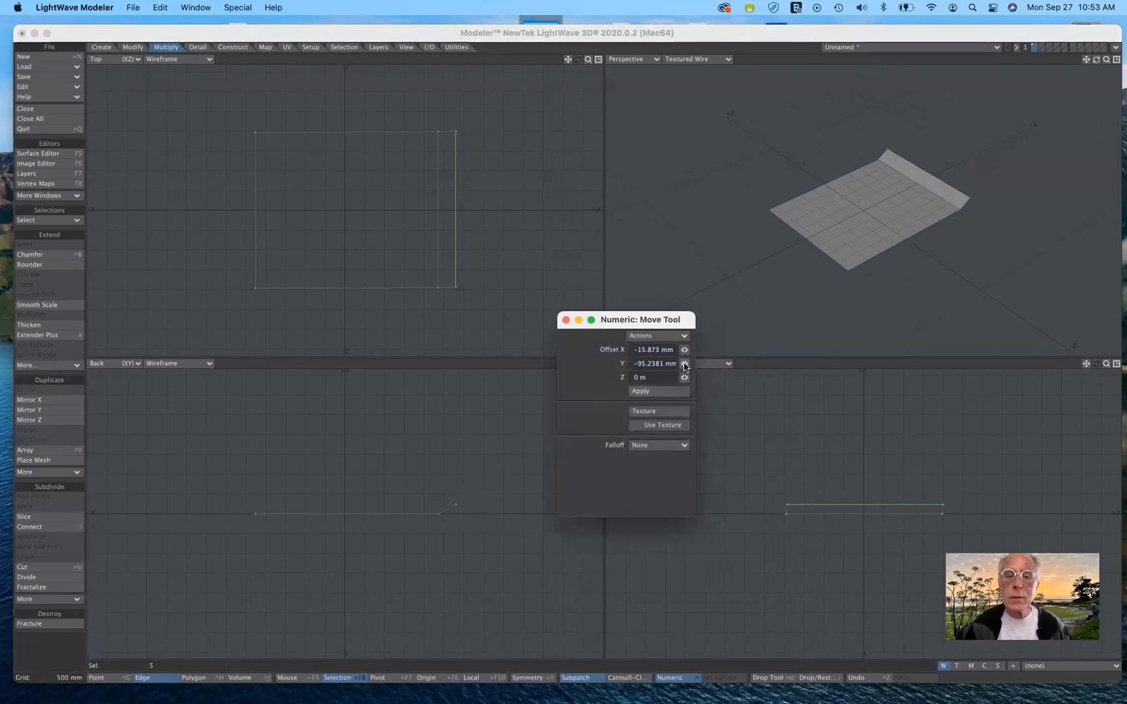
{"action": "left_click_drag", "start_coordinate": [684, 363], "coordinate": [597, 416]}
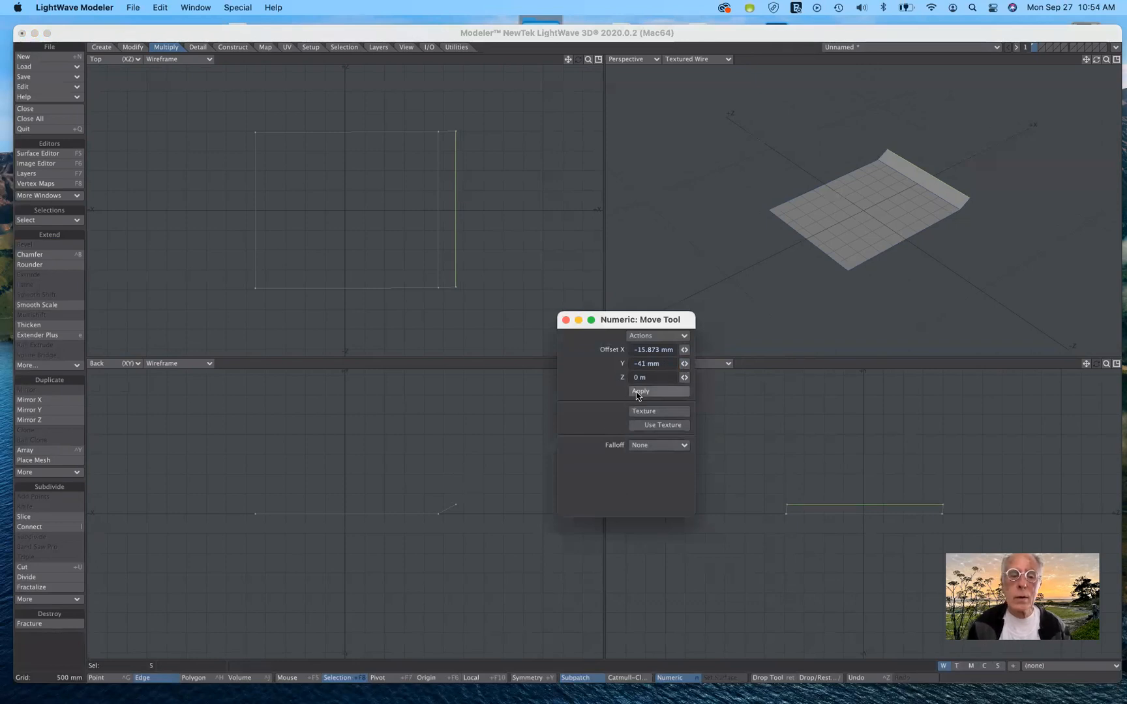
{"action": "left_click", "coordinate": [639, 391]}
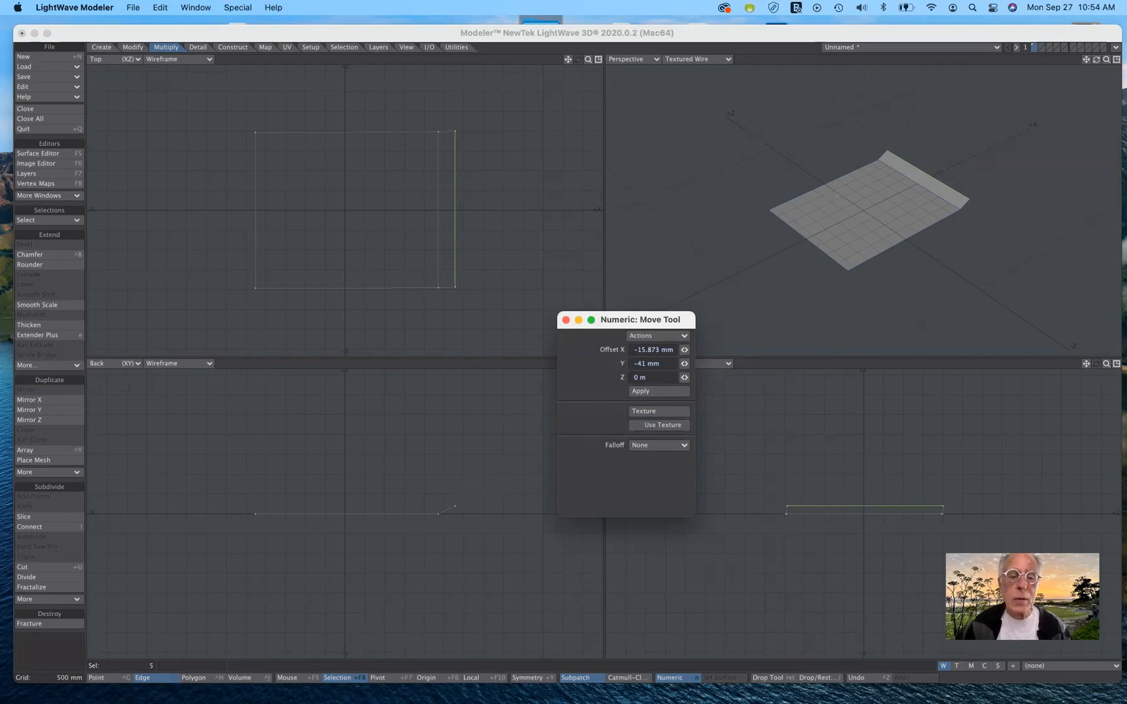
{"action": "left_click_drag", "start_coordinate": [455, 506], "coordinate": [477, 506]}
{"action": "key", "text": "n"}
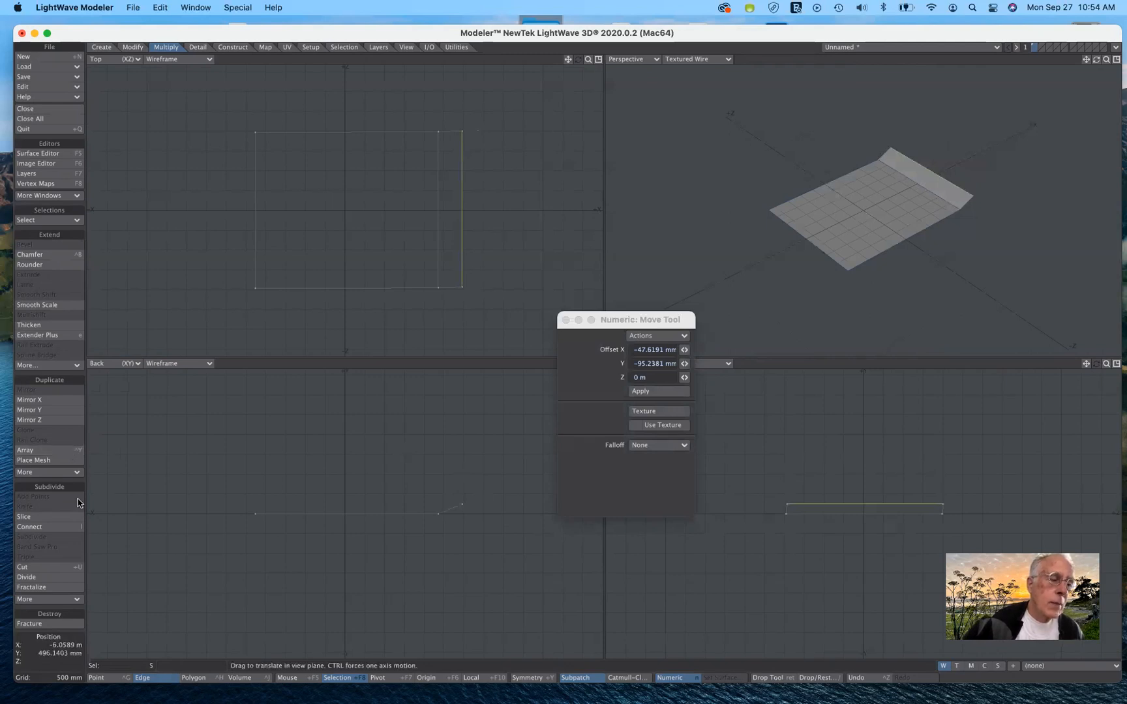
{"action": "left_click", "coordinate": [64, 473]}
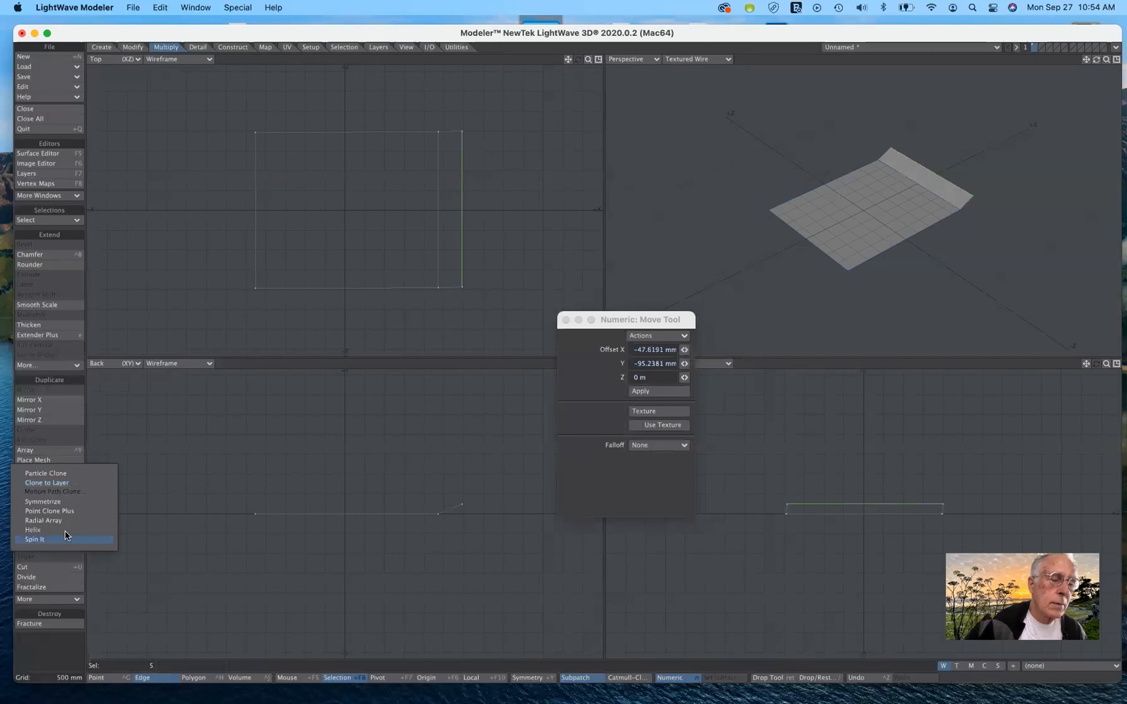
{"action": "left_click", "coordinate": [131, 442]}
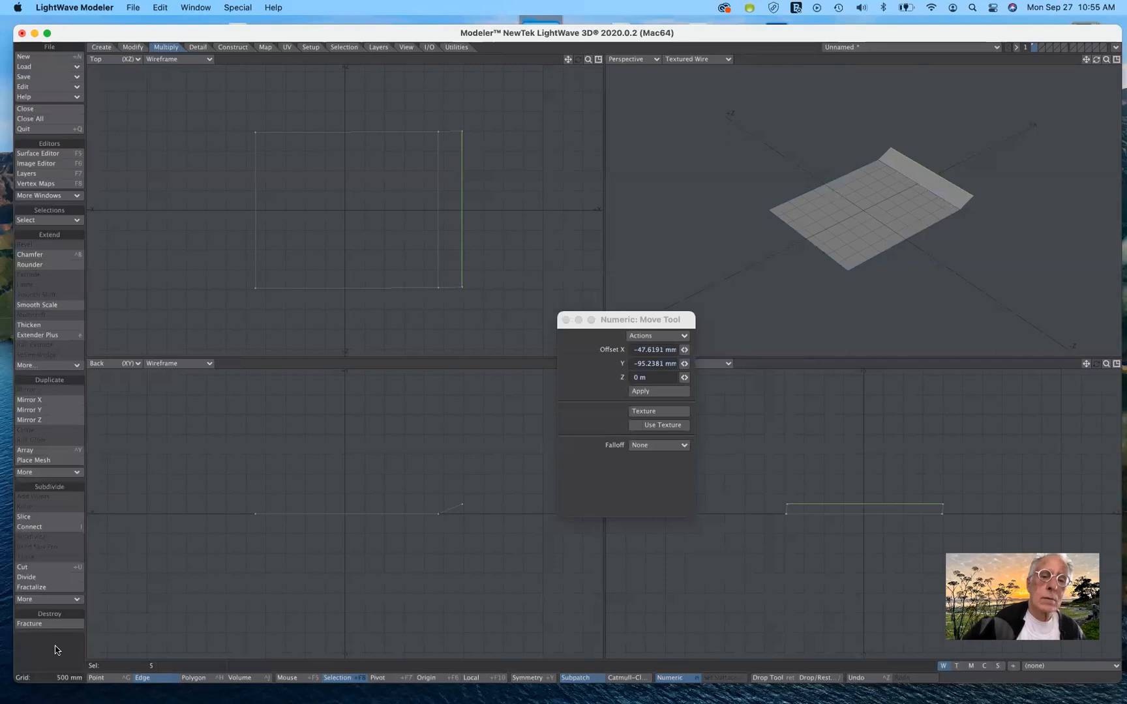
{"action": "key", "text": "n"}
{"action": "key", "text": "n"}
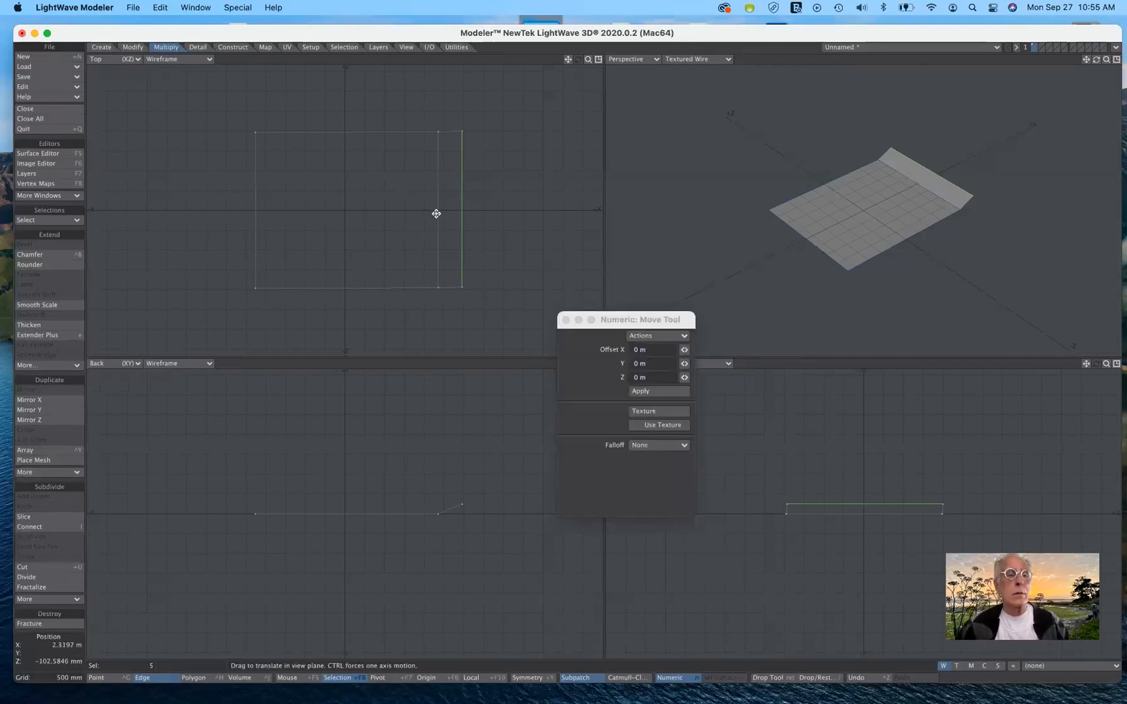
Step: Drop the Move tool and deselect the flap's outer edge
{"action": "left_click", "coordinate": [646, 326]}
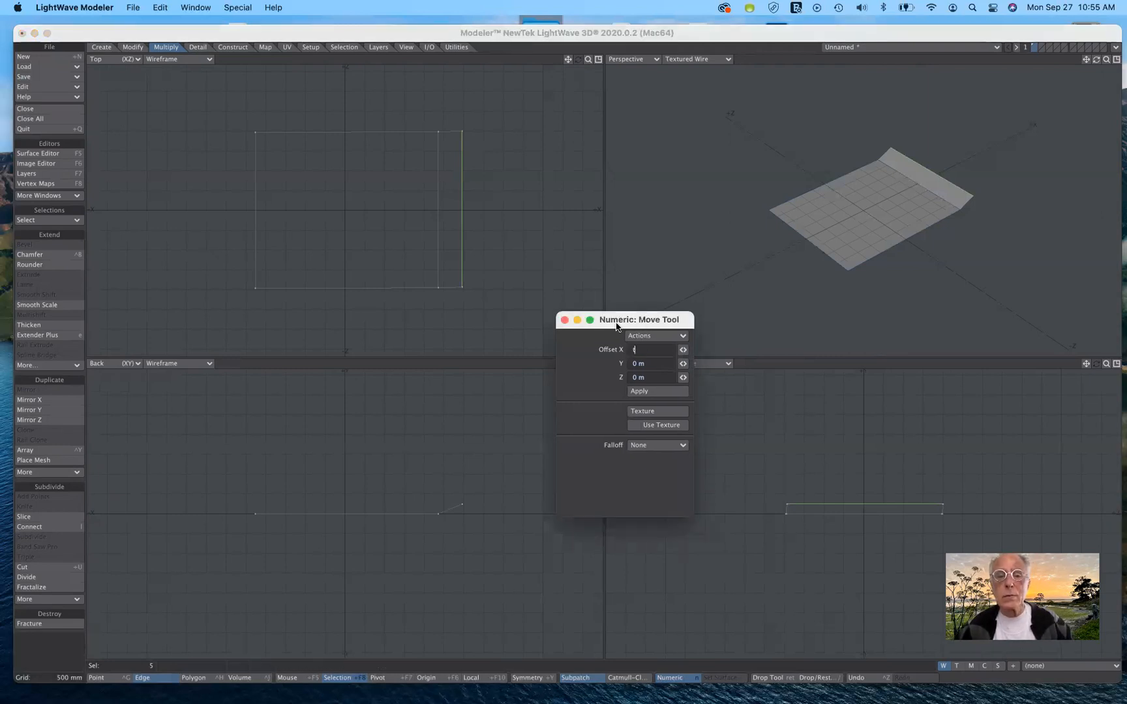
{"action": "left_click", "coordinate": [72, 658]}
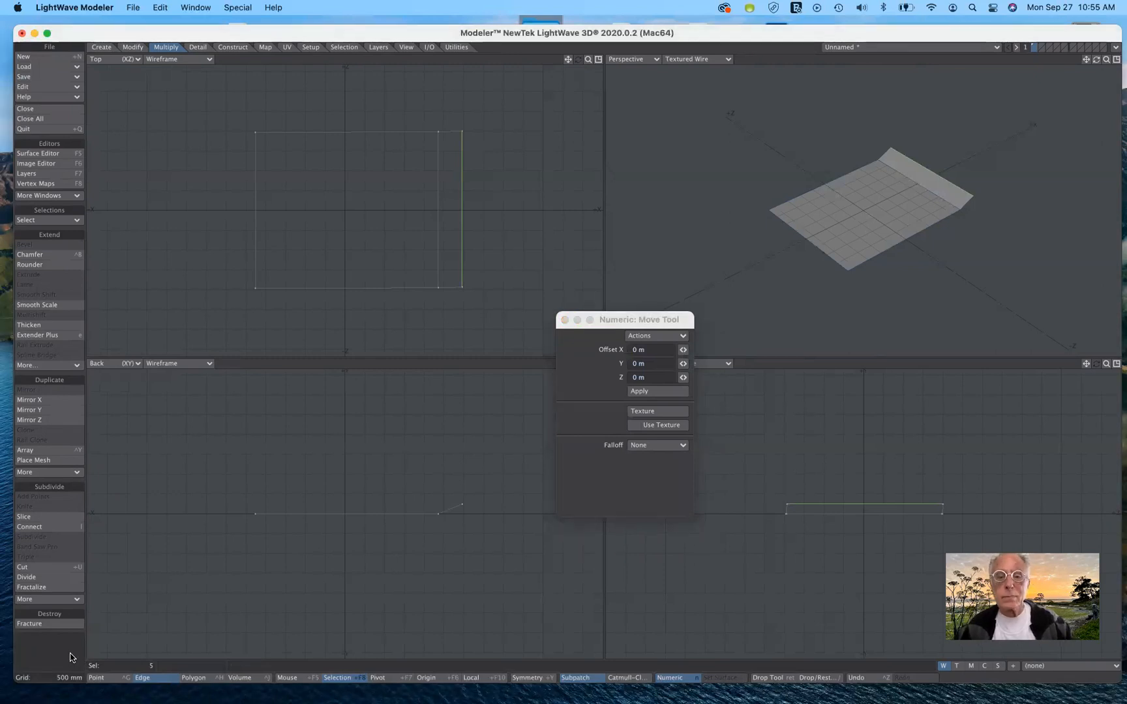
{"action": "left_click", "coordinate": [71, 654]}
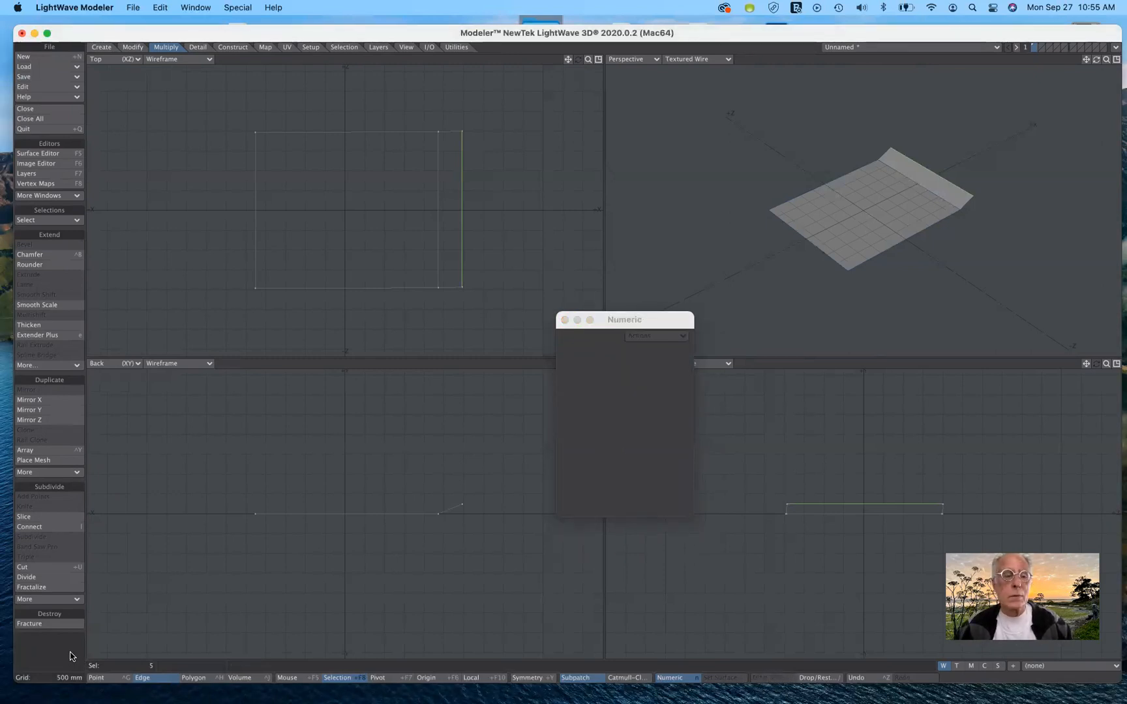
{"action": "left_click", "coordinate": [72, 656]}
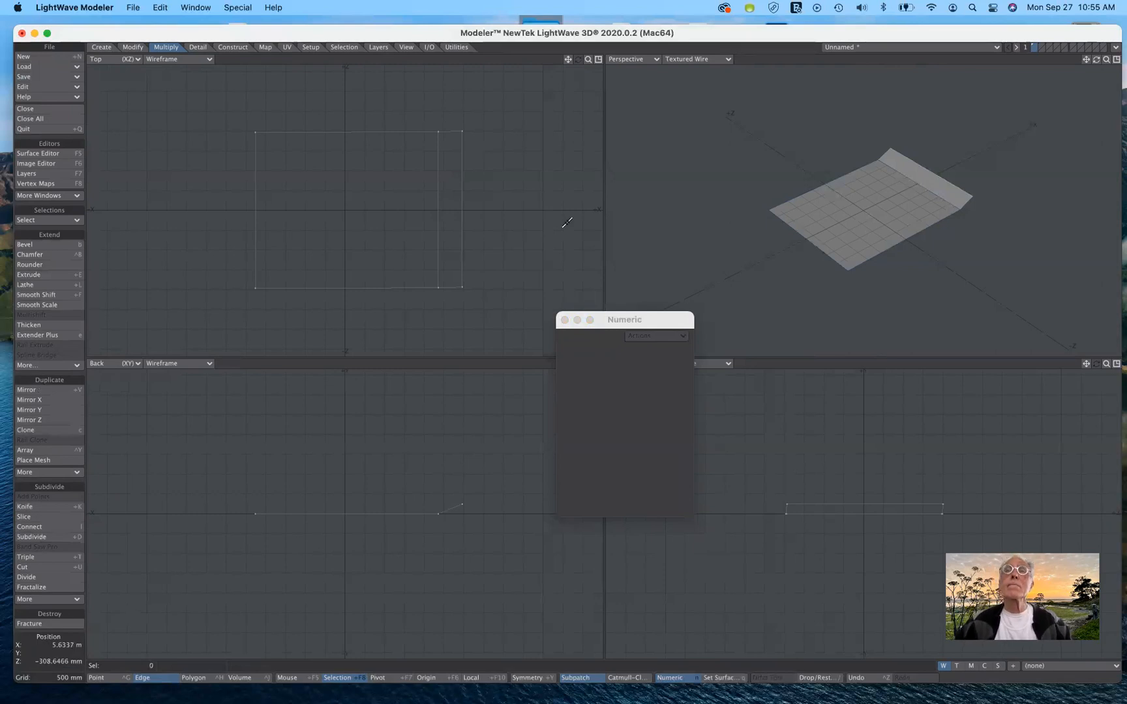